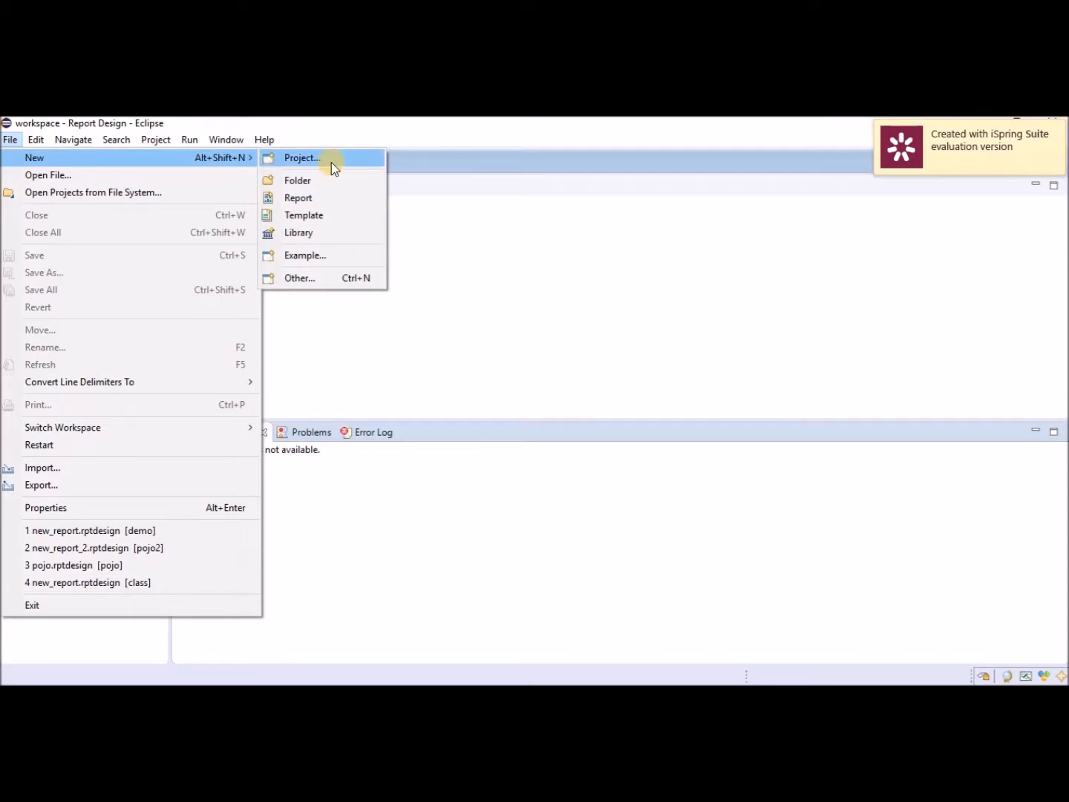
Create a blank report named new_report.rptdesign in the demo1 project.
{"action": "left_click", "coordinate": [329, 197]}
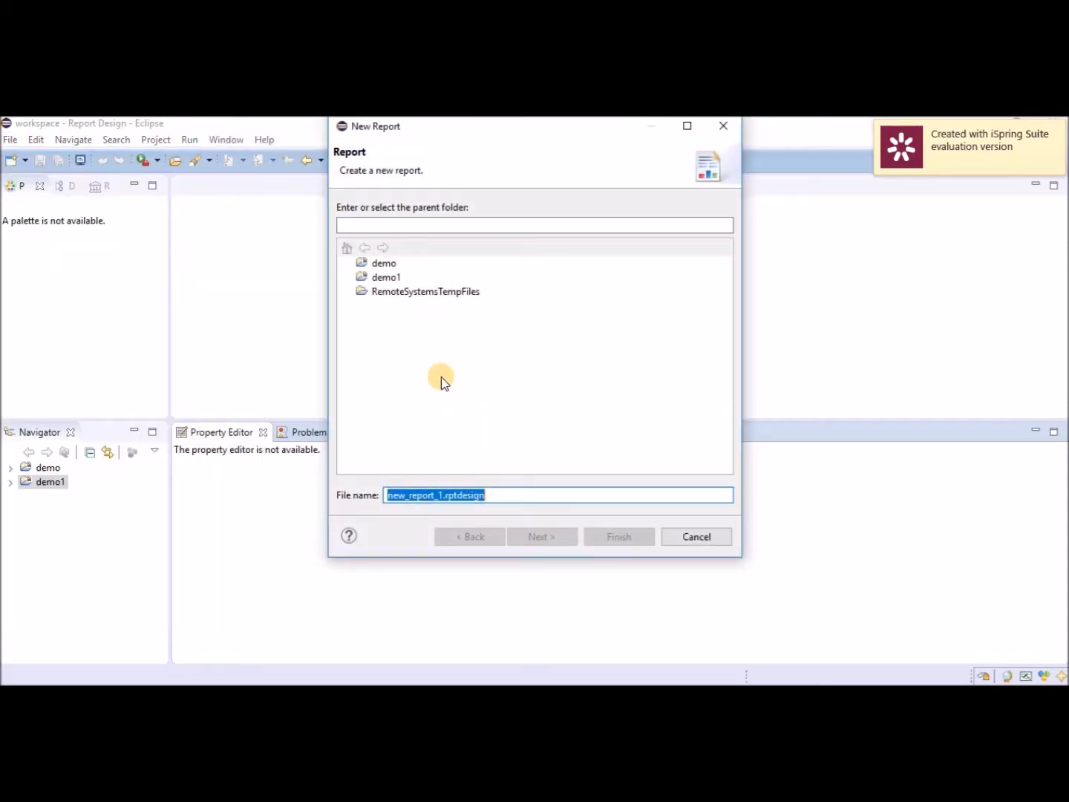
{"action": "left_click", "coordinate": [444, 498]}
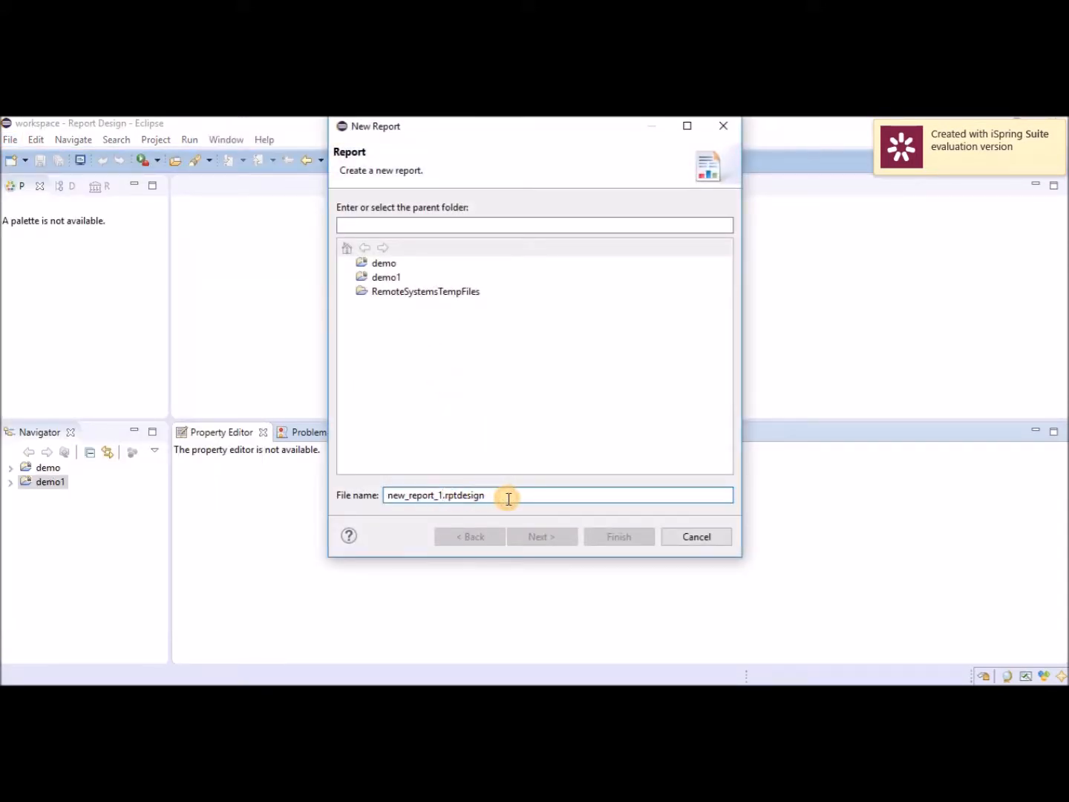
{"action": "key", "text": "BackSpace"}
{"action": "left_click", "coordinate": [393, 264]}
{"action": "left_click", "coordinate": [387, 278]}
{"action": "left_click", "coordinate": [566, 541]}
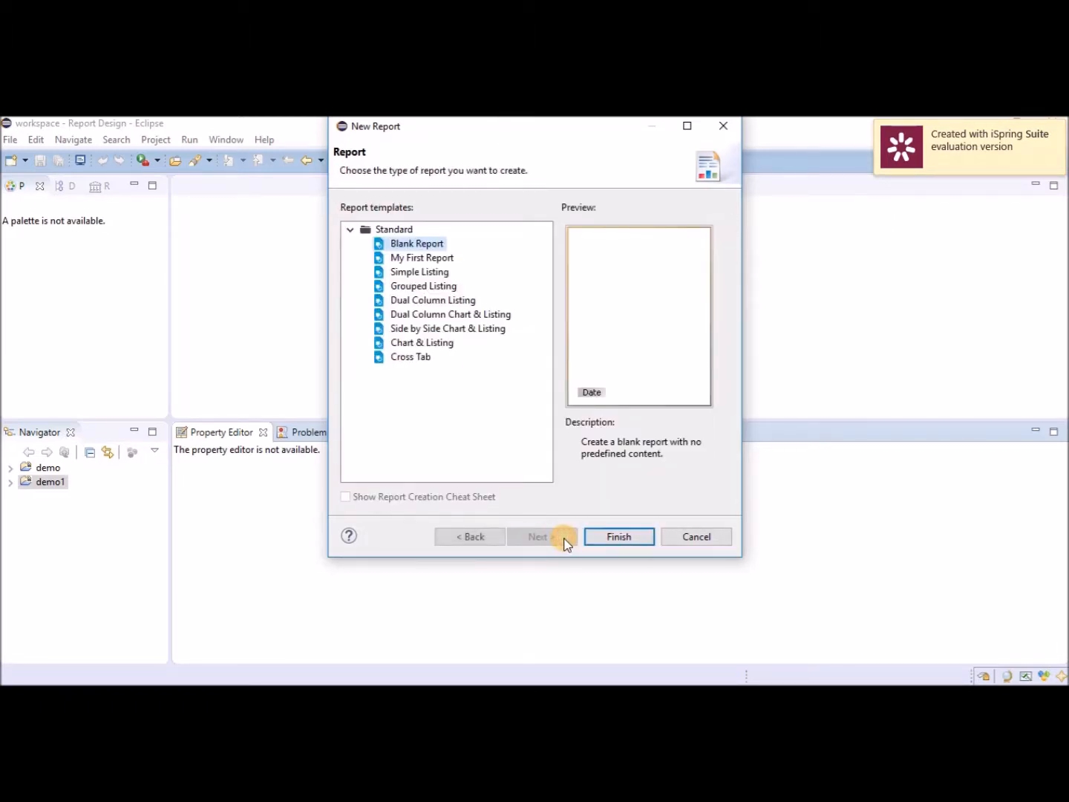
{"action": "left_click", "coordinate": [637, 541]}
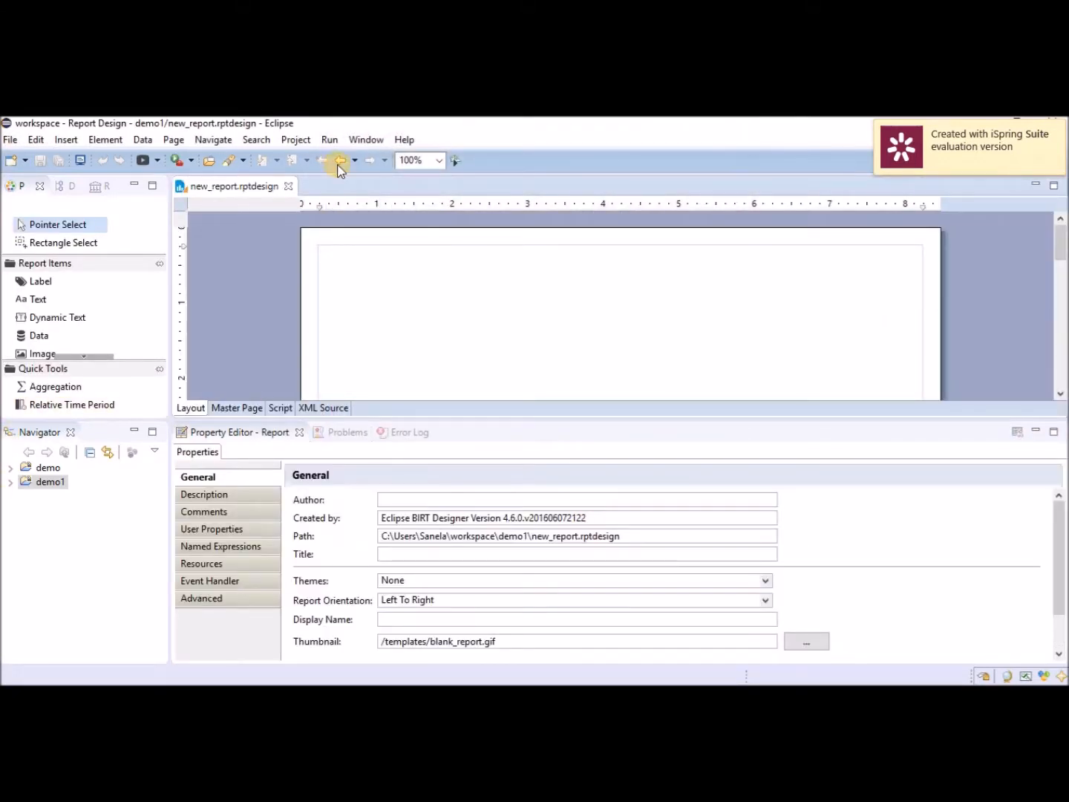
Add a data source to the report based on the Classic Models Inc. Sample Database.
{"action": "left_click", "coordinate": [56, 187]}
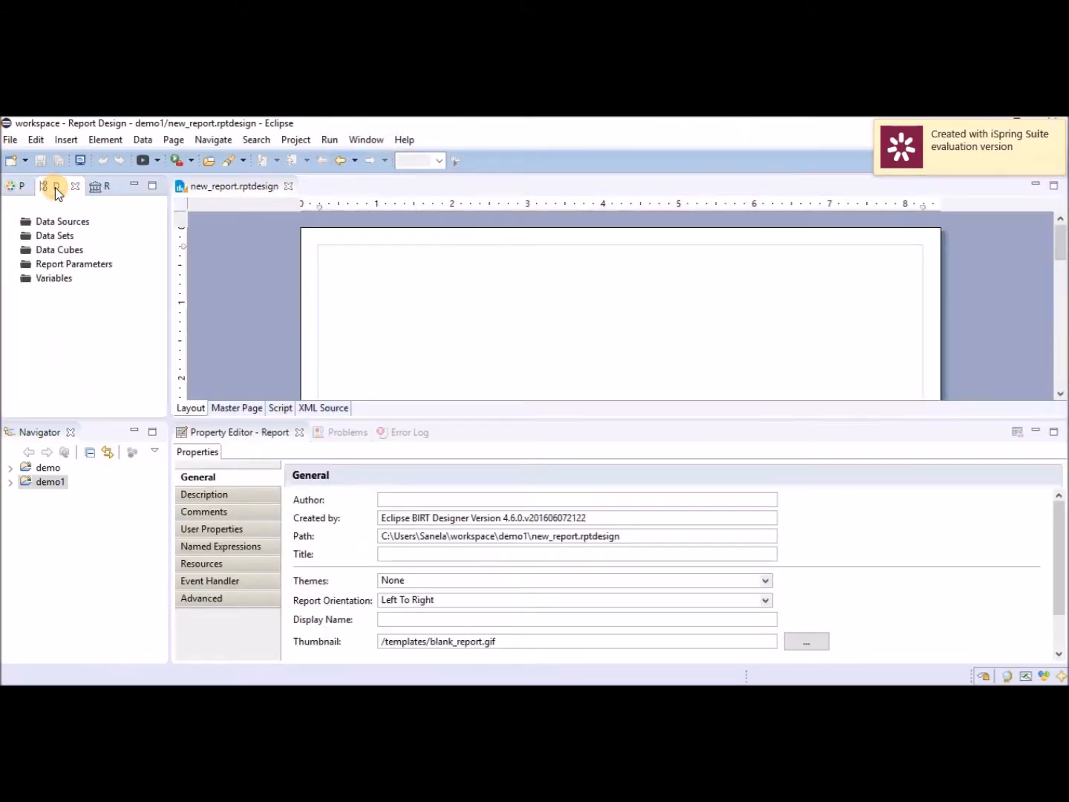
{"action": "right_click", "coordinate": [60, 224]}
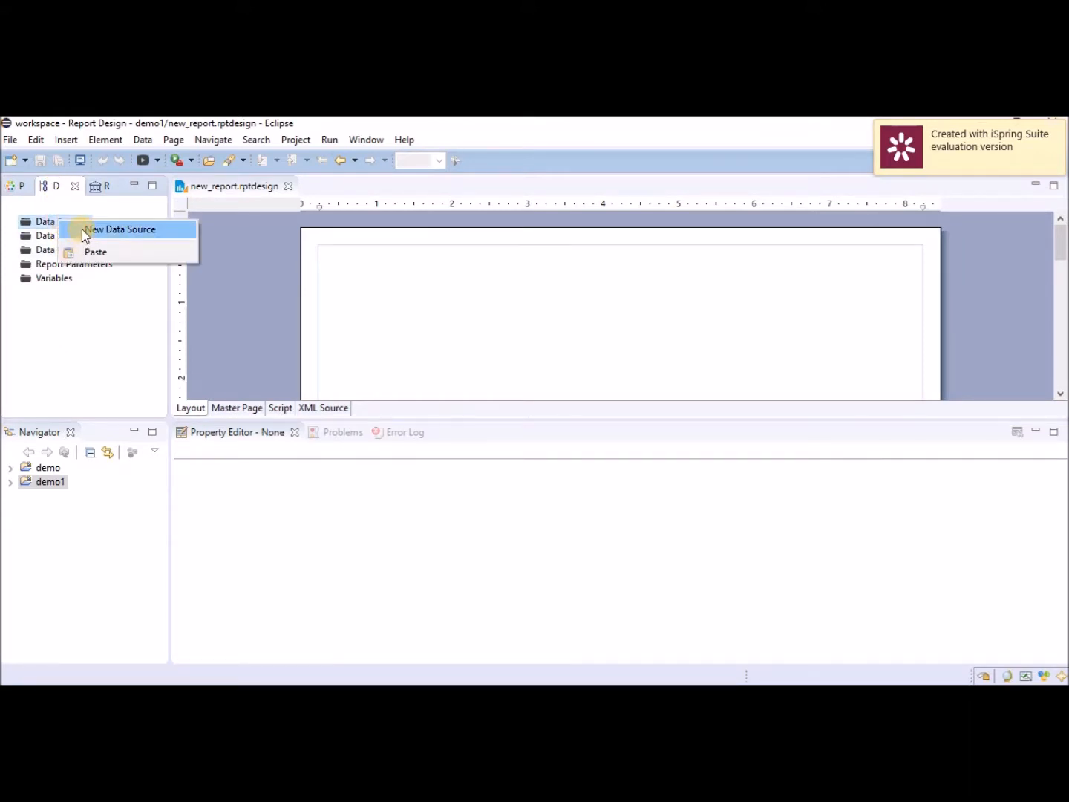
{"action": "left_click", "coordinate": [82, 229]}
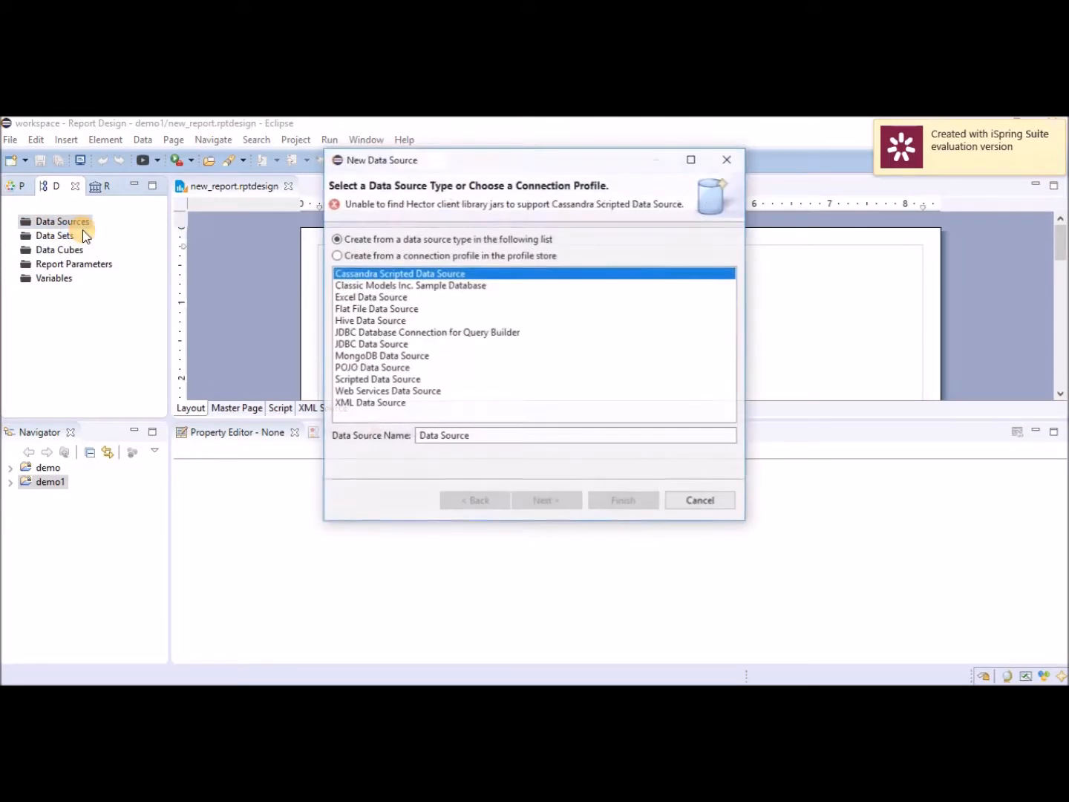
{"action": "left_click", "coordinate": [350, 288]}
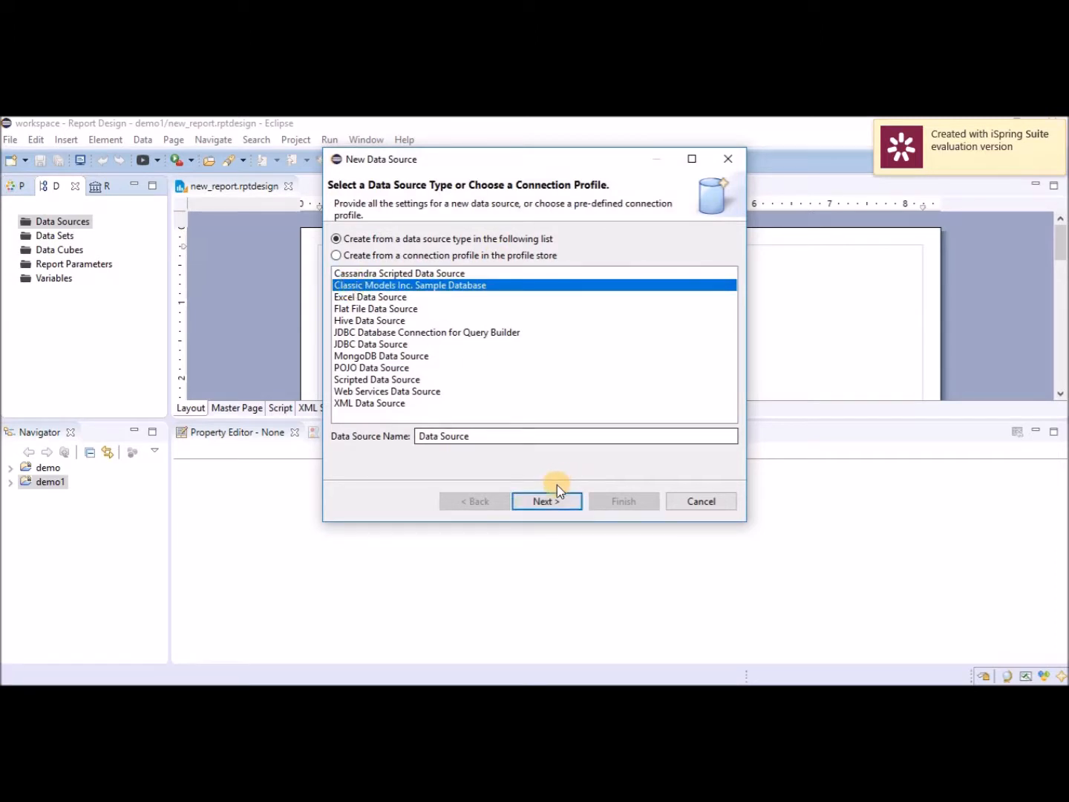
{"action": "left_click", "coordinate": [539, 505]}
{"action": "left_click", "coordinate": [624, 503]}
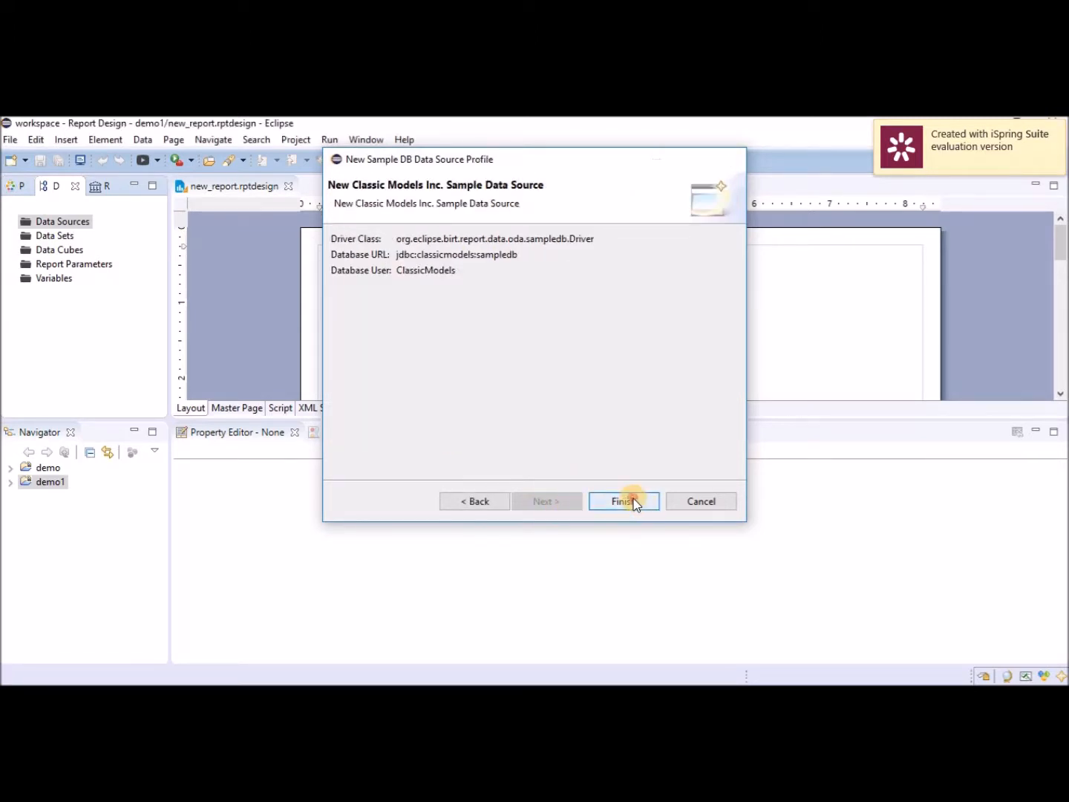
Start a new data set of type SQL Select Query on Data Source, keeping the name Data Set.
{"action": "left_click", "coordinate": [55, 251]}
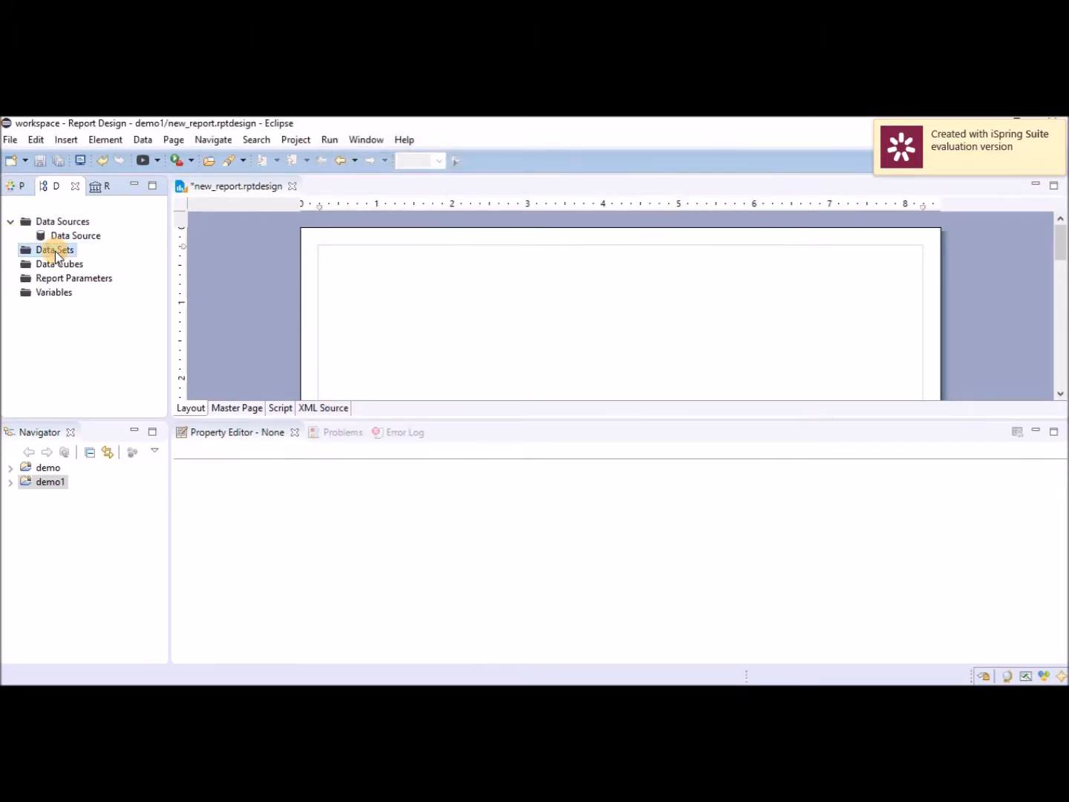
{"action": "right_click", "coordinate": [55, 251]}
{"action": "left_click", "coordinate": [90, 260]}
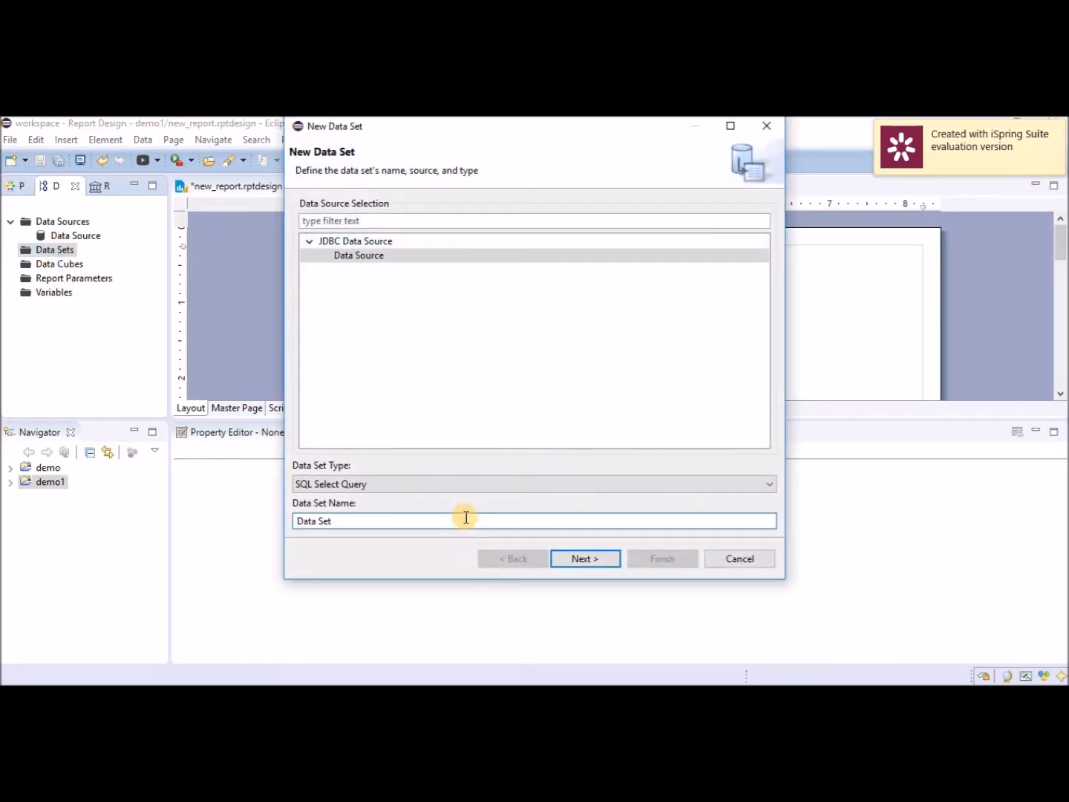
{"action": "left_click", "coordinate": [602, 560]}
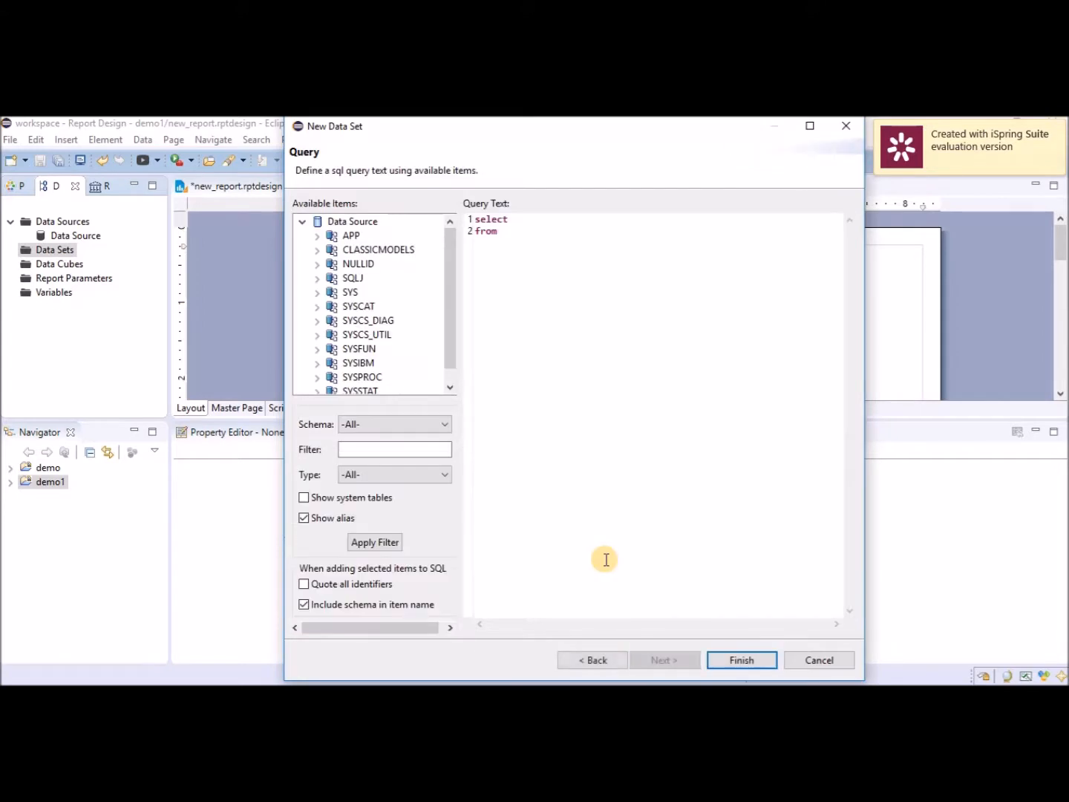
Add CUSTOMERNAME, CONTACTLASTNAME, CONTACTFIRSTNAME and PHONE from the CLASSICMODELS CUSTOMERS table to the query's select clause.
{"action": "left_click", "coordinate": [382, 250]}
{"action": "left_click", "coordinate": [317, 251]}
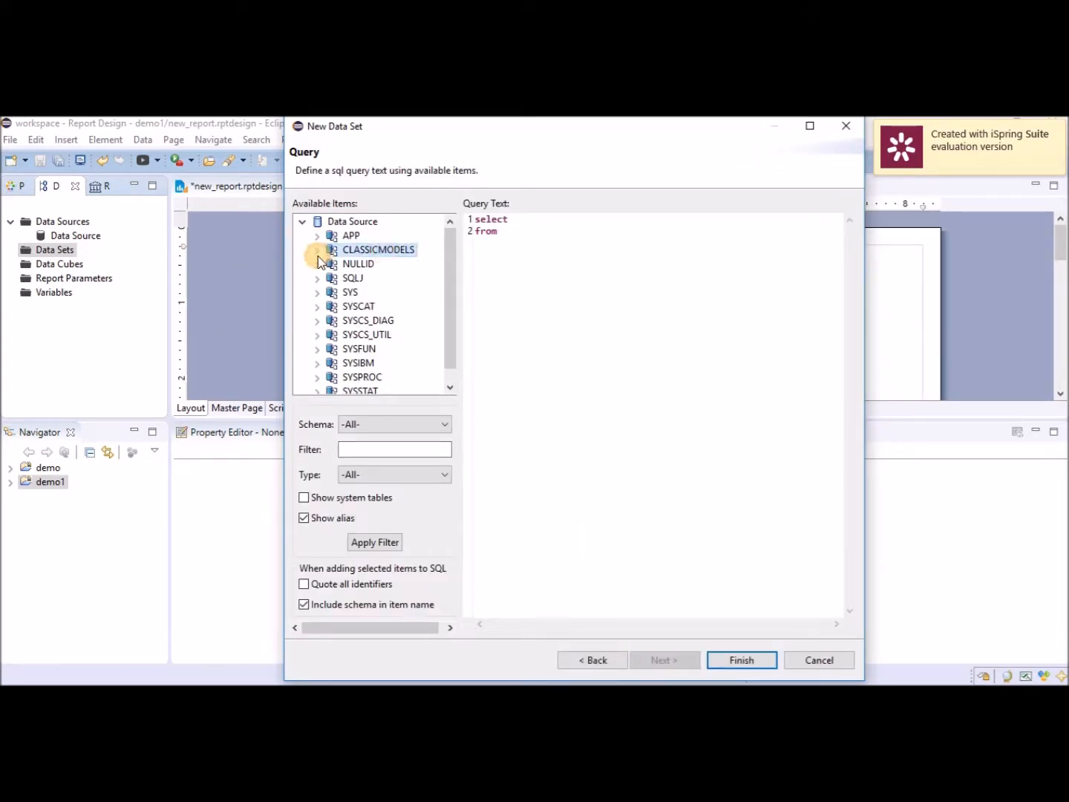
{"action": "left_click", "coordinate": [386, 250]}
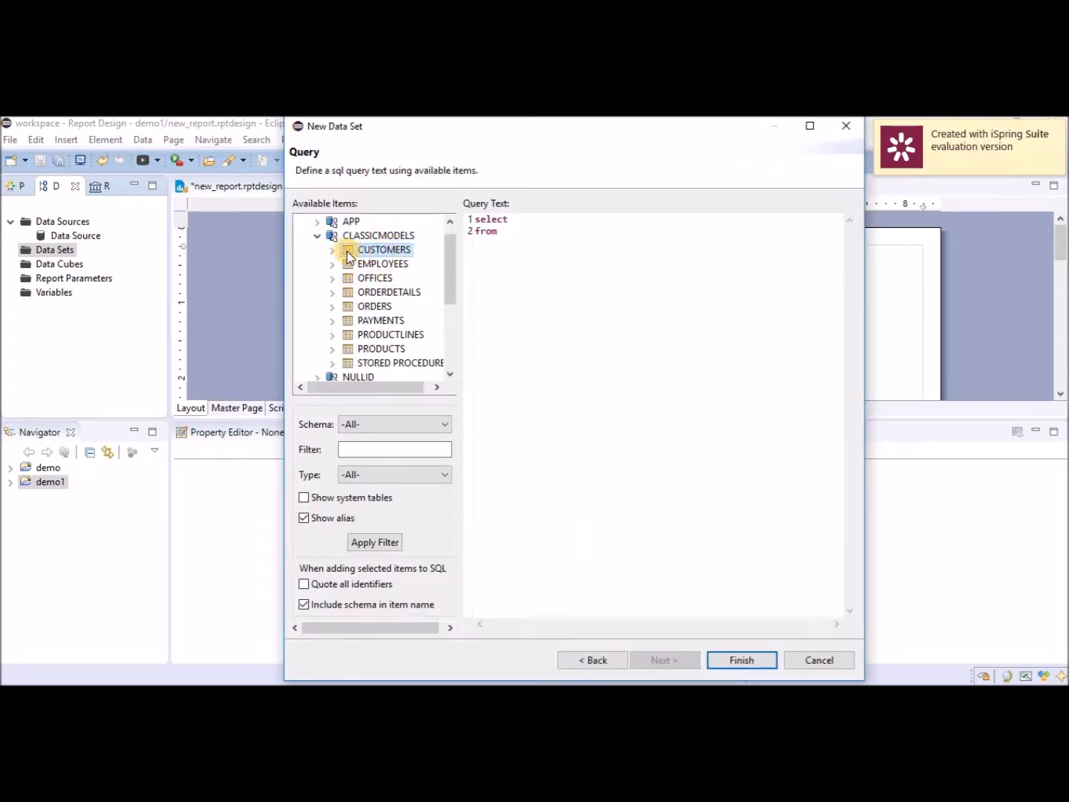
{"action": "left_click", "coordinate": [332, 250]}
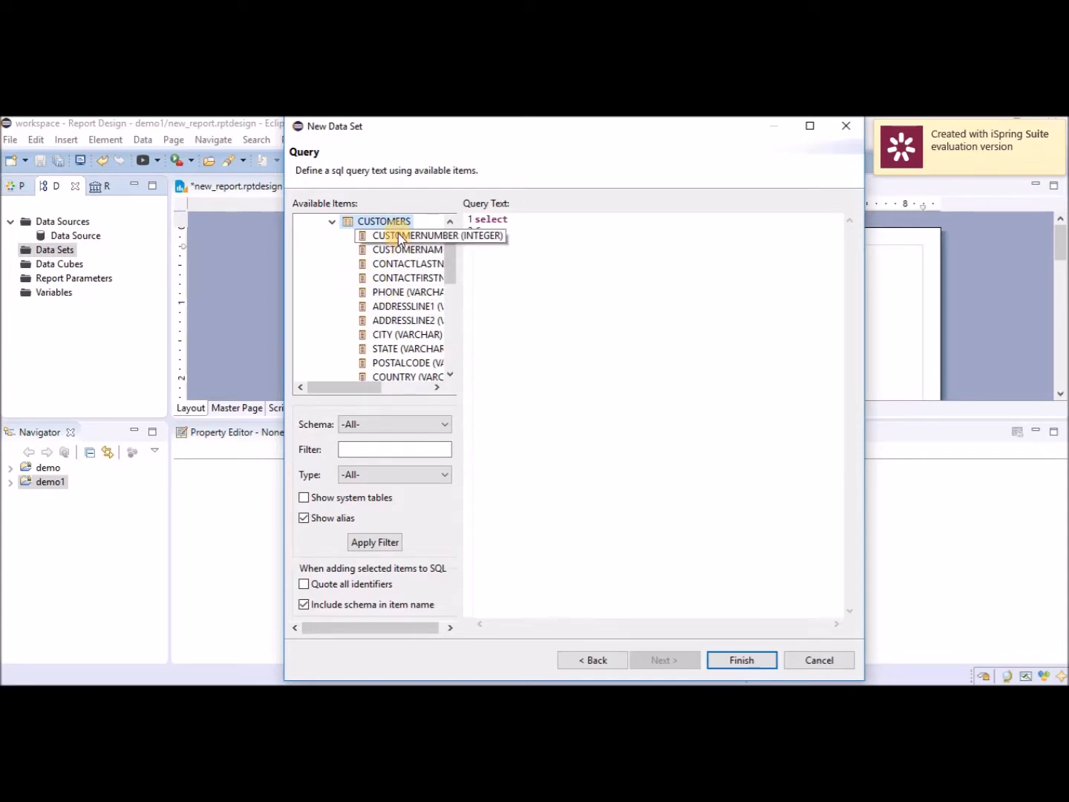
{"action": "left_click", "coordinate": [810, 126]}
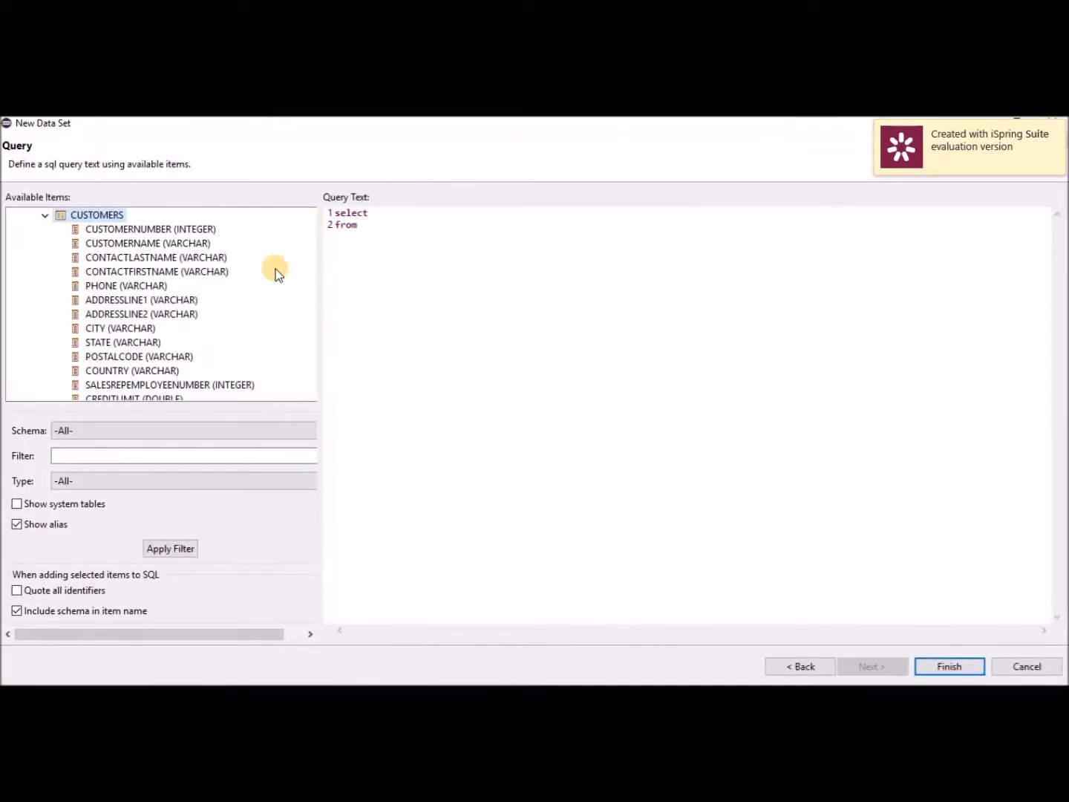
{"action": "left_click", "coordinate": [164, 243]}
{"action": "left_click", "coordinate": [165, 260], "text": "ctrl"}
{"action": "left_click", "coordinate": [165, 272], "text": "ctrl"}
{"action": "left_click", "coordinate": [158, 285], "text": "ctrl"}
{"action": "left_click_drag", "start_coordinate": [157, 286], "coordinate": [390, 213]}
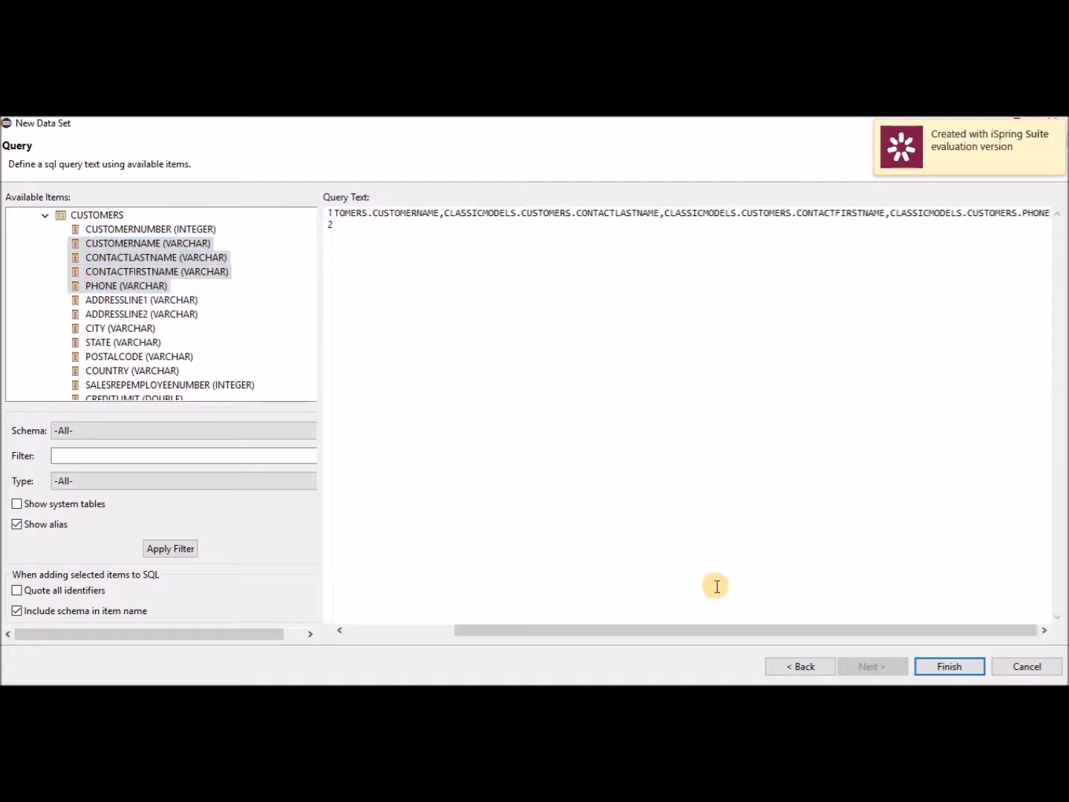
Add the CLASSICMODELS.CUSTOMERS table to the query's from clause.
{"action": "left_click_drag", "start_coordinate": [709, 631], "coordinate": [597, 628]}
{"action": "left_click_drag", "start_coordinate": [421, 511], "coordinate": [319, 357]}
{"action": "left_click_drag", "start_coordinate": [82, 214], "coordinate": [401, 236]}
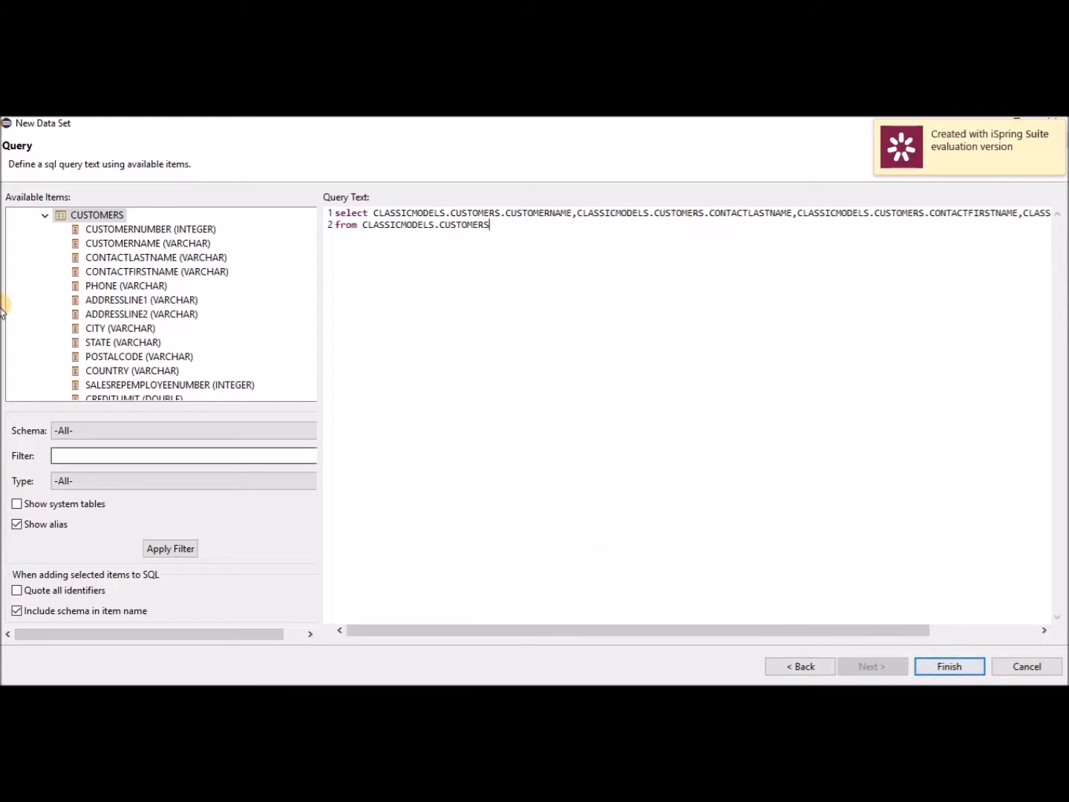
Finish creating the data set, preview its results and accept its settings.
{"action": "left_click", "coordinate": [952, 665]}
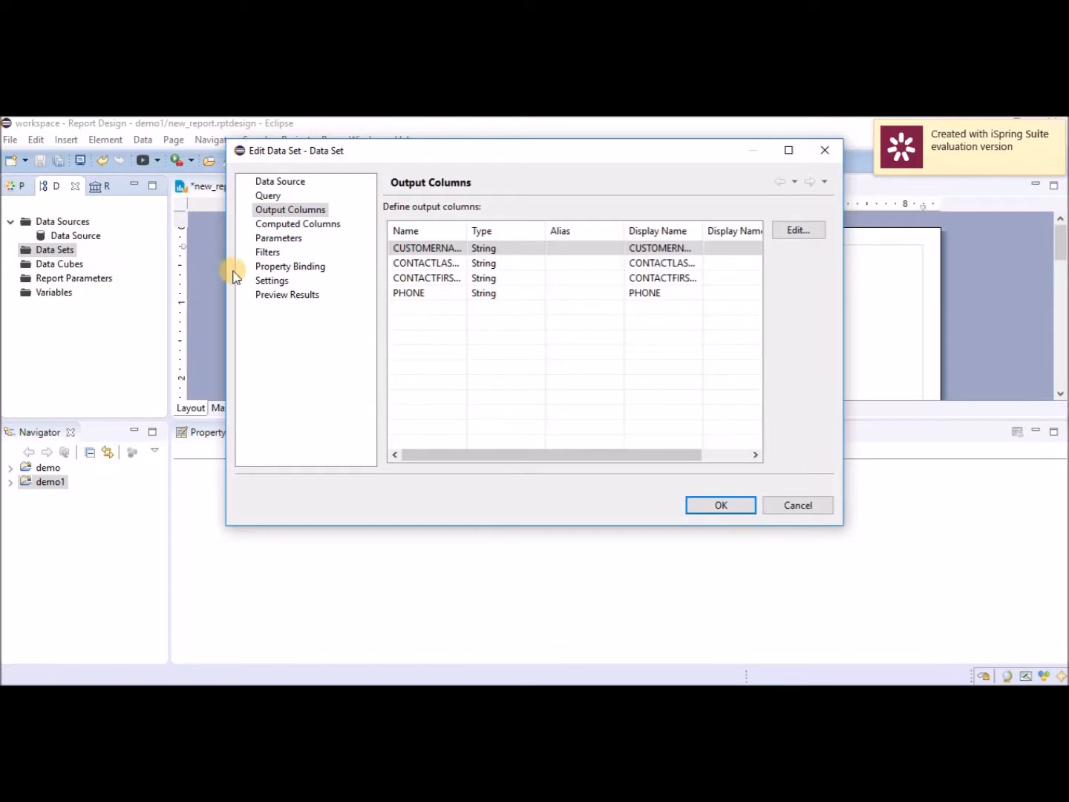
{"action": "left_click", "coordinate": [290, 298]}
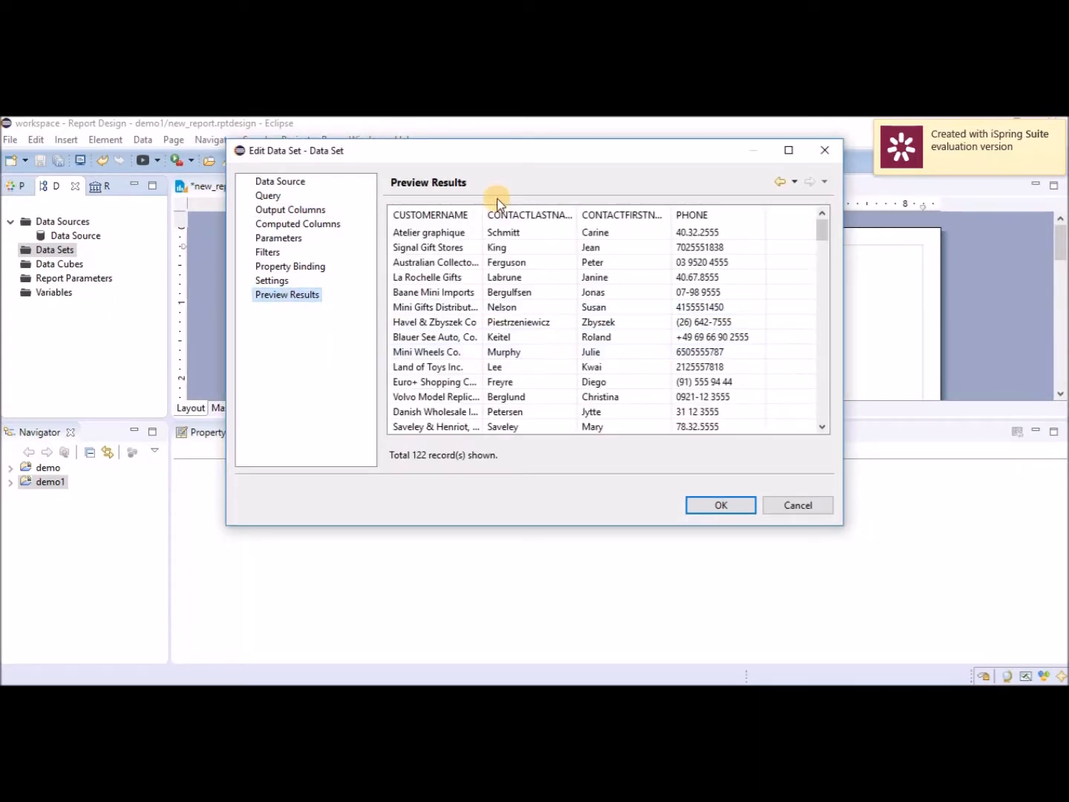
{"action": "left_click", "coordinate": [738, 509]}
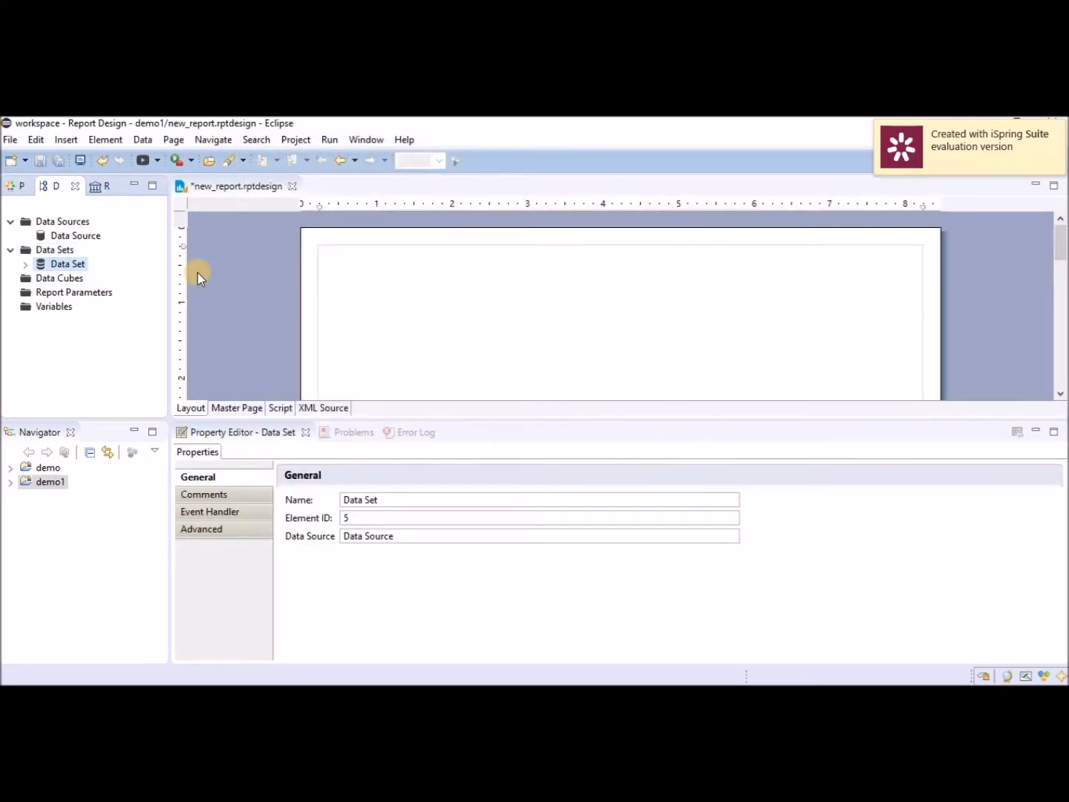
Insert a table with 3 columns and 1 detail row, without a bound data set, on the report page.
{"action": "left_click", "coordinate": [12, 187]}
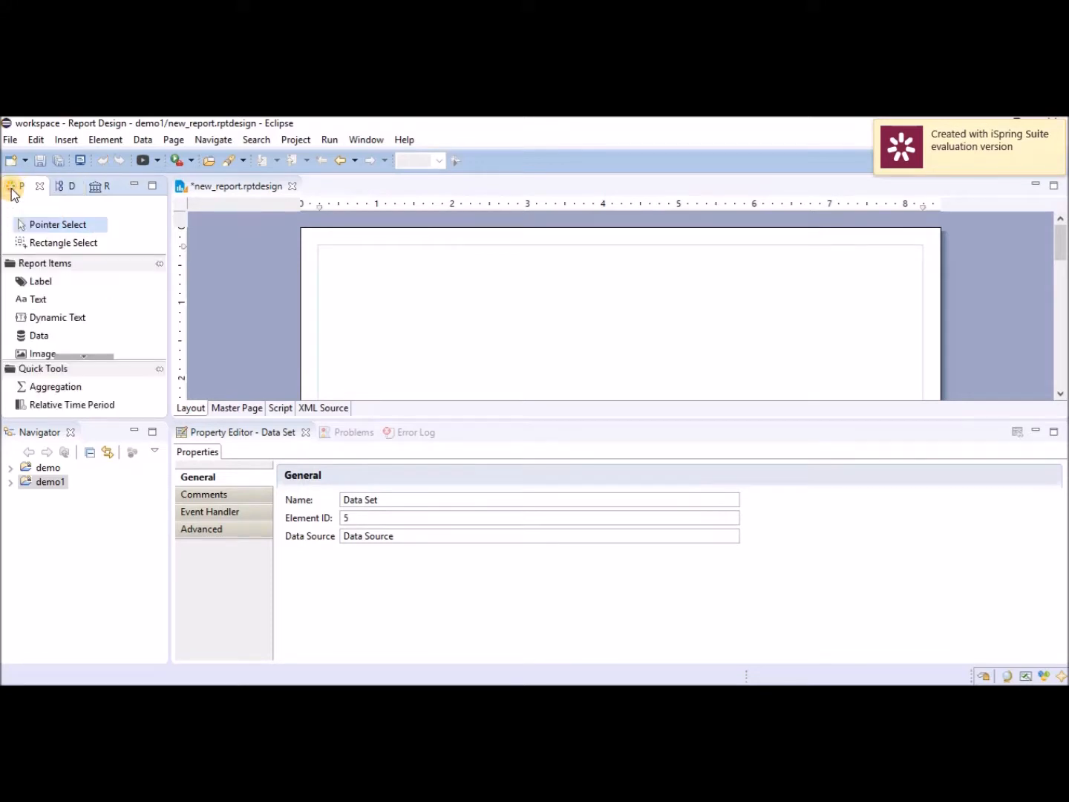
{"action": "scroll", "coordinate": [87, 357], "scroll_direction": "down", "scroll_amount": 5}
{"action": "left_click", "coordinate": [42, 320]}
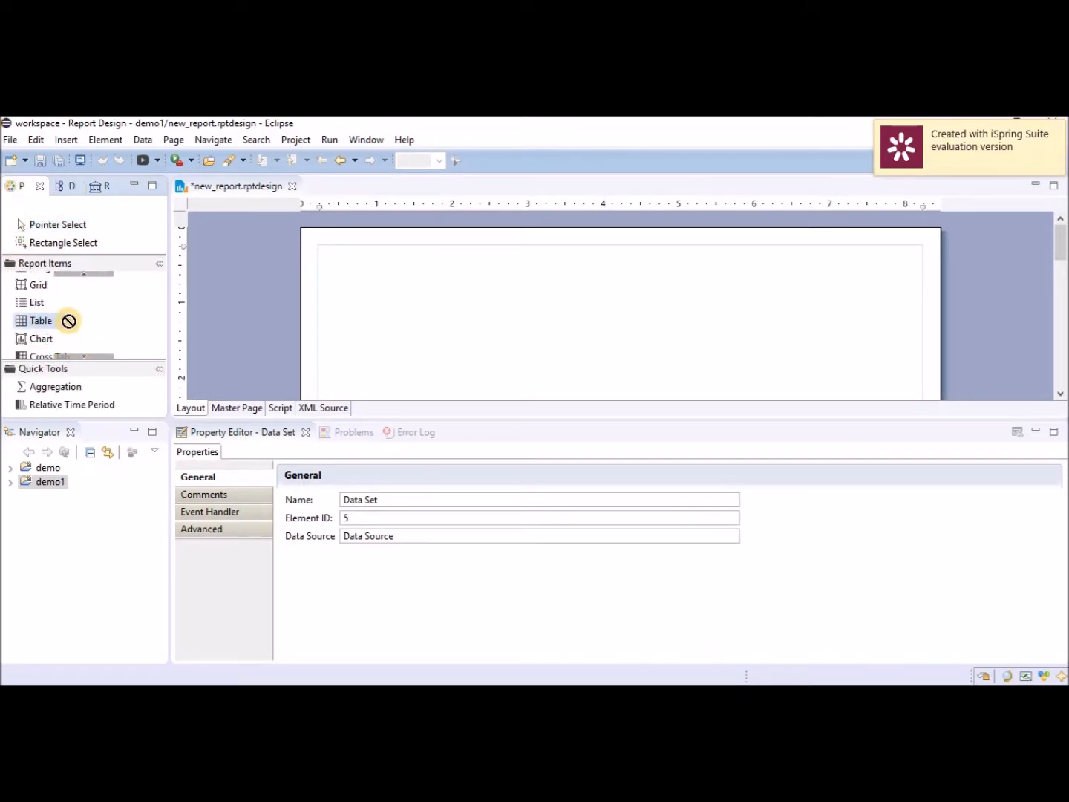
{"action": "left_click", "coordinate": [318, 277]}
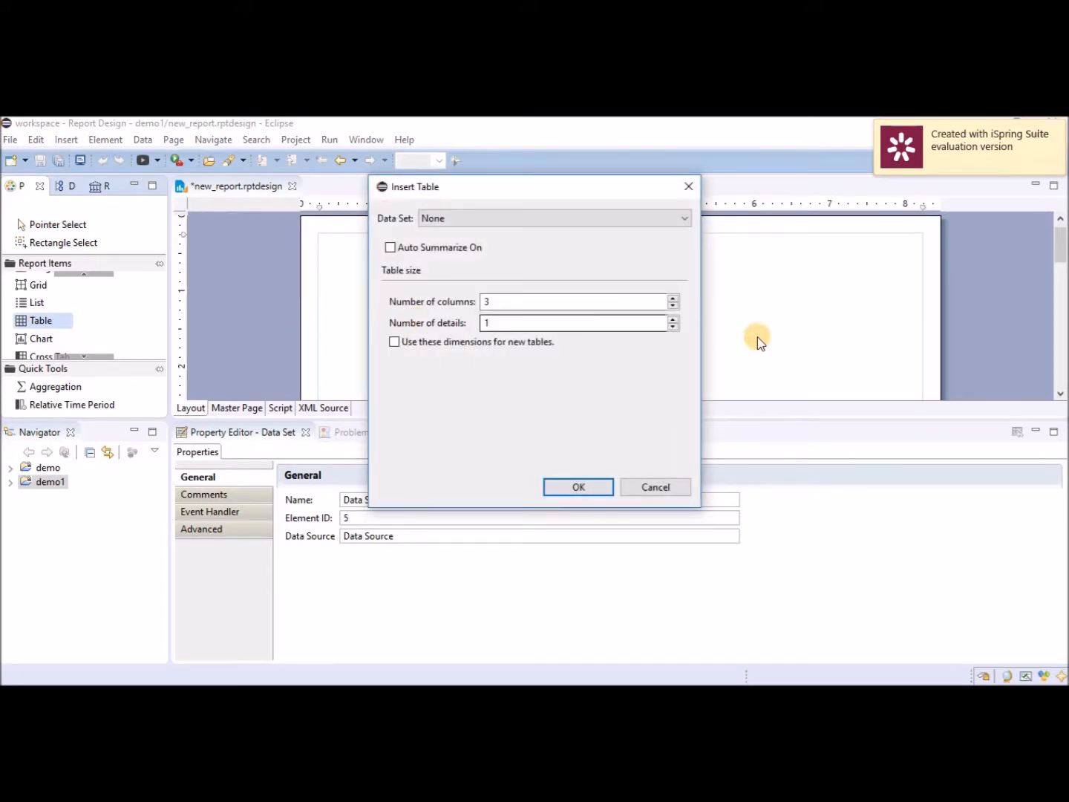
{"action": "left_click", "coordinate": [570, 487]}
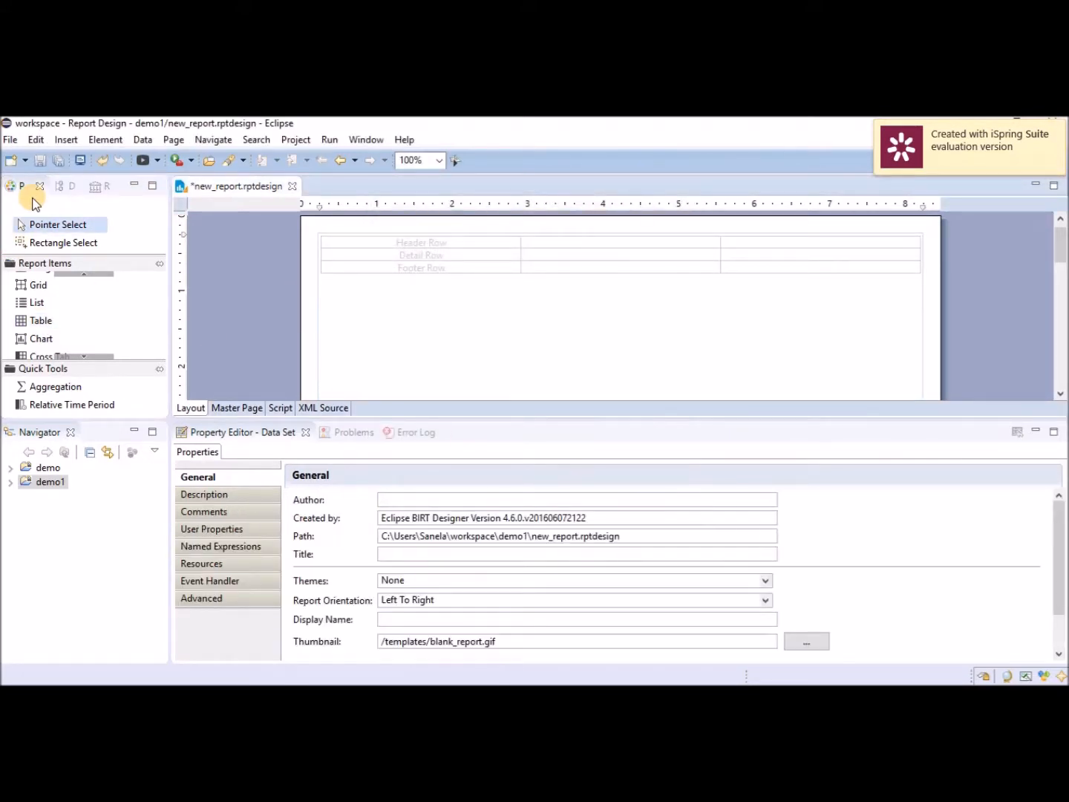
Place CUSTOMERNAME, PHONE and CONTACTFIRSTNAME in the three detail cells, and add CONTACTLASTNAME to the third cell.
{"action": "left_click", "coordinate": [65, 184]}
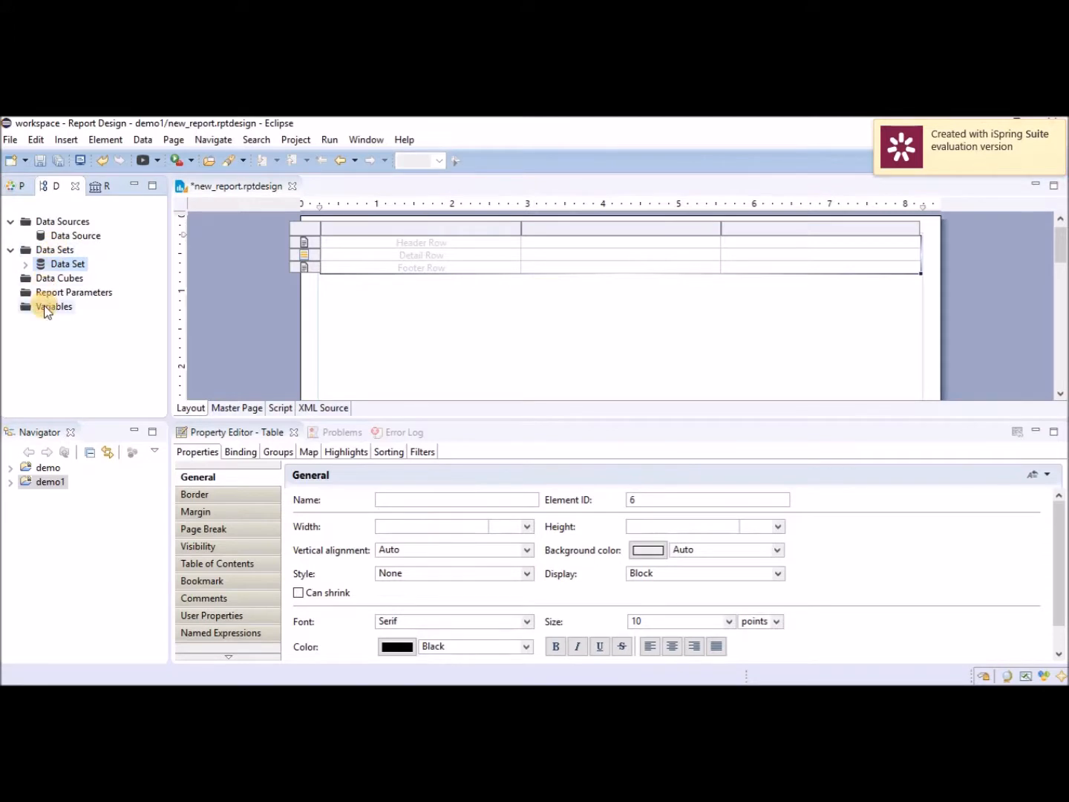
{"action": "left_click", "coordinate": [26, 263]}
{"action": "left_click_drag", "start_coordinate": [66, 316], "coordinate": [371, 267]}
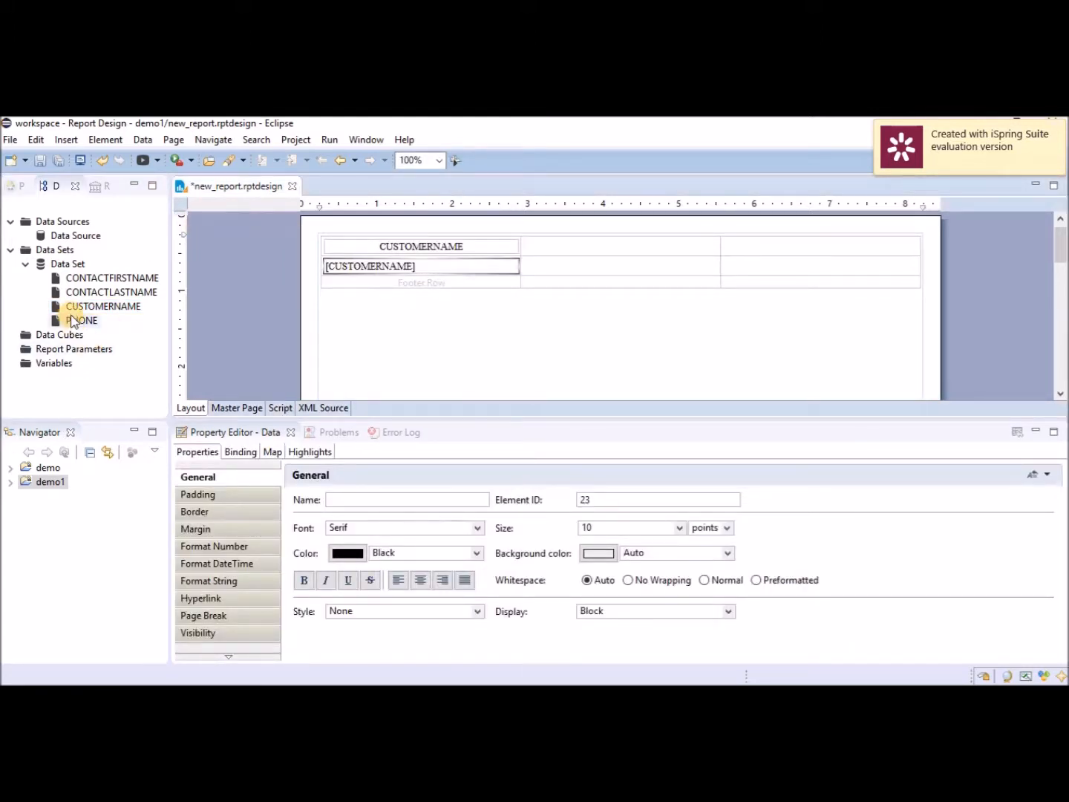
{"action": "mouse_move", "coordinate": [95, 324]}
{"action": "left_mouse_down"}
{"action": "mouse_move", "coordinate": [504, 264]}
{"action": "mouse_move", "coordinate": [565, 266]}
{"action": "left_mouse_up"}
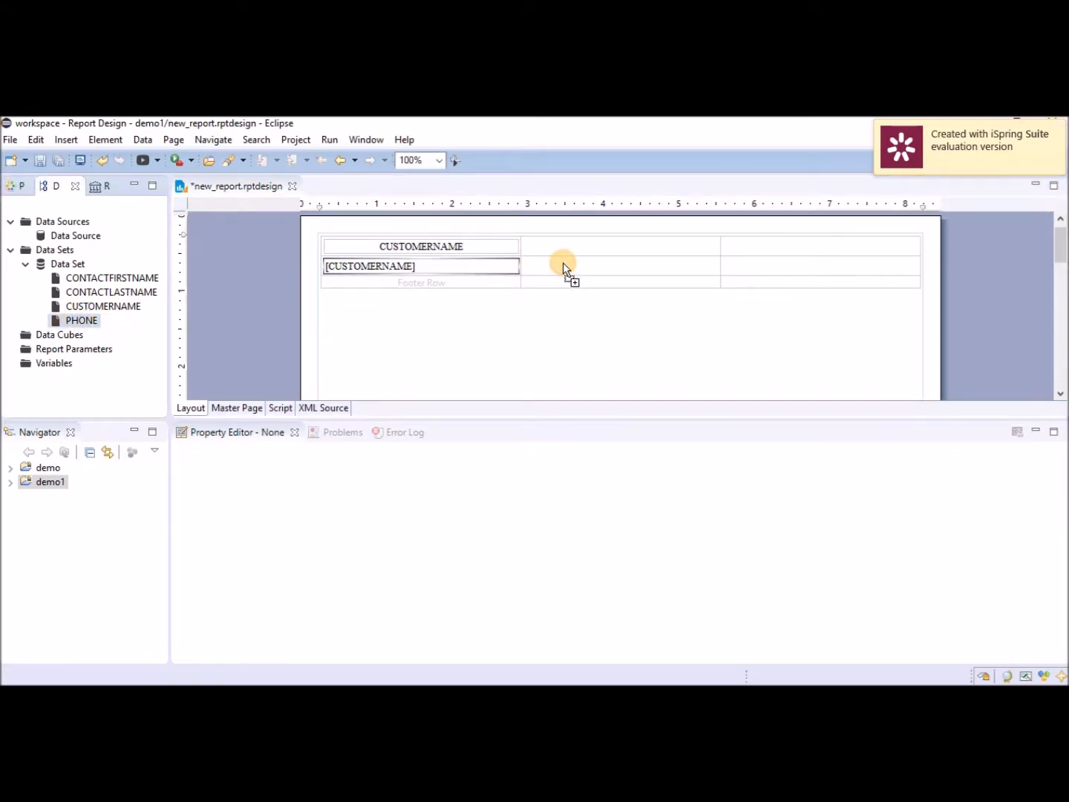
{"action": "left_click_drag", "start_coordinate": [83, 277], "coordinate": [776, 269]}
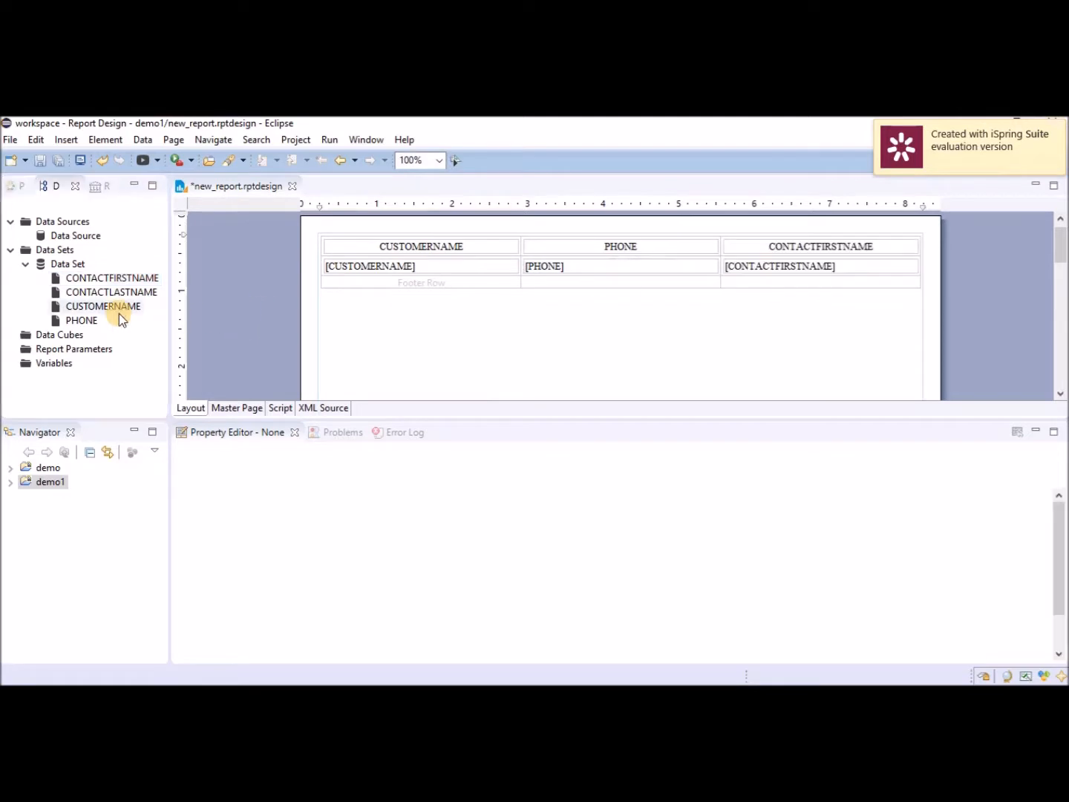
{"action": "left_click_drag", "start_coordinate": [74, 292], "coordinate": [728, 265]}
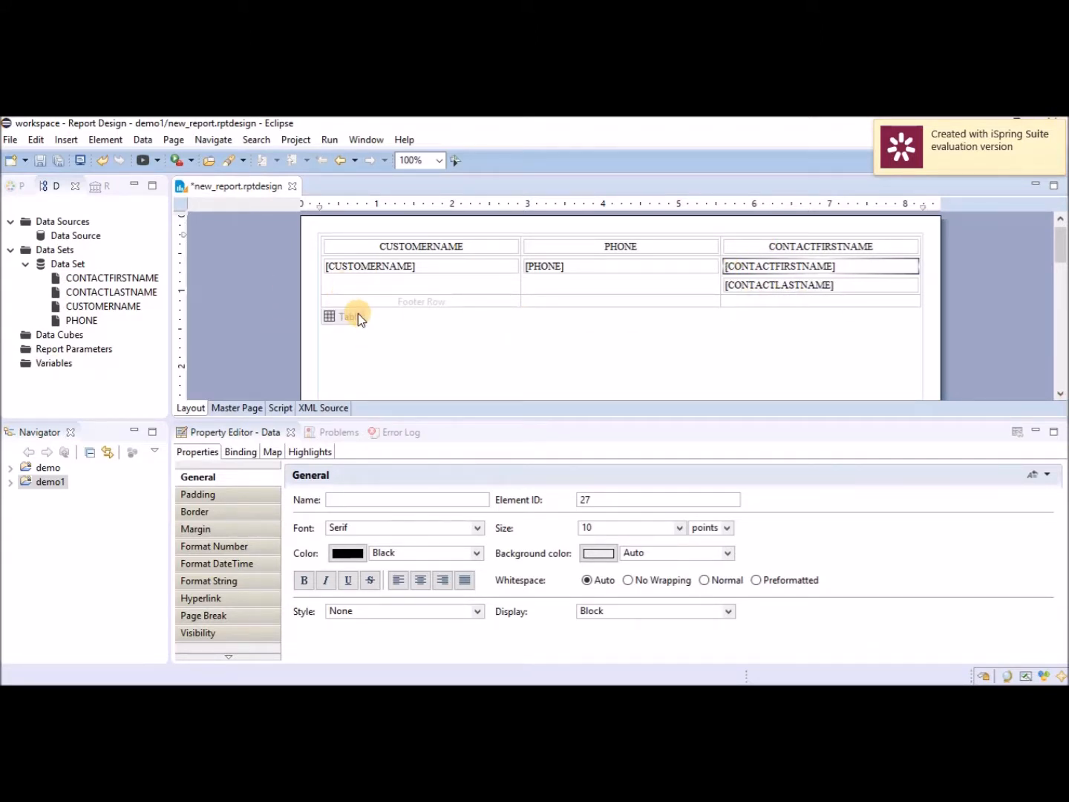
Add a sort key to the table on row["CUSTOMERNAME"] in ascending direction.
{"action": "left_click", "coordinate": [358, 312]}
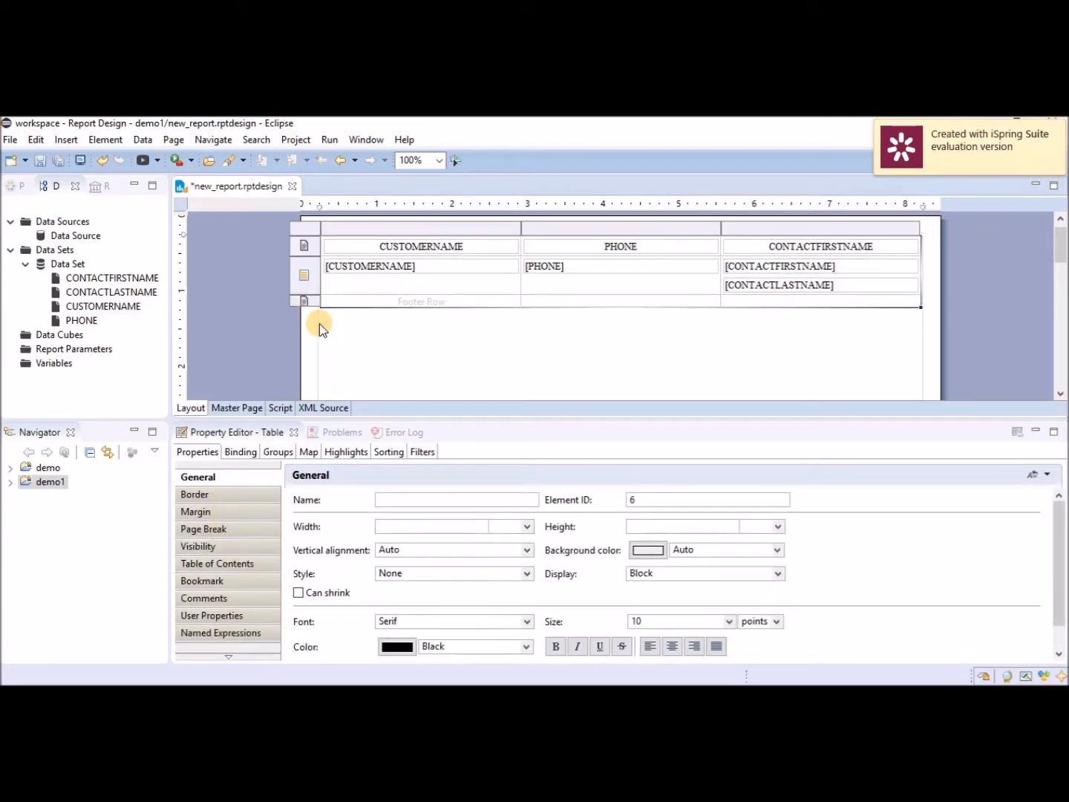
{"action": "left_click", "coordinate": [387, 451]}
{"action": "left_click", "coordinate": [942, 511]}
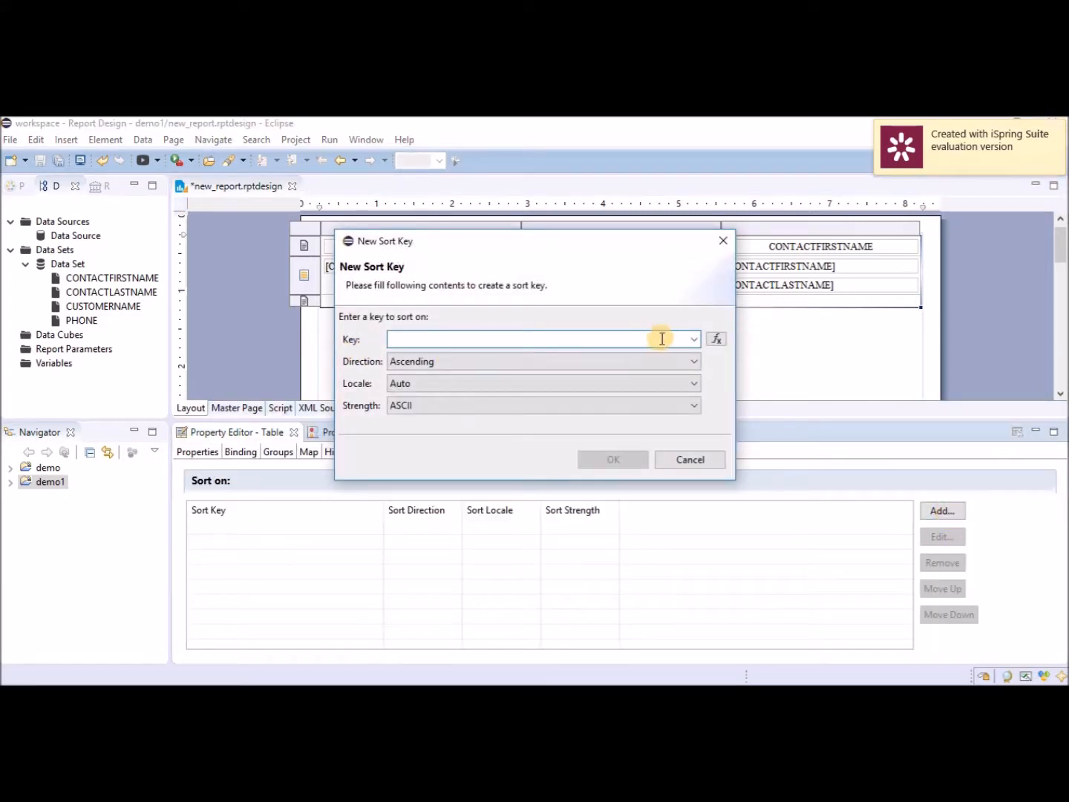
{"action": "left_click", "coordinate": [694, 338]}
{"action": "left_click", "coordinate": [544, 358]}
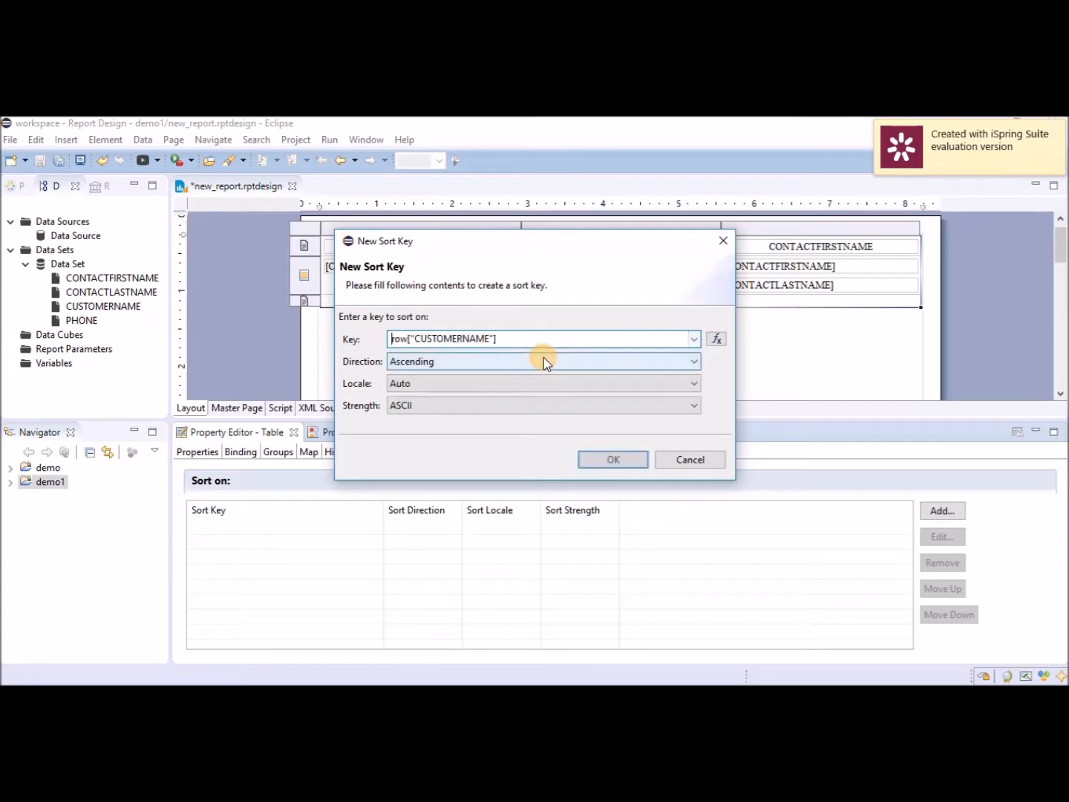
{"action": "left_click", "coordinate": [591, 460]}
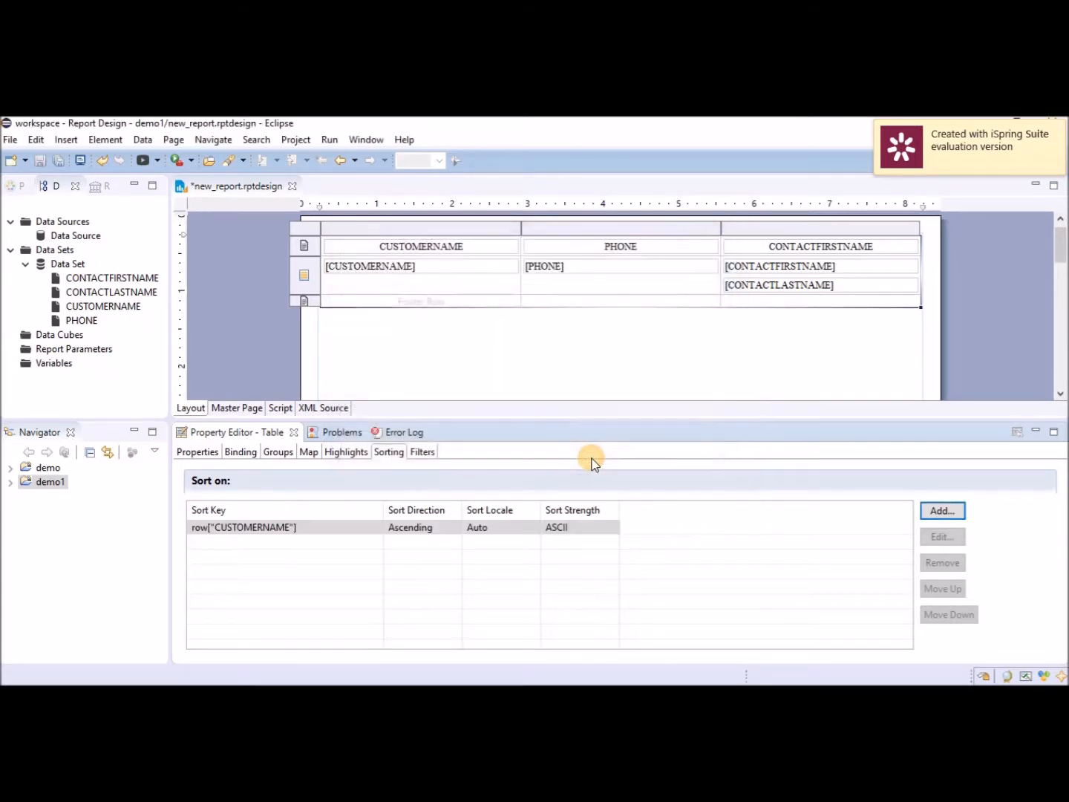
Start a new custom style named NewStyle for the table's header row and set its font size to 11 points.
{"action": "left_click", "coordinate": [302, 247]}
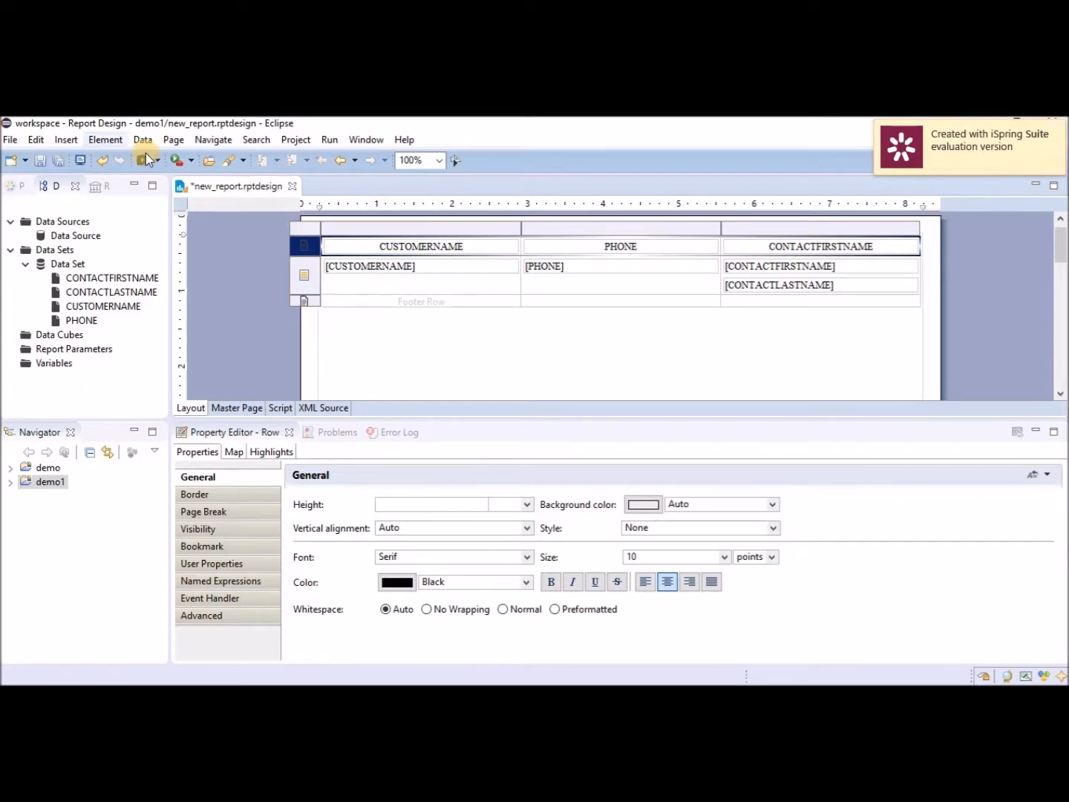
{"action": "left_click", "coordinate": [104, 140]}
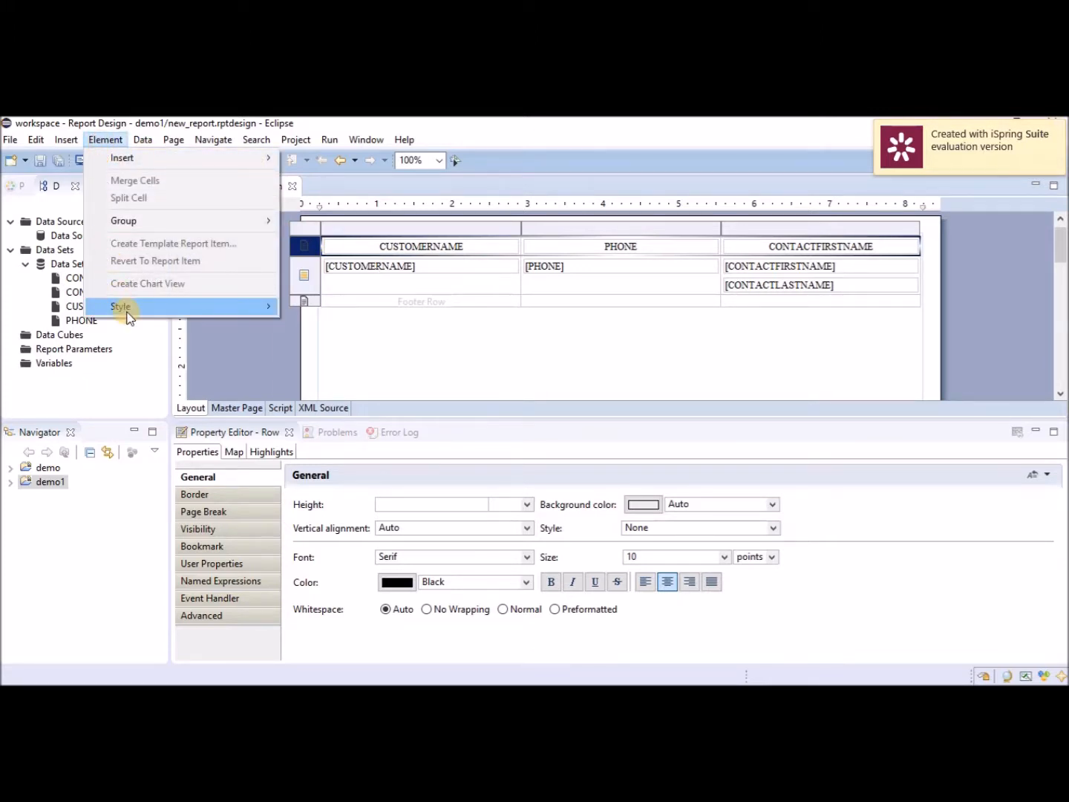
{"action": "mouse_move", "coordinate": [252, 307]}
{"action": "left_click", "coordinate": [305, 306]}
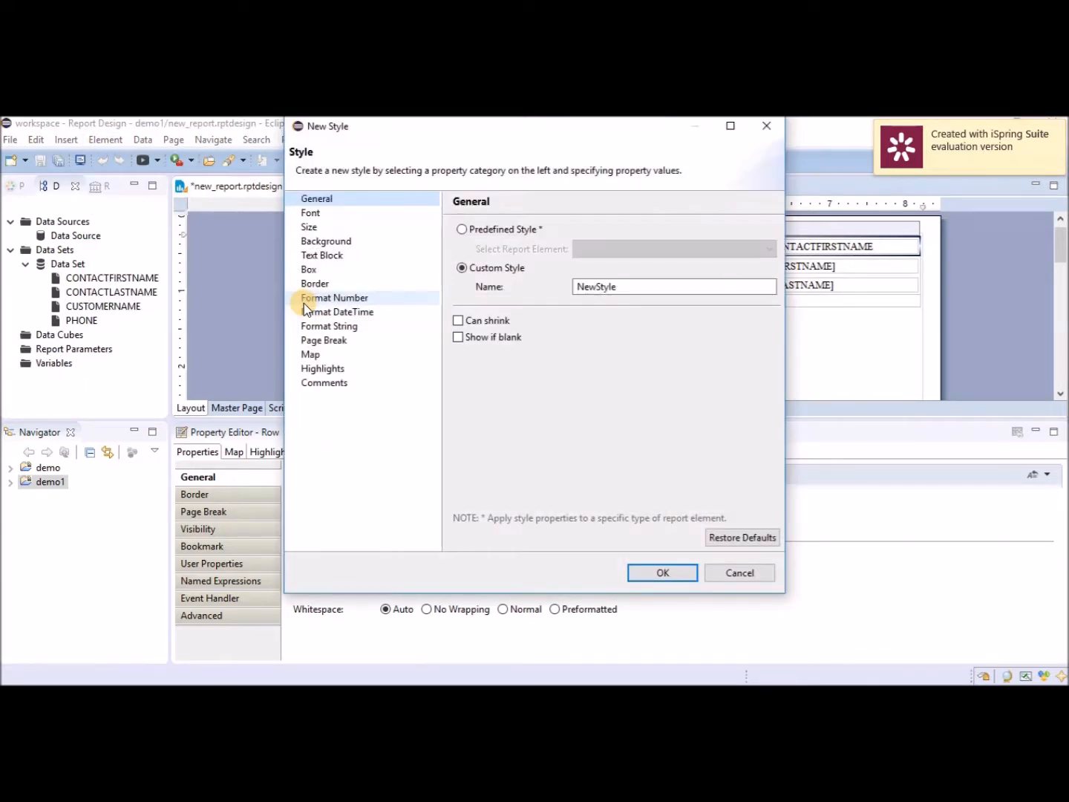
{"action": "left_click", "coordinate": [303, 217]}
{"action": "double_click", "coordinate": [502, 273]}
{"action": "type", "text": "11"}
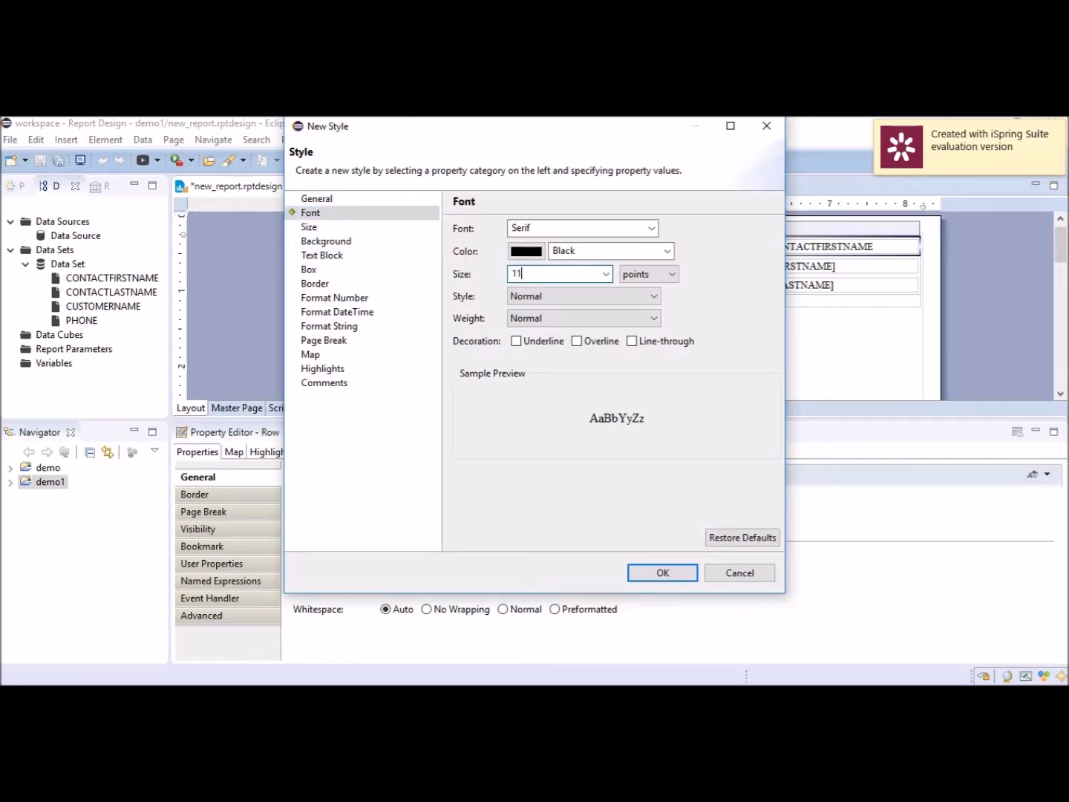
{"action": "left_click", "coordinate": [511, 276]}
Set the new style's background color to the light gray basic color (RGB 192, 192, 192).
{"action": "left_click", "coordinate": [350, 228]}
{"action": "left_click", "coordinate": [351, 241]}
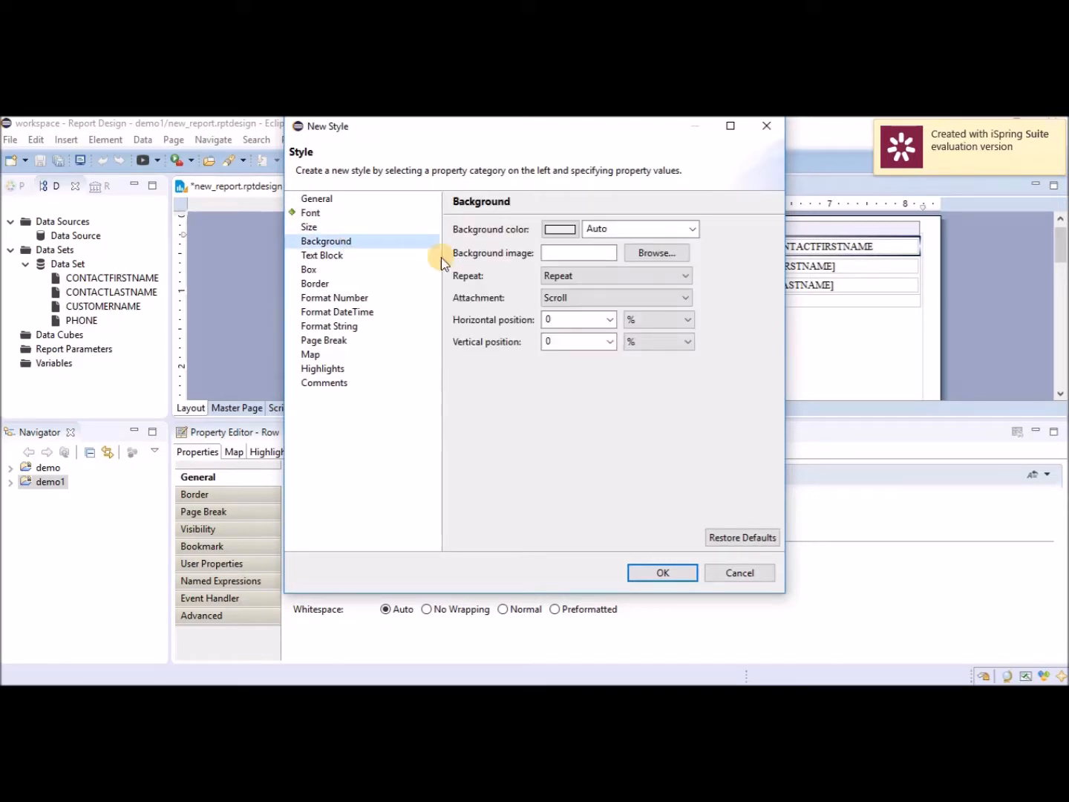
{"action": "left_click", "coordinate": [570, 233]}
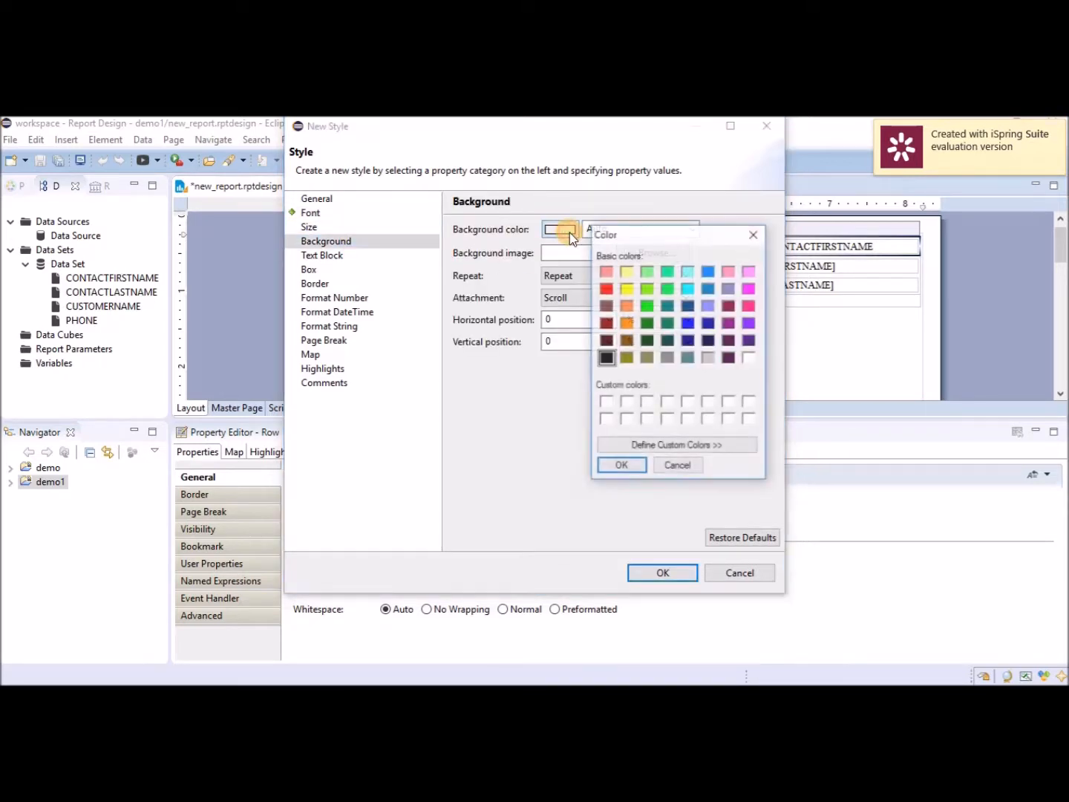
{"action": "left_click", "coordinate": [707, 359]}
{"action": "left_click", "coordinate": [698, 446]}
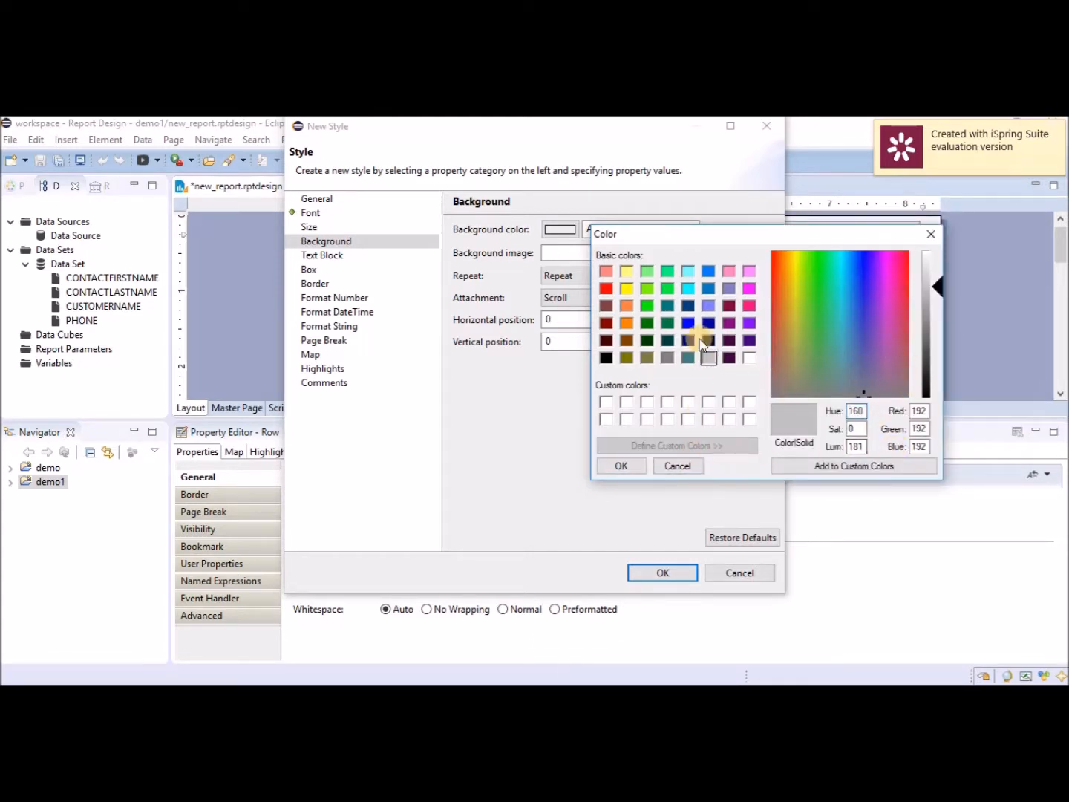
{"action": "left_click", "coordinate": [619, 466]}
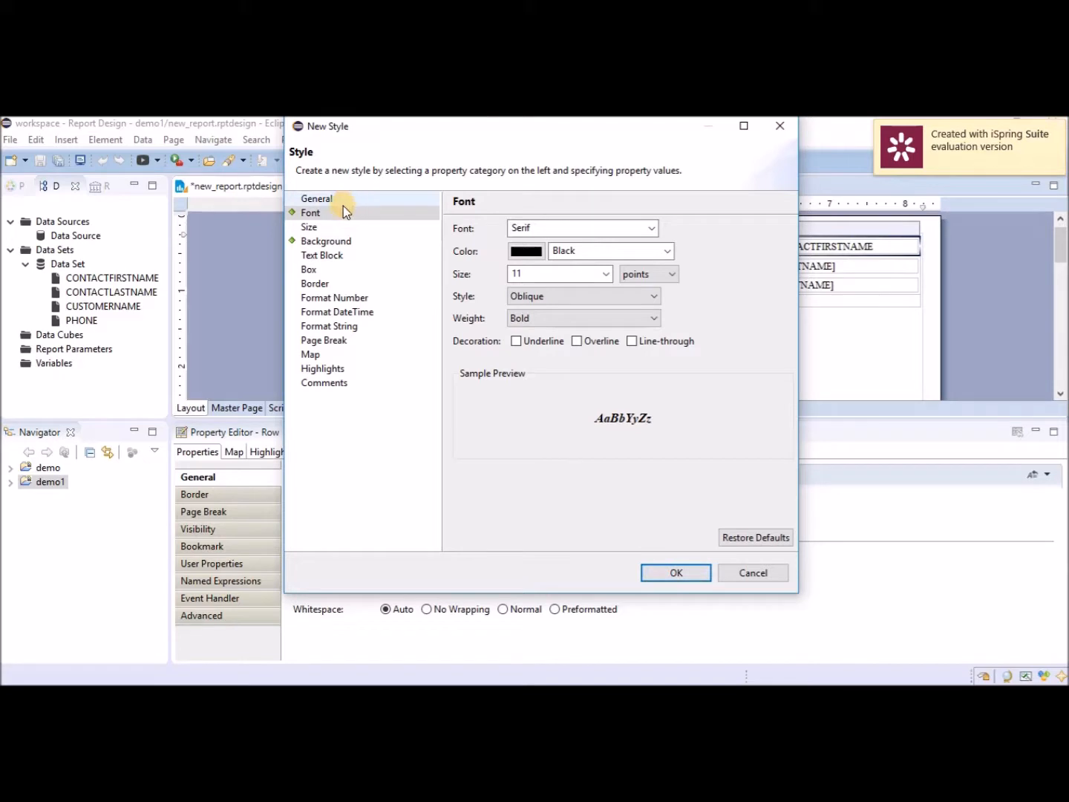
Set the new style's font style to Normal with Bold weight, and accept the style for the header row.
{"action": "left_click", "coordinate": [654, 296]}
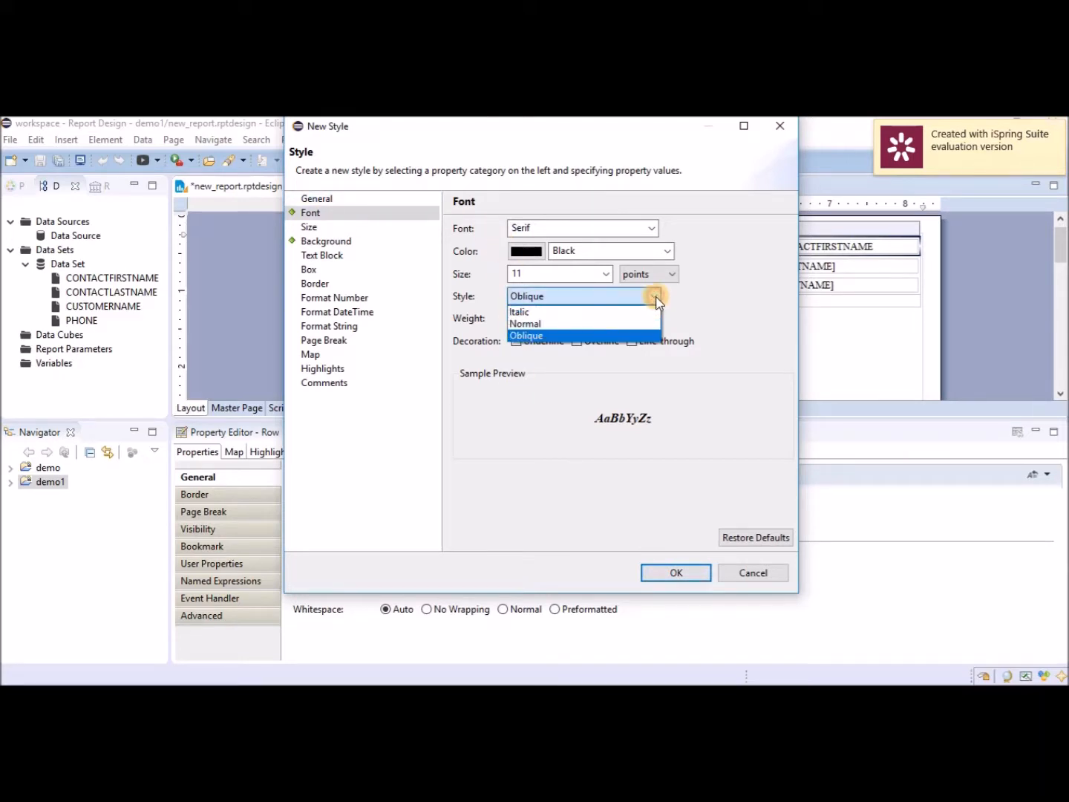
{"action": "left_click", "coordinate": [600, 324]}
{"action": "left_click", "coordinate": [525, 324]}
{"action": "left_click", "coordinate": [525, 318]}
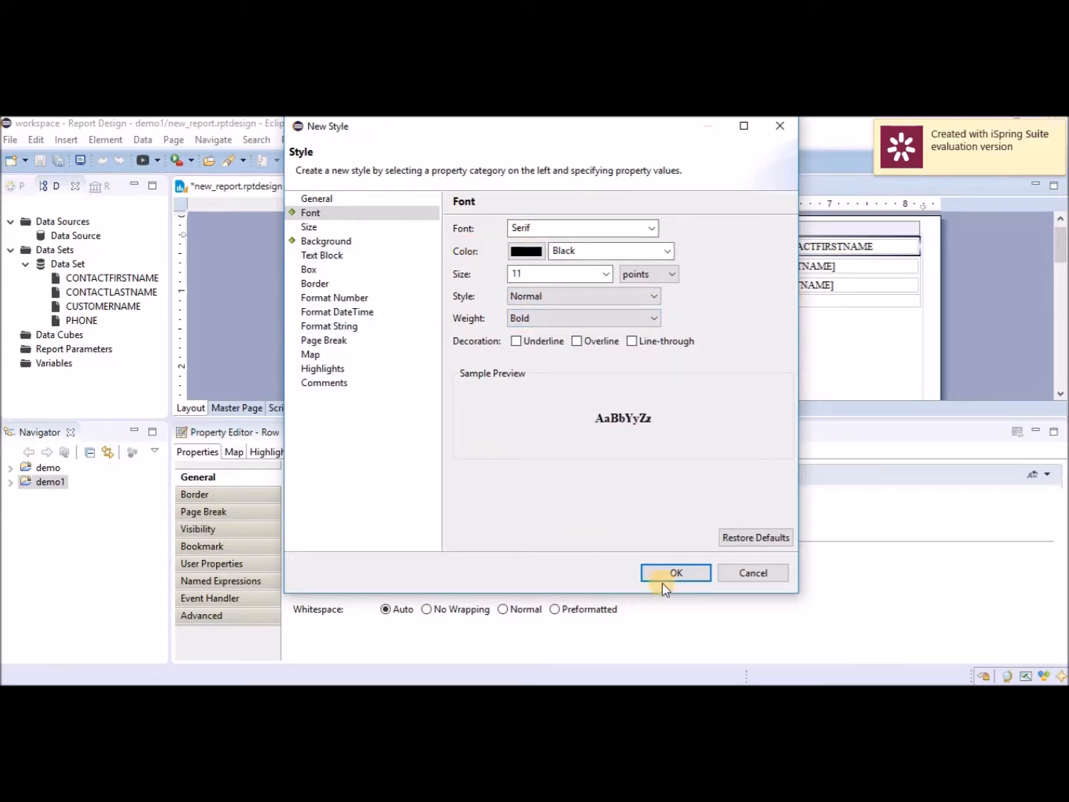
{"action": "left_click", "coordinate": [689, 577]}
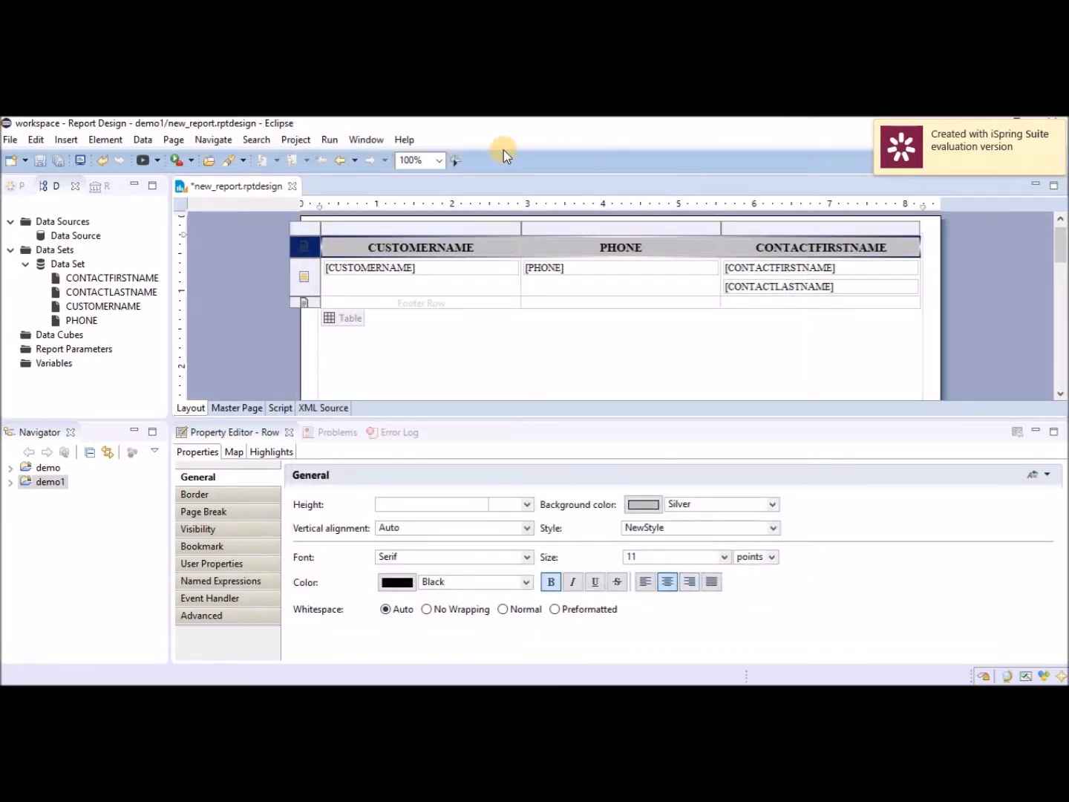
Try applying the NewStyle style to the table's detail row.
{"action": "left_click", "coordinate": [658, 528]}
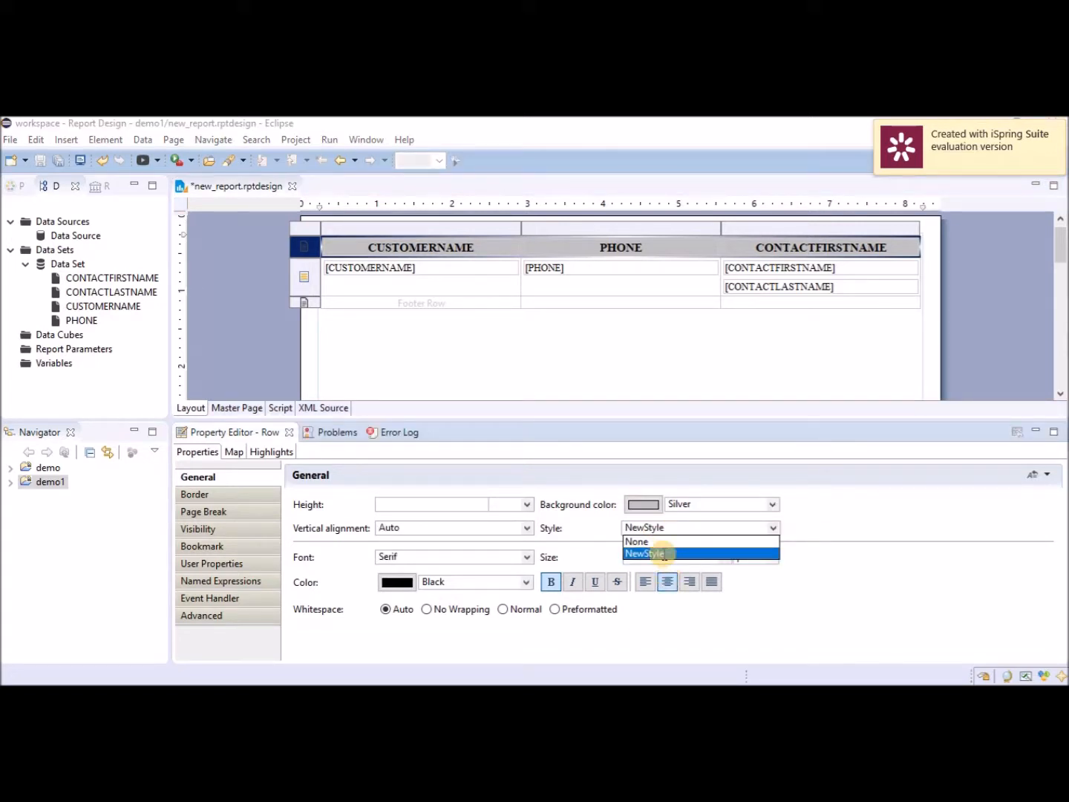
{"action": "left_click", "coordinate": [309, 277]}
{"action": "left_click", "coordinate": [309, 277]}
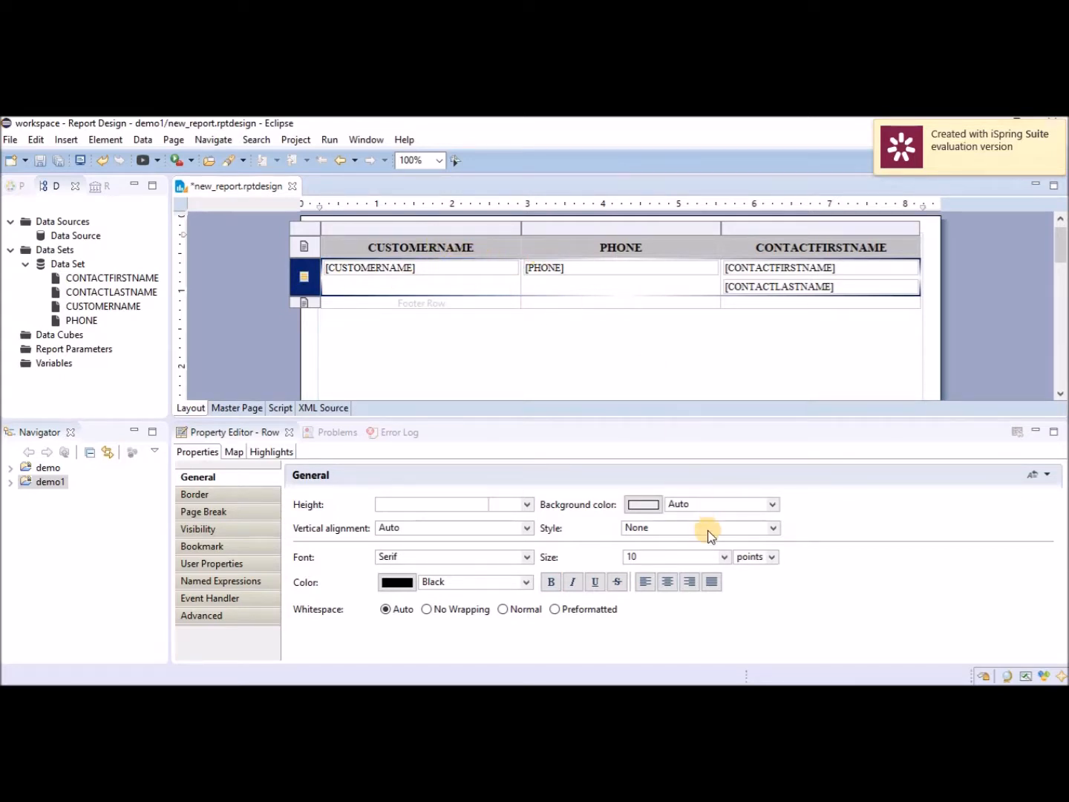
{"action": "left_click", "coordinate": [772, 530]}
{"action": "left_click", "coordinate": [771, 531]}
{"action": "left_click", "coordinate": [772, 530]}
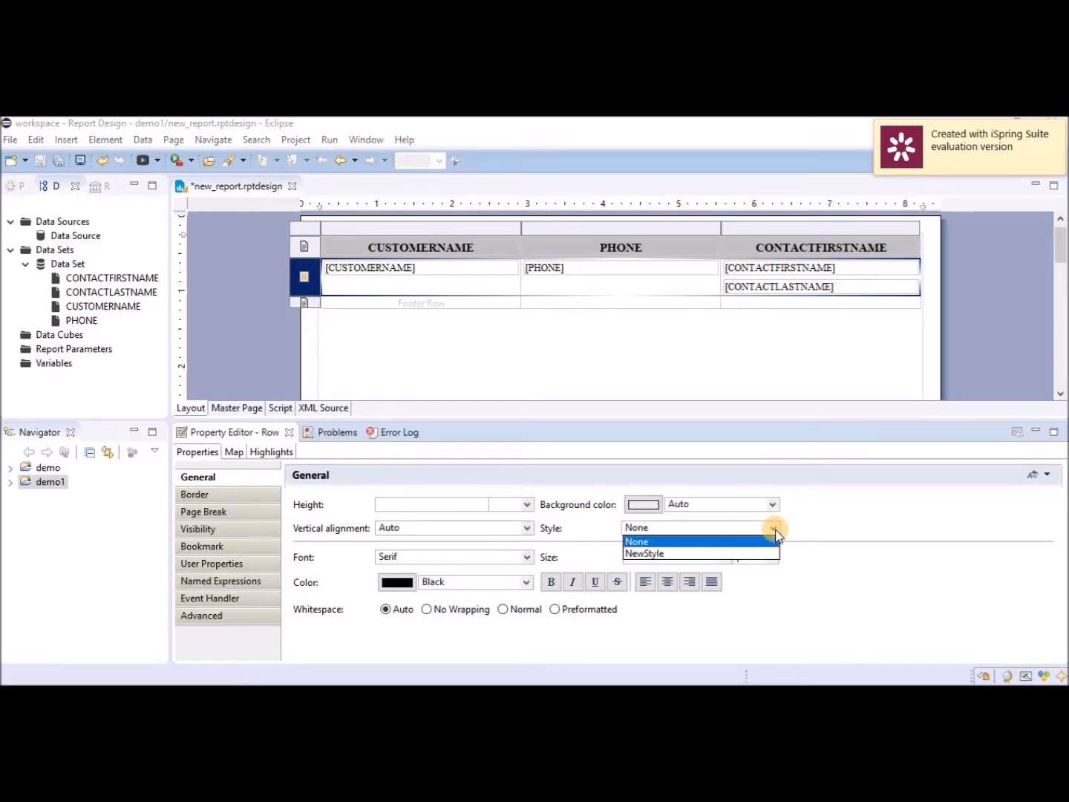
{"action": "left_click", "coordinate": [754, 554]}
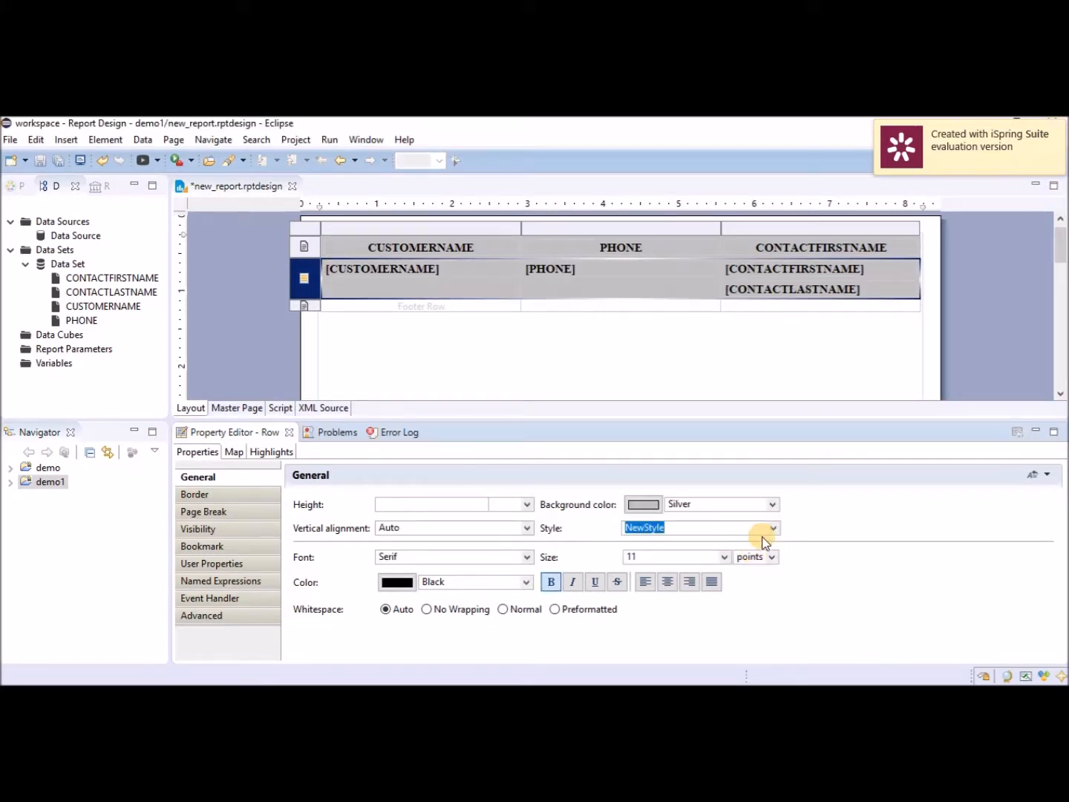
Set the detail row's style back to None.
{"action": "left_click", "coordinate": [773, 529]}
{"action": "left_click", "coordinate": [773, 534]}
{"action": "left_click", "coordinate": [772, 528]}
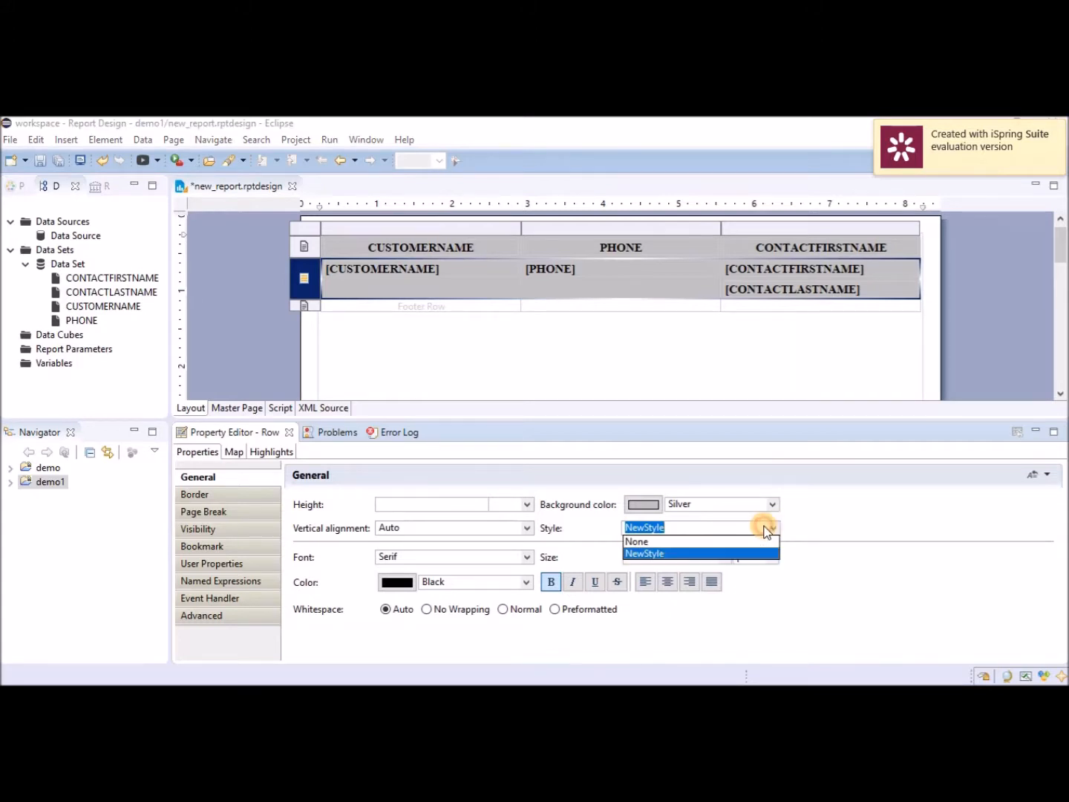
{"action": "left_click", "coordinate": [629, 542]}
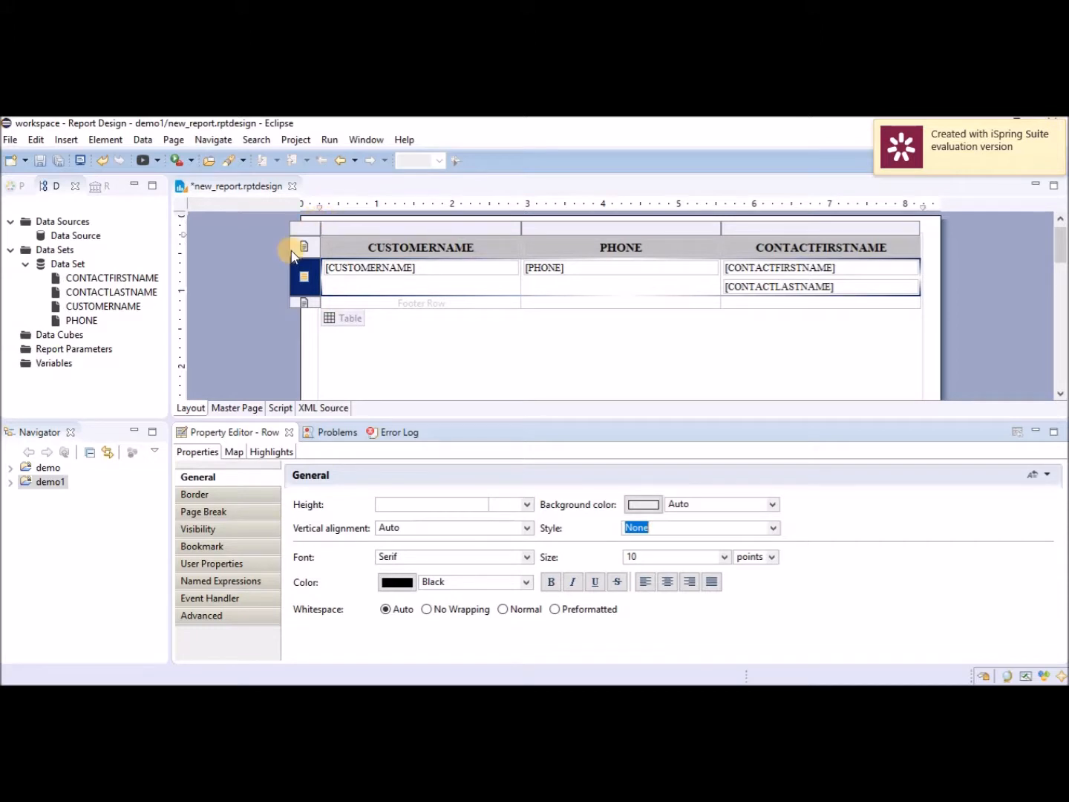
Relabel the three column headings in the table's header row as Customer, Phone and Contact.
{"action": "double_click", "coordinate": [449, 246]}
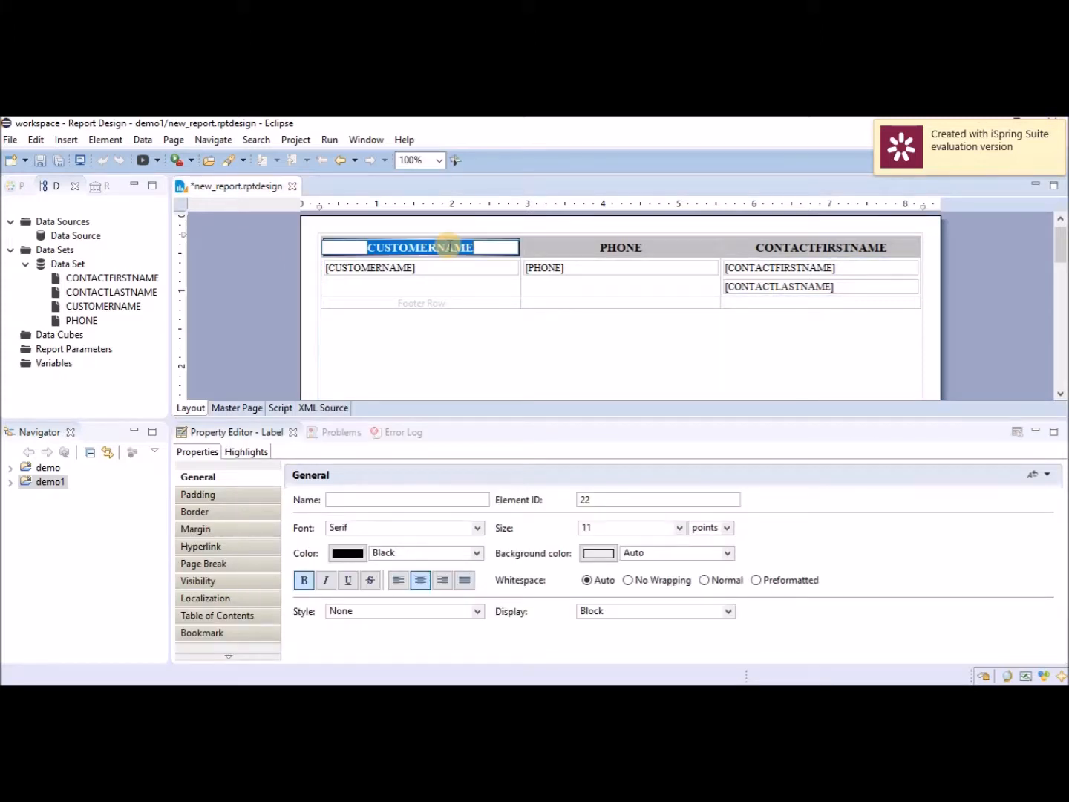
{"action": "key", "text": "BackSpace"}
{"action": "type", "text": "Customer"}
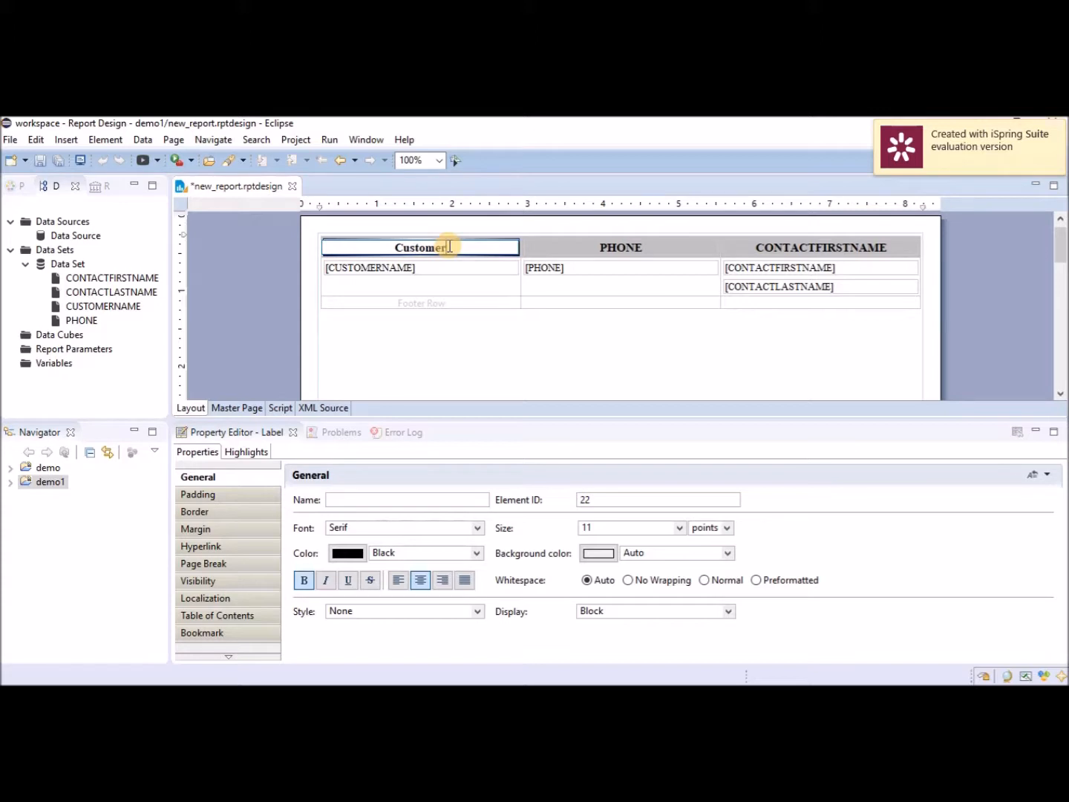
{"action": "key", "text": "Return"}
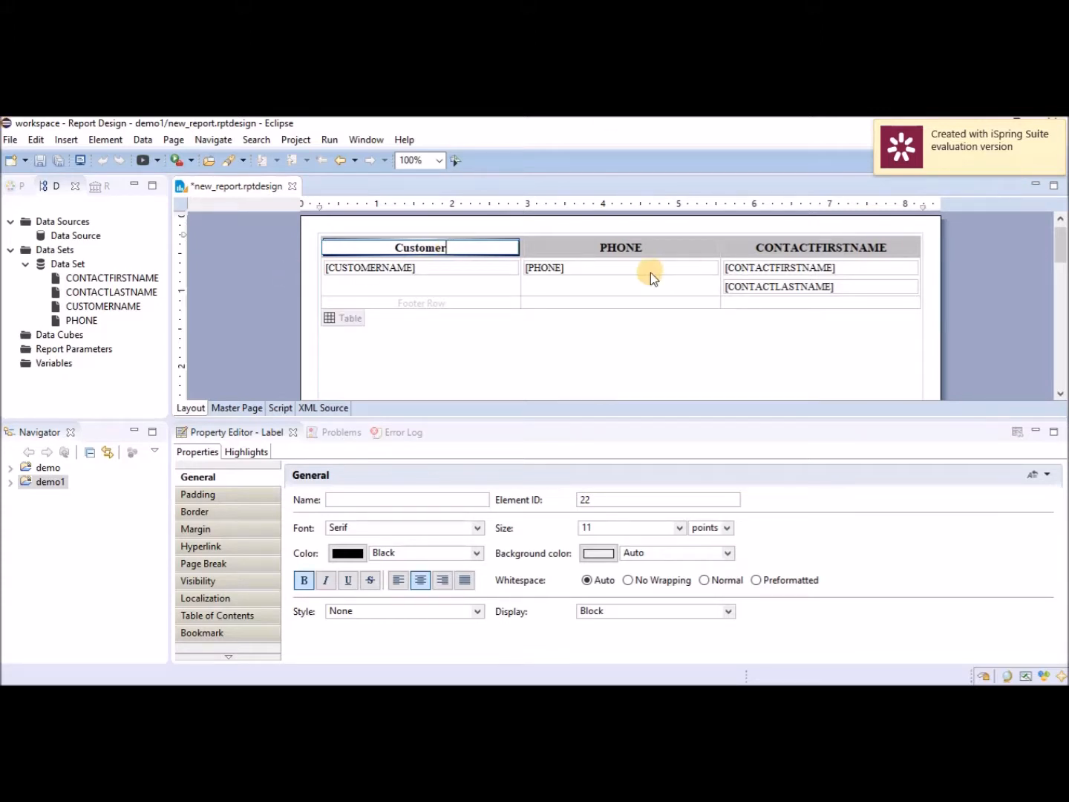
{"action": "left_click", "coordinate": [624, 245]}
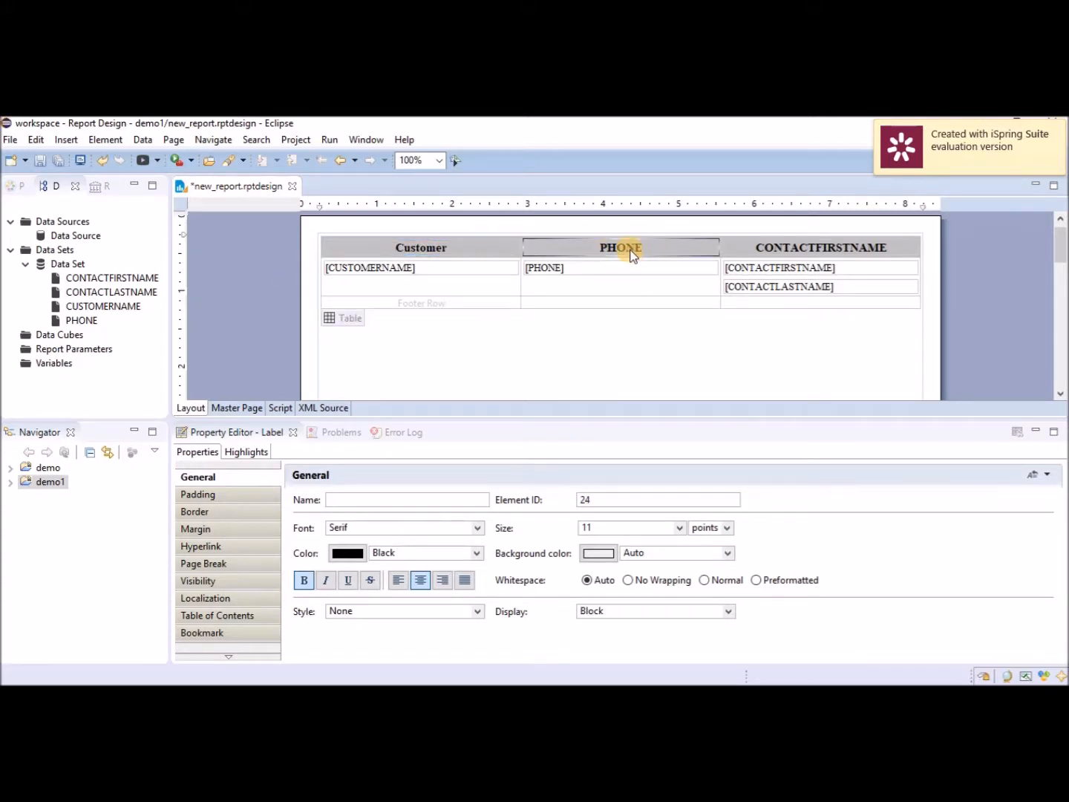
{"action": "left_click", "coordinate": [631, 250]}
{"action": "type", "text": "Phone"}
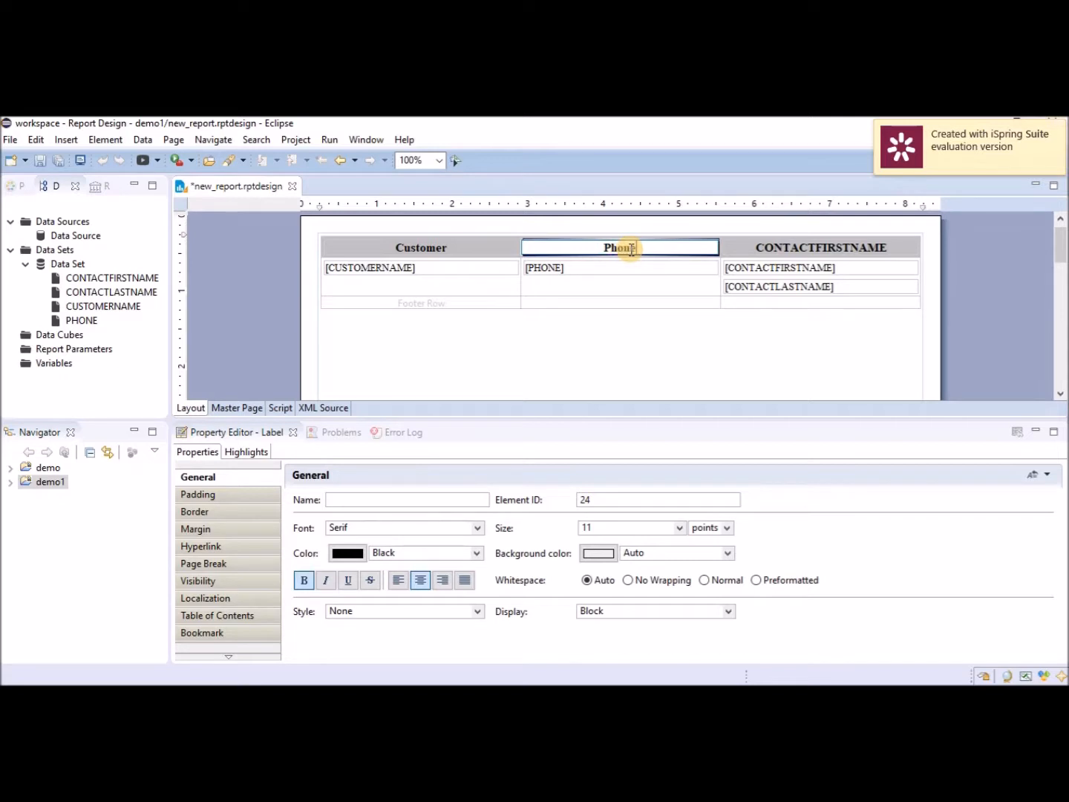
{"action": "key", "text": "Return"}
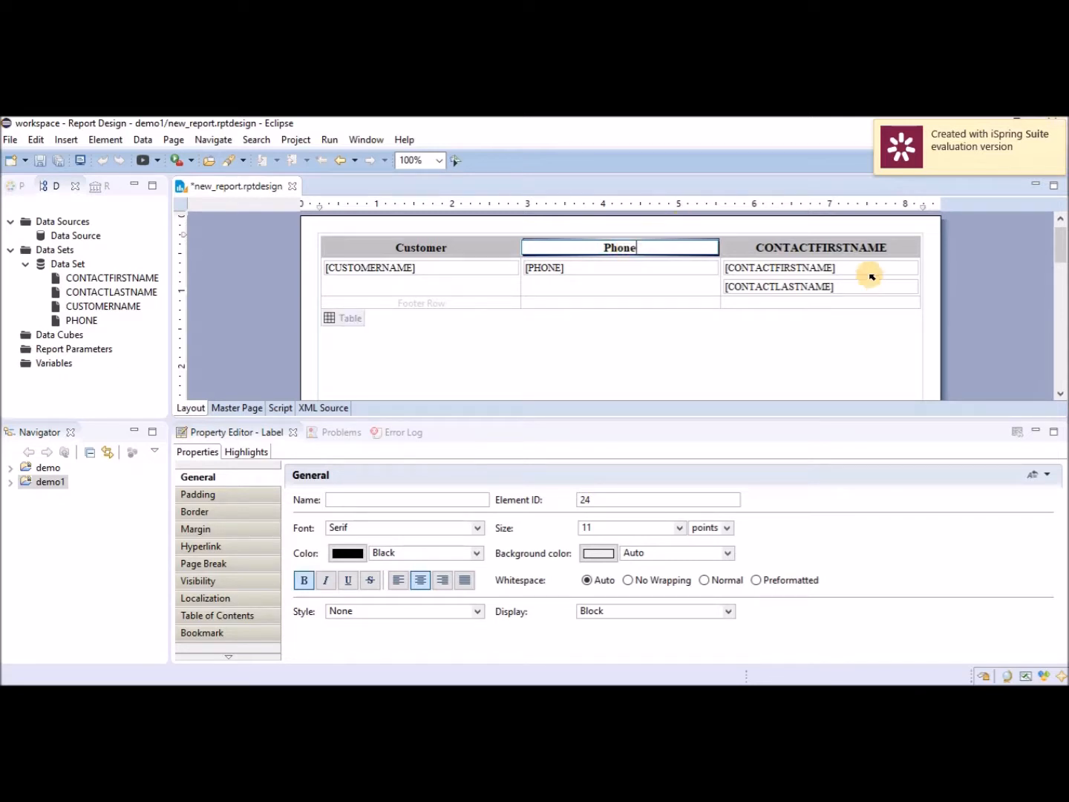
{"action": "double_click", "coordinate": [856, 248]}
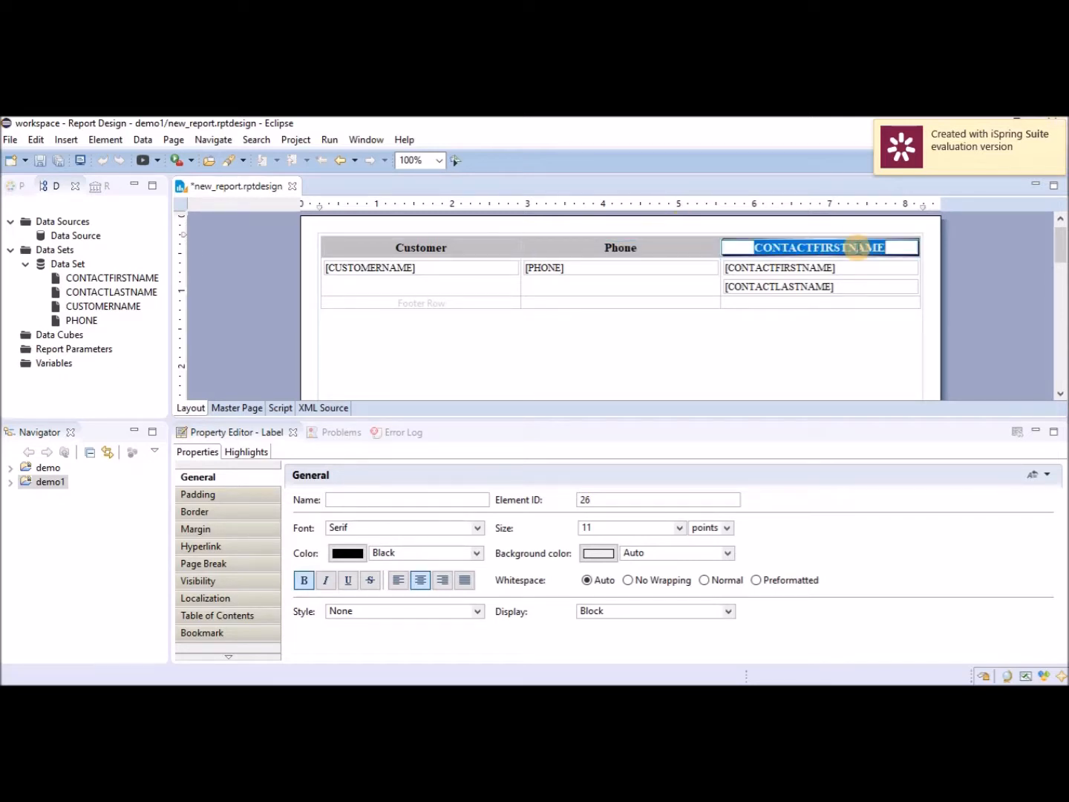
{"action": "type", "text": "Contact"}
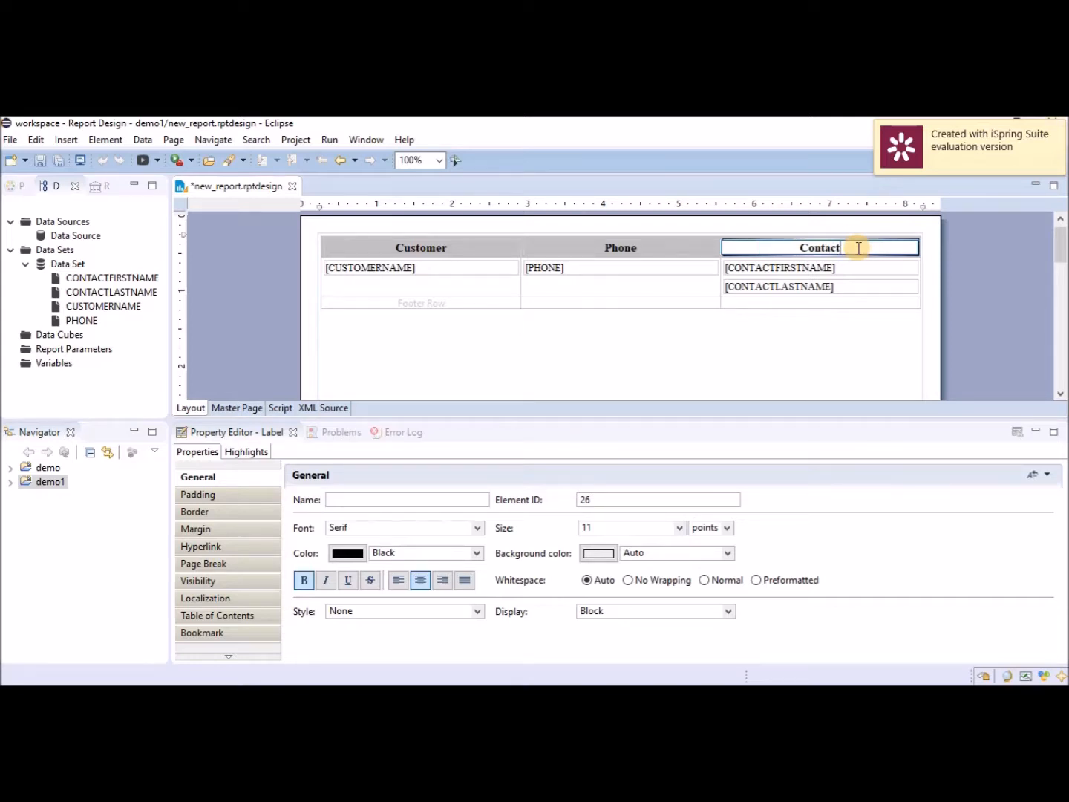
{"action": "left_click", "coordinate": [859, 252]}
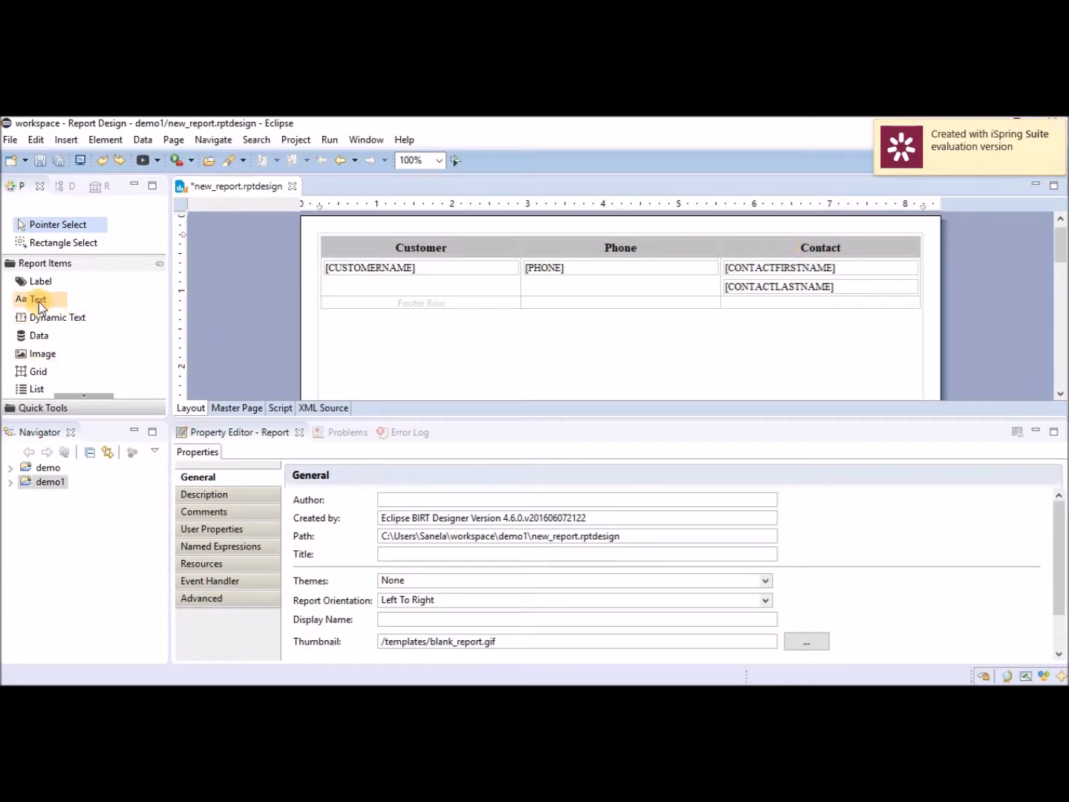
Insert an HTML text item above the table with a centered bold "Customer List" title, "For internal use only" and "Report generated on" with the current date.
{"action": "left_click_drag", "start_coordinate": [36, 305], "coordinate": [309, 273]}
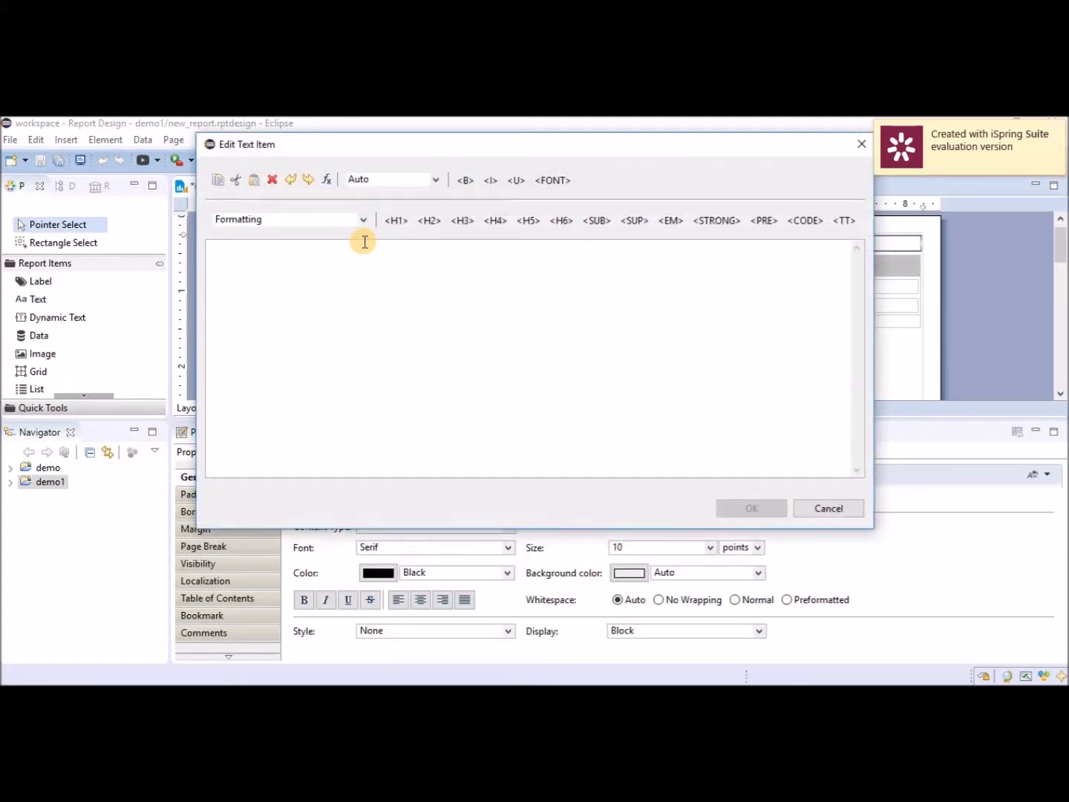
{"action": "type", "text": "<CENTER><B><span style=\"font-size: larger\"> Customer List </B></span><BR> <FONT size=\"small\">For internal use only</FONT><BR><BR> Report generated on <VALUE-OF>new Date( )</VALUE-OF> </CENTER><BR><BR>"}
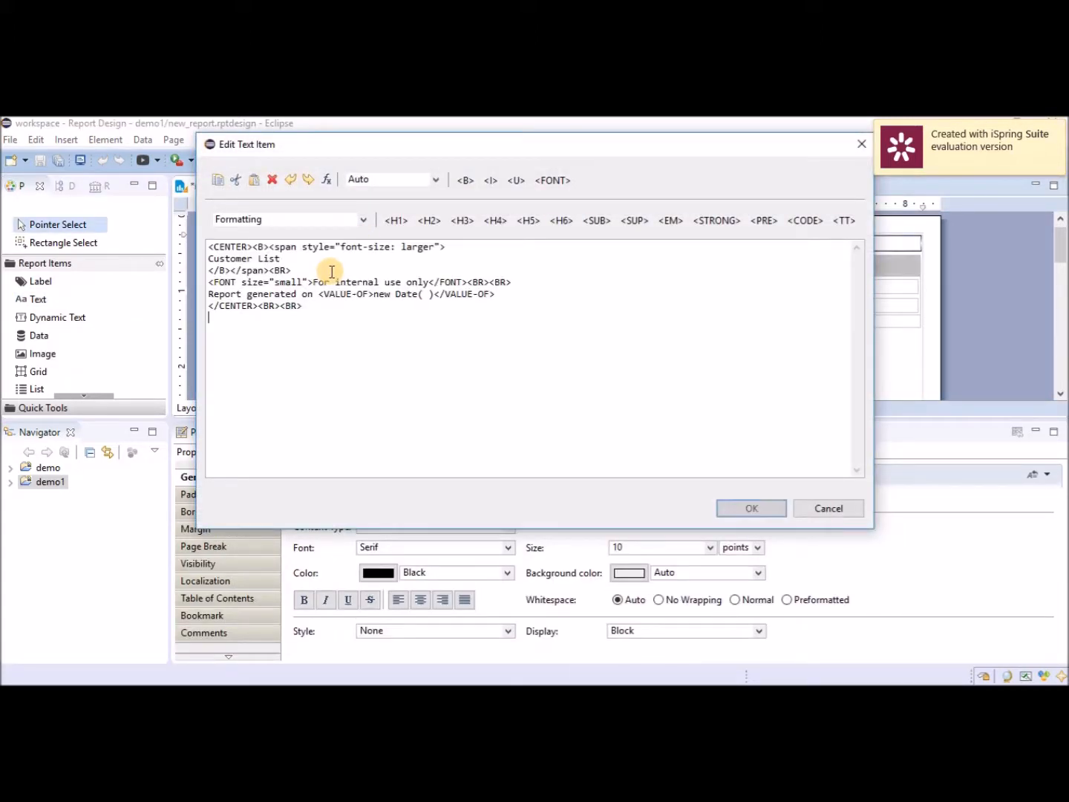
{"action": "left_click", "coordinate": [435, 178]}
{"action": "left_click", "coordinate": [419, 202]}
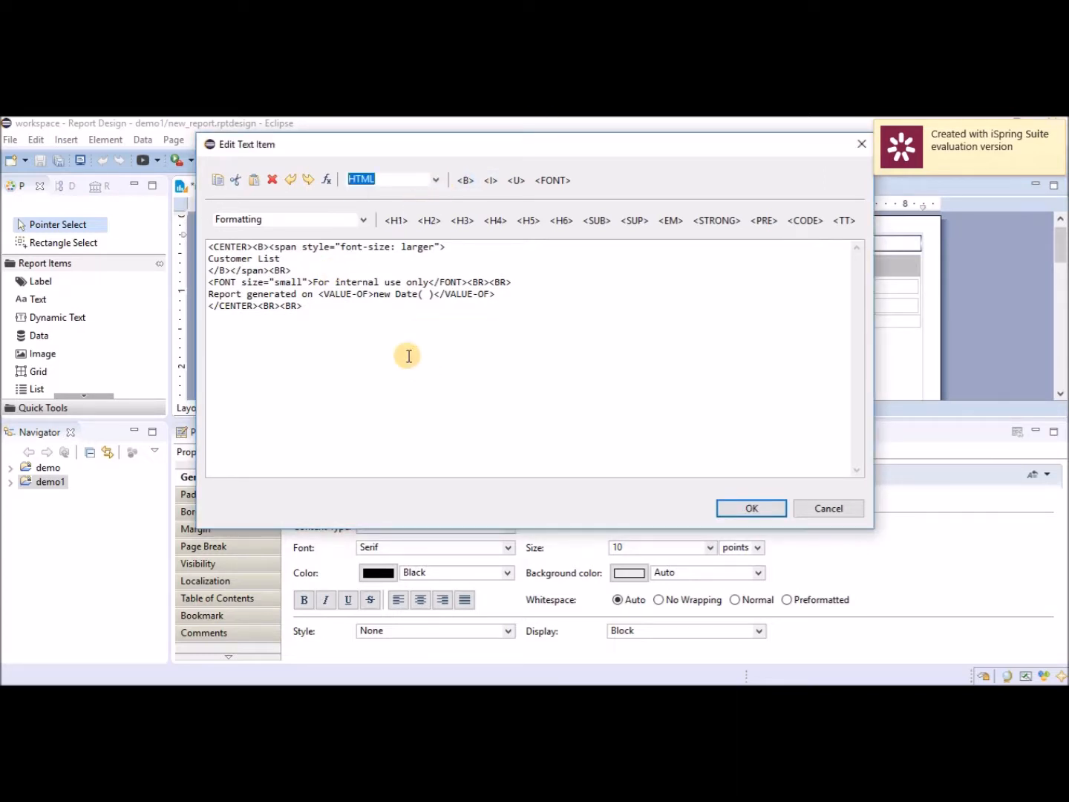
{"action": "left_click", "coordinate": [376, 321]}
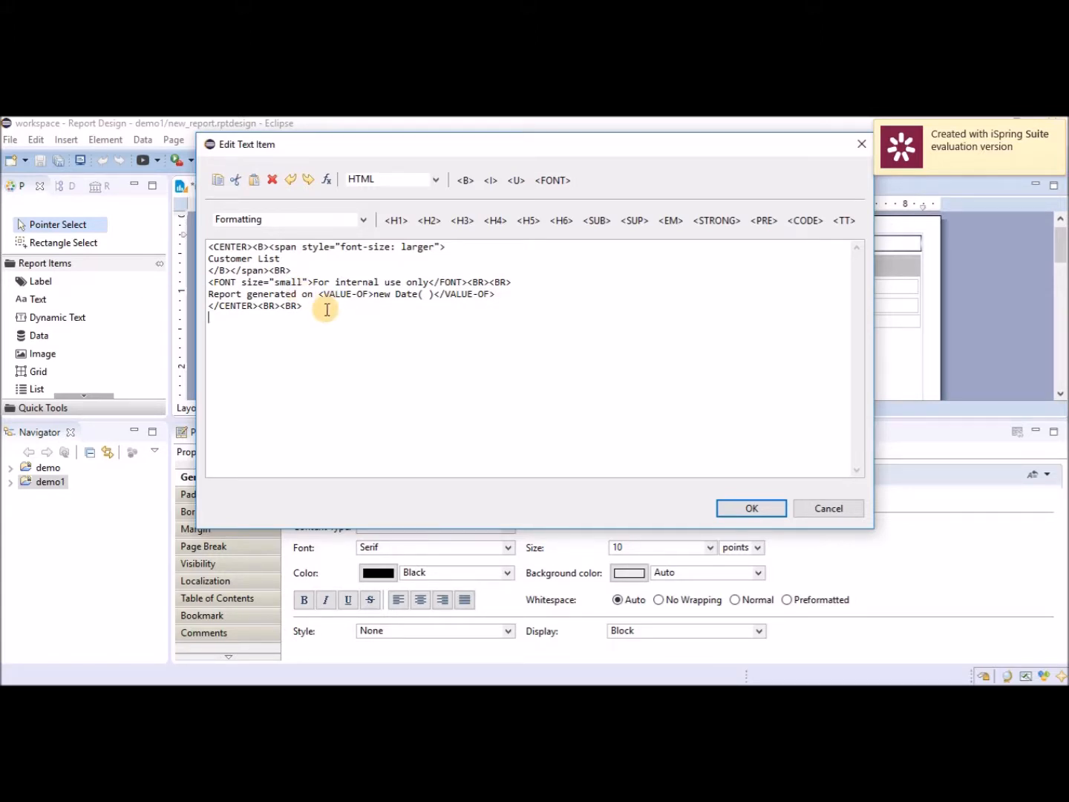
{"action": "left_click", "coordinate": [753, 510]}
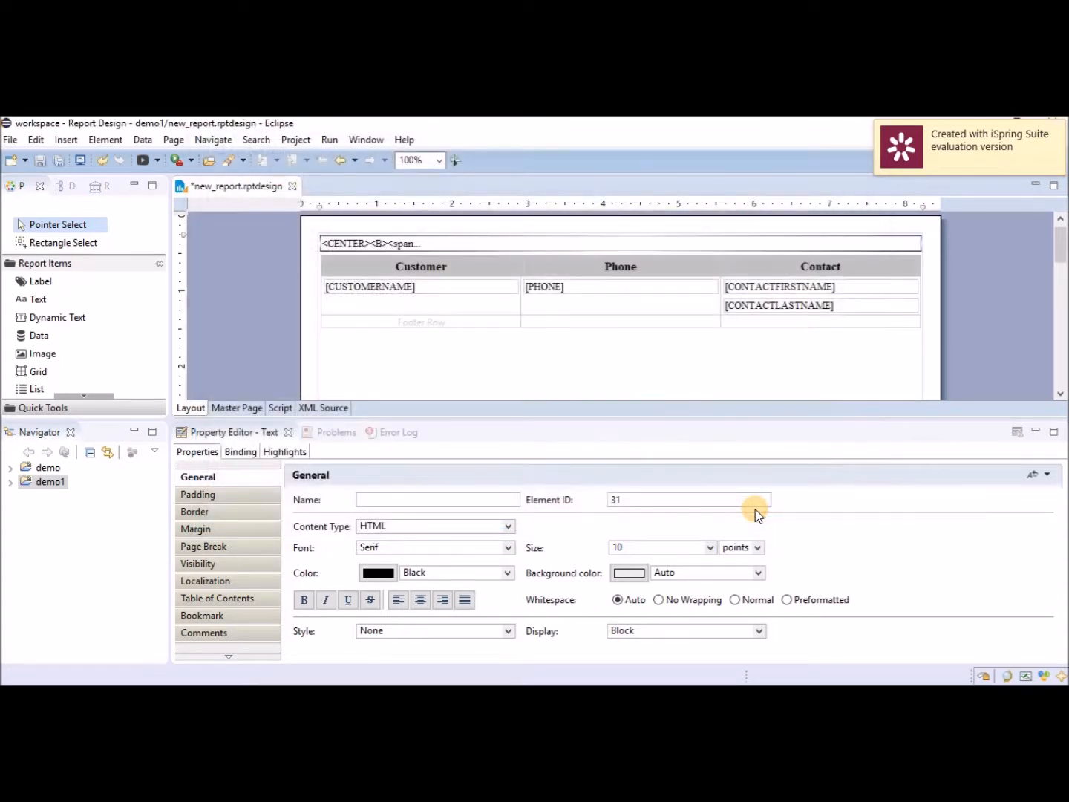
View the finished customer report in the web viewer.
{"action": "left_click", "coordinate": [330, 140]}
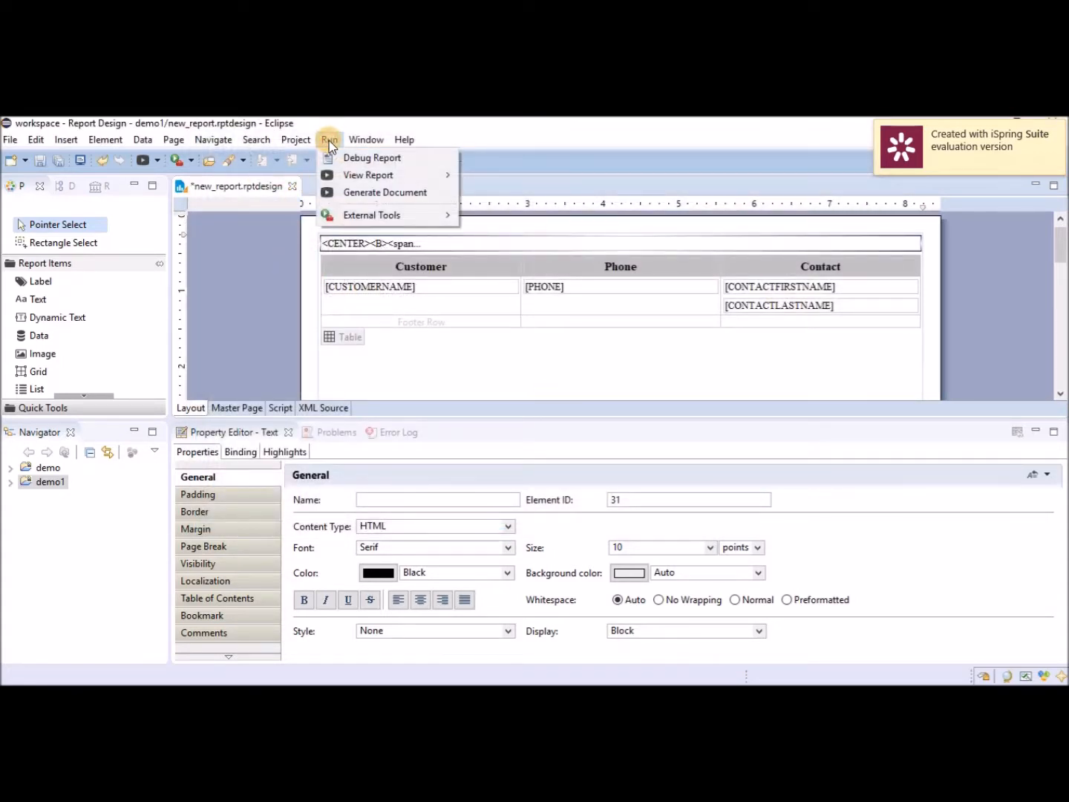
{"action": "mouse_move", "coordinate": [358, 175]}
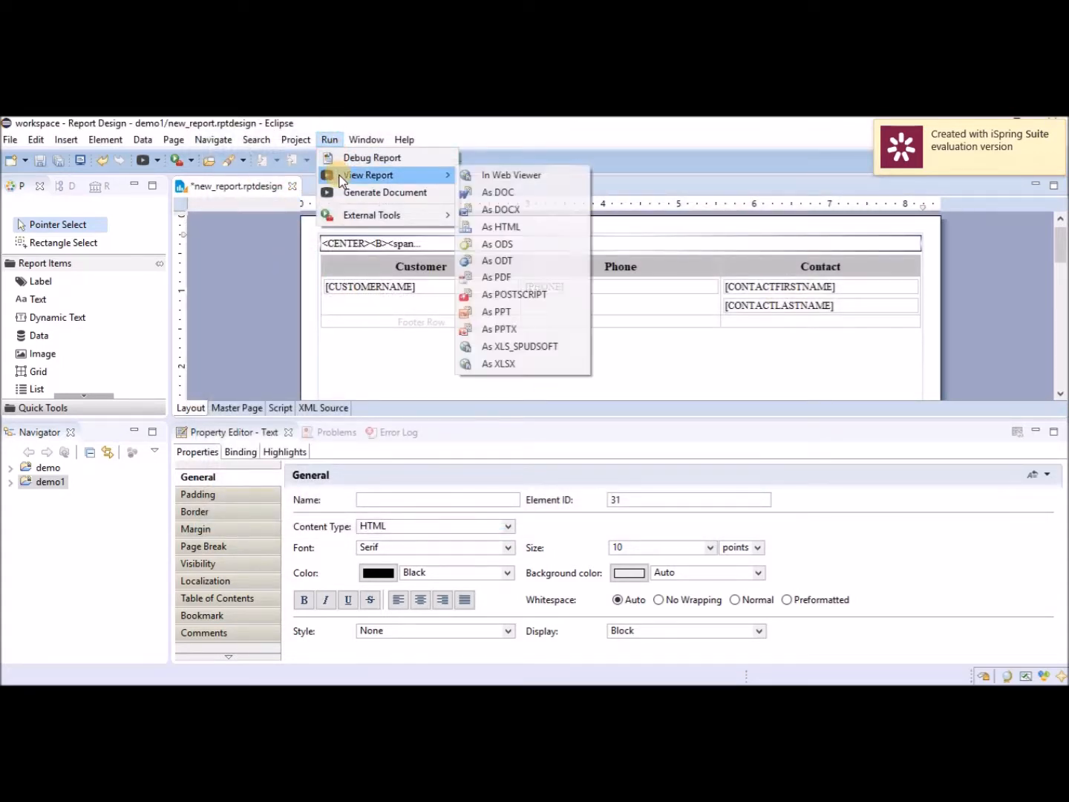
{"action": "left_click", "coordinate": [501, 178]}
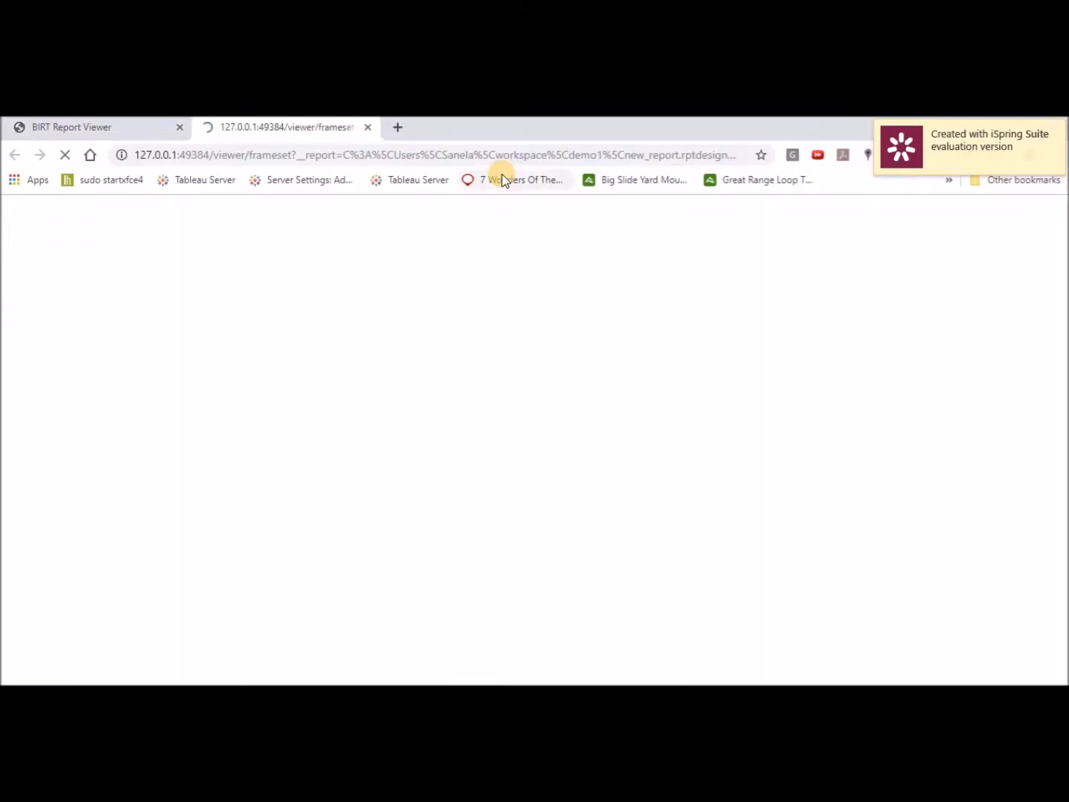
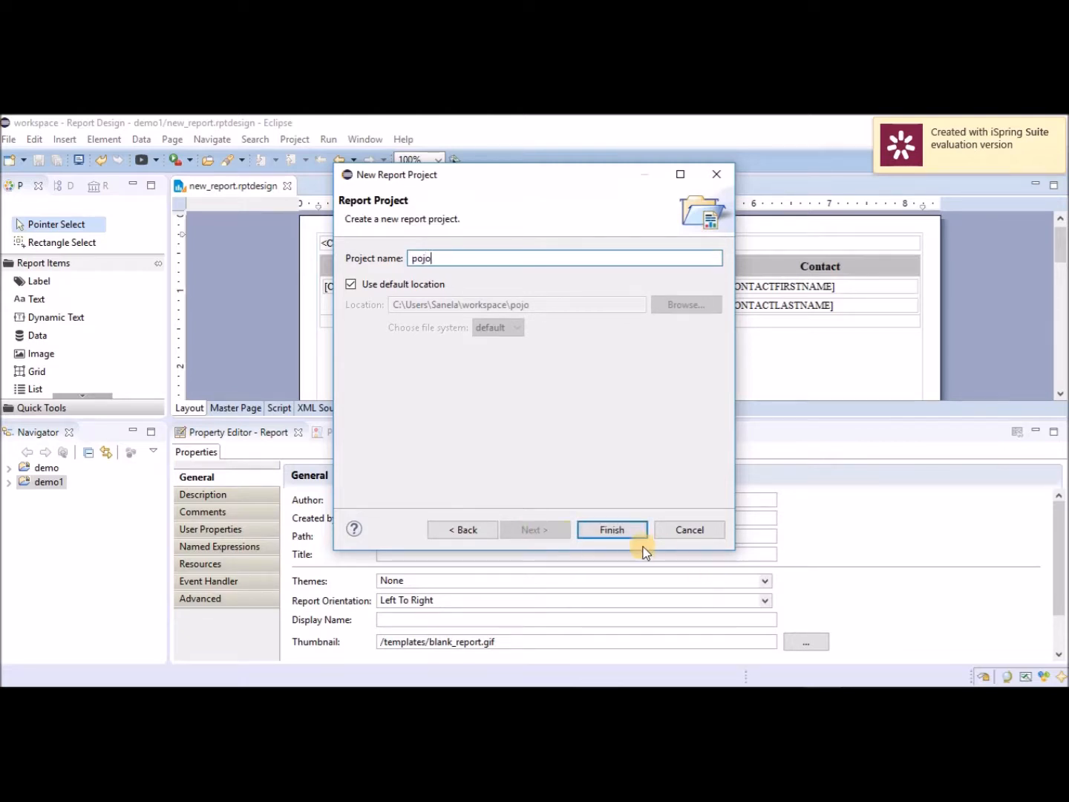
Create the report project pojo and add a blank report named new_report.rptdesign to it.
{"action": "left_click", "coordinate": [610, 530]}
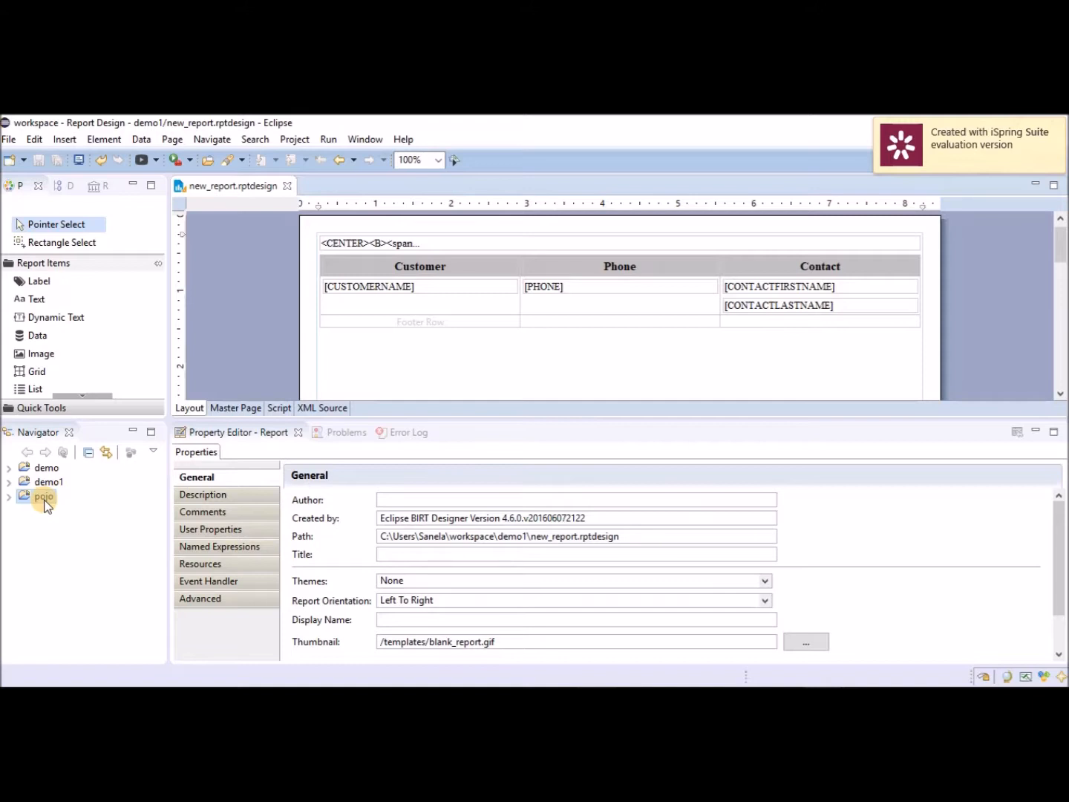
{"action": "left_click", "coordinate": [9, 139]}
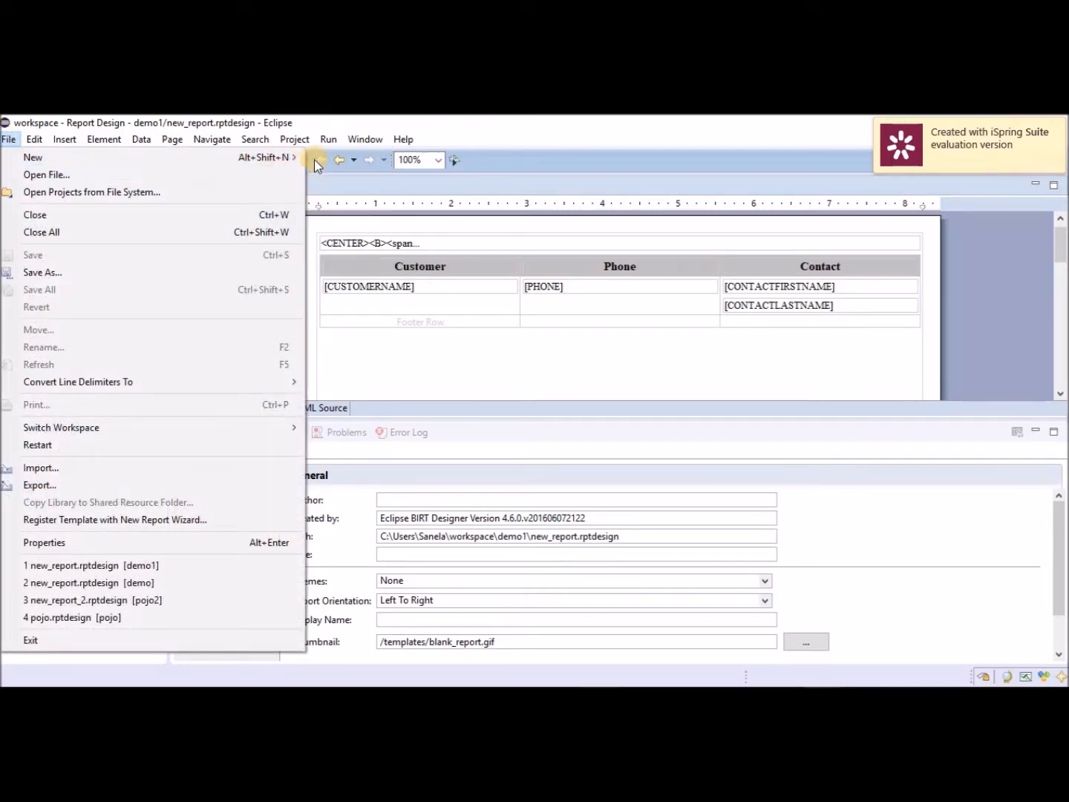
{"action": "mouse_move", "coordinate": [271, 157]}
{"action": "left_click", "coordinate": [392, 196]}
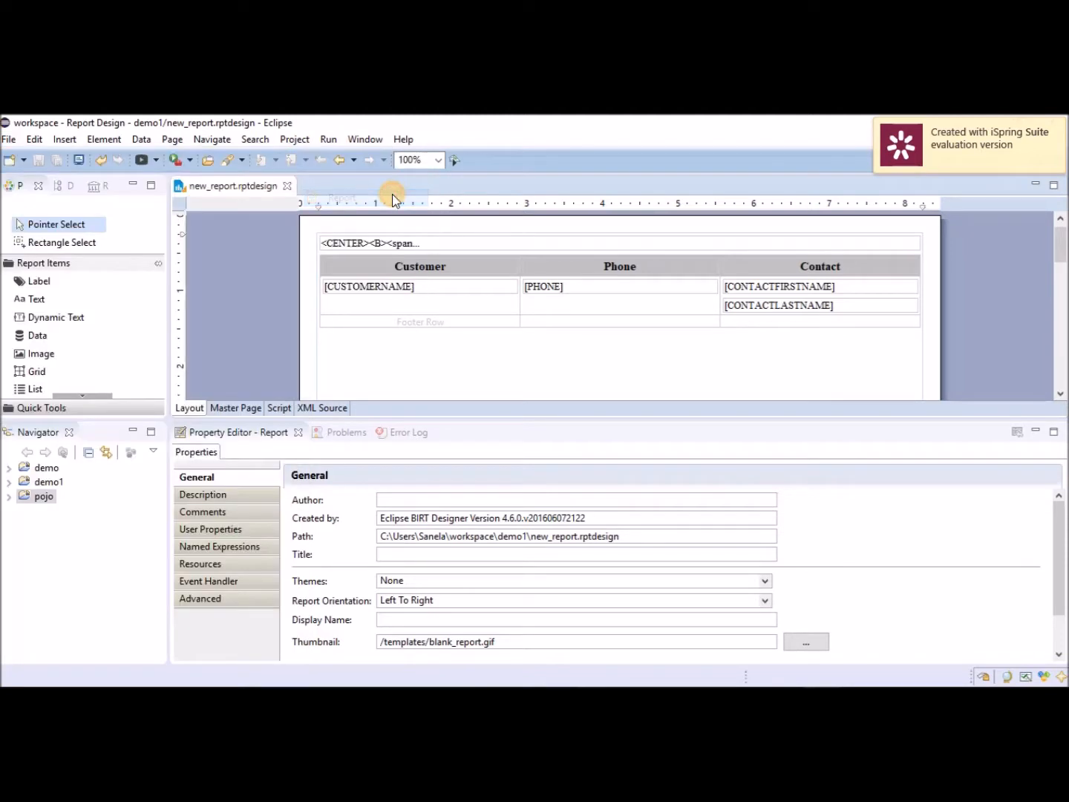
{"action": "left_click", "coordinate": [379, 291]}
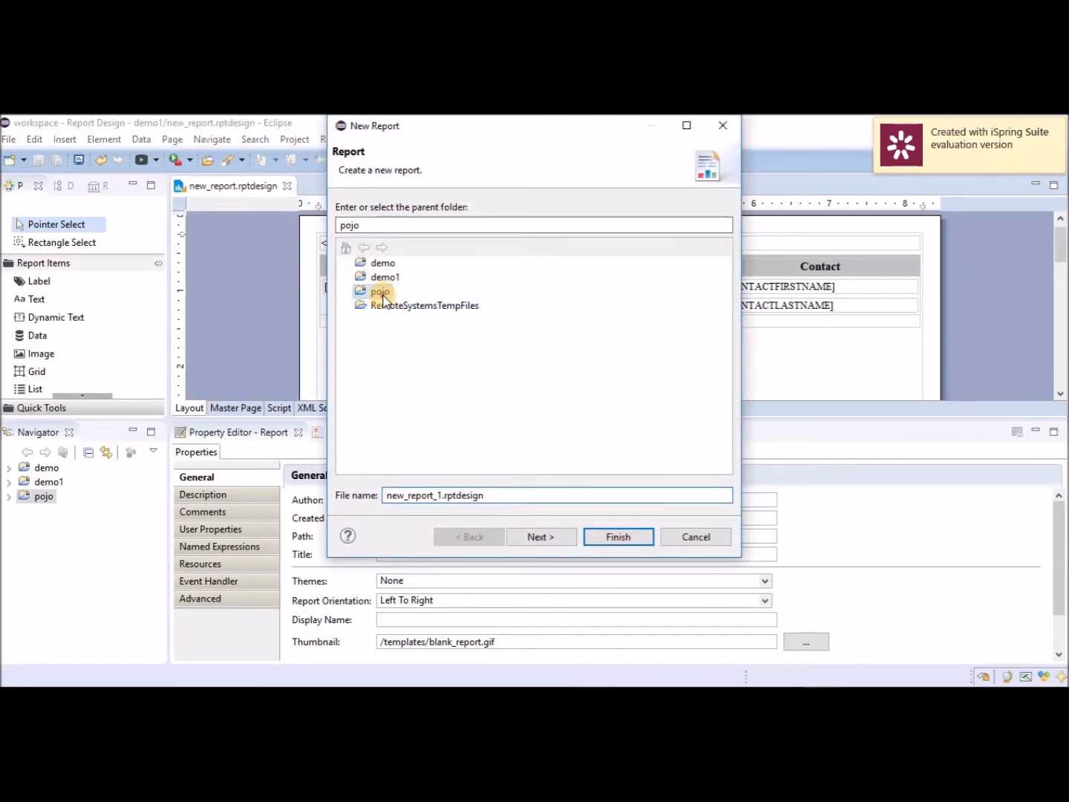
{"action": "left_click", "coordinate": [443, 496]}
{"action": "key", "text": "BackSpace"}
{"action": "key", "text": "BackSpace"}
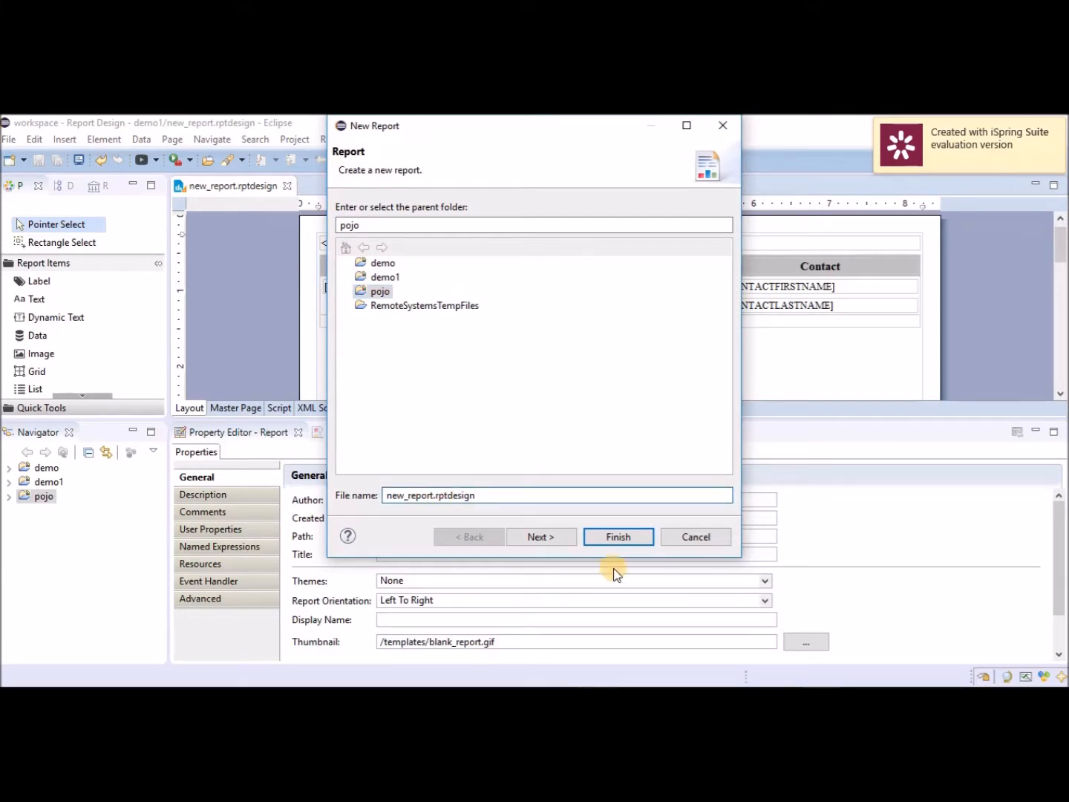
{"action": "left_click", "coordinate": [555, 539]}
{"action": "left_click", "coordinate": [623, 536]}
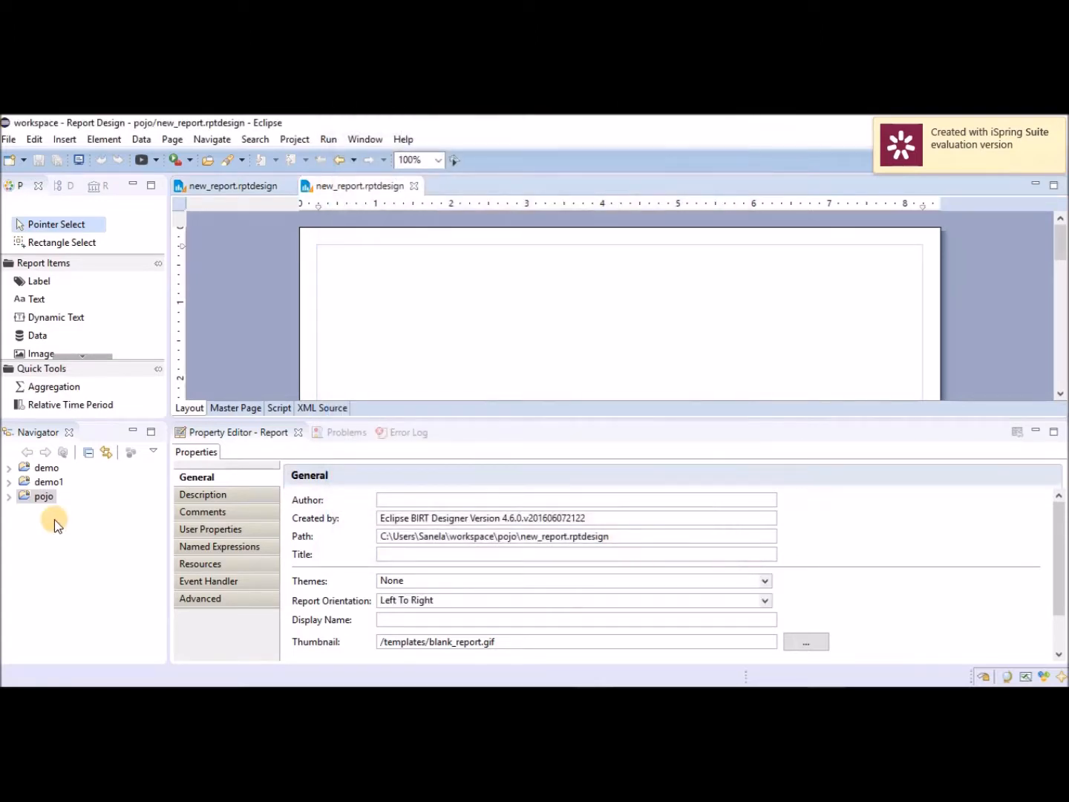
Start a new data source of type POJO Data Source for the report, keeping the default name.
{"action": "left_click", "coordinate": [63, 188]}
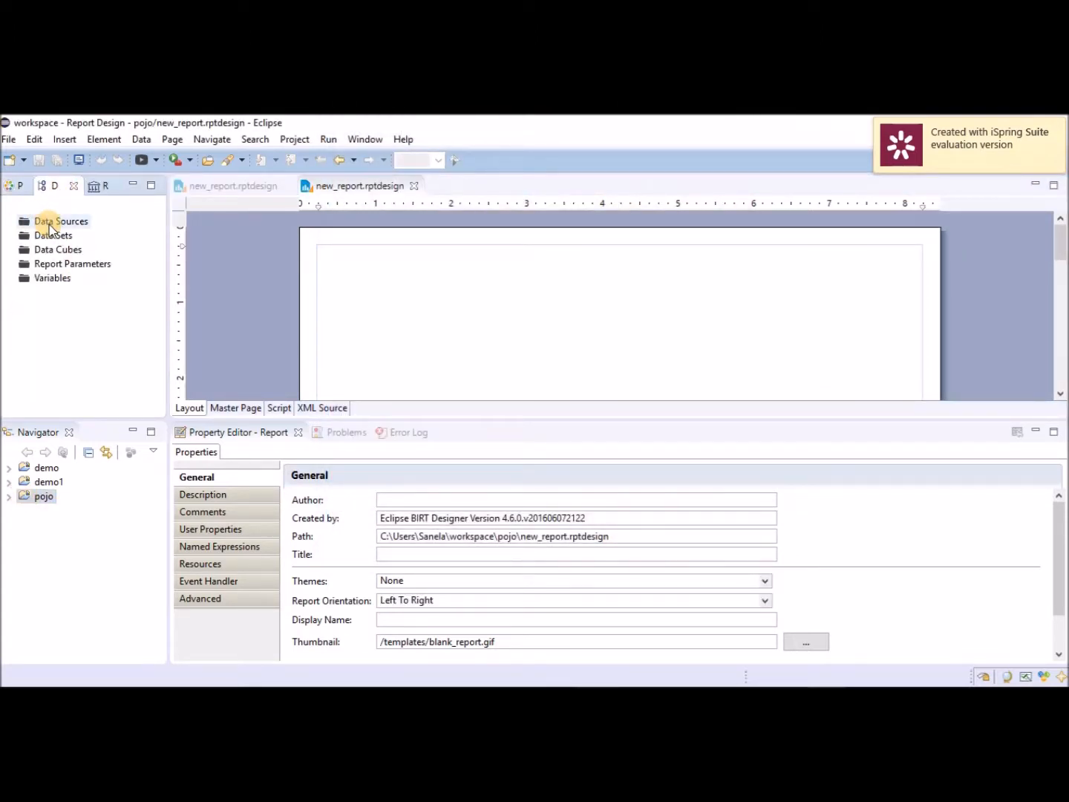
{"action": "right_click", "coordinate": [49, 222]}
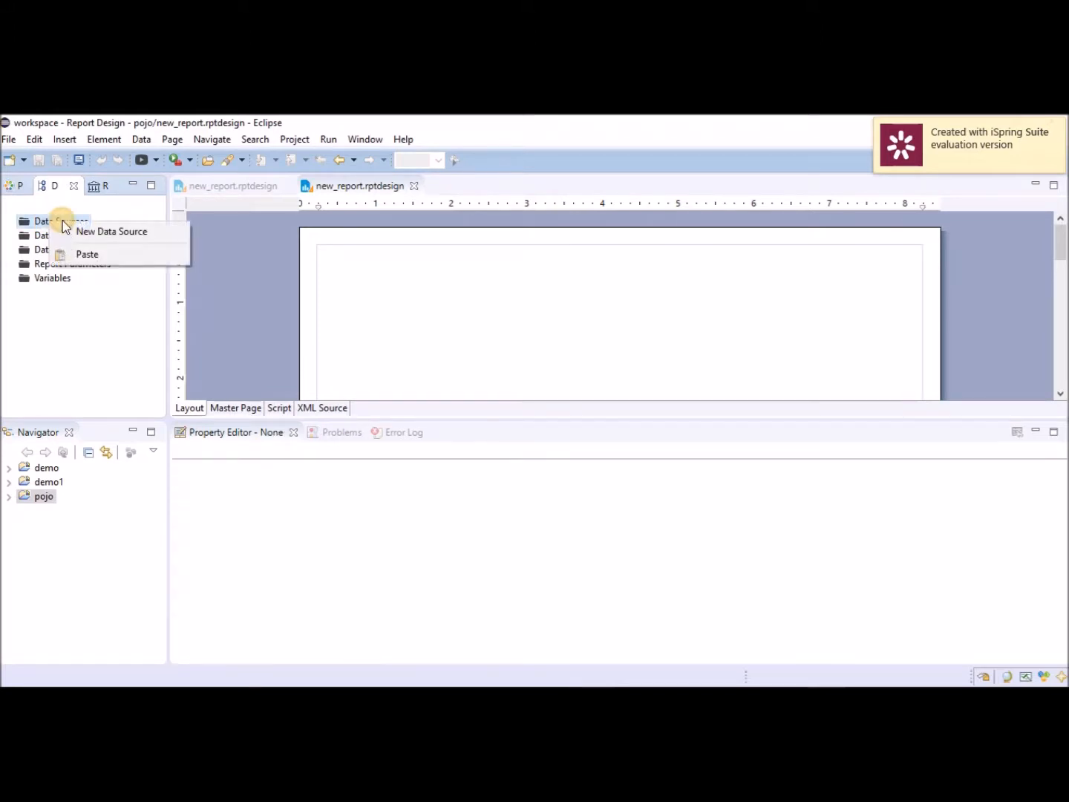
{"action": "left_click", "coordinate": [88, 231]}
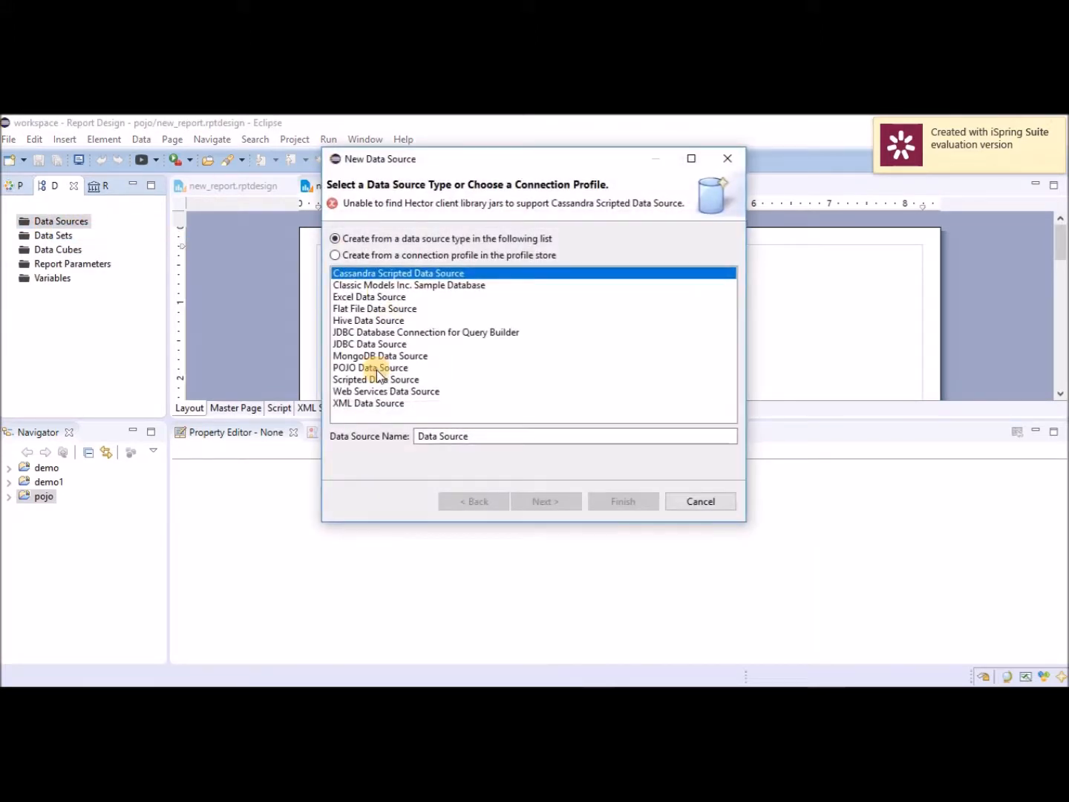
{"action": "left_click", "coordinate": [376, 369]}
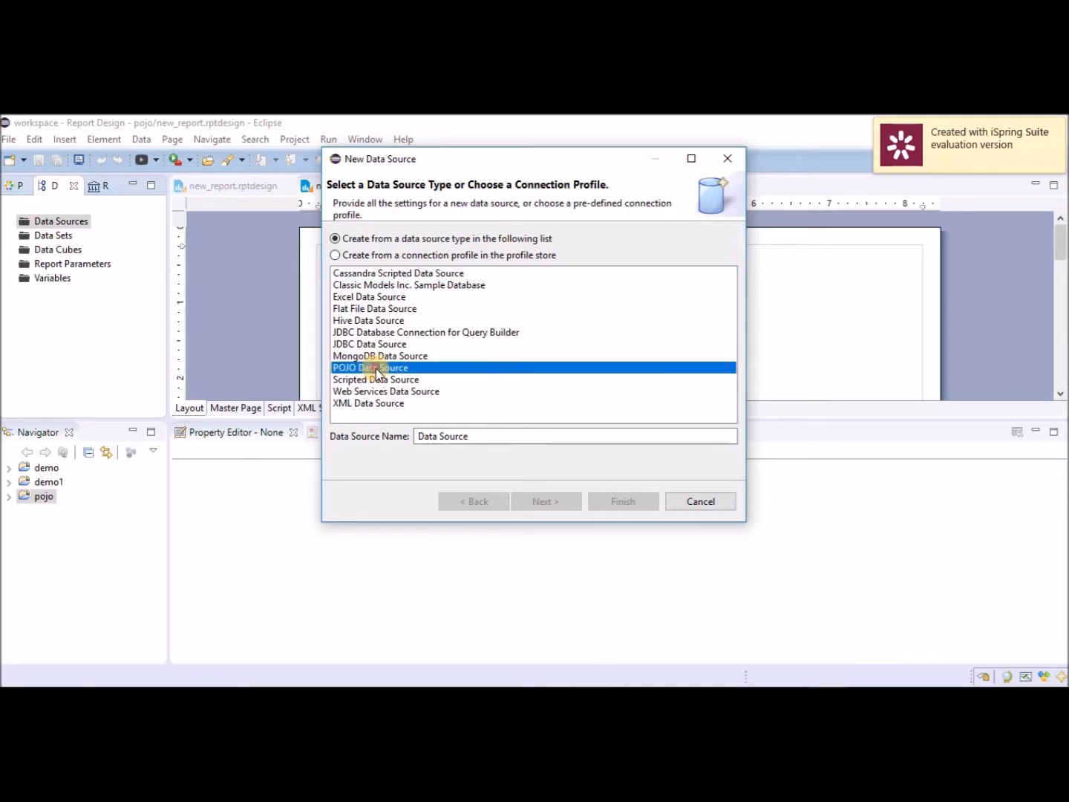
{"action": "left_click", "coordinate": [541, 504]}
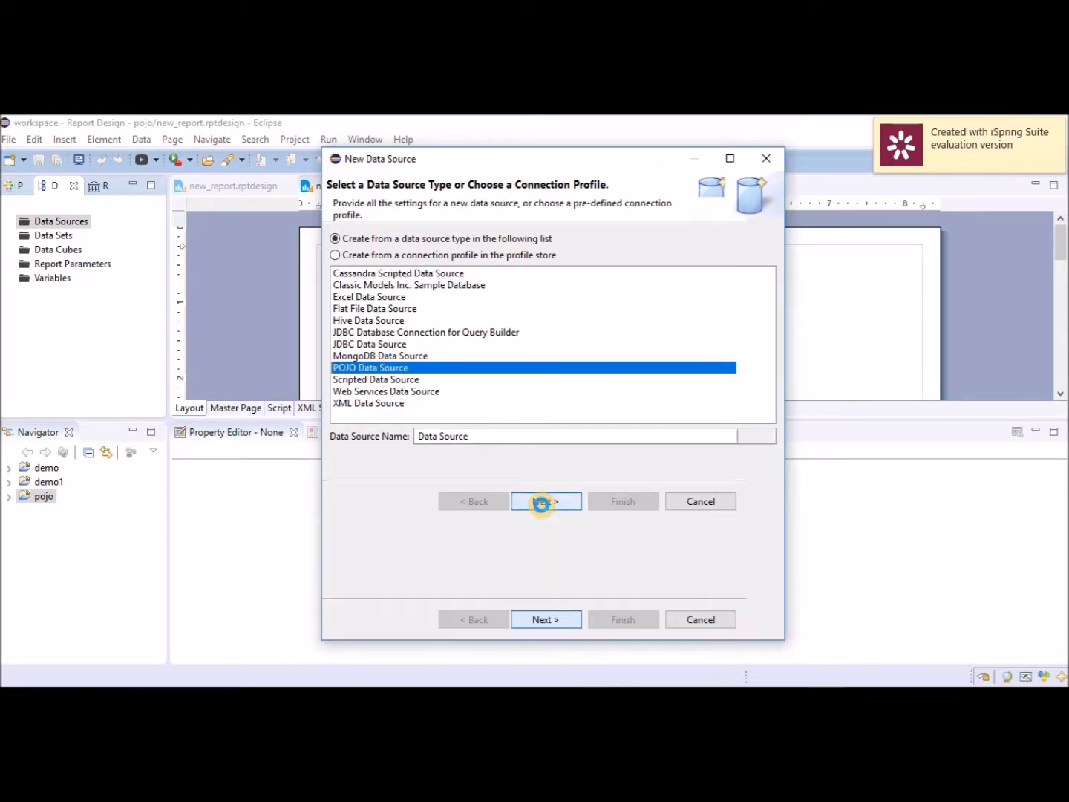
Import jackson-annotations-2.6.4.jar, jackson-core-2.6.4.jar, jackson-databind-2.6.4.jar and SimplePojo.jar from the desktop's SimplePojo jars folder into the pojo resources.
{"action": "left_click", "coordinate": [696, 300]}
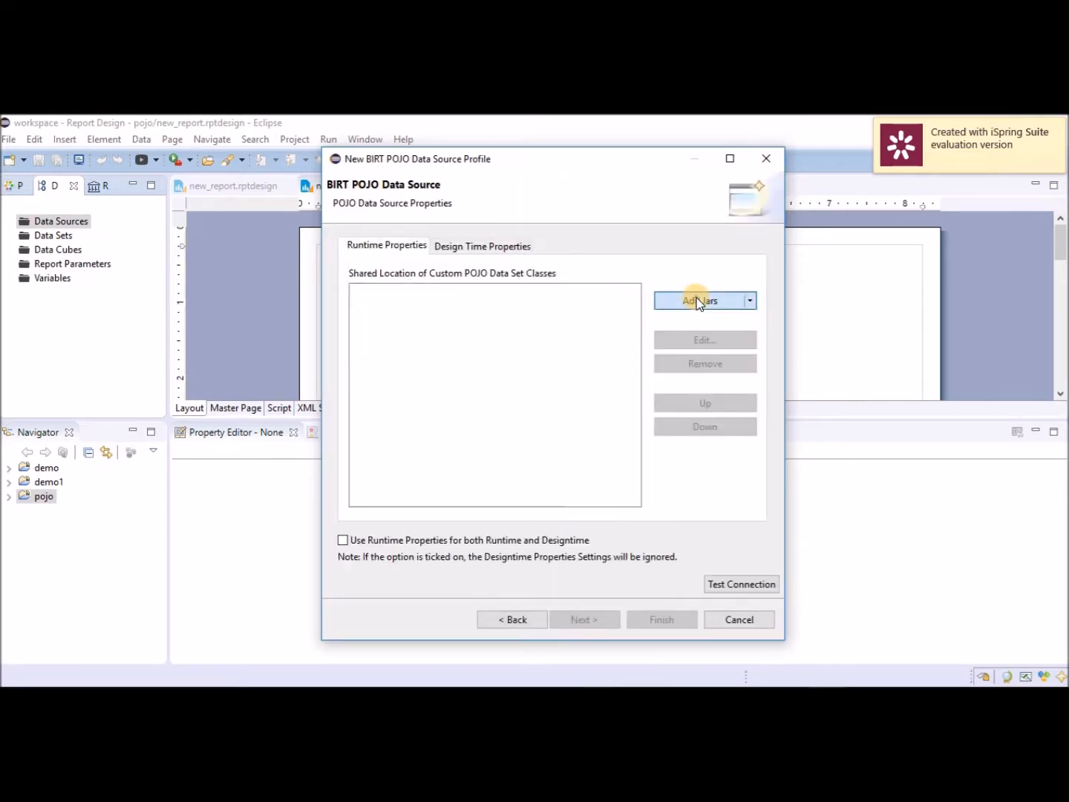
{"action": "left_click", "coordinate": [437, 202]}
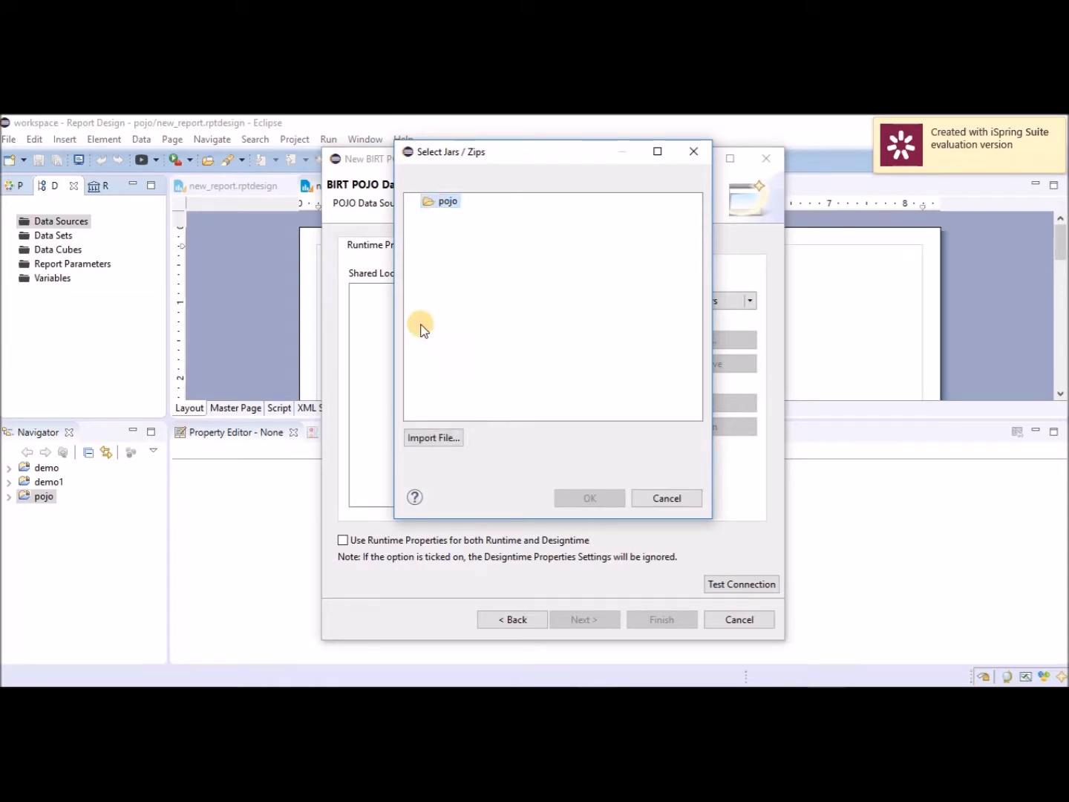
{"action": "left_click", "coordinate": [429, 437]}
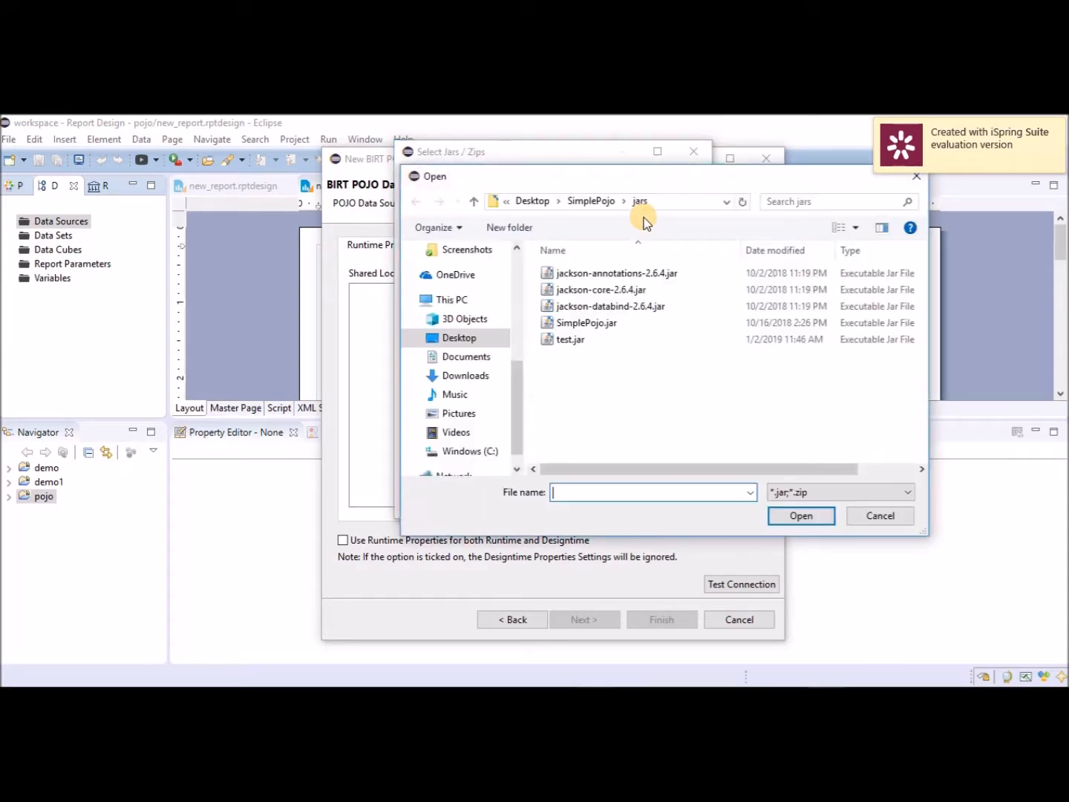
{"action": "left_click", "coordinate": [598, 278]}
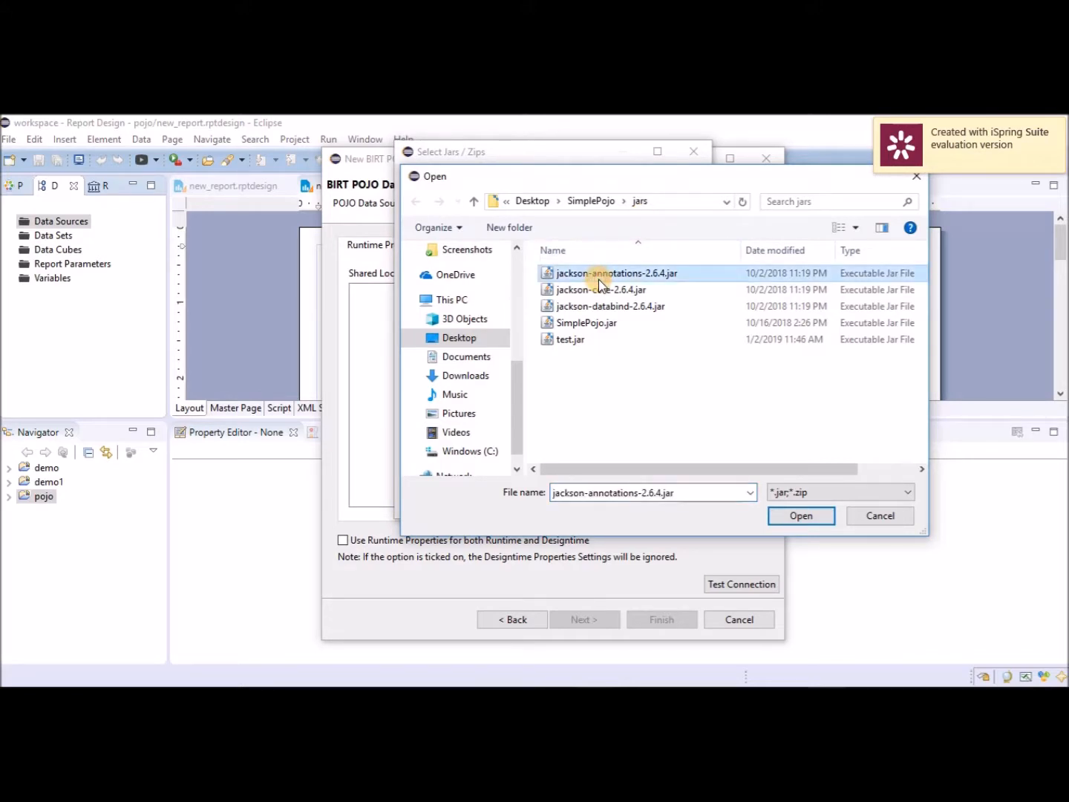
{"action": "left_click", "coordinate": [800, 512]}
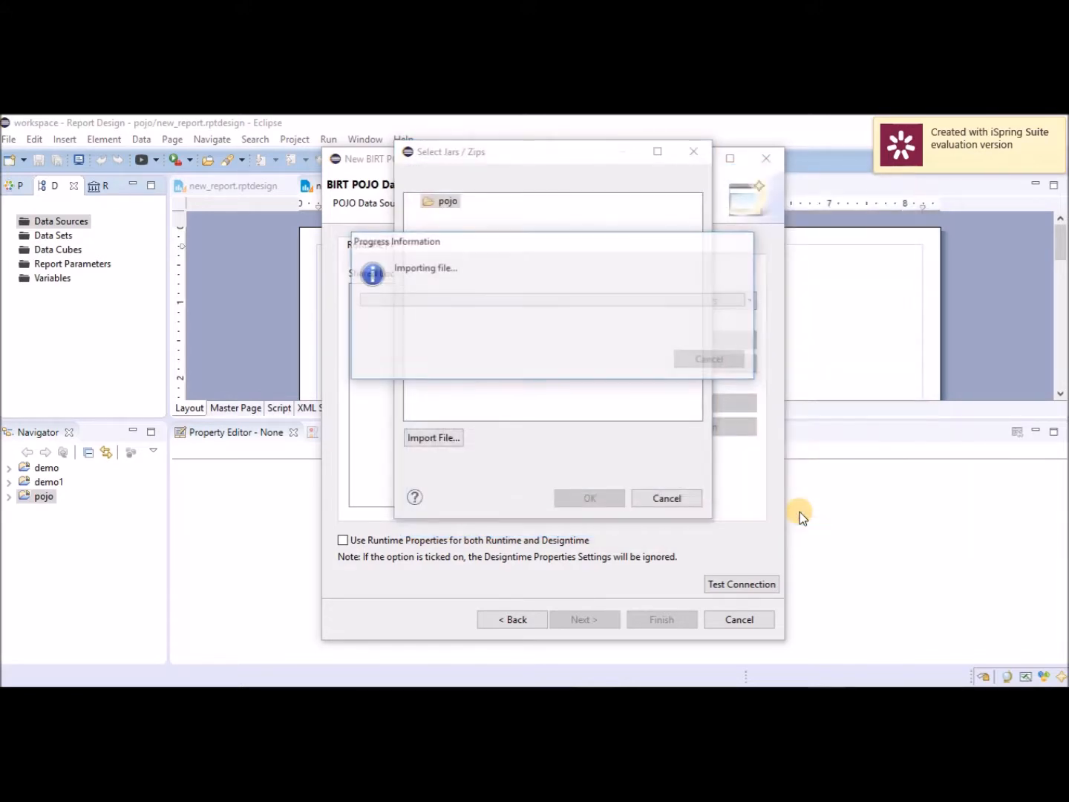
{"action": "key", "text": "Return"}
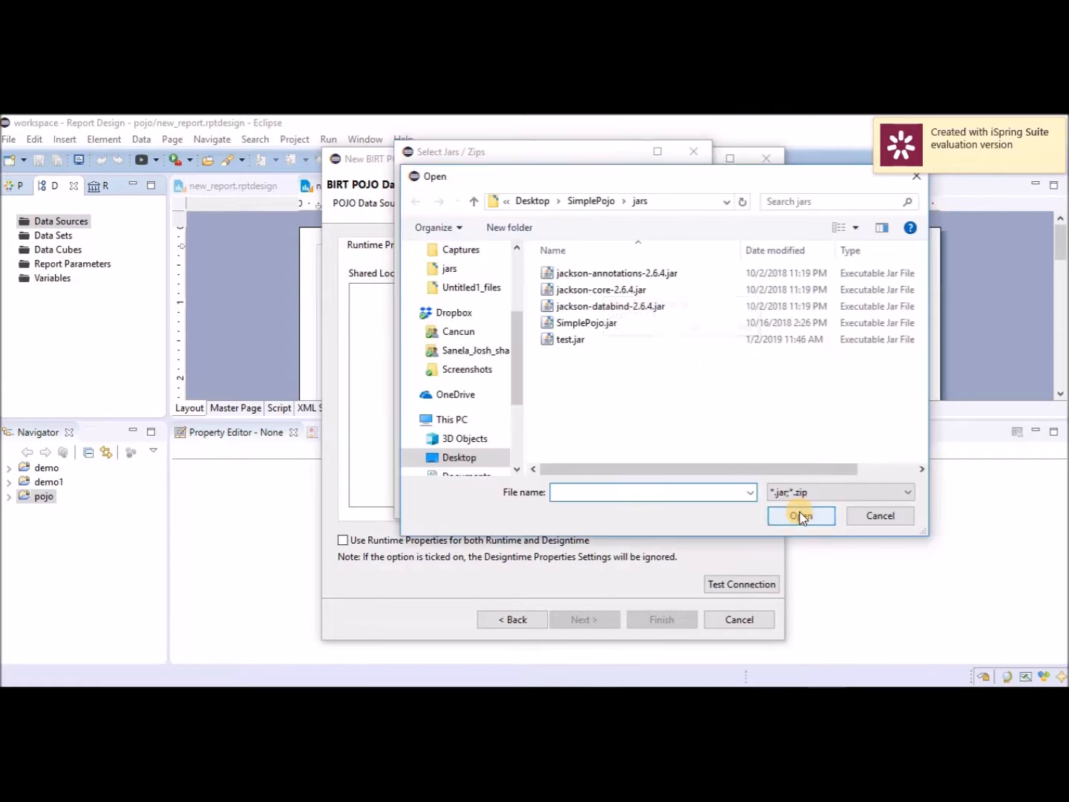
{"action": "left_click", "coordinate": [576, 323]}
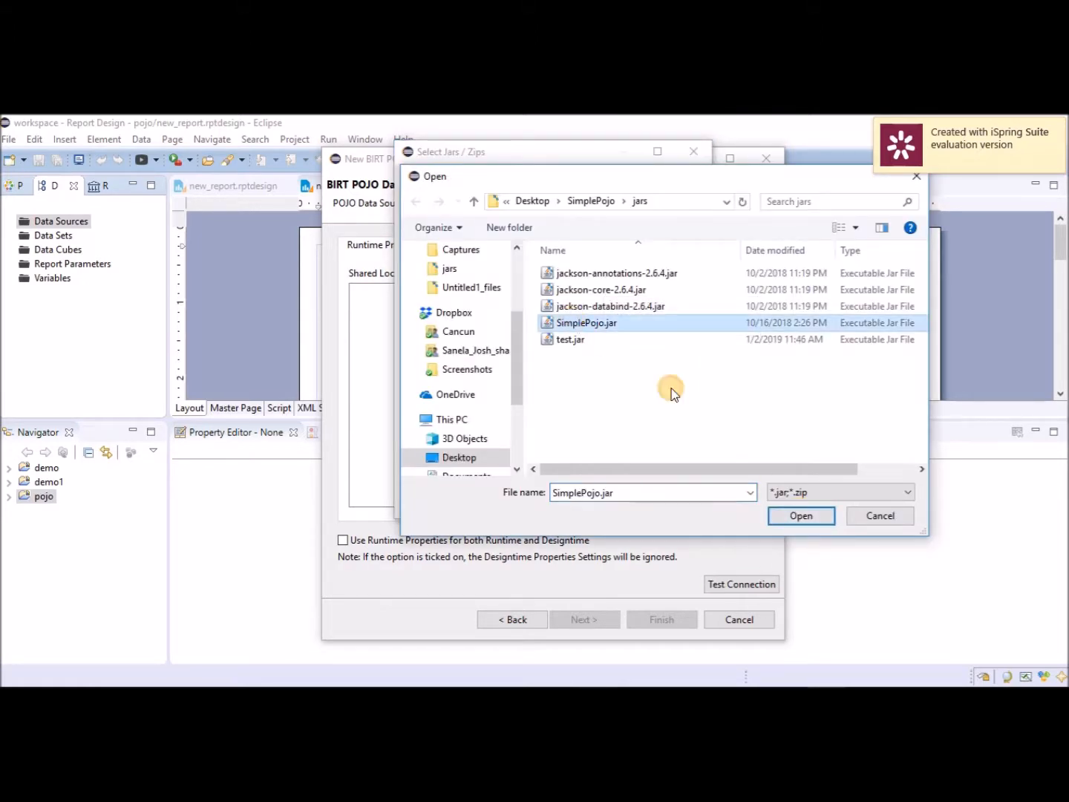
{"action": "left_click", "coordinate": [815, 520]}
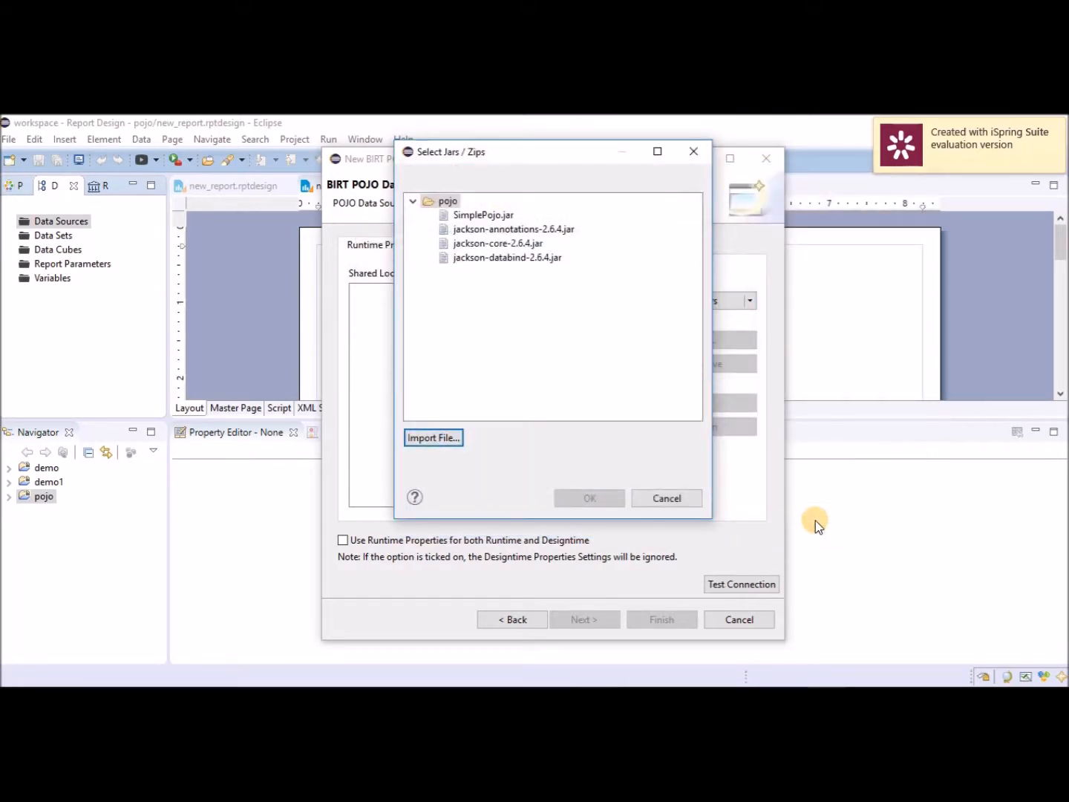
Add all four imported jars to the data source's runtime properties and finish creating the data source.
{"action": "left_click", "coordinate": [477, 221]}
{"action": "left_click", "coordinate": [478, 229], "text": "ctrl"}
{"action": "left_click", "coordinate": [477, 244], "text": "ctrl"}
{"action": "left_click", "coordinate": [478, 256], "text": "ctrl"}
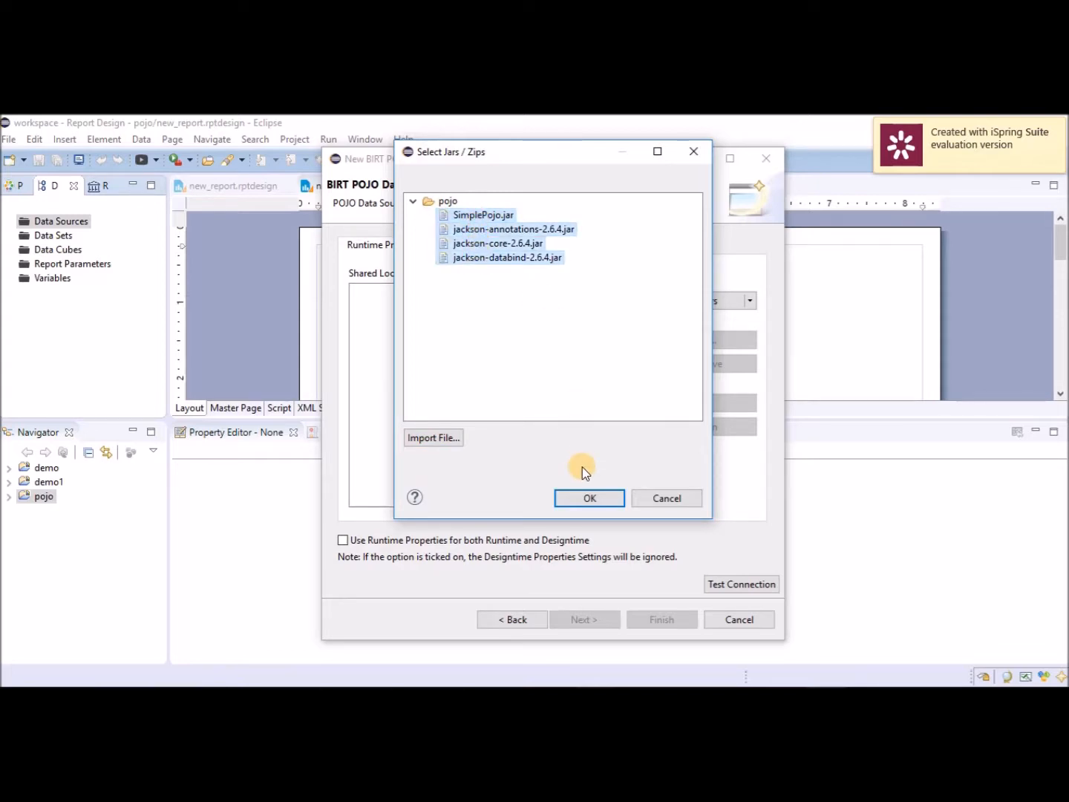
{"action": "left_click", "coordinate": [591, 497]}
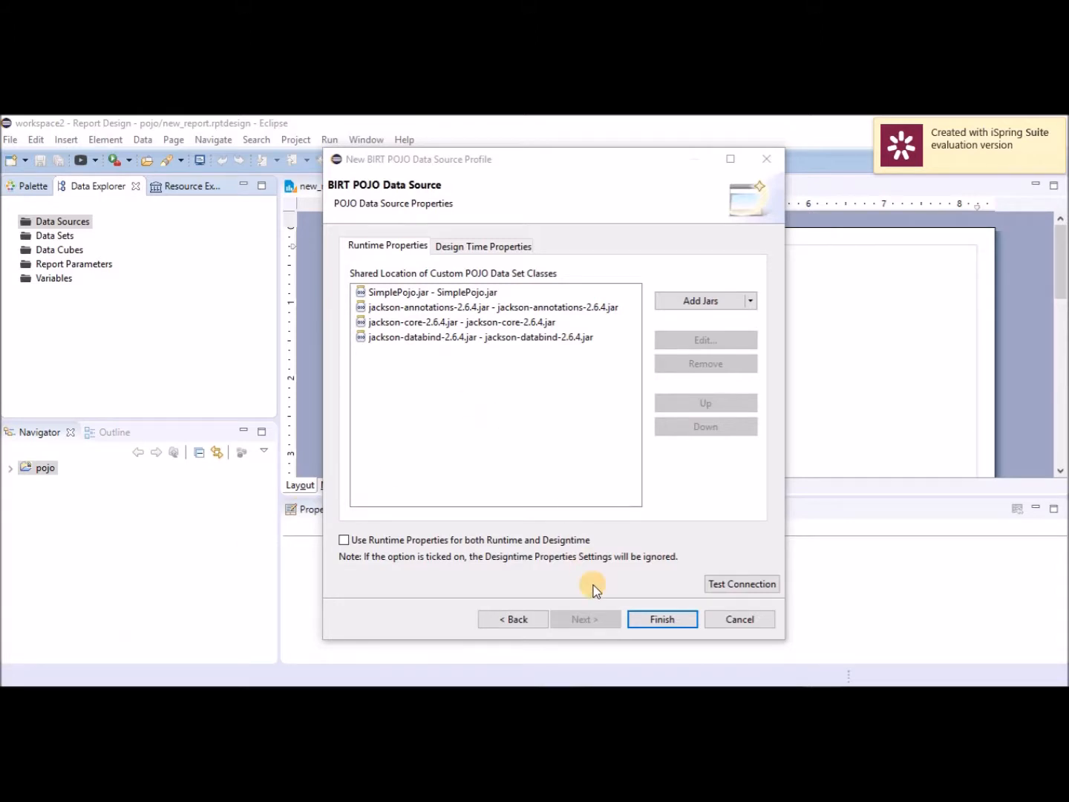
{"action": "left_click", "coordinate": [661, 618]}
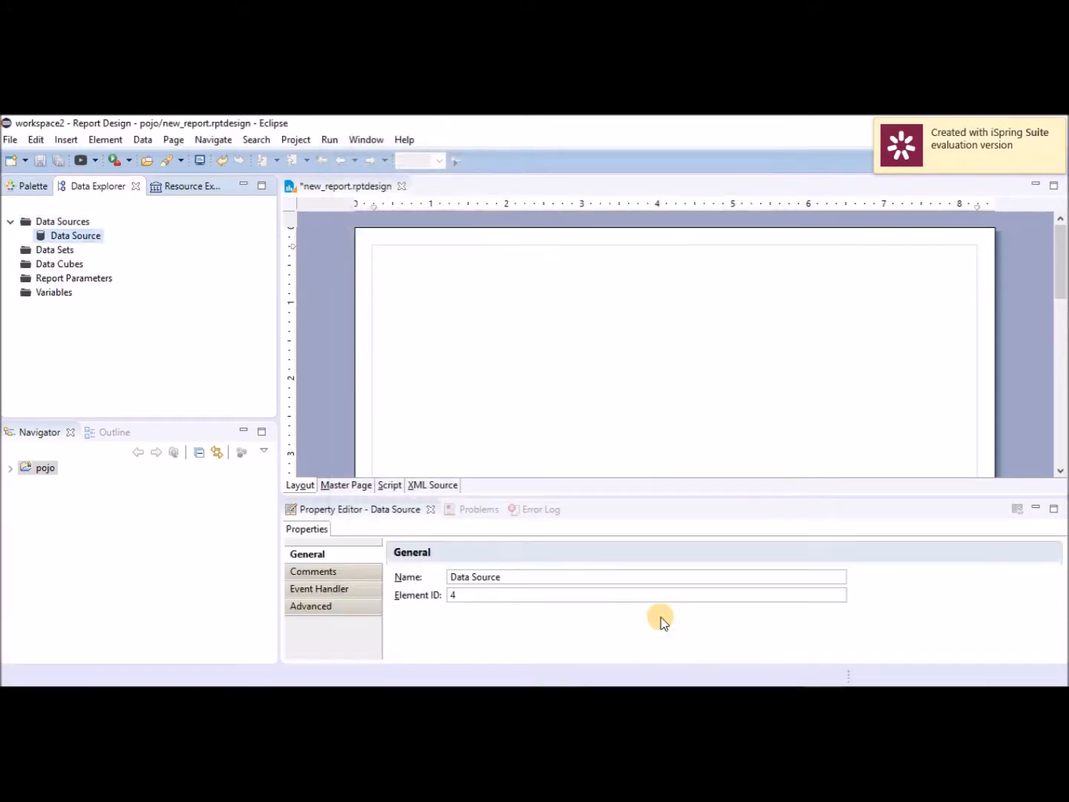
Open the new POJO data source for editing and test its connection.
{"action": "double_click", "coordinate": [82, 236]}
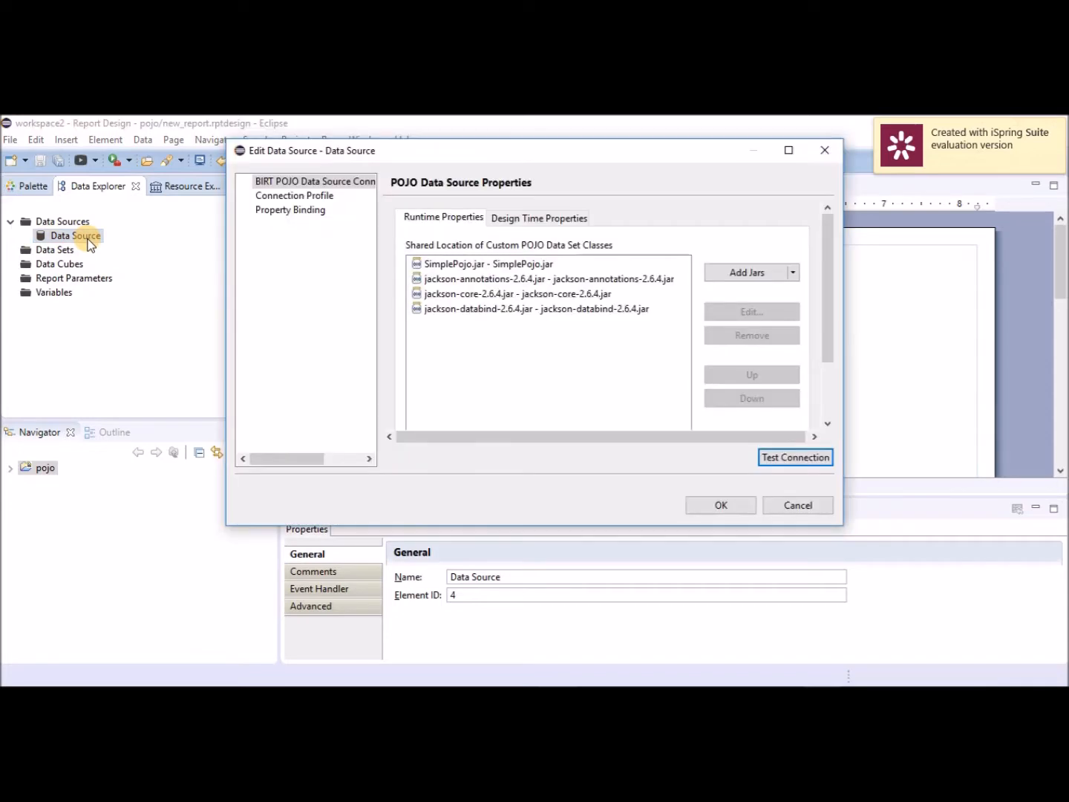
{"action": "left_click", "coordinate": [785, 458]}
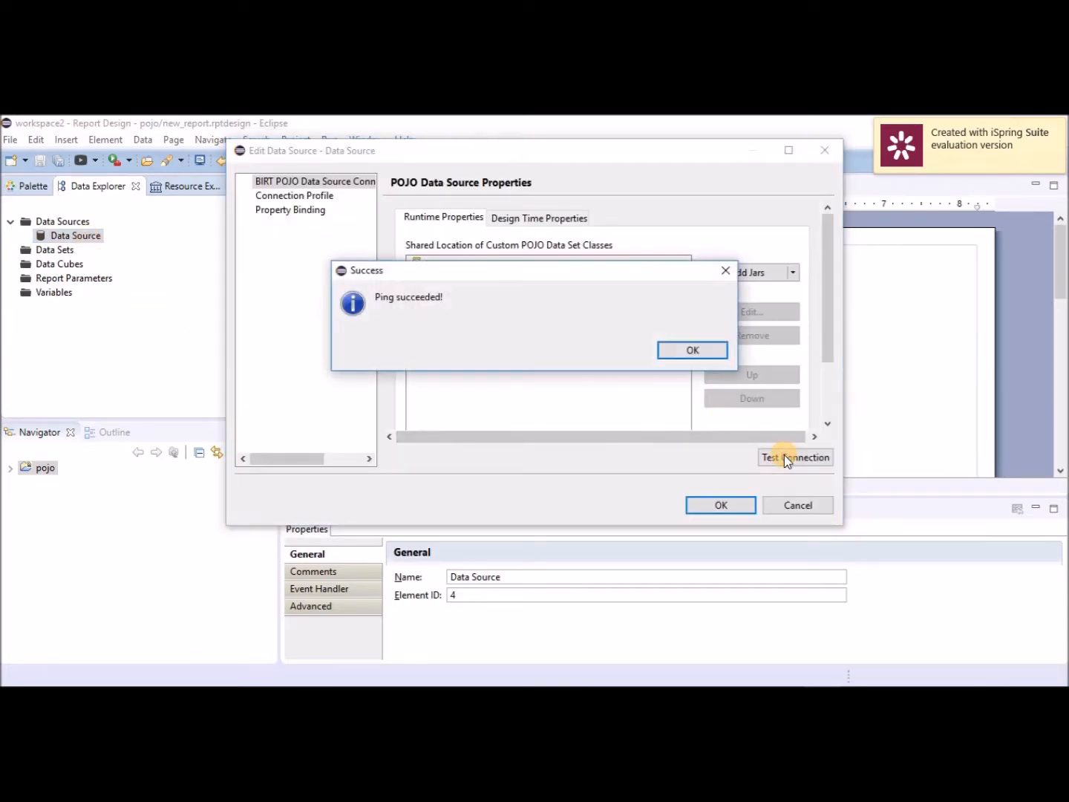
{"action": "left_click", "coordinate": [696, 354]}
Enable Use Runtime Properties for both Runtime and Designtime, retest the connection and save the data source.
{"action": "scroll", "coordinate": [832, 483], "scroll_direction": "down", "scroll_amount": 3}
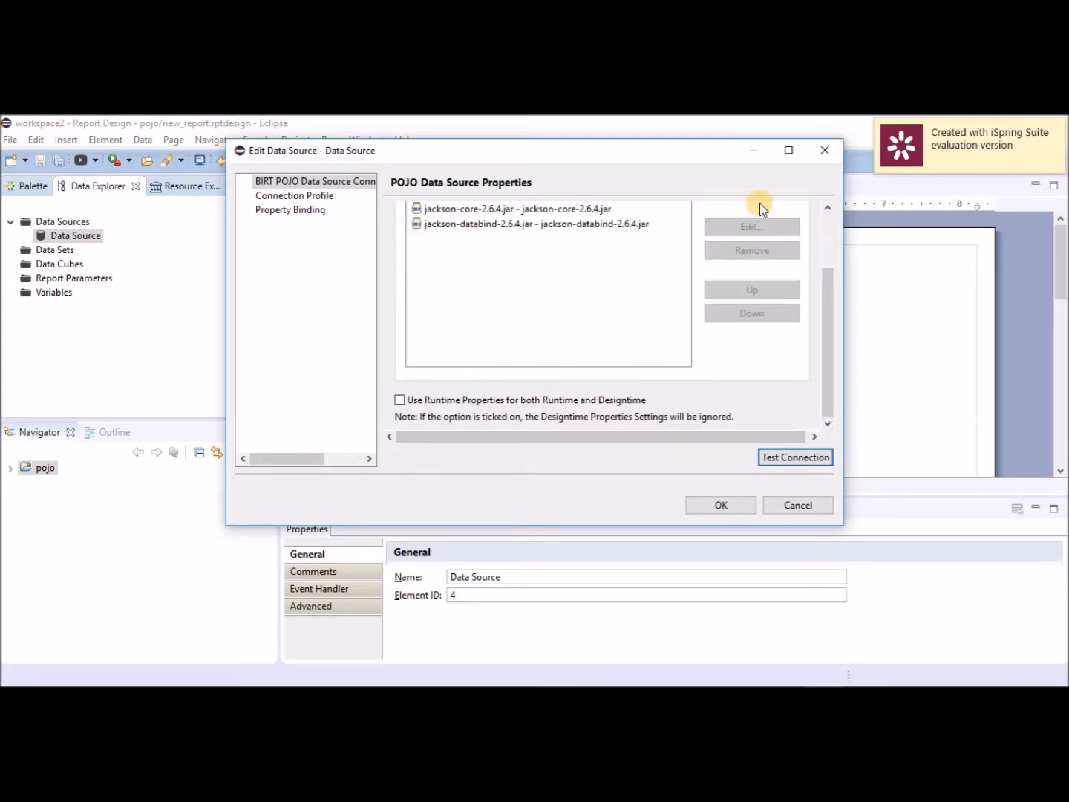
{"action": "left_click", "coordinate": [787, 152]}
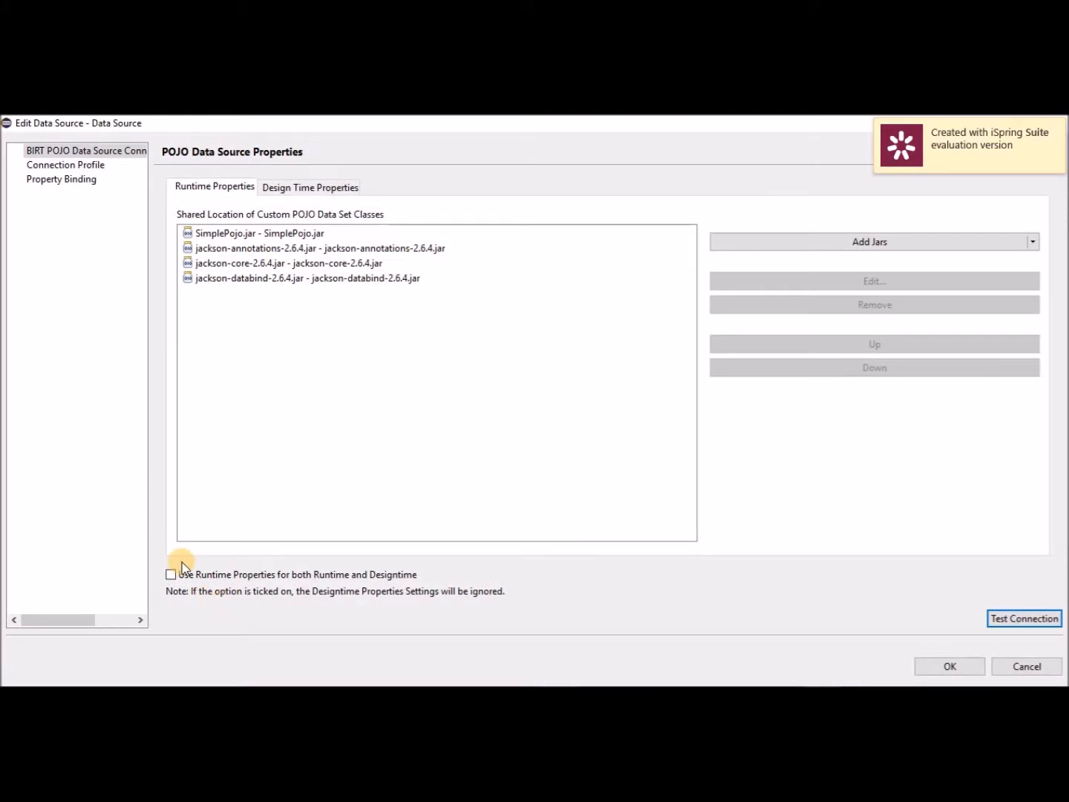
{"action": "left_click", "coordinate": [170, 574]}
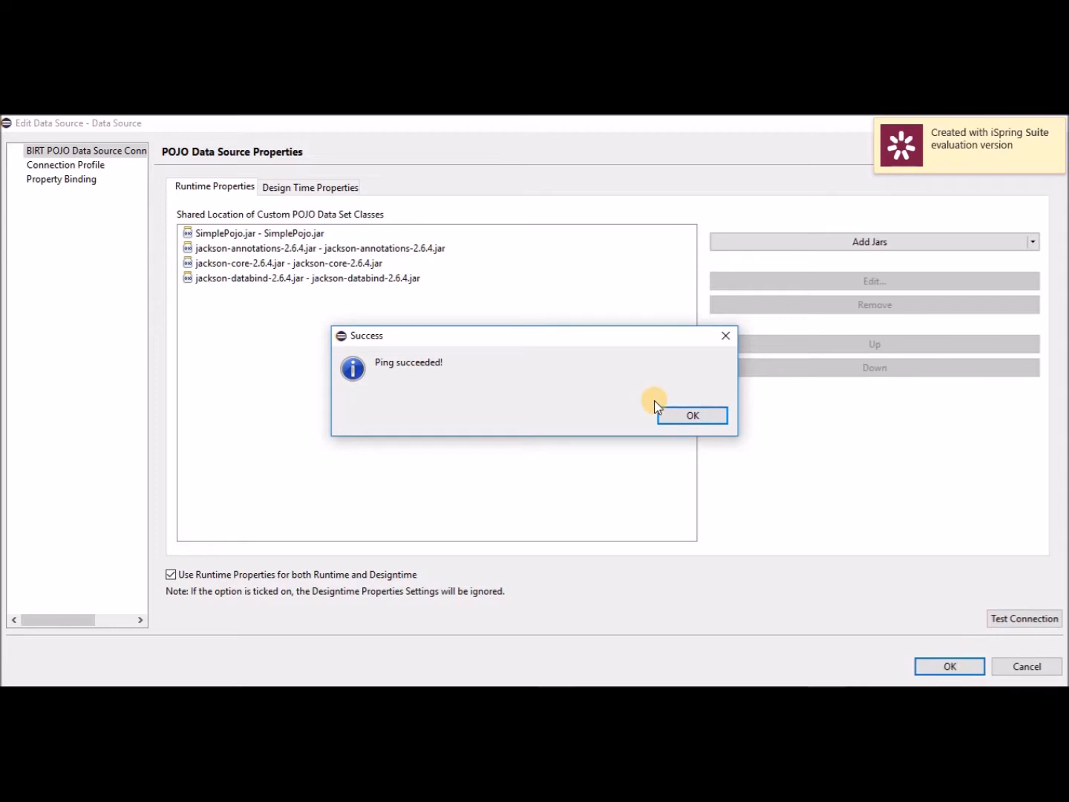
{"action": "left_click", "coordinate": [678, 415]}
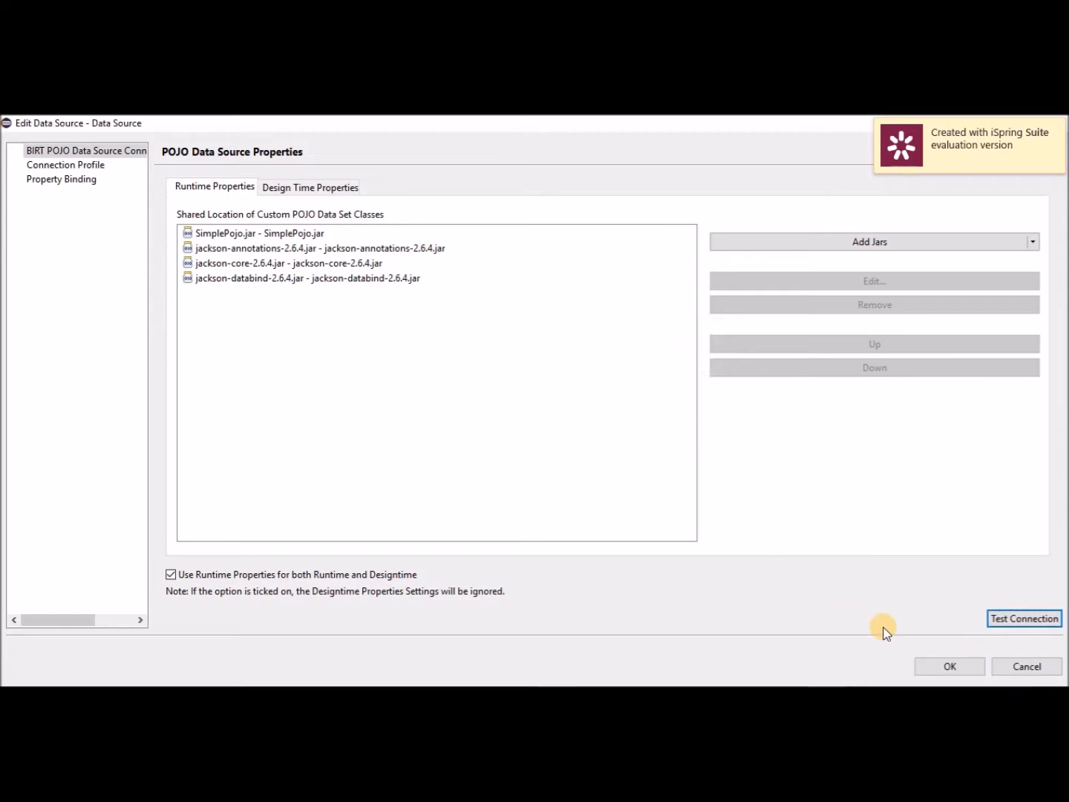
{"action": "left_click", "coordinate": [939, 667]}
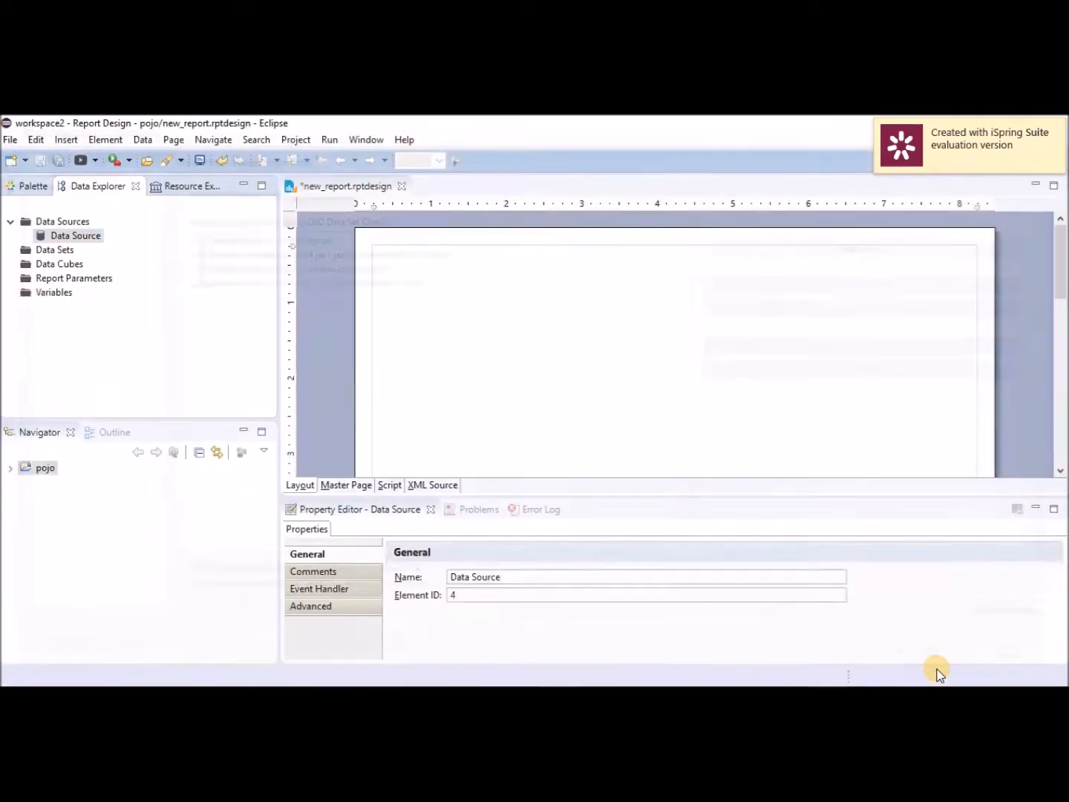
Start a new POJO data set on the data source with com.useready.tabe.DataIterator as its class and proceed to column mapping.
{"action": "left_click", "coordinate": [62, 252]}
{"action": "right_click", "coordinate": [63, 251]}
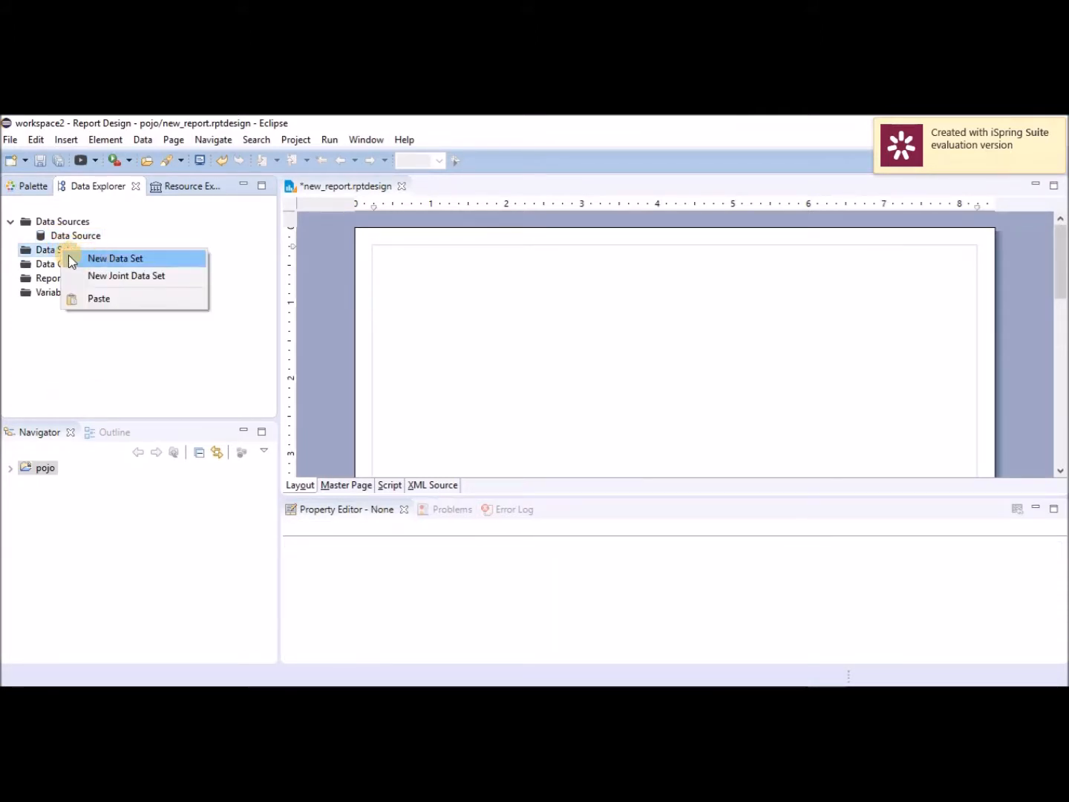
{"action": "left_click", "coordinate": [114, 257]}
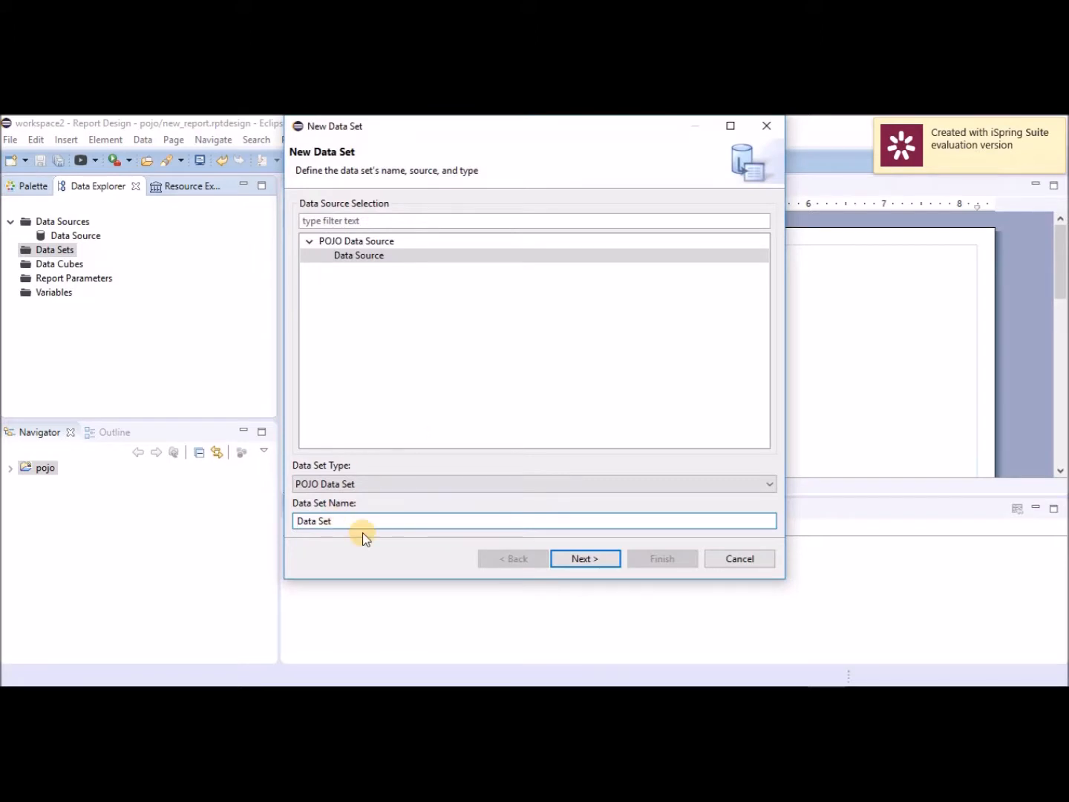
{"action": "left_click", "coordinate": [578, 562]}
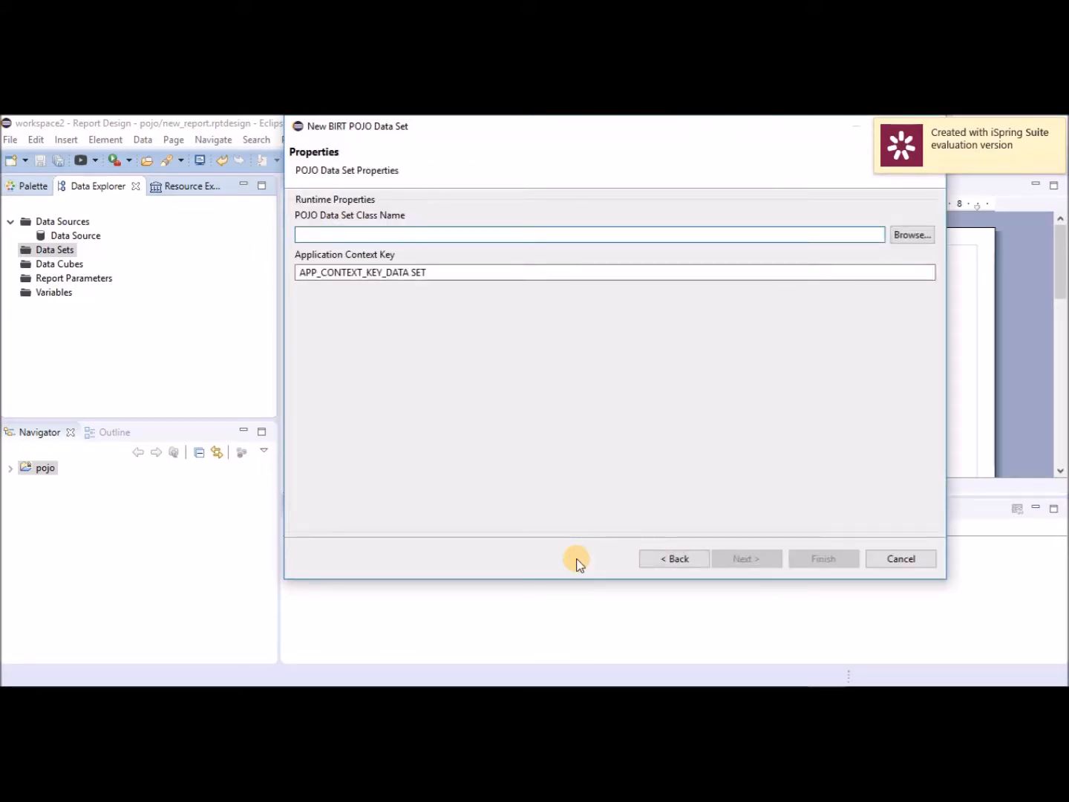
{"action": "left_click", "coordinate": [903, 239]}
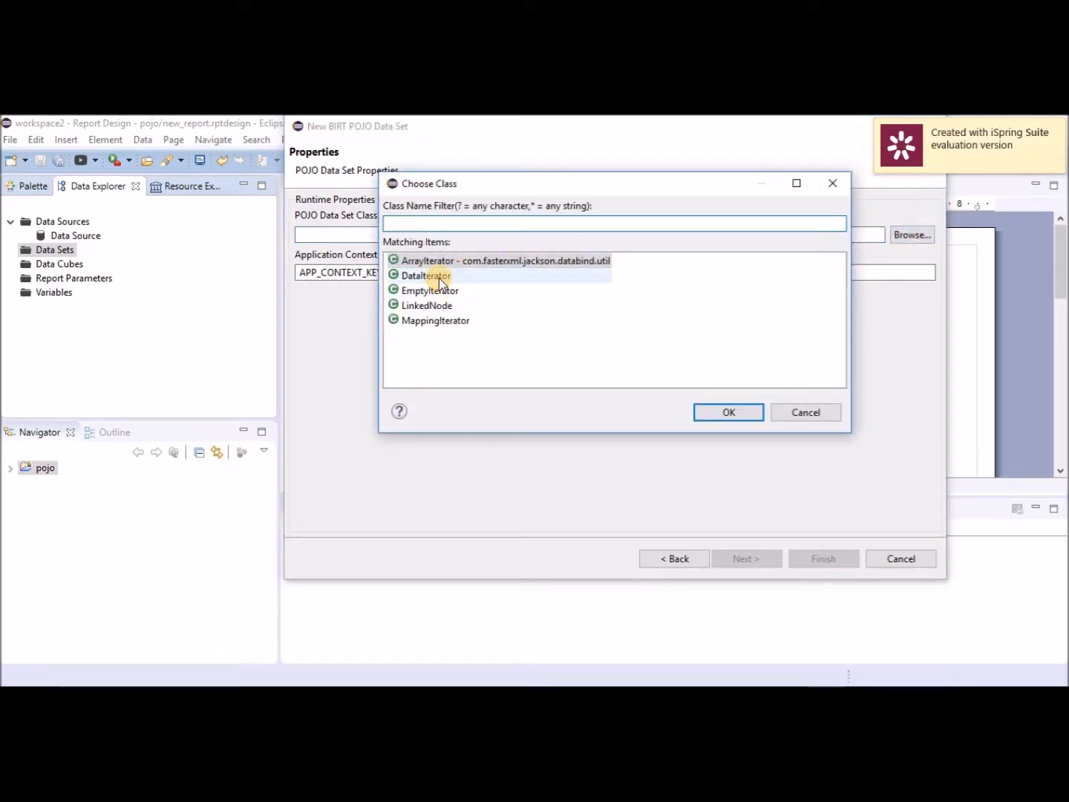
{"action": "left_click", "coordinate": [439, 277]}
{"action": "left_click", "coordinate": [728, 415]}
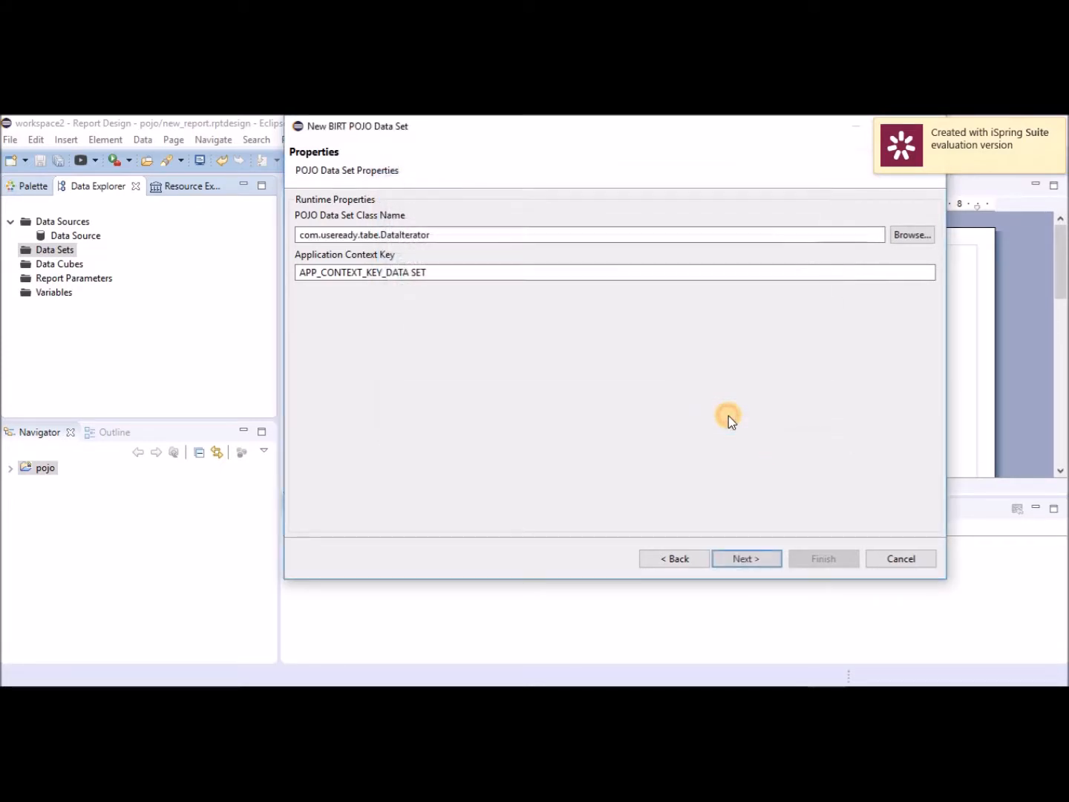
{"action": "left_click", "coordinate": [746, 562]}
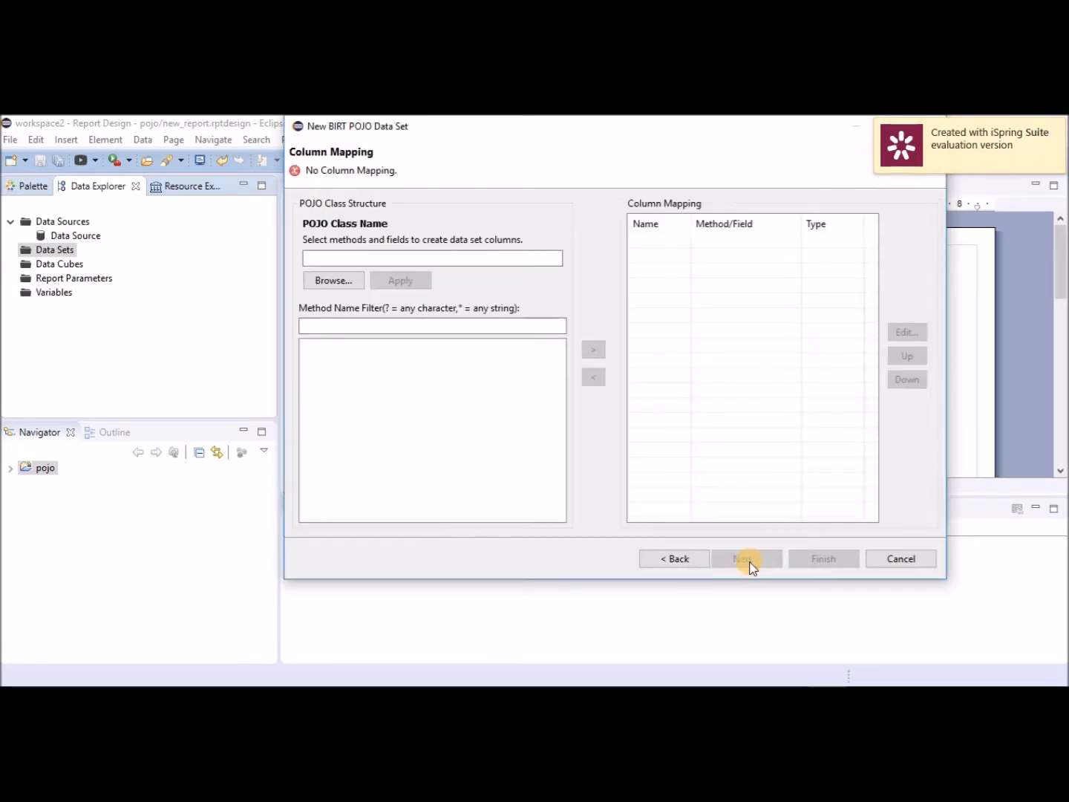
Choose com.useready.tabe.RowNeedsChange as the POJO class for the data set's column mapping.
{"action": "left_click", "coordinate": [337, 282]}
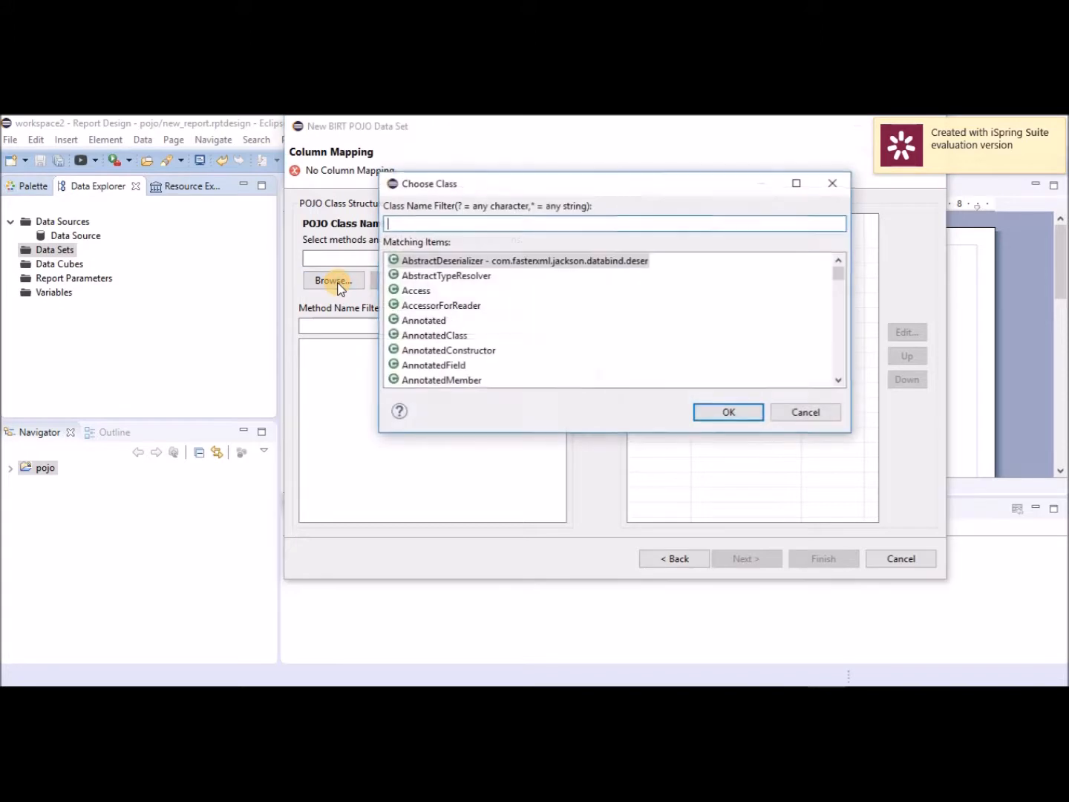
{"action": "scroll", "coordinate": [615, 320], "scroll_direction": "down", "scroll_amount": 20}
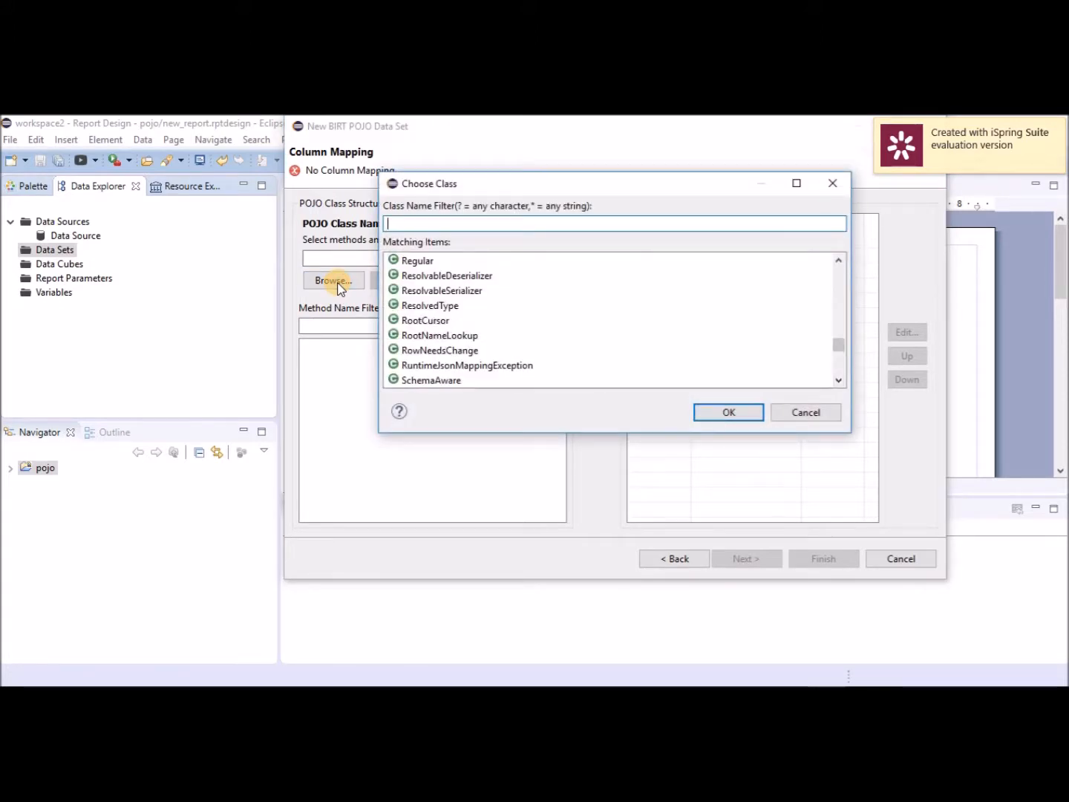
{"action": "left_click", "coordinate": [427, 350]}
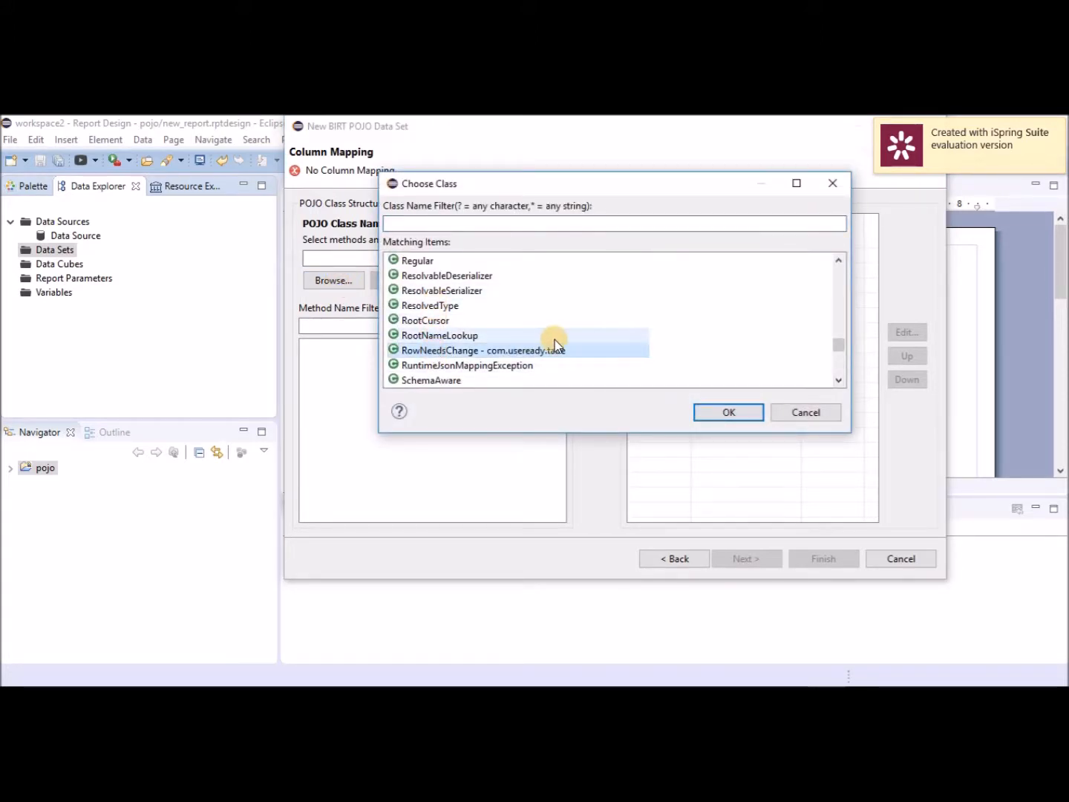
{"action": "left_click", "coordinate": [744, 412]}
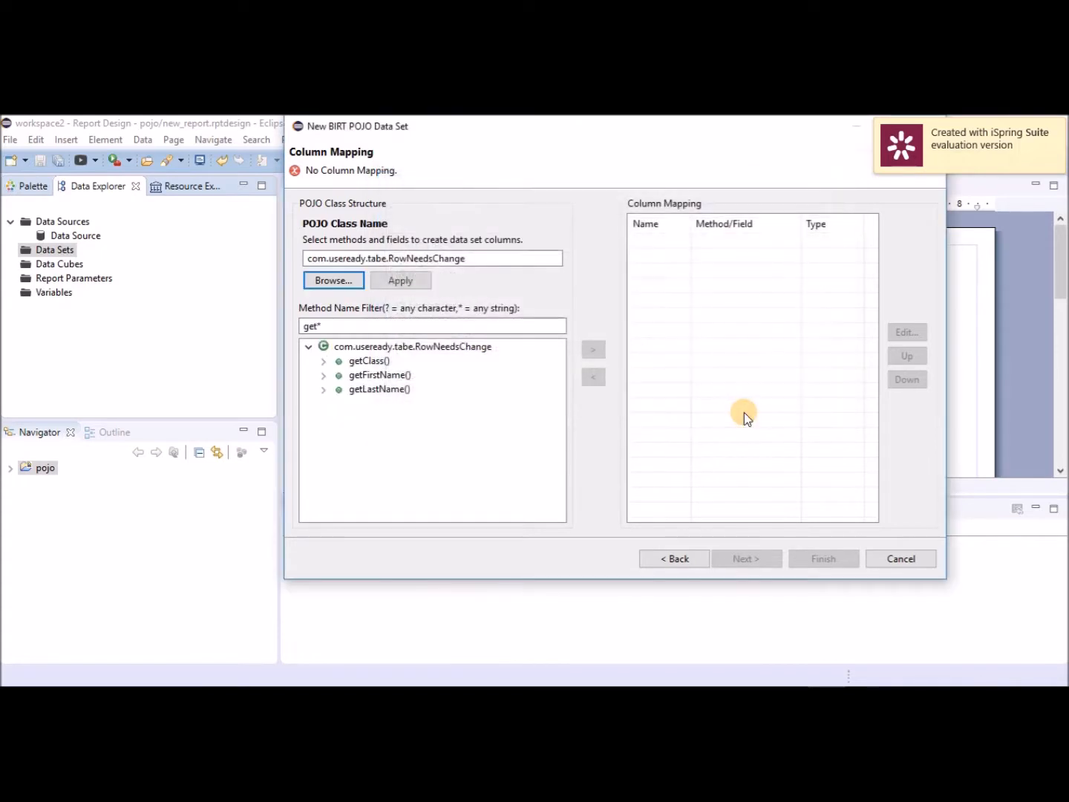
Map getFirstName() and getLastName() to the String columns FirstName and LastName.
{"action": "left_click", "coordinate": [383, 375]}
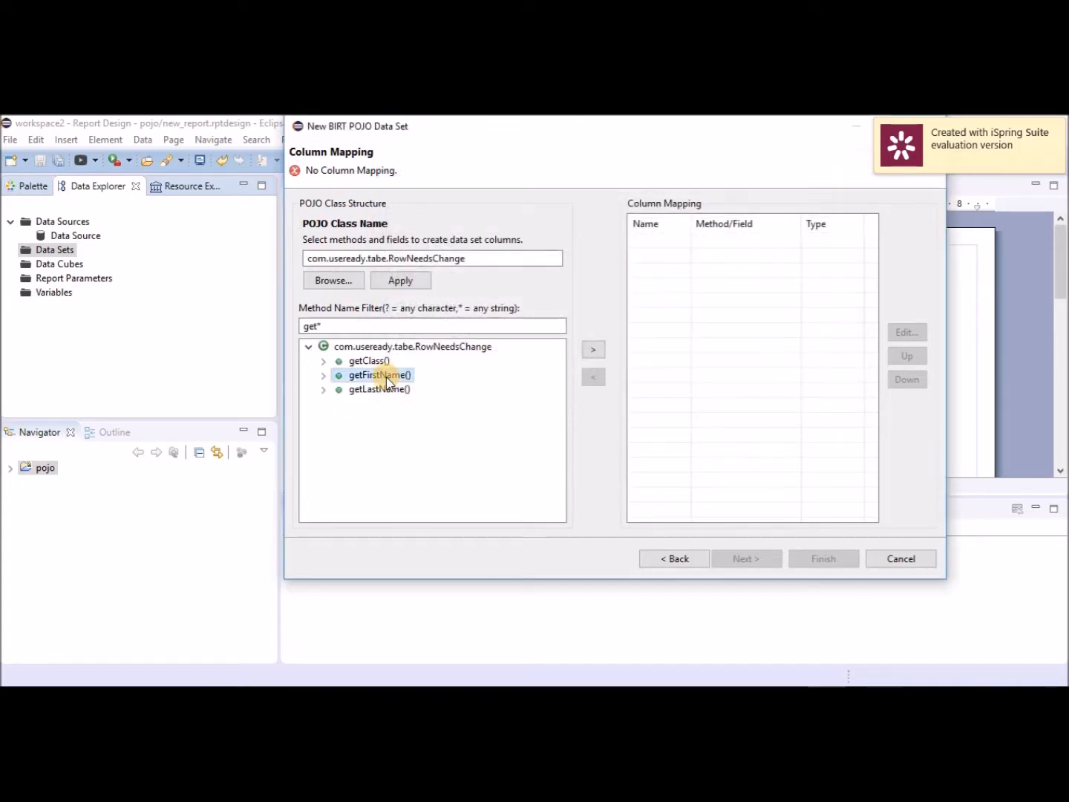
{"action": "left_click", "coordinate": [604, 351]}
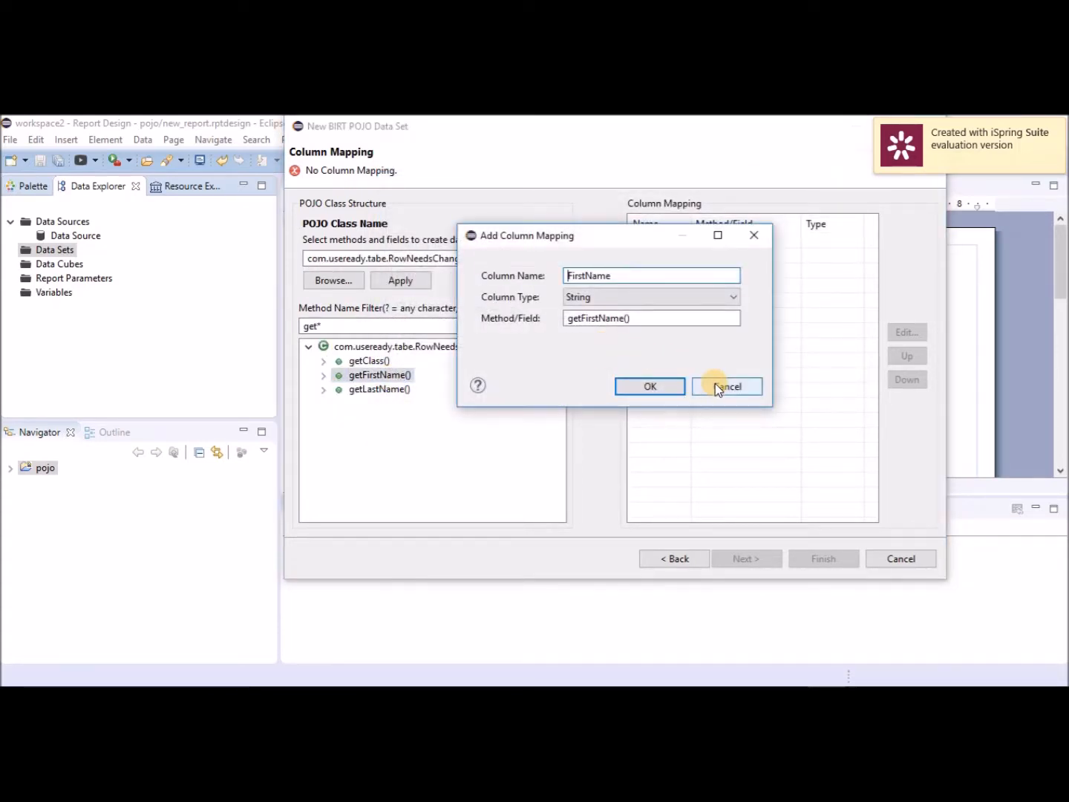
{"action": "left_click", "coordinate": [715, 386]}
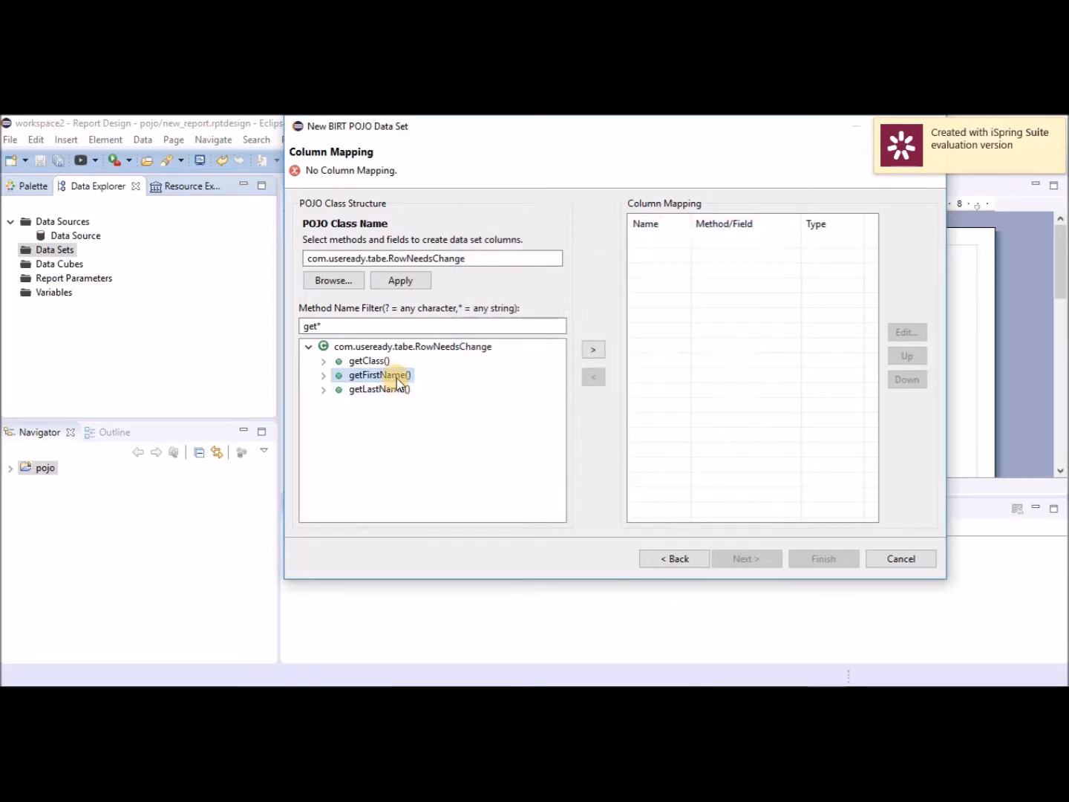
{"action": "left_click", "coordinate": [597, 353]}
{"action": "left_click", "coordinate": [652, 387]}
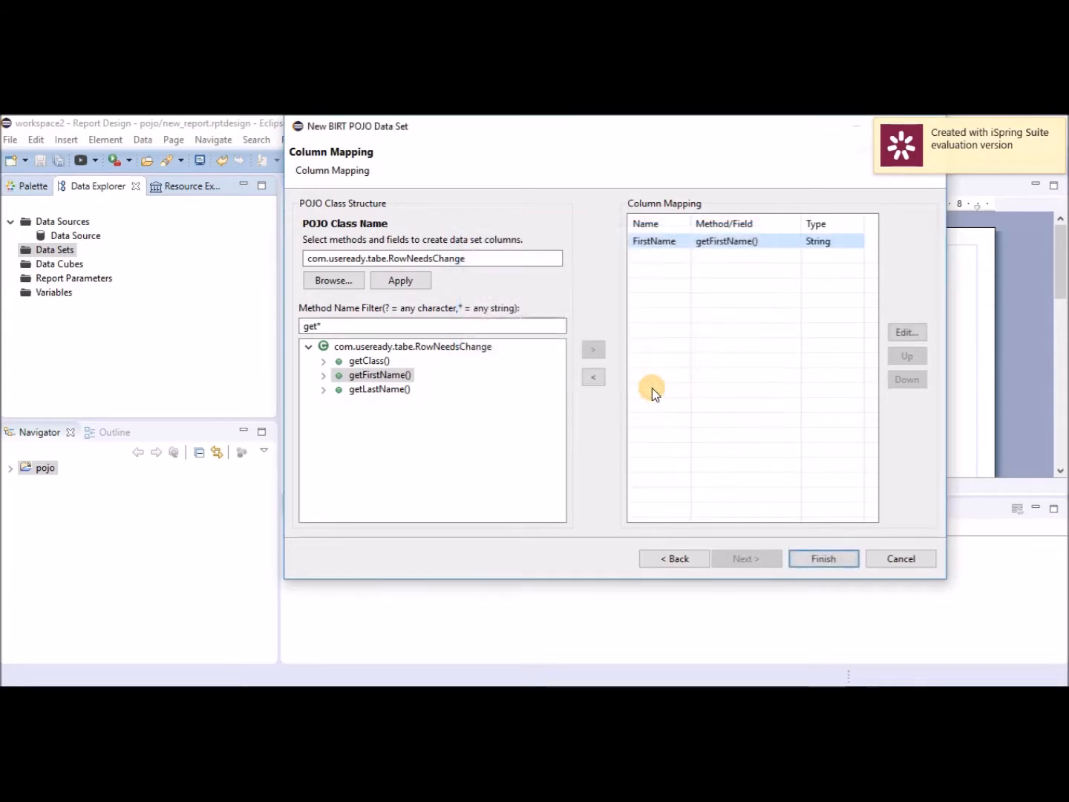
{"action": "left_click", "coordinate": [379, 390]}
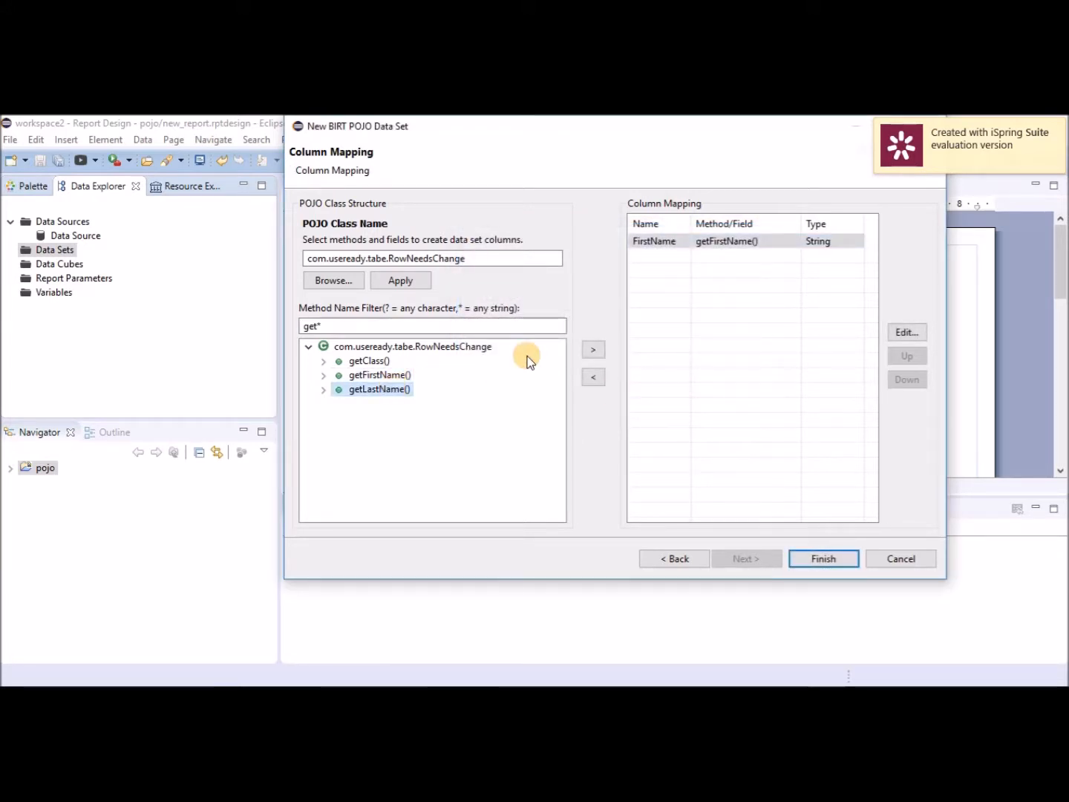
{"action": "left_click", "coordinate": [595, 349]}
{"action": "left_click", "coordinate": [656, 388]}
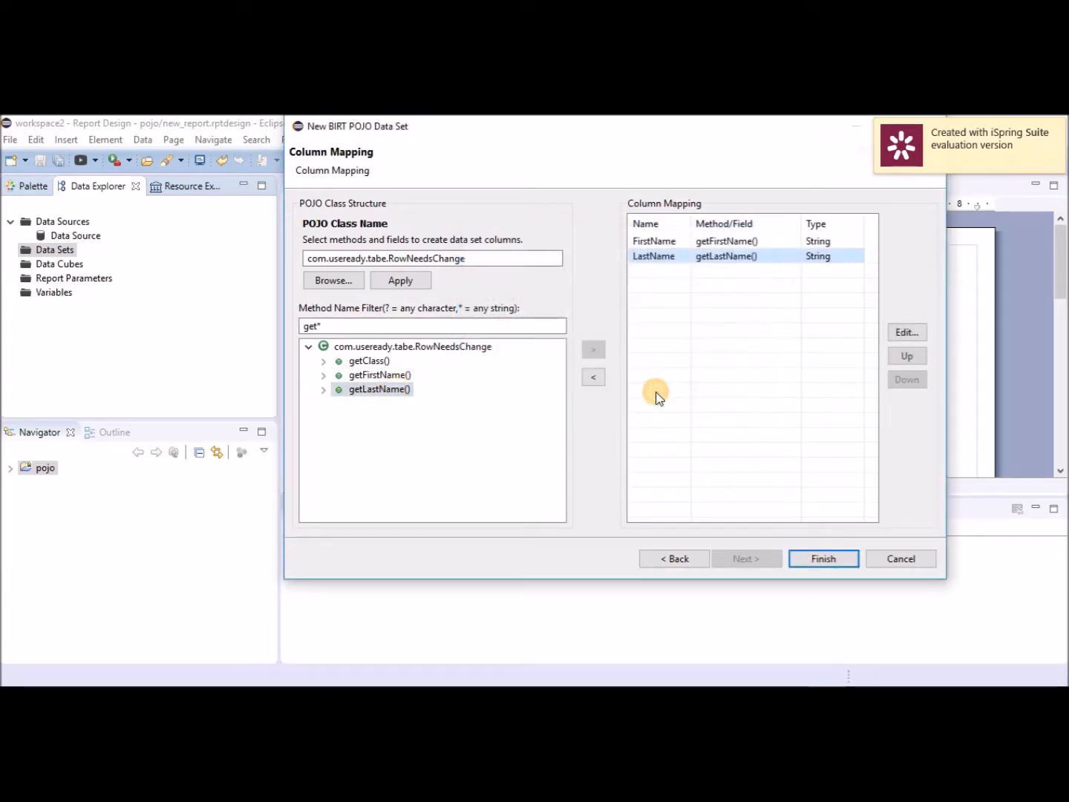
Finish creating the data set, then preview its results and save it.
{"action": "left_click", "coordinate": [818, 559]}
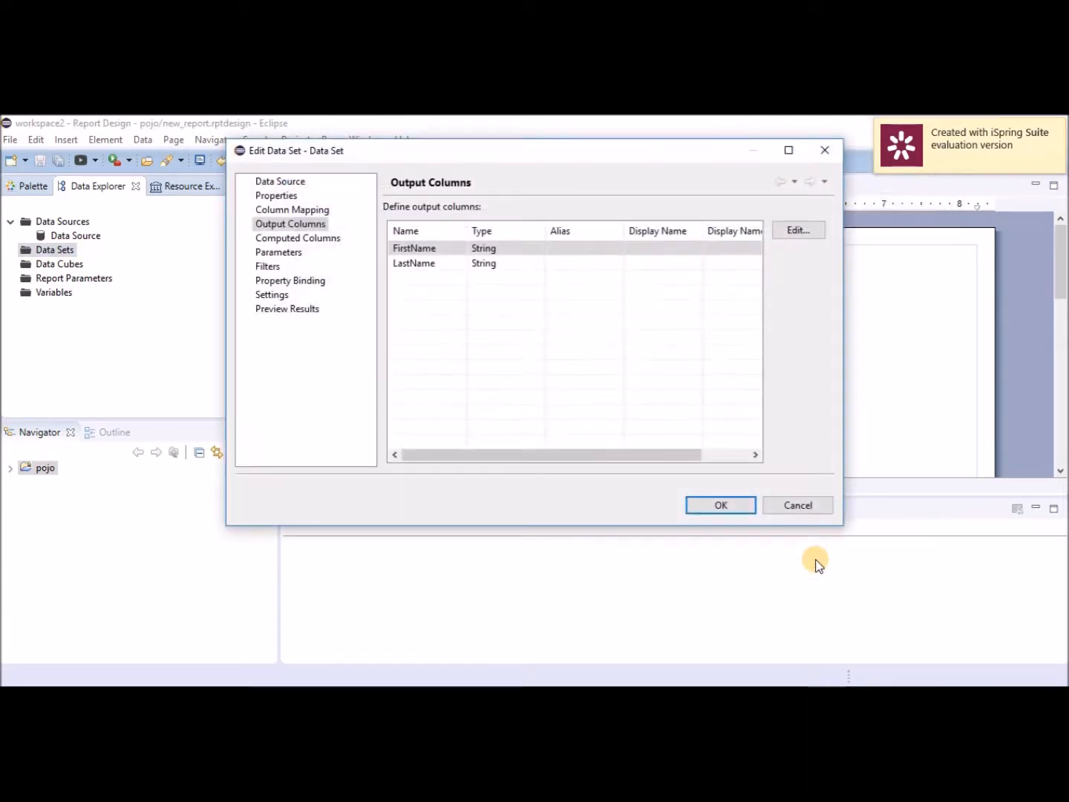
{"action": "left_click", "coordinate": [282, 310]}
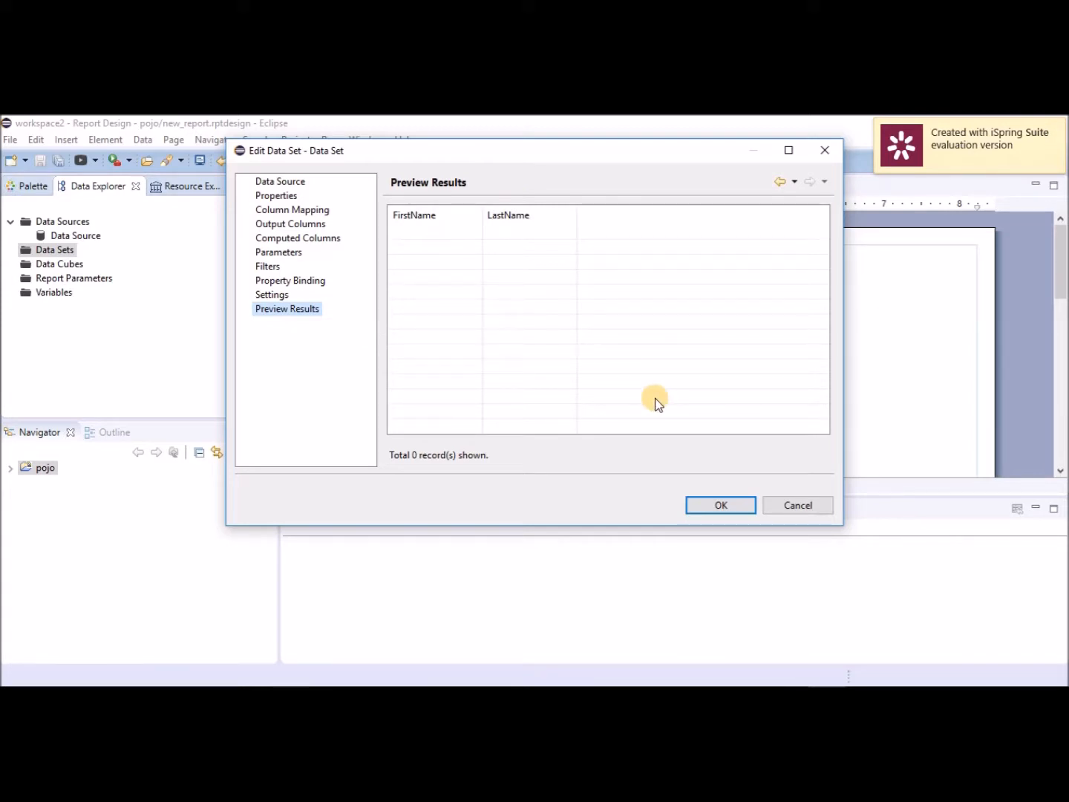
{"action": "left_click", "coordinate": [716, 505]}
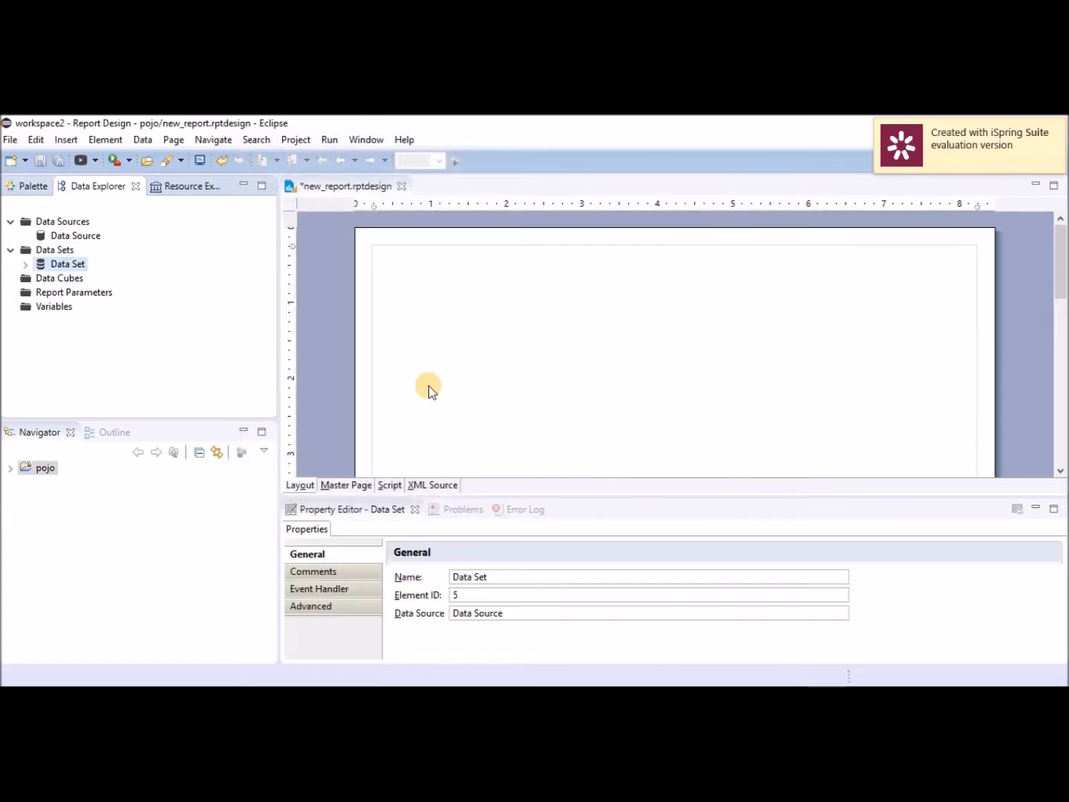
Create a required String text box report parameter named JSONData with a JSON array of first name, last name and city records as default value.
{"action": "right_click", "coordinate": [89, 294]}
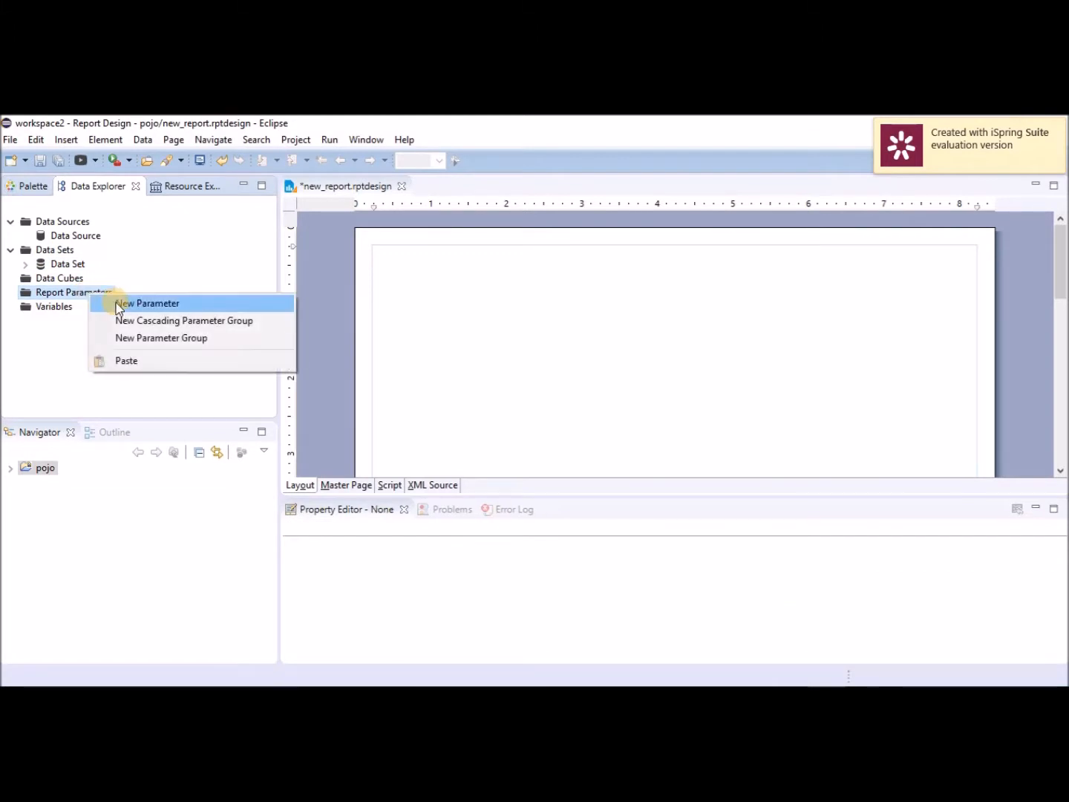
{"action": "left_click", "coordinate": [117, 303]}
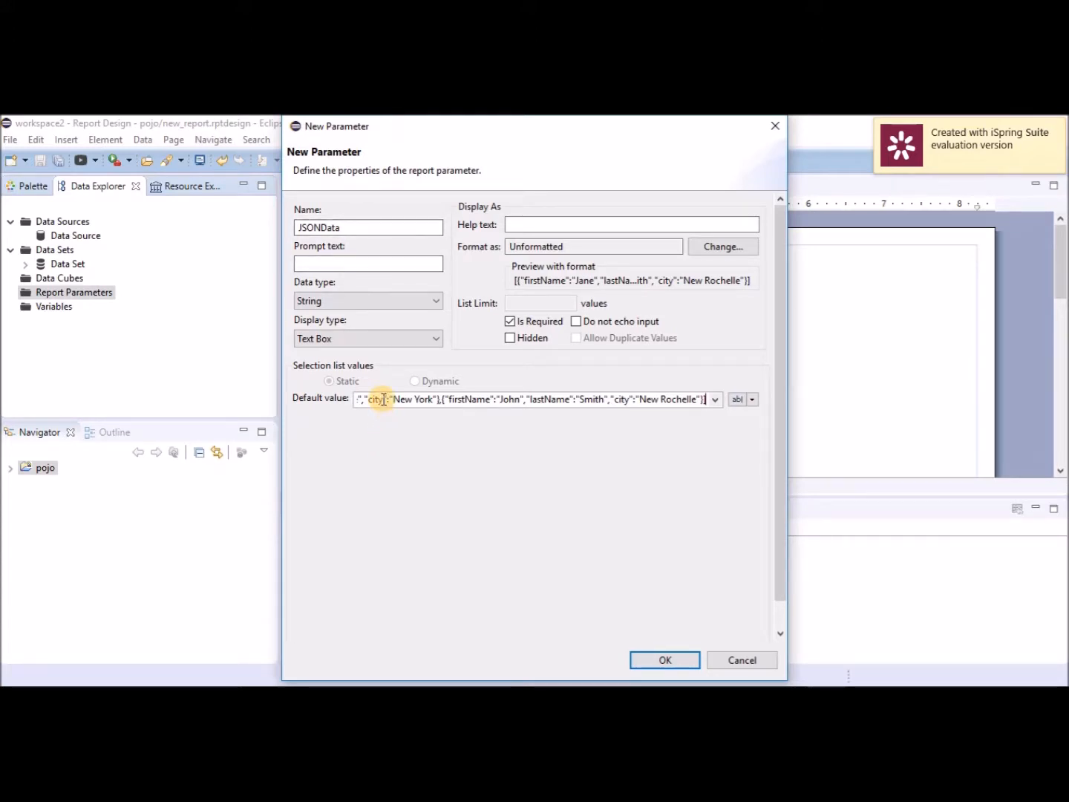
{"action": "key", "text": "Left"}
{"action": "key", "text": "Left"}
{"action": "key", "text": "Left"}
{"action": "key", "text": "Left"}
{"action": "key", "text": "Left"}
{"action": "key", "text": "Left"}
{"action": "key", "text": "Left"}
{"action": "key", "text": "Left"}
{"action": "key", "text": "Left"}
{"action": "key", "text": "Left"}
{"action": "key", "text": "Left"}
{"action": "key", "text": "Left"}
{"action": "key", "text": "Left"}
{"action": "key", "text": "Left"}
{"action": "key", "text": "Left"}
{"action": "key", "text": "Left"}
{"action": "key", "text": "Left"}
{"action": "key", "text": "Left"}
{"action": "key", "text": "Left"}
{"action": "key", "text": "Left"}
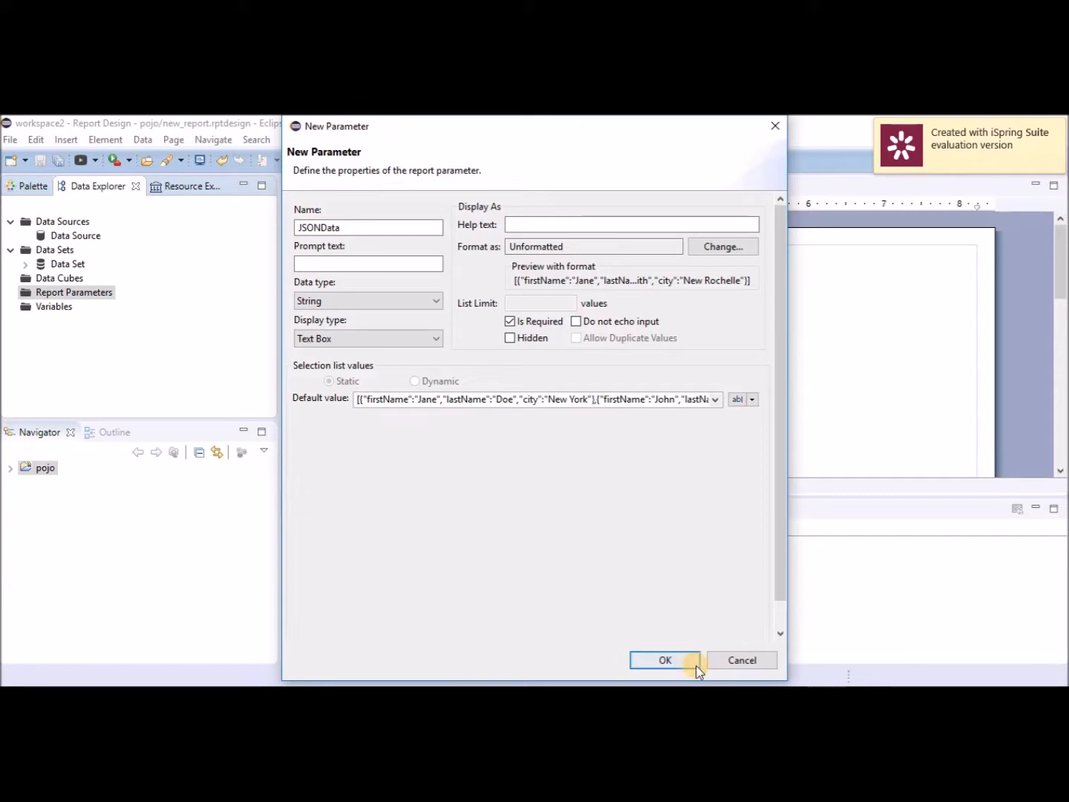
{"action": "left_click", "coordinate": [676, 664]}
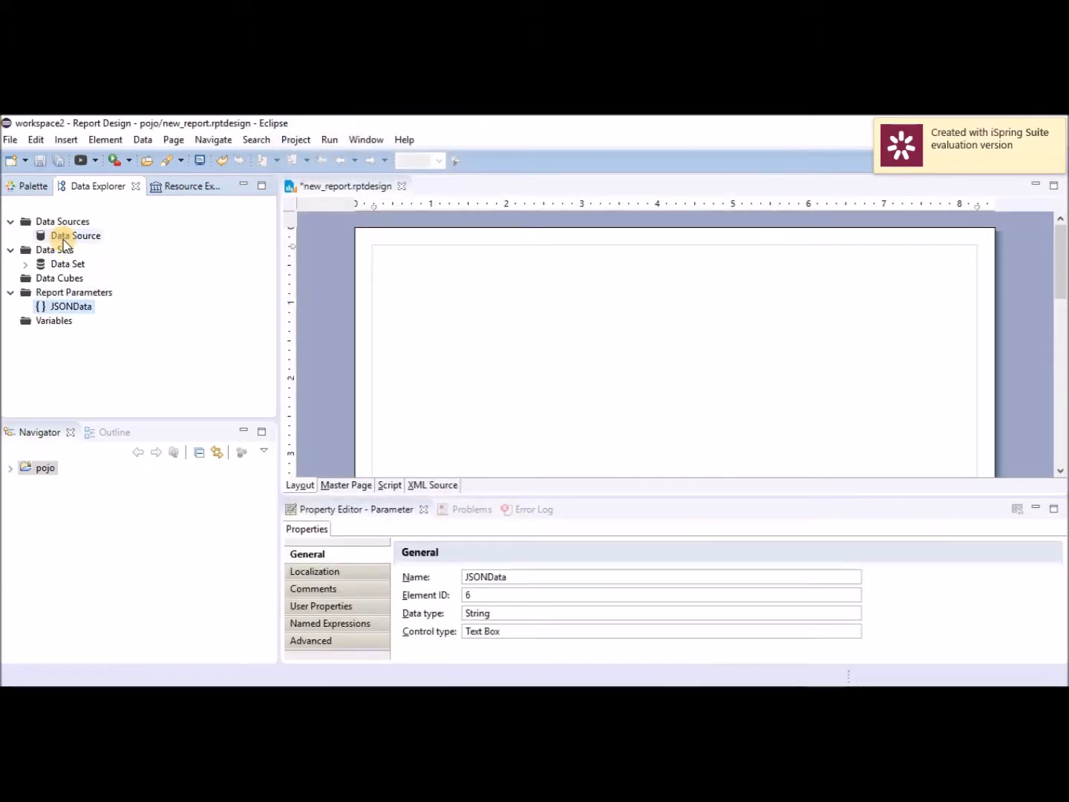
Edit the data set to add a String input parameter named JSONData linked to the JSONData report parameter.
{"action": "double_click", "coordinate": [55, 251]}
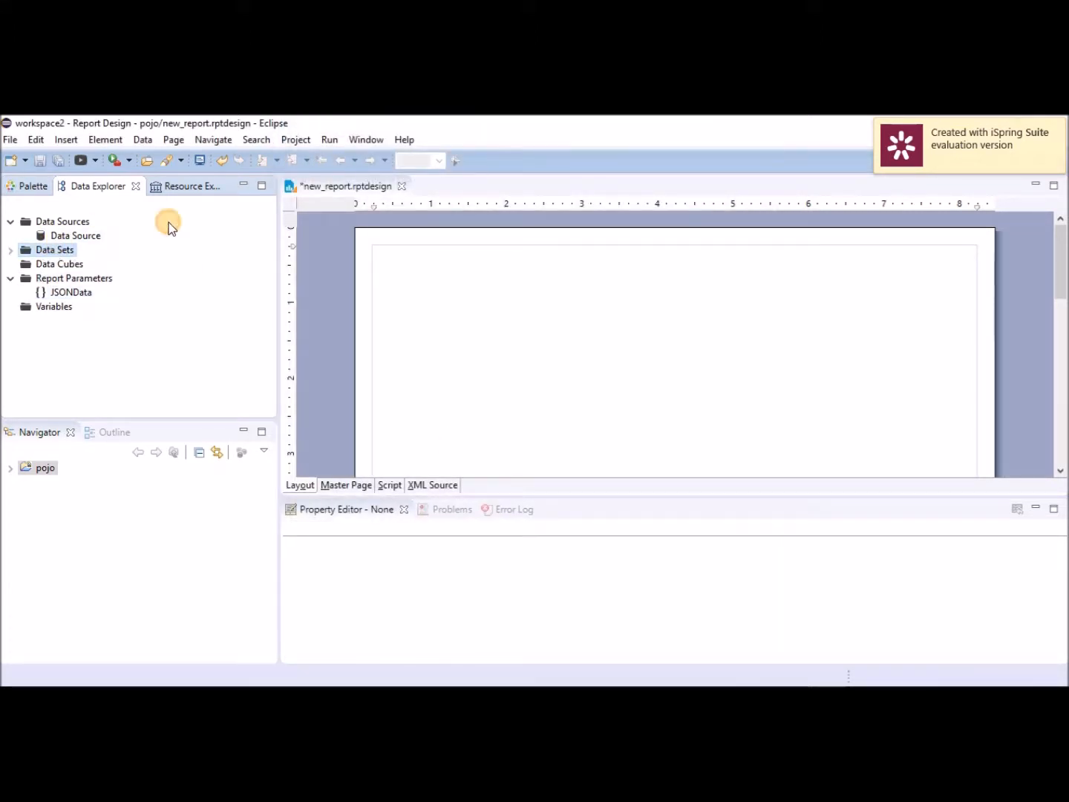
{"action": "left_click", "coordinate": [10, 251]}
{"action": "left_click", "coordinate": [58, 264]}
{"action": "double_click", "coordinate": [50, 265]}
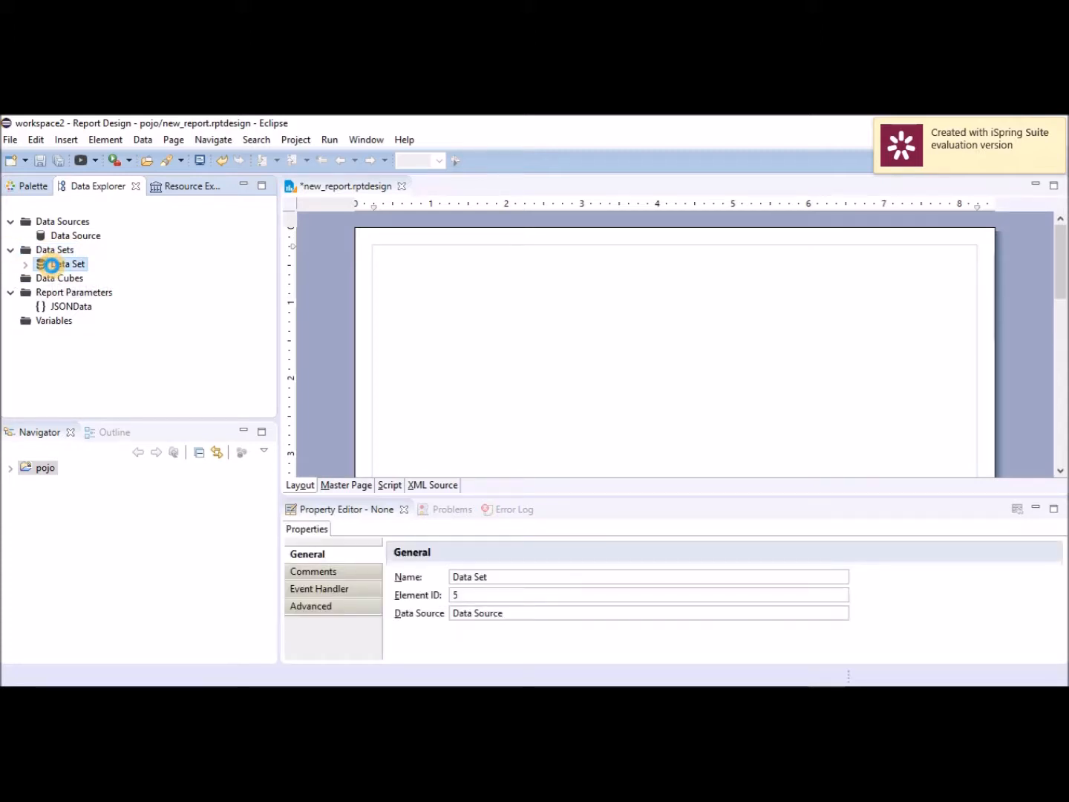
{"action": "left_click", "coordinate": [279, 254]}
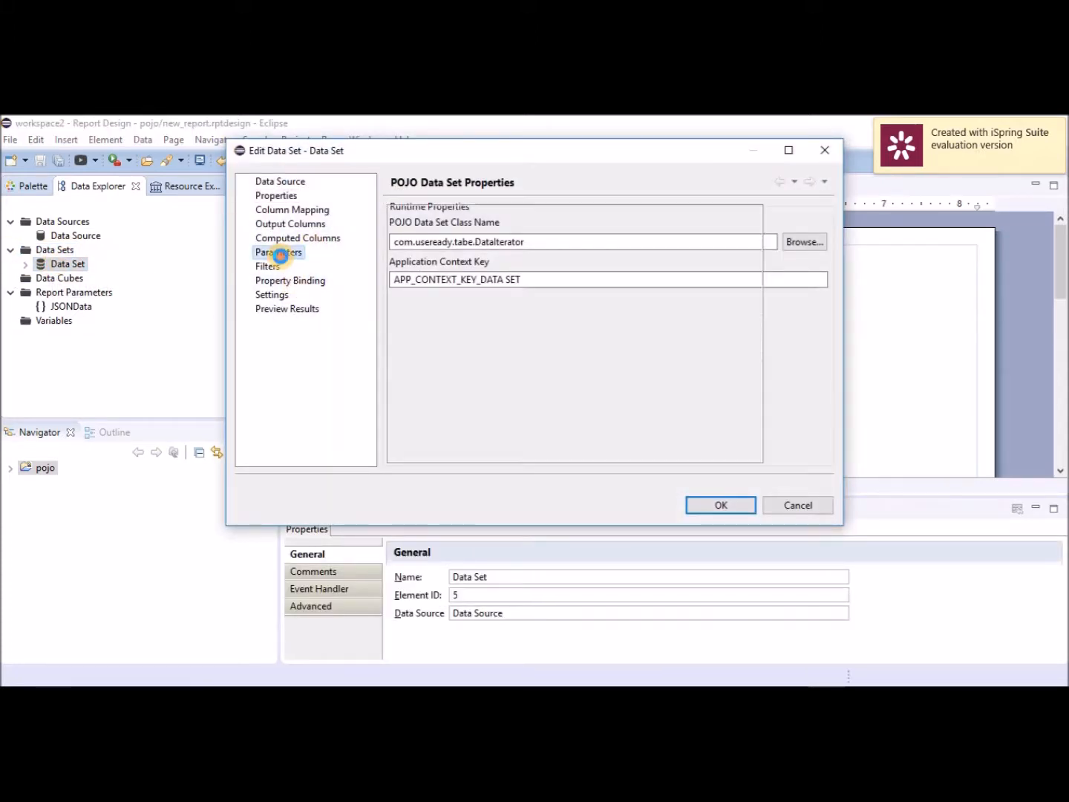
{"action": "left_click", "coordinate": [792, 215]}
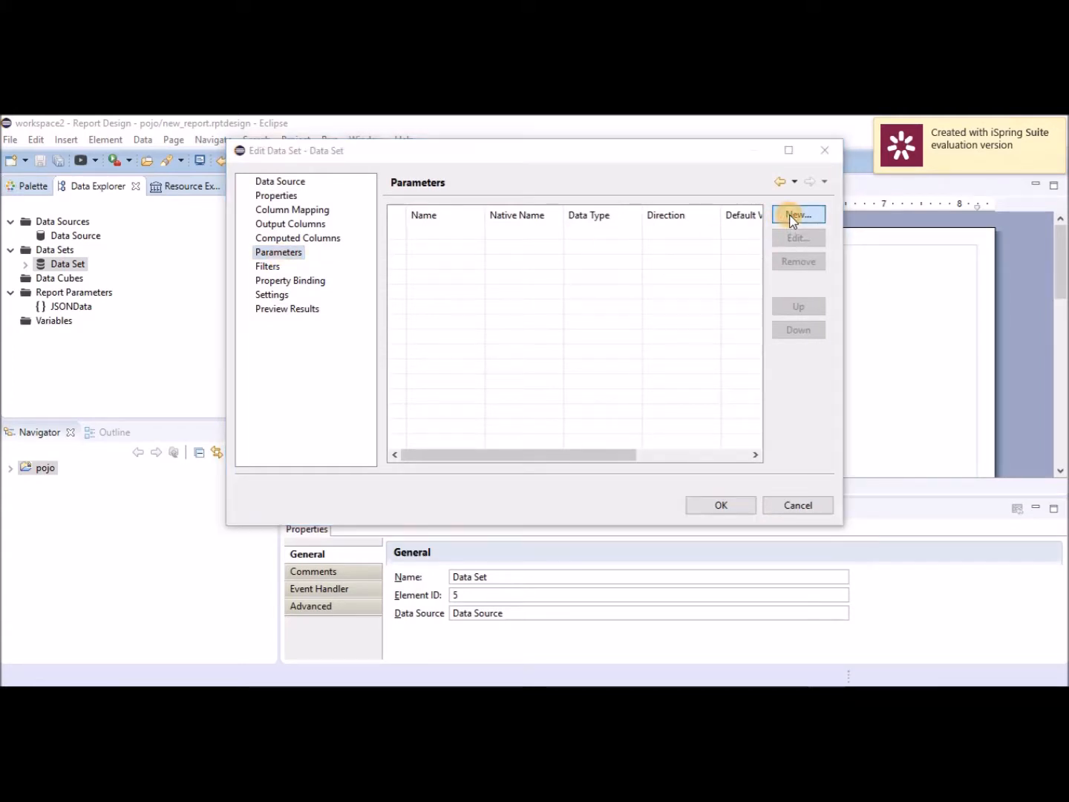
{"action": "key", "text": "ctrl+a"}
{"action": "type", "text": "JSONData"}
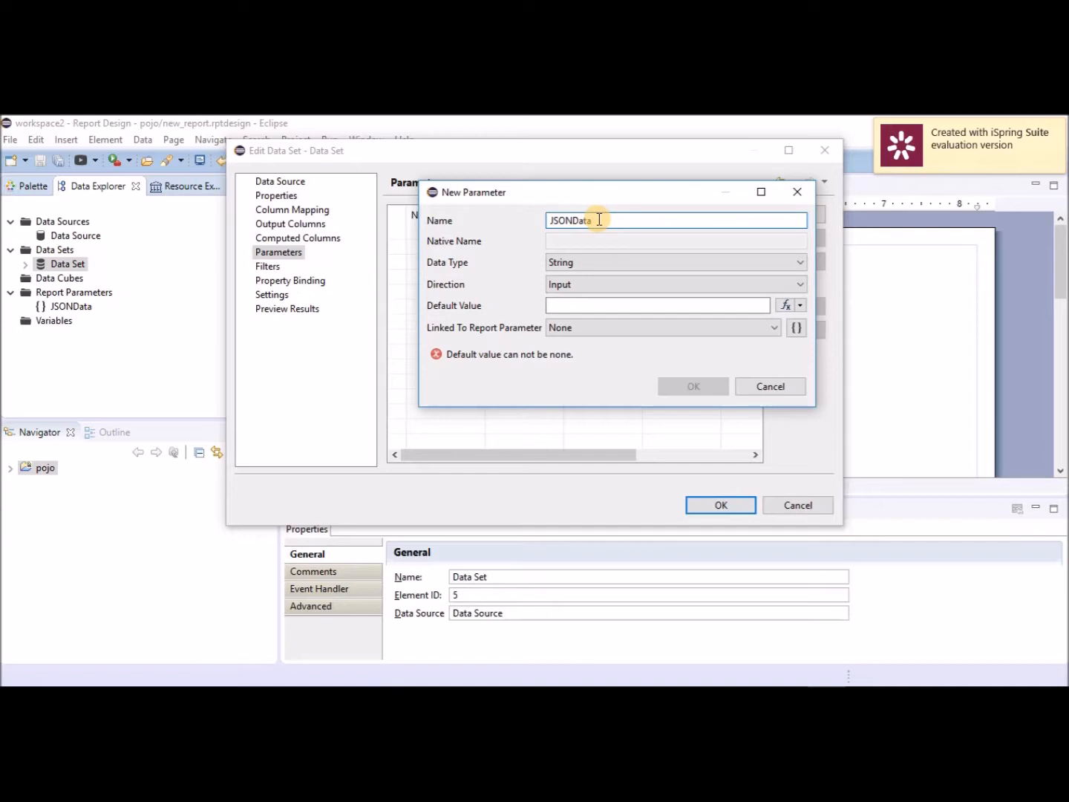
{"action": "left_click", "coordinate": [587, 329]}
{"action": "left_click", "coordinate": [590, 354]}
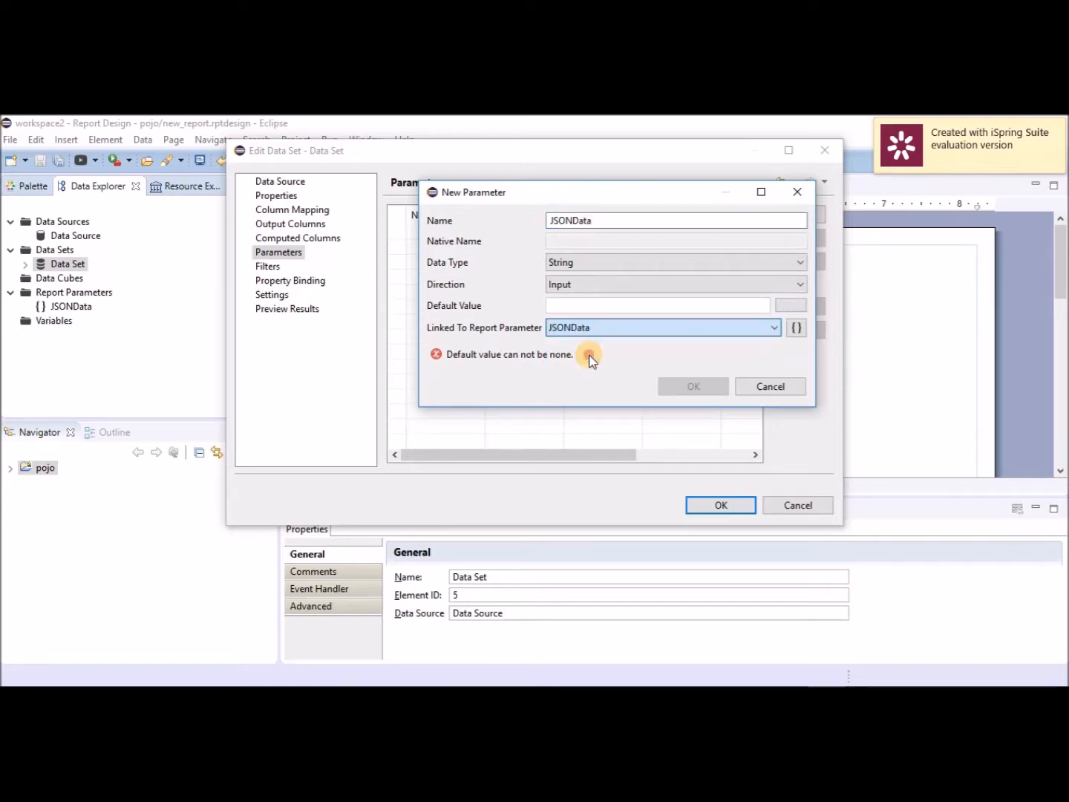
{"action": "left_click", "coordinate": [698, 323]}
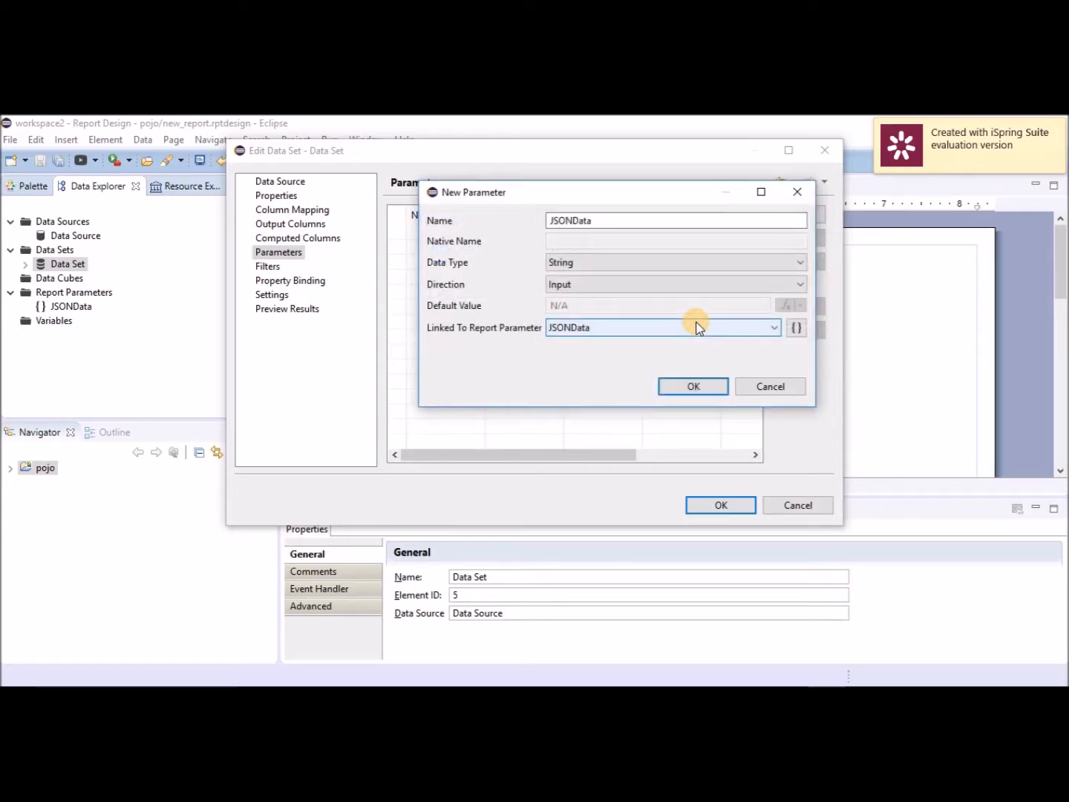
{"action": "left_click", "coordinate": [706, 387]}
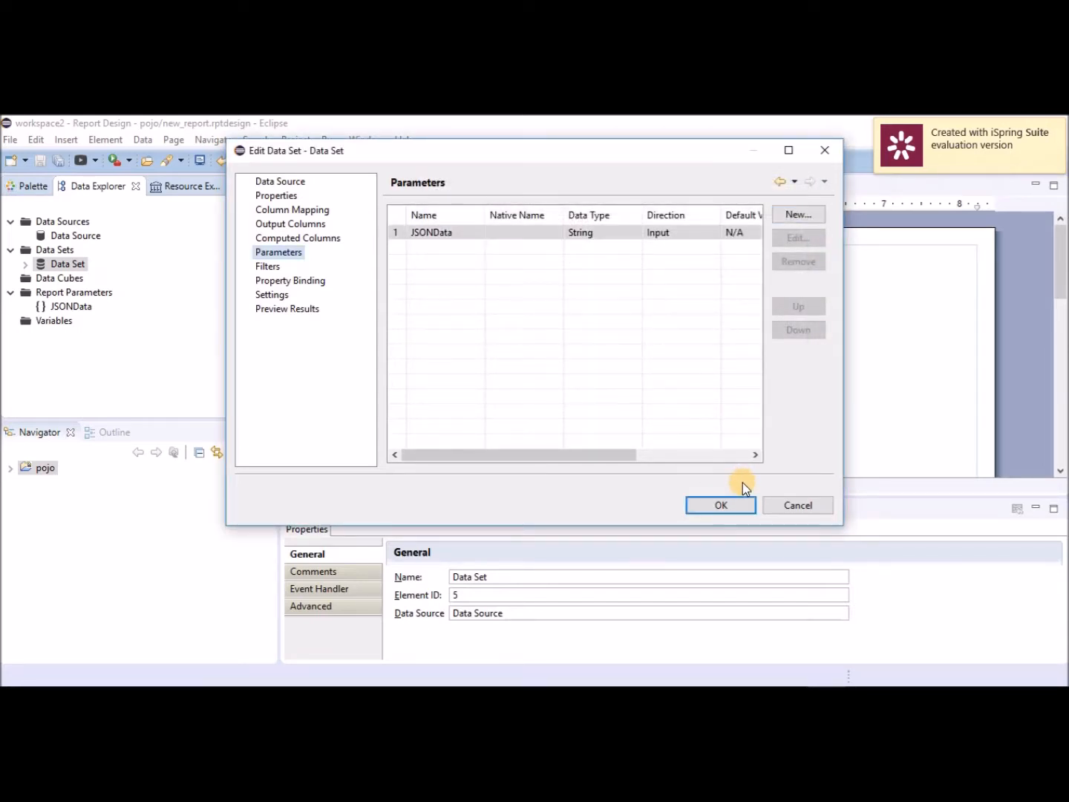
Preview the data set's results with the linked parameter and save the data set.
{"action": "left_click", "coordinate": [276, 306]}
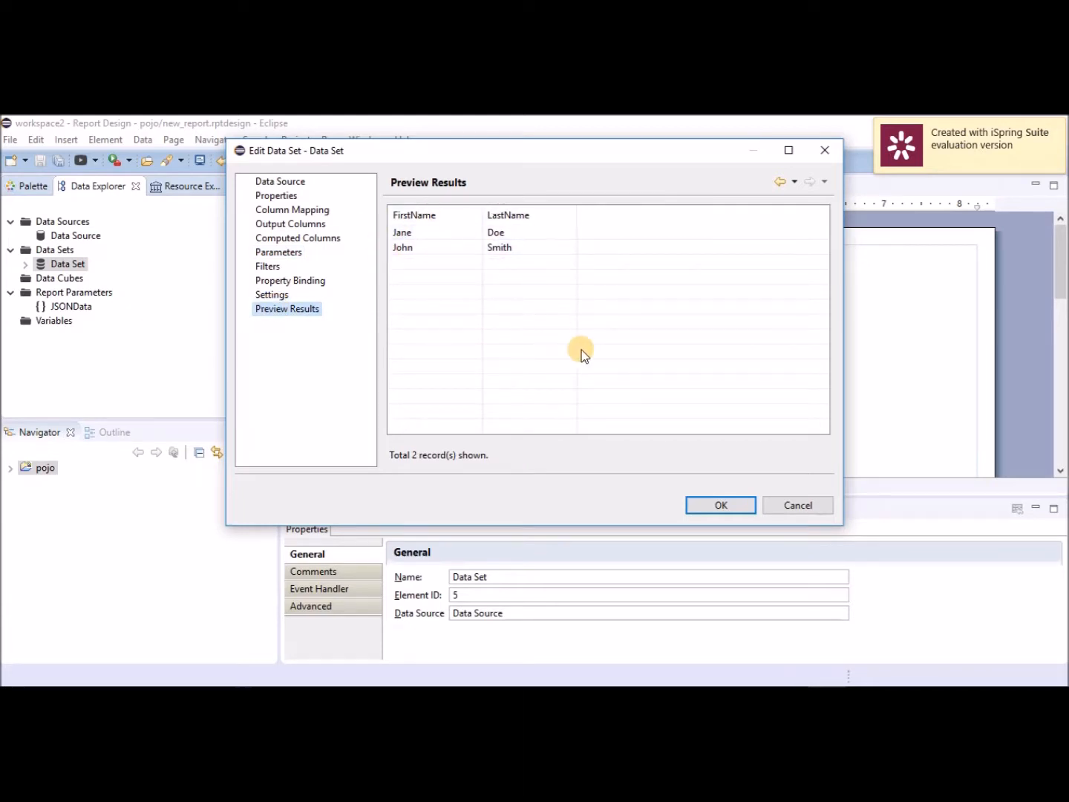
{"action": "left_click", "coordinate": [746, 504]}
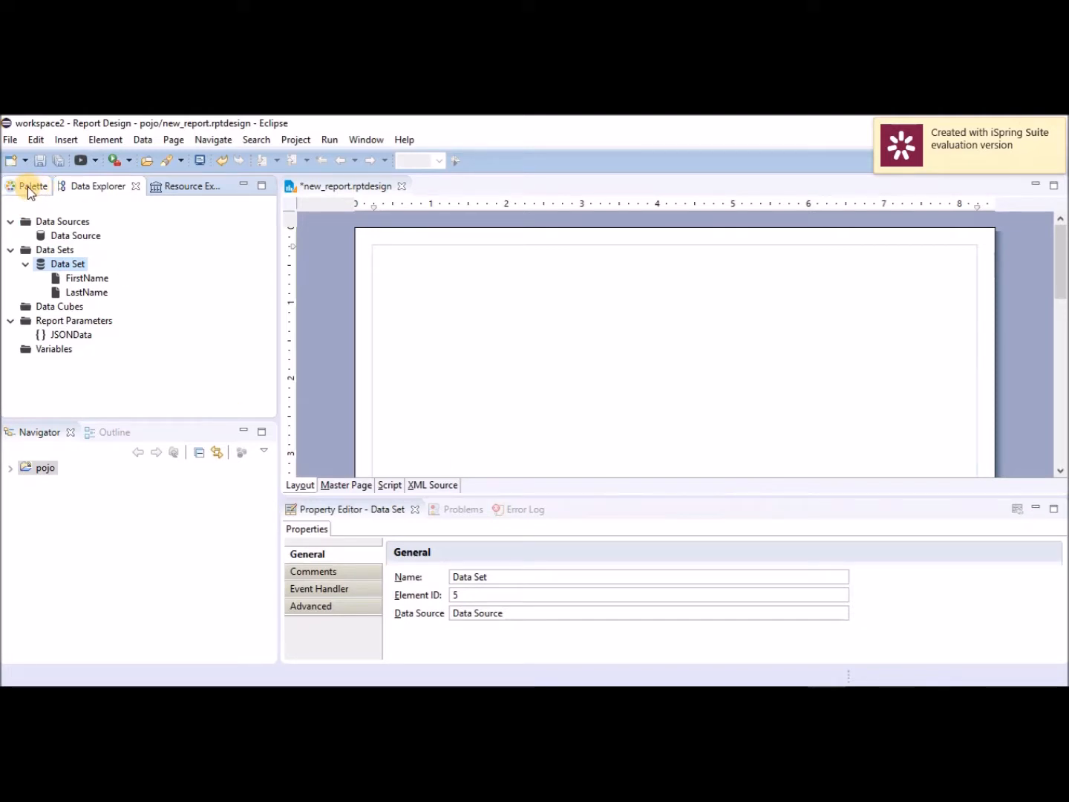
Insert the data set into the report layout as a table with the FirstName and LastName columns.
{"action": "left_click_drag", "start_coordinate": [64, 268], "coordinate": [384, 308]}
{"action": "left_click", "coordinate": [375, 433]}
{"action": "left_click", "coordinate": [616, 483]}
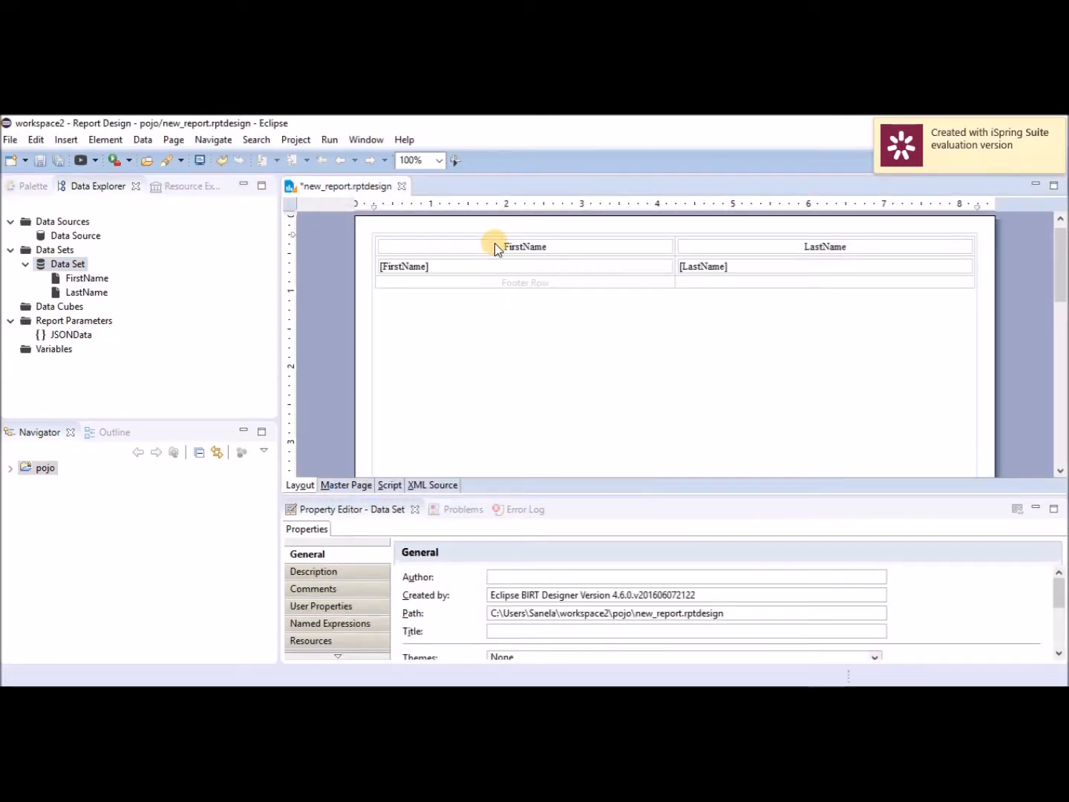
View the report in the web viewer using the default JSONData parameter value.
{"action": "left_click", "coordinate": [328, 142]}
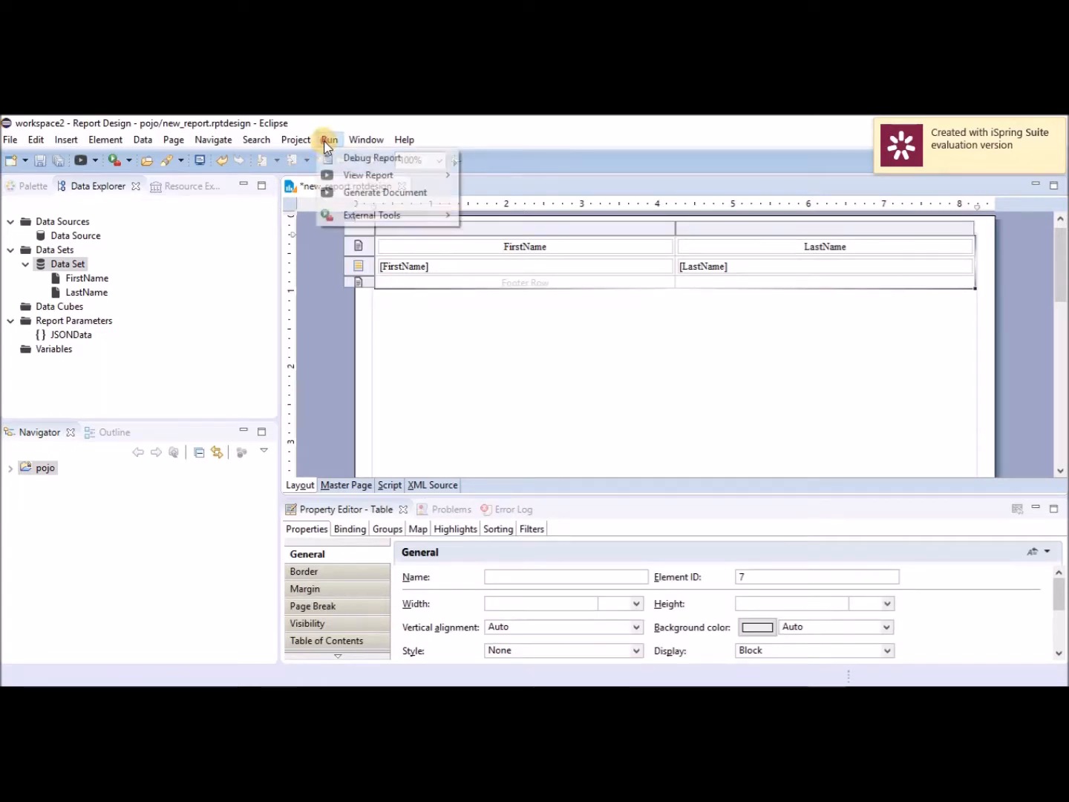
{"action": "mouse_move", "coordinate": [342, 176]}
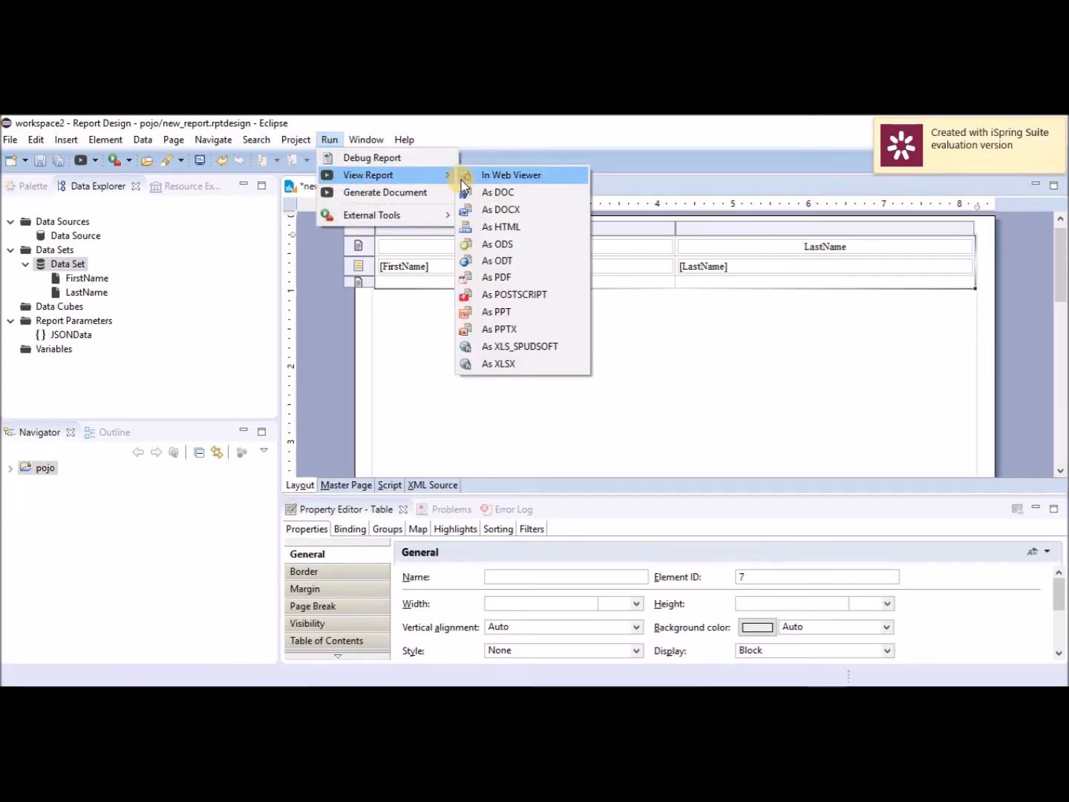
{"action": "left_click", "coordinate": [501, 178]}
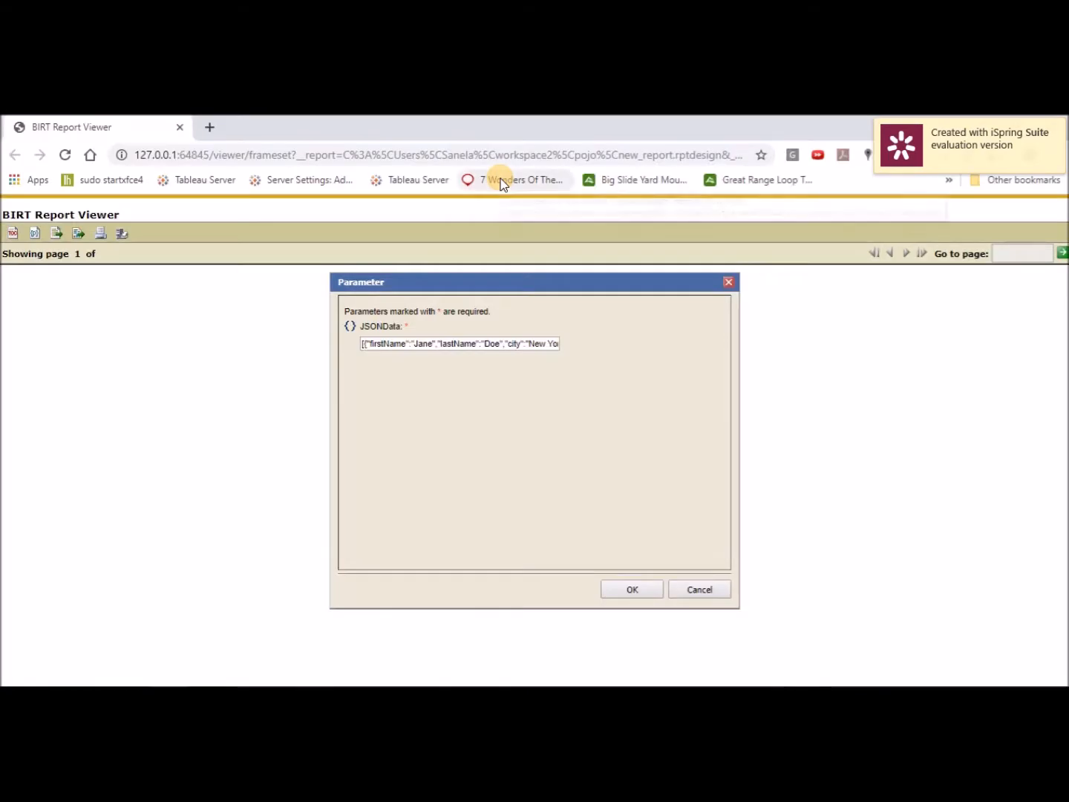
{"action": "left_click", "coordinate": [644, 589]}
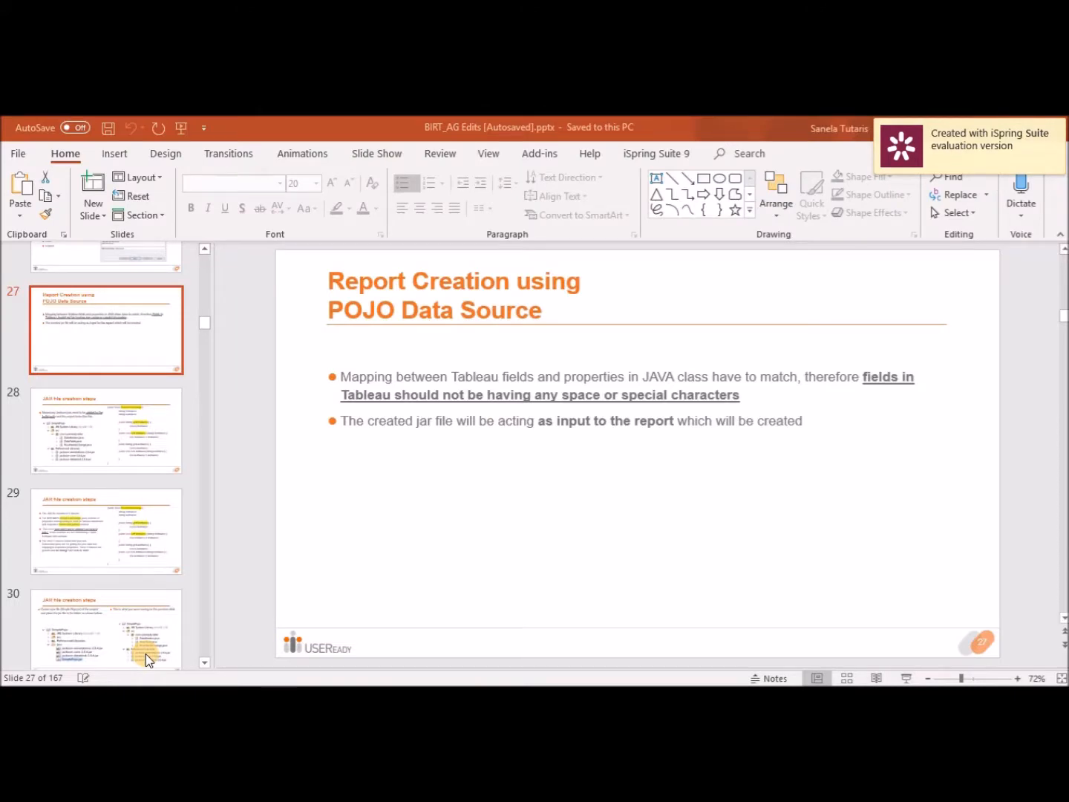
Switch to the PowerPoint presentation and start the slide show from slide 27 about report creation using a POJO data source.
{"action": "key", "text": "shift+F5"}
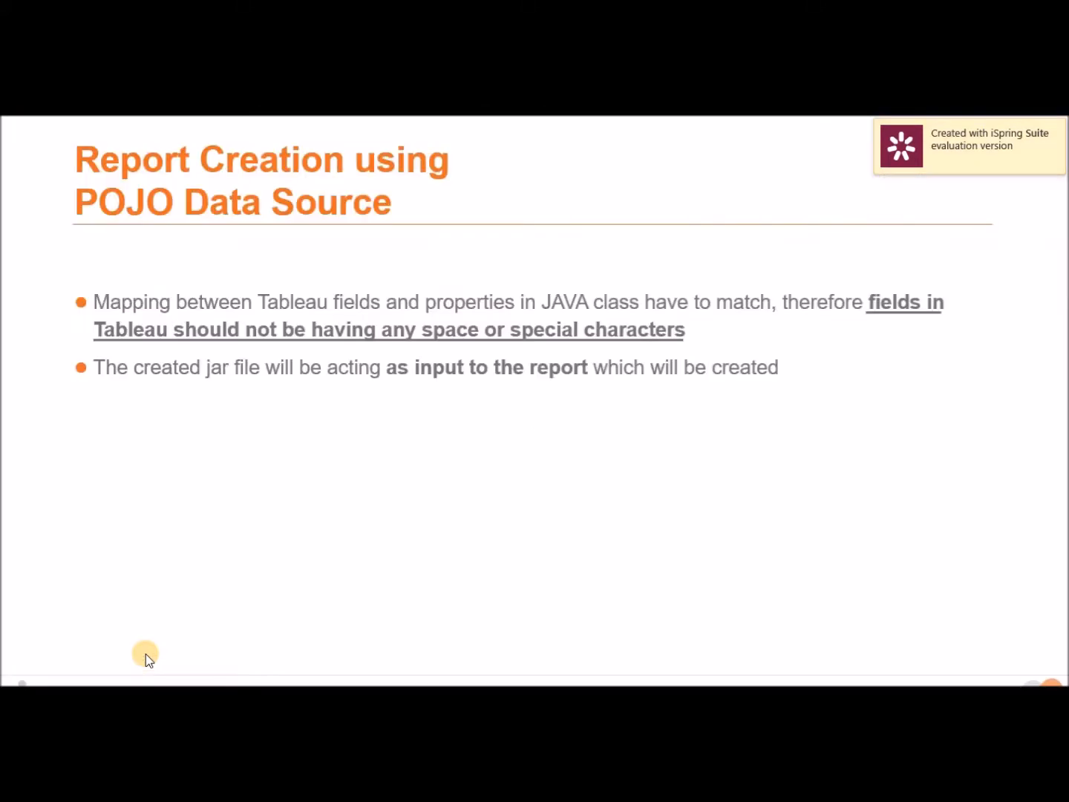
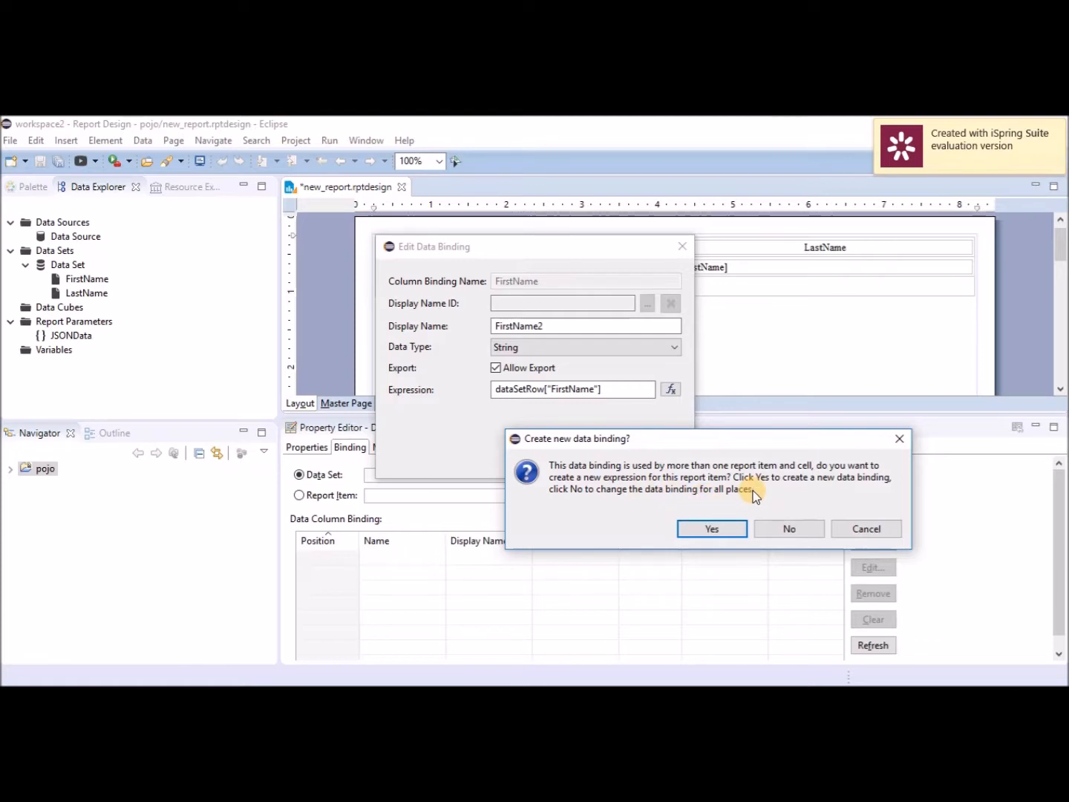
Create a separate data binding named 1 for the FirstName item below the detail row, and select the table.
{"action": "left_click", "coordinate": [713, 528]}
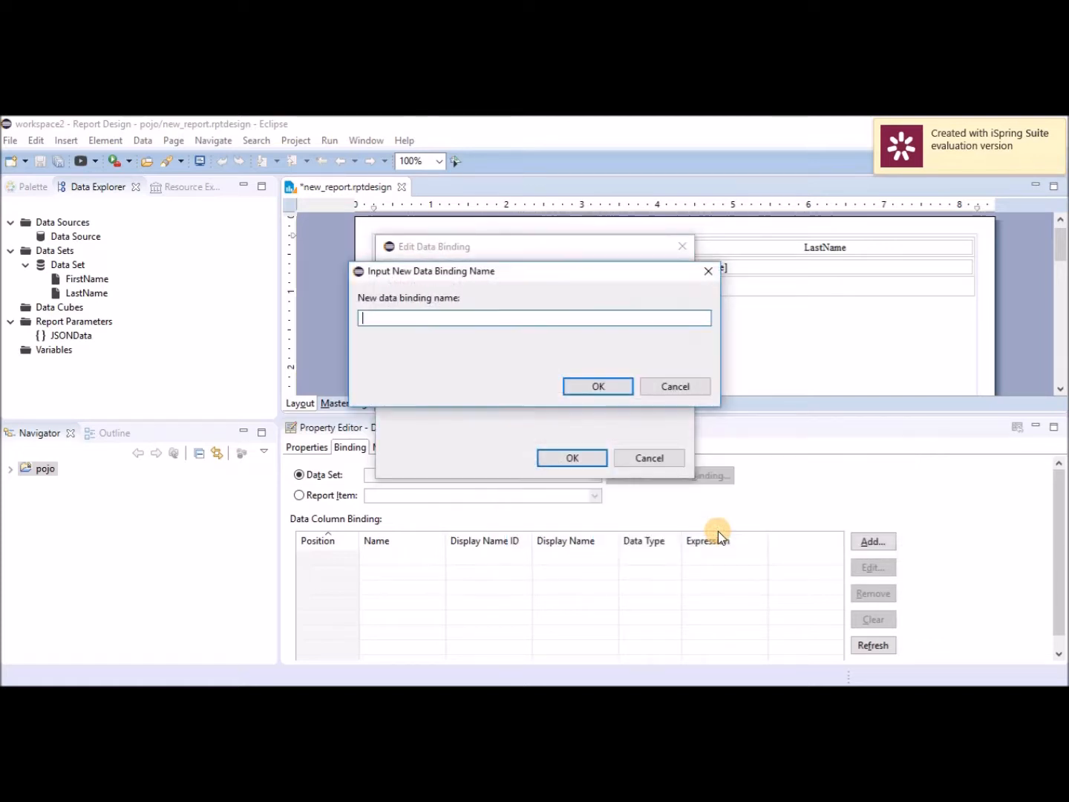
{"action": "type", "text": "1"}
{"action": "left_click", "coordinate": [585, 382]}
{"action": "mouse_move", "coordinate": [415, 282]}
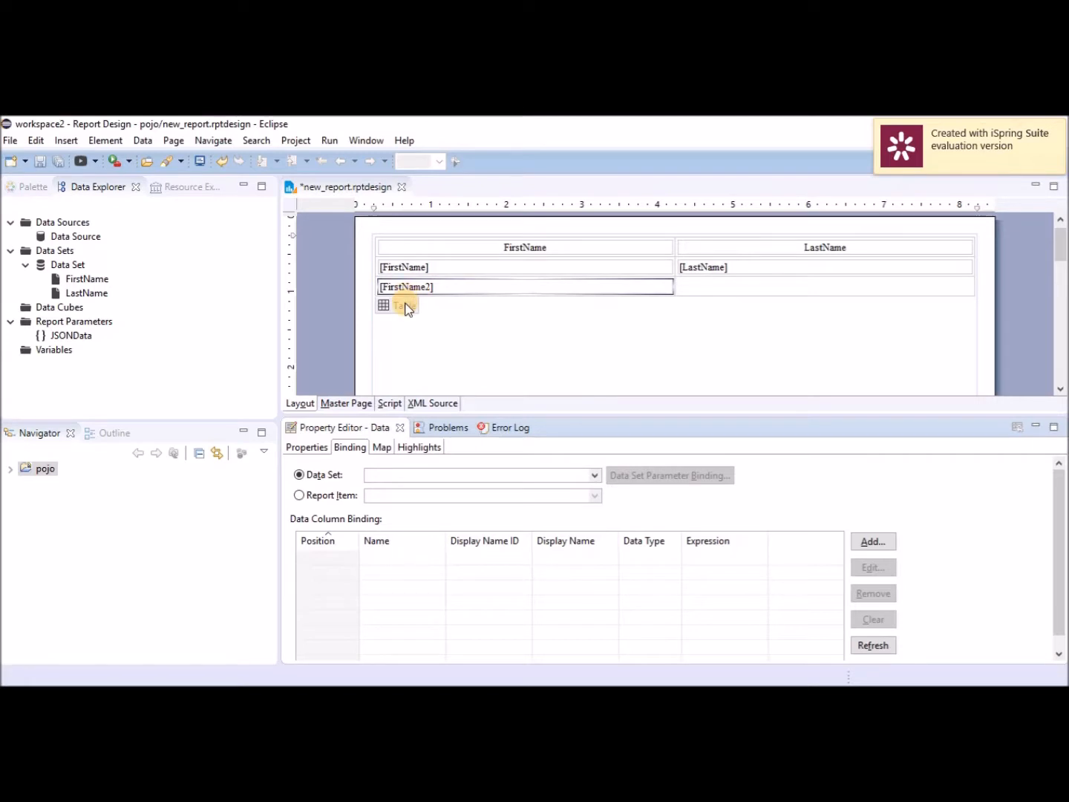
{"action": "left_click", "coordinate": [405, 306]}
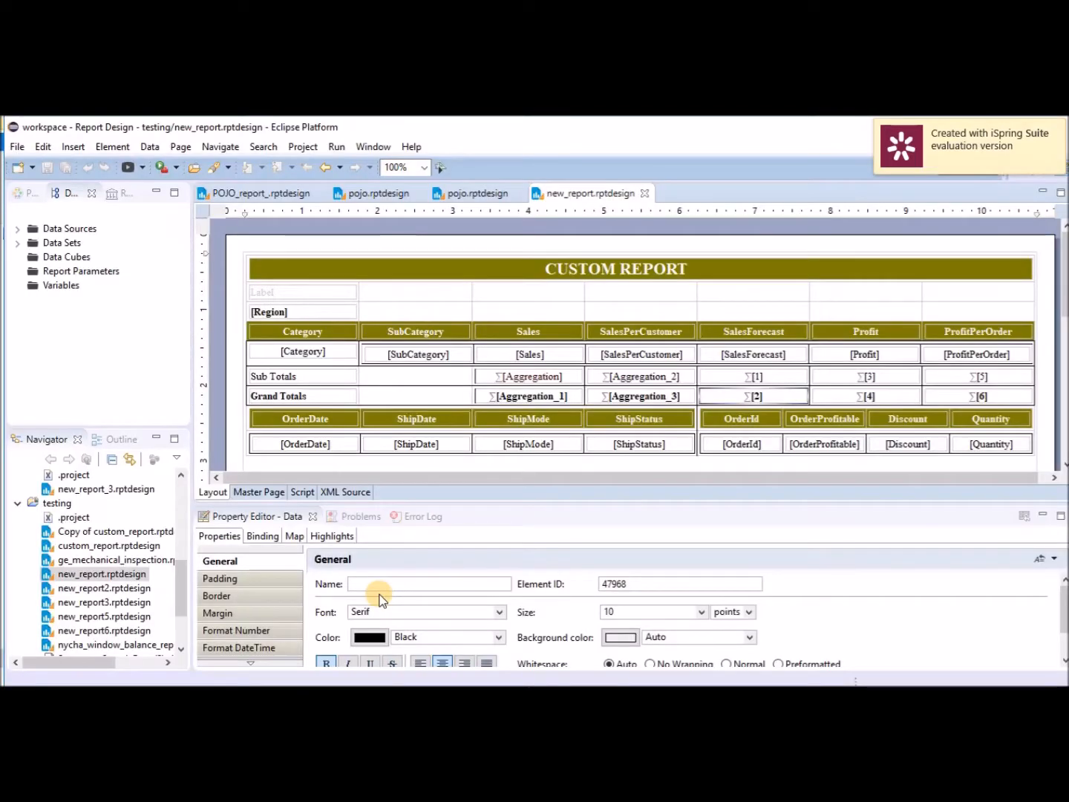
Examine the aggregation settings of the Sales column's subtotal and grand total in the custom report.
{"action": "double_click", "coordinate": [551, 378]}
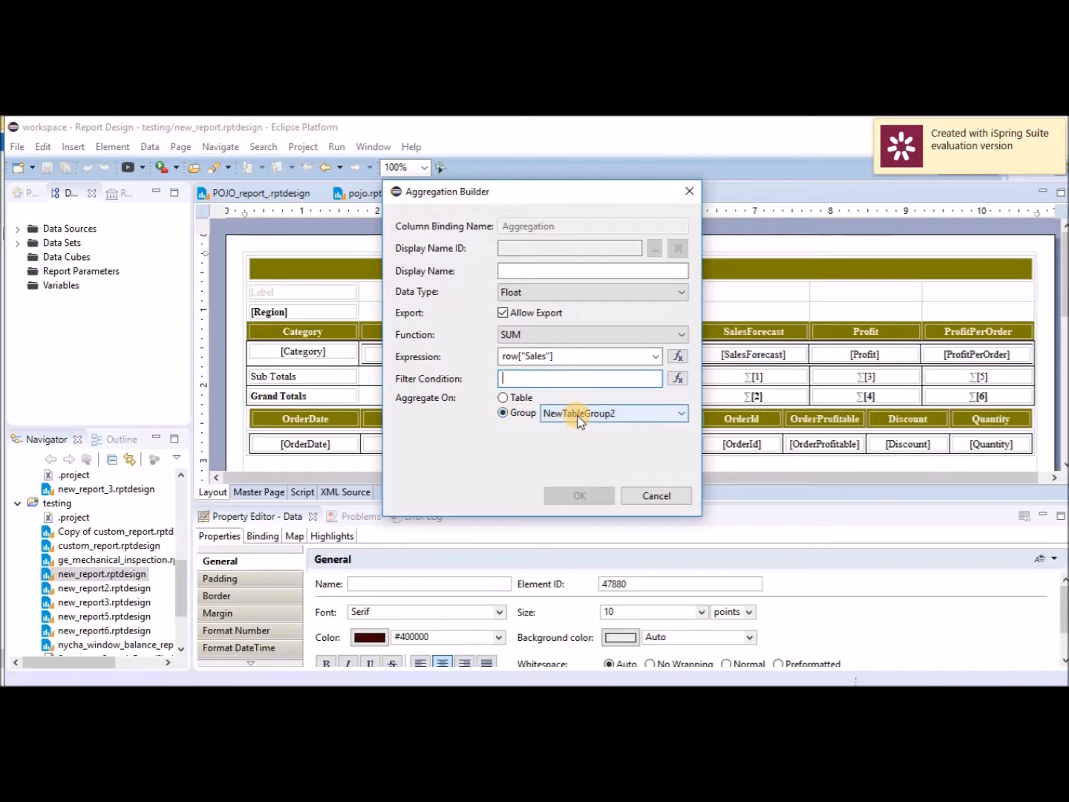
{"action": "left_click", "coordinate": [657, 495]}
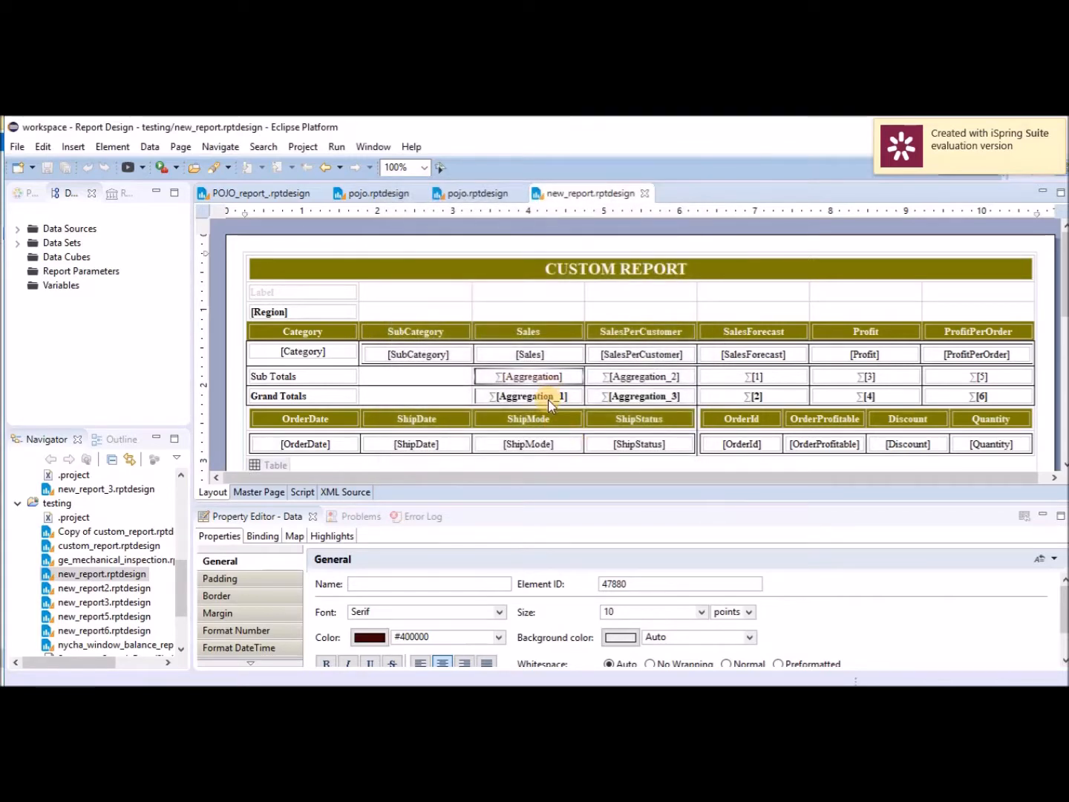
{"action": "double_click", "coordinate": [548, 397]}
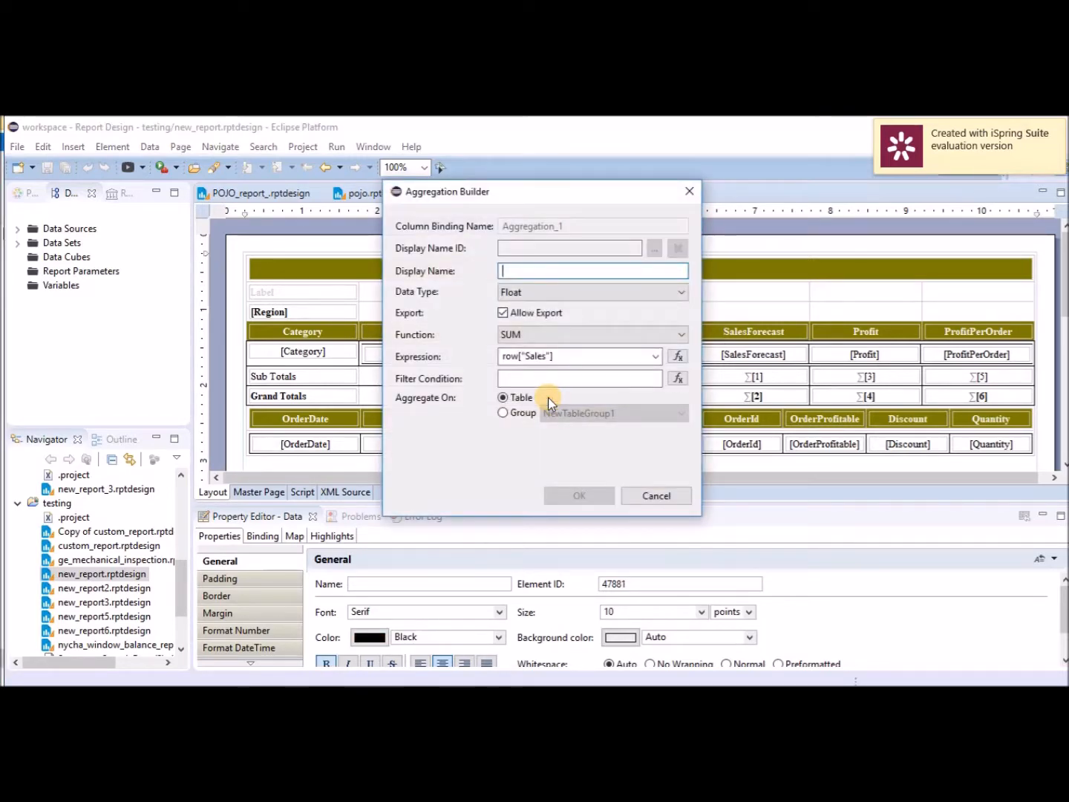
{"action": "left_click", "coordinate": [507, 399]}
{"action": "left_click", "coordinate": [663, 496]}
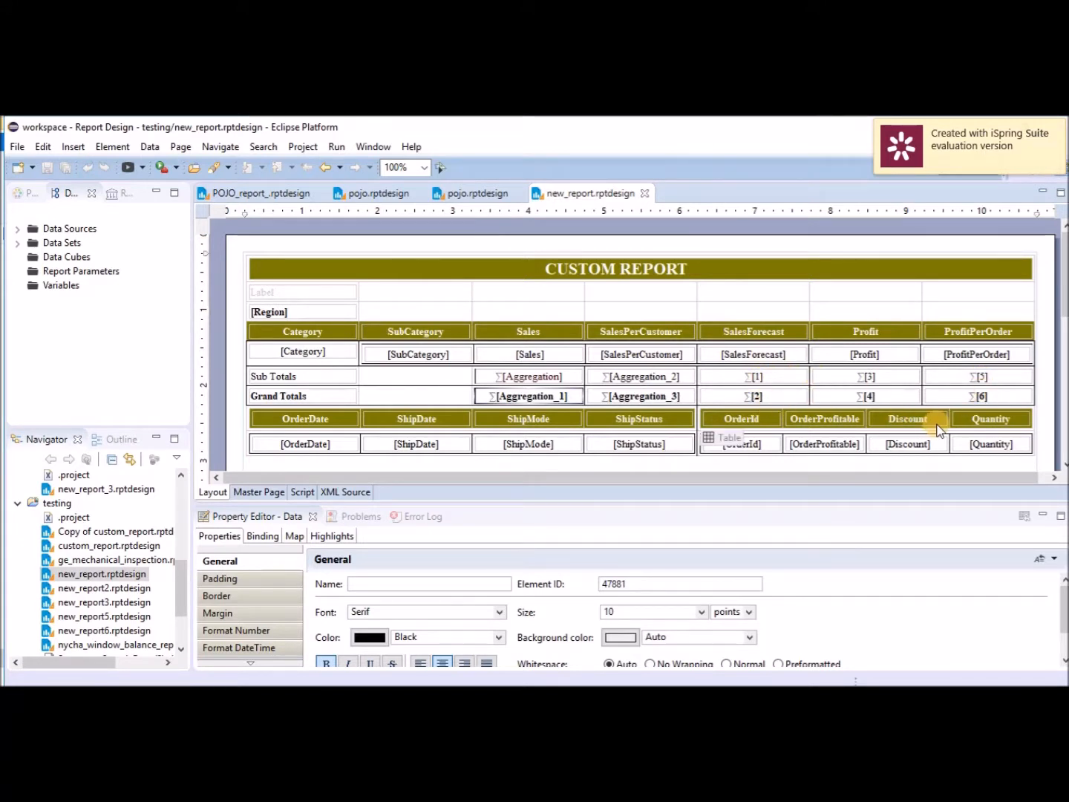
Review the data set and column bindings of the order details table and the main report table.
{"action": "left_click", "coordinate": [267, 534]}
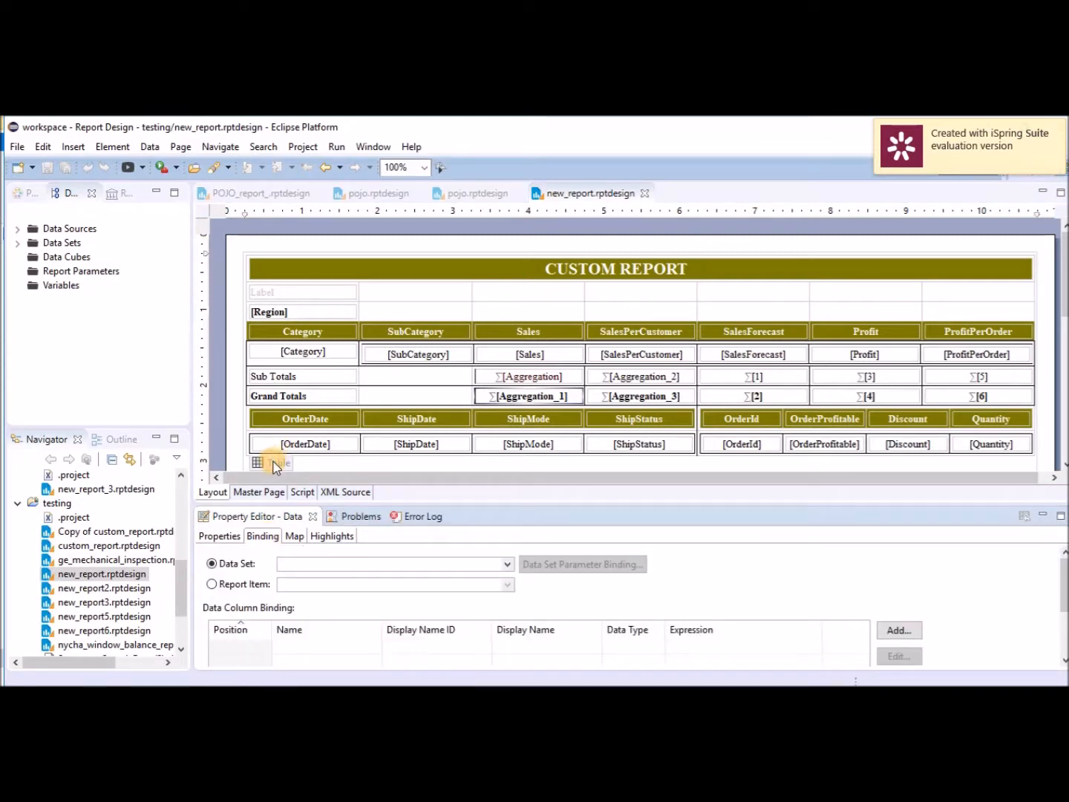
{"action": "left_click", "coordinate": [276, 464]}
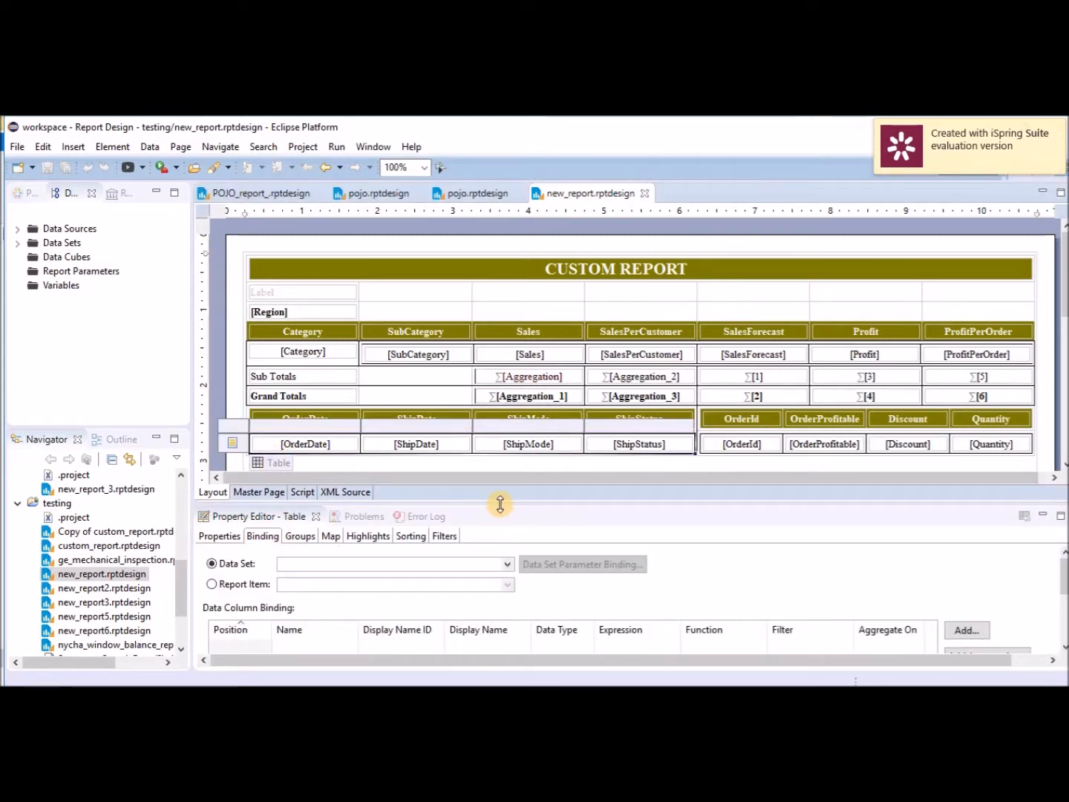
{"action": "left_click_drag", "start_coordinate": [500, 504], "coordinate": [501, 437]}
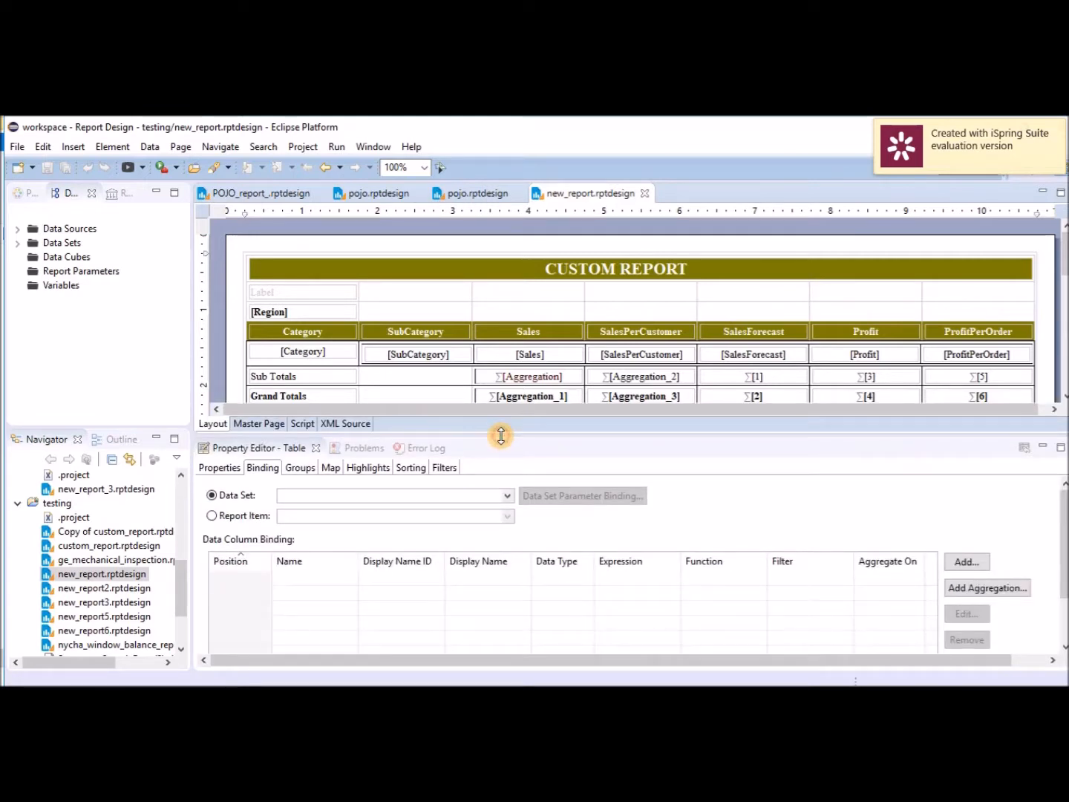
{"action": "left_click", "coordinate": [1042, 350]}
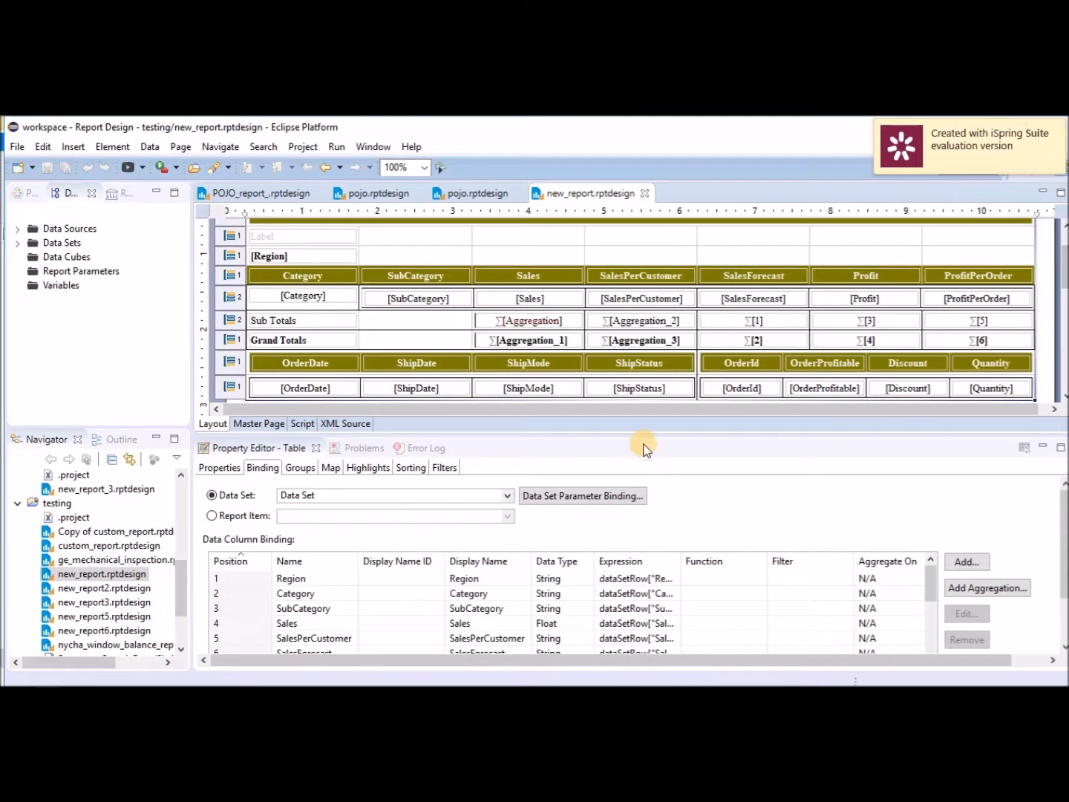
{"action": "left_click_drag", "start_coordinate": [641, 436], "coordinate": [637, 363]}
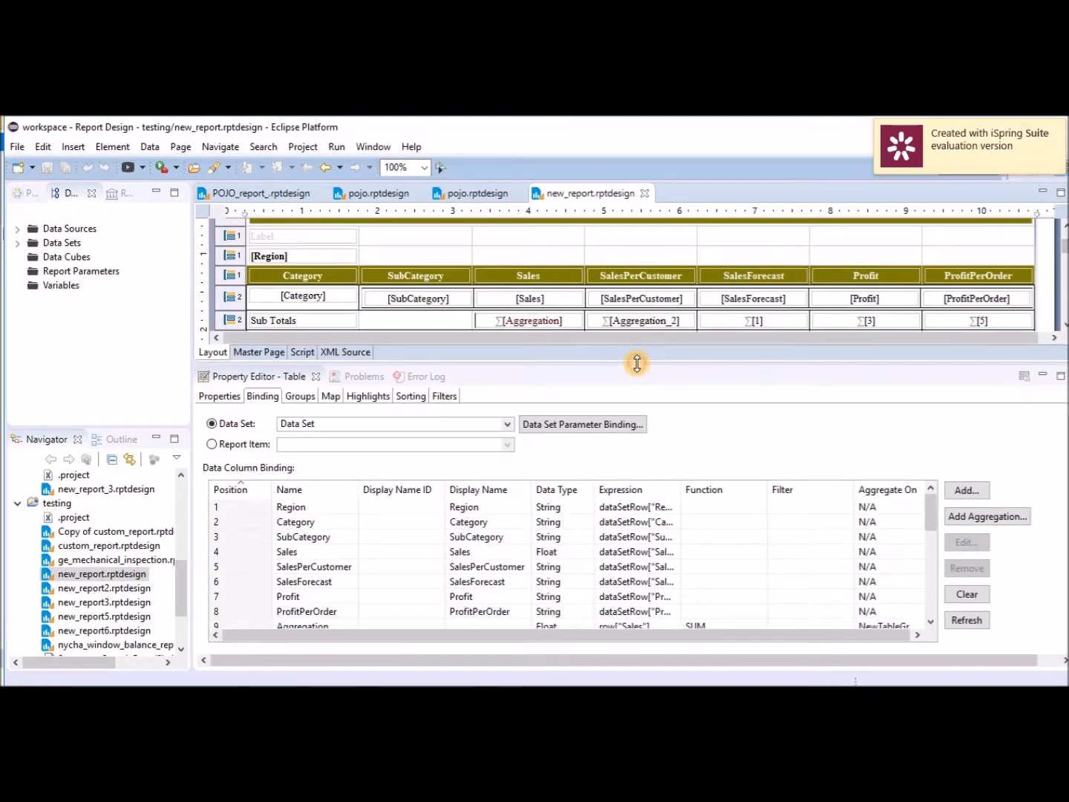
{"action": "left_click_drag", "start_coordinate": [932, 515], "coordinate": [932, 616]}
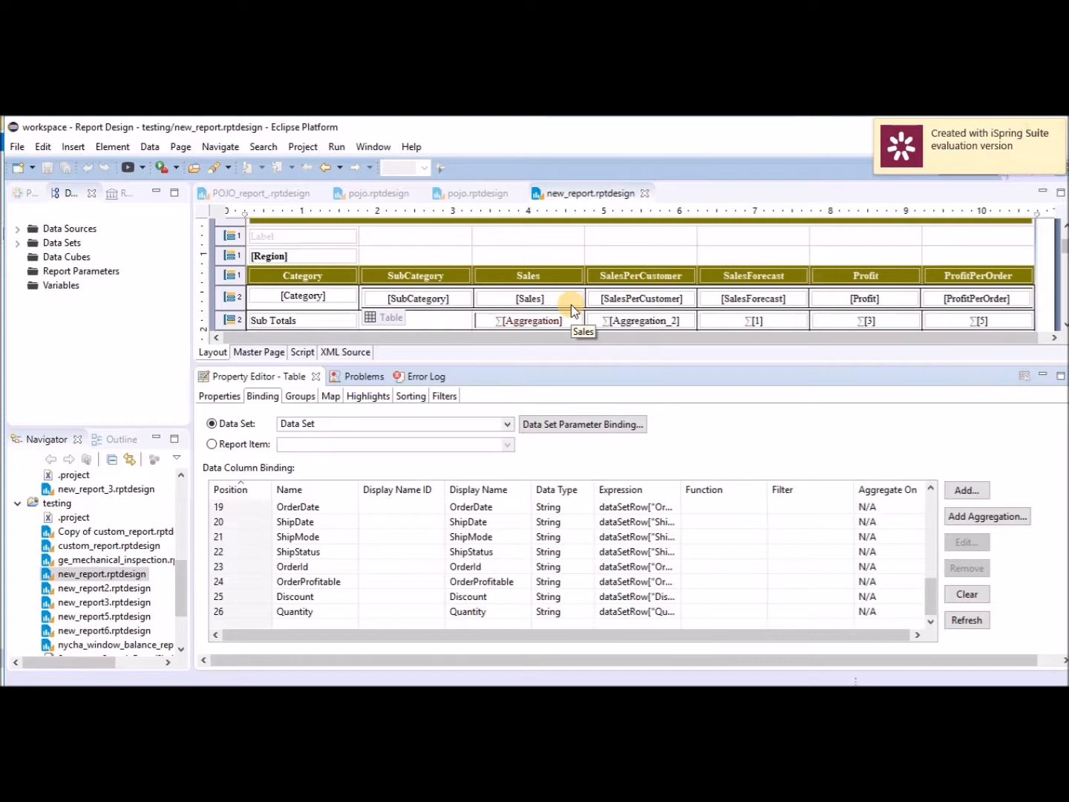
{"action": "left_click", "coordinate": [508, 424]}
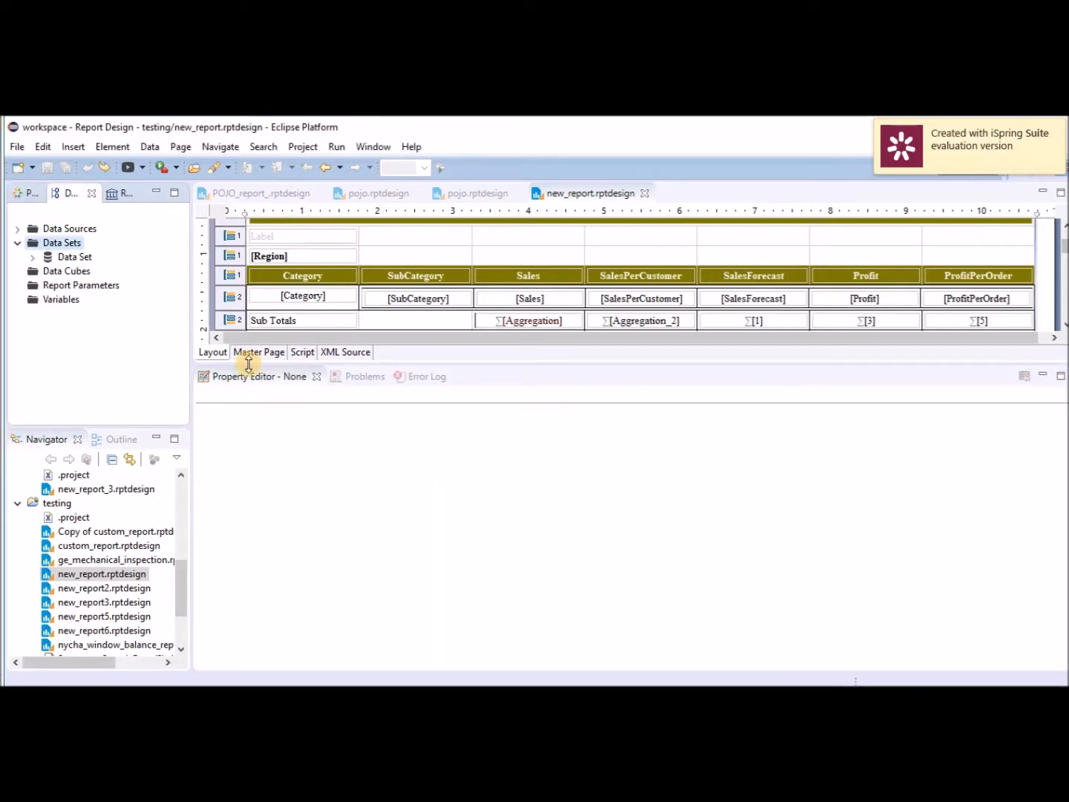
Inspect the connection settings of the custom report's Excel data source and close them without changes.
{"action": "left_click", "coordinate": [17, 229]}
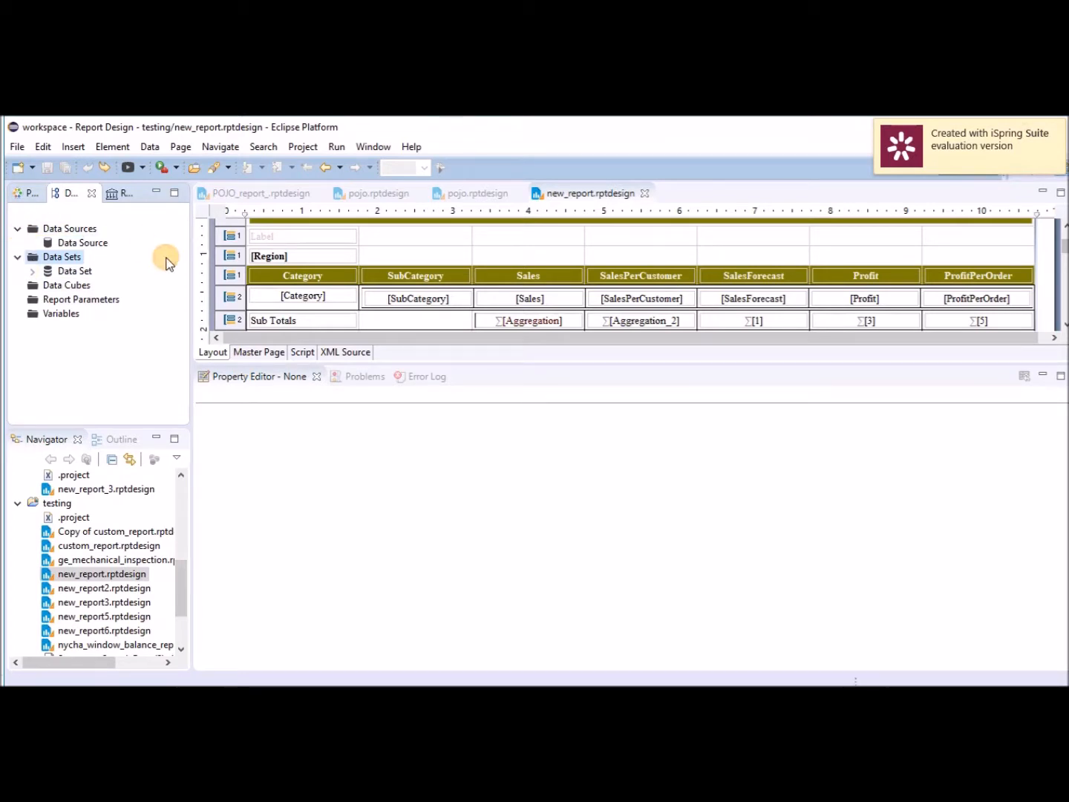
{"action": "left_click", "coordinate": [69, 244]}
{"action": "double_click", "coordinate": [69, 244]}
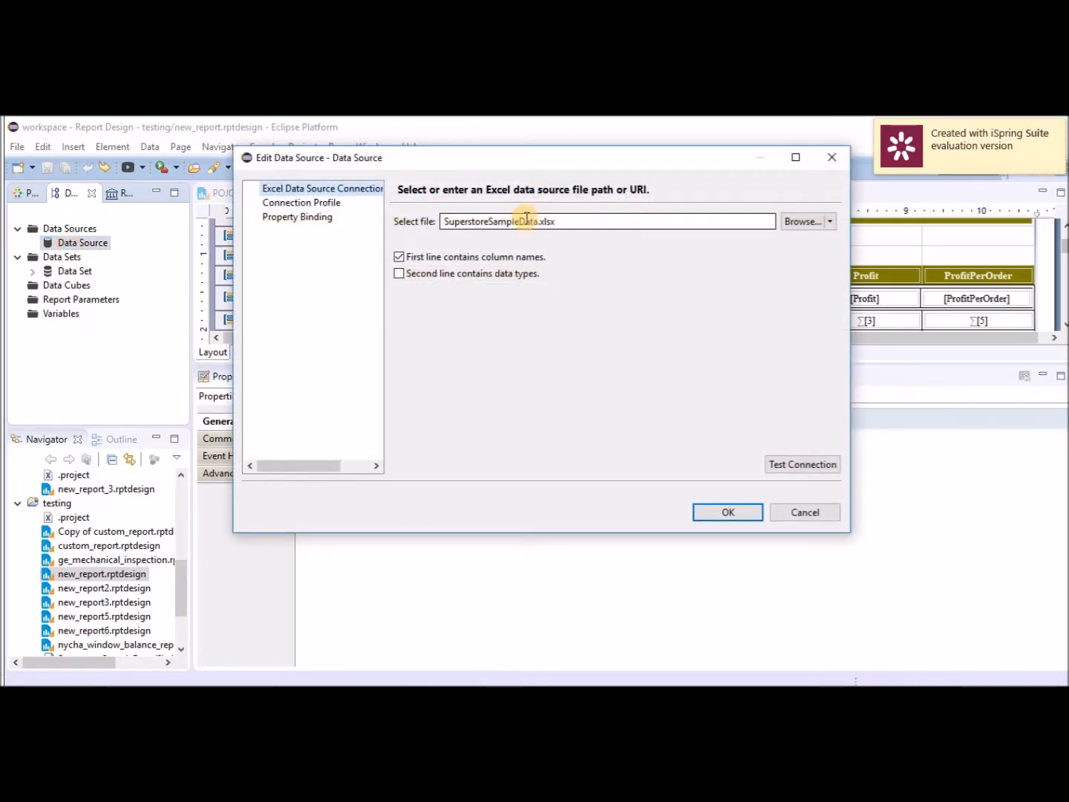
{"action": "left_click", "coordinate": [838, 162]}
Open the custom report's data set and review its output columns and result preview.
{"action": "double_click", "coordinate": [56, 256]}
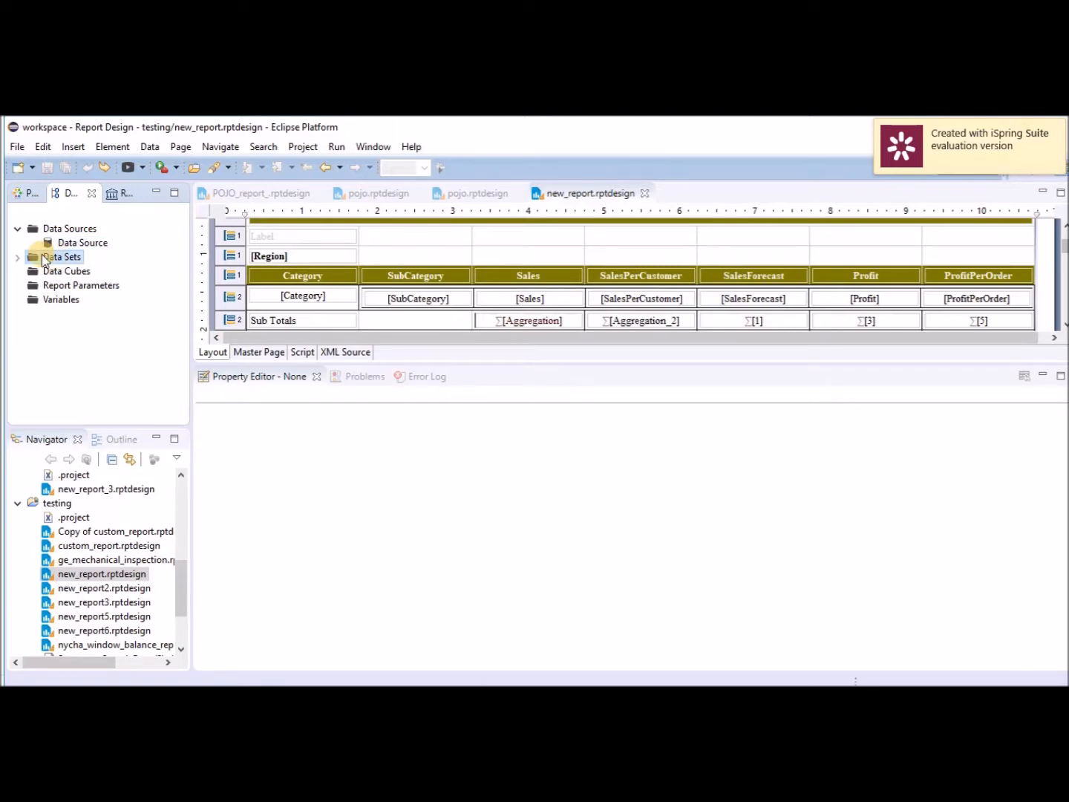
{"action": "left_click", "coordinate": [18, 258]}
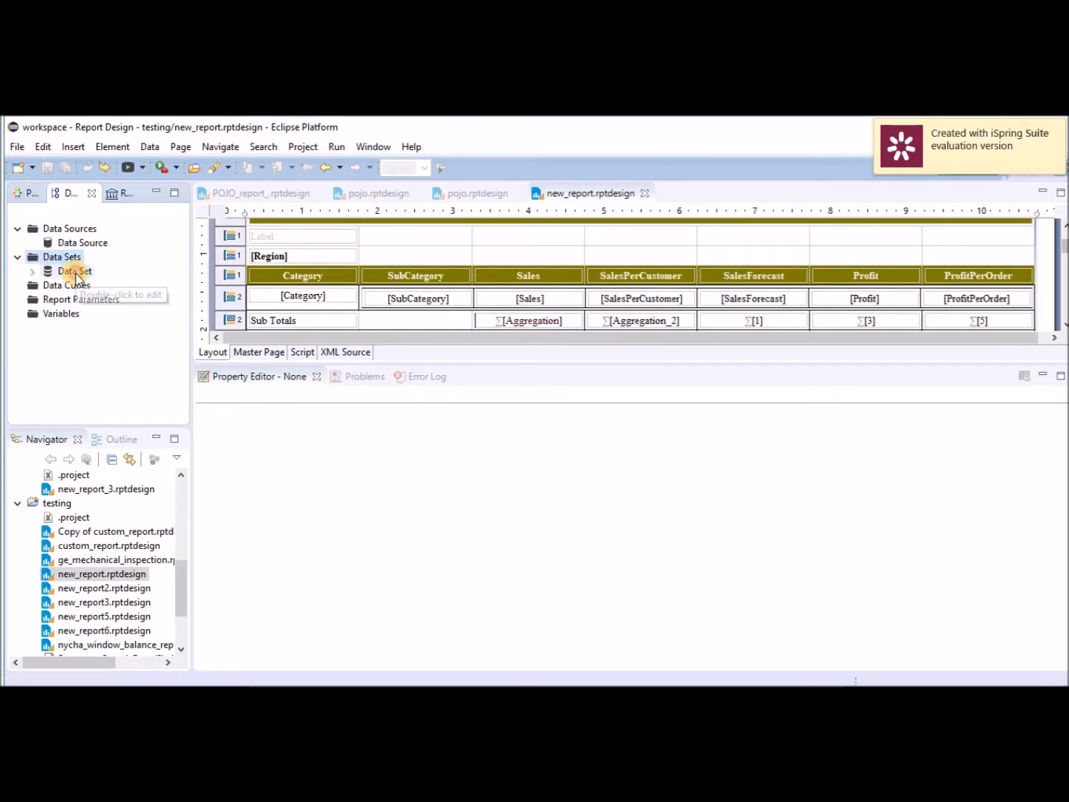
{"action": "double_click", "coordinate": [71, 271]}
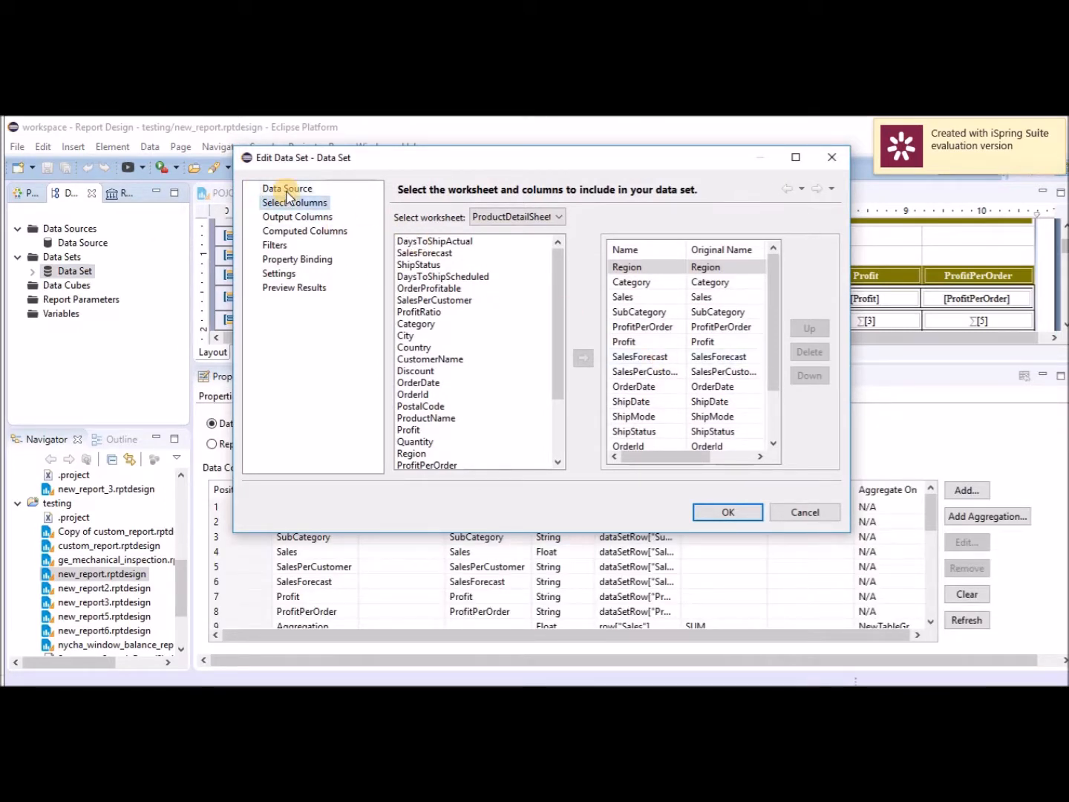
{"action": "left_click", "coordinate": [293, 217]}
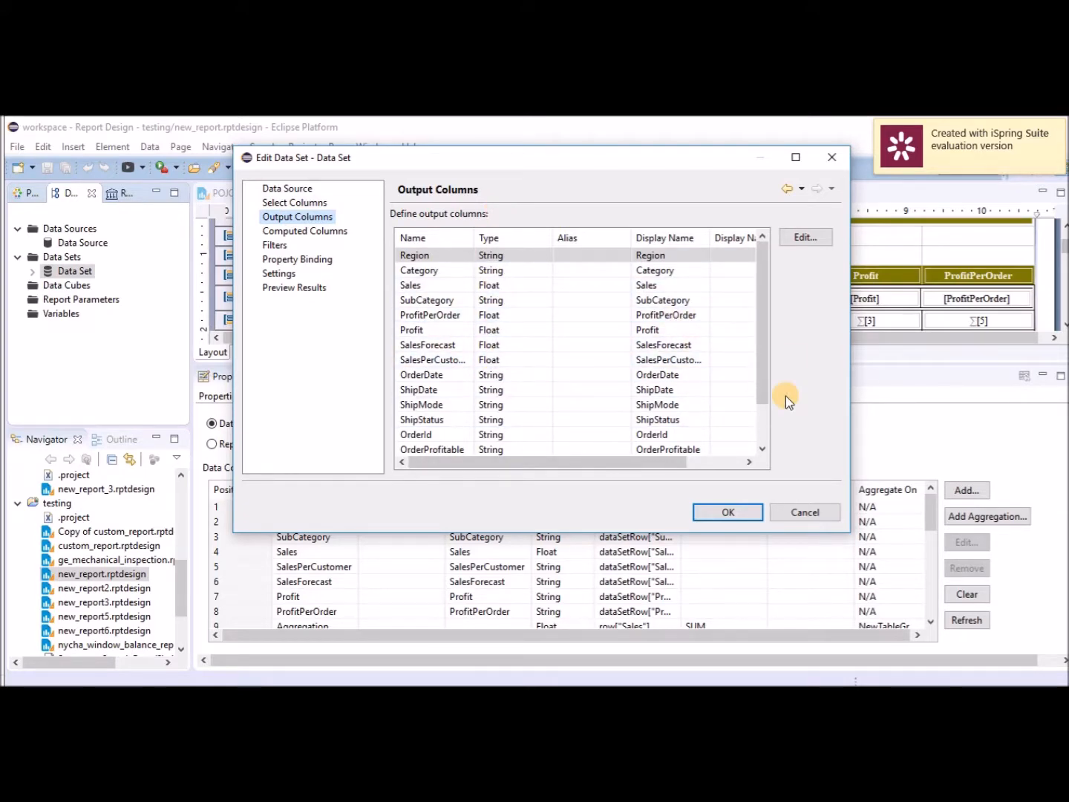
{"action": "left_click", "coordinate": [795, 157]}
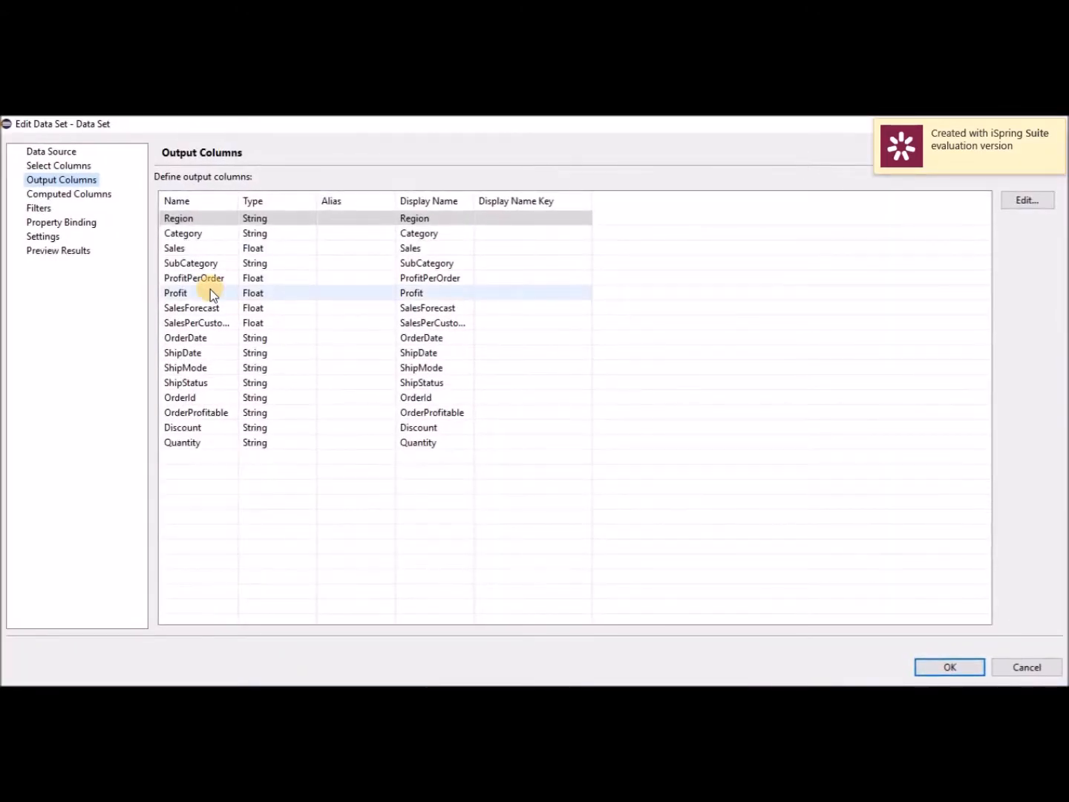
{"action": "left_click", "coordinate": [88, 253]}
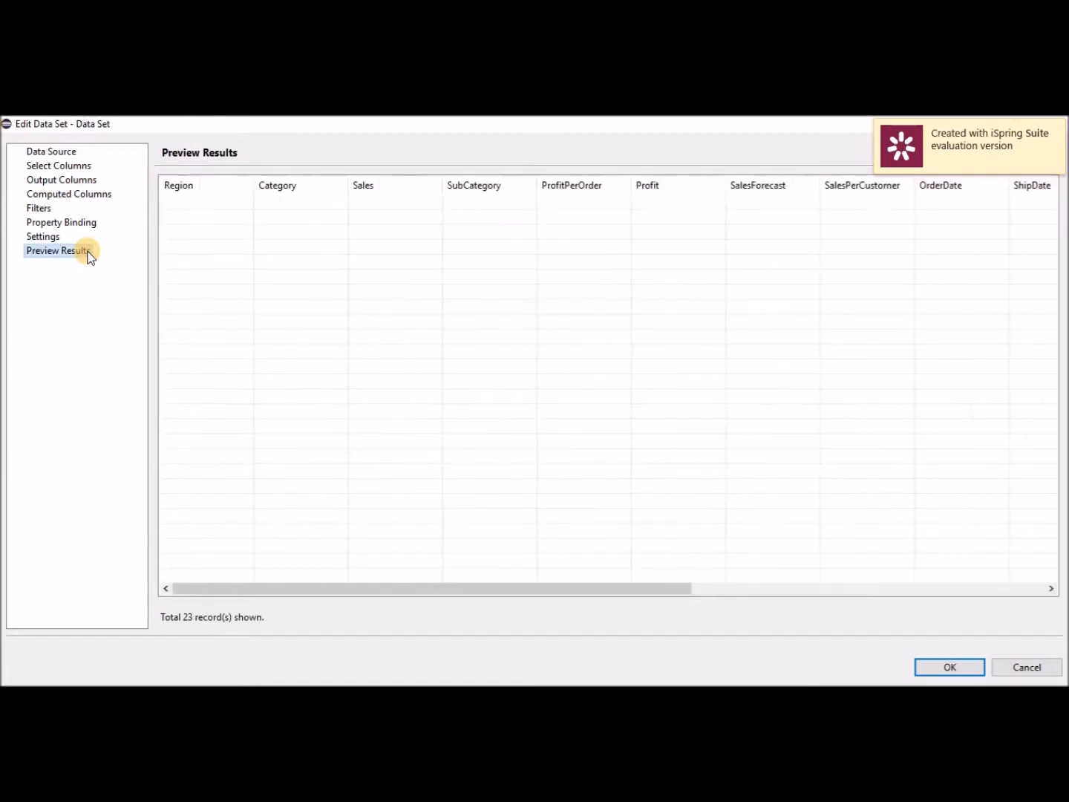
{"action": "left_click", "coordinate": [65, 196]}
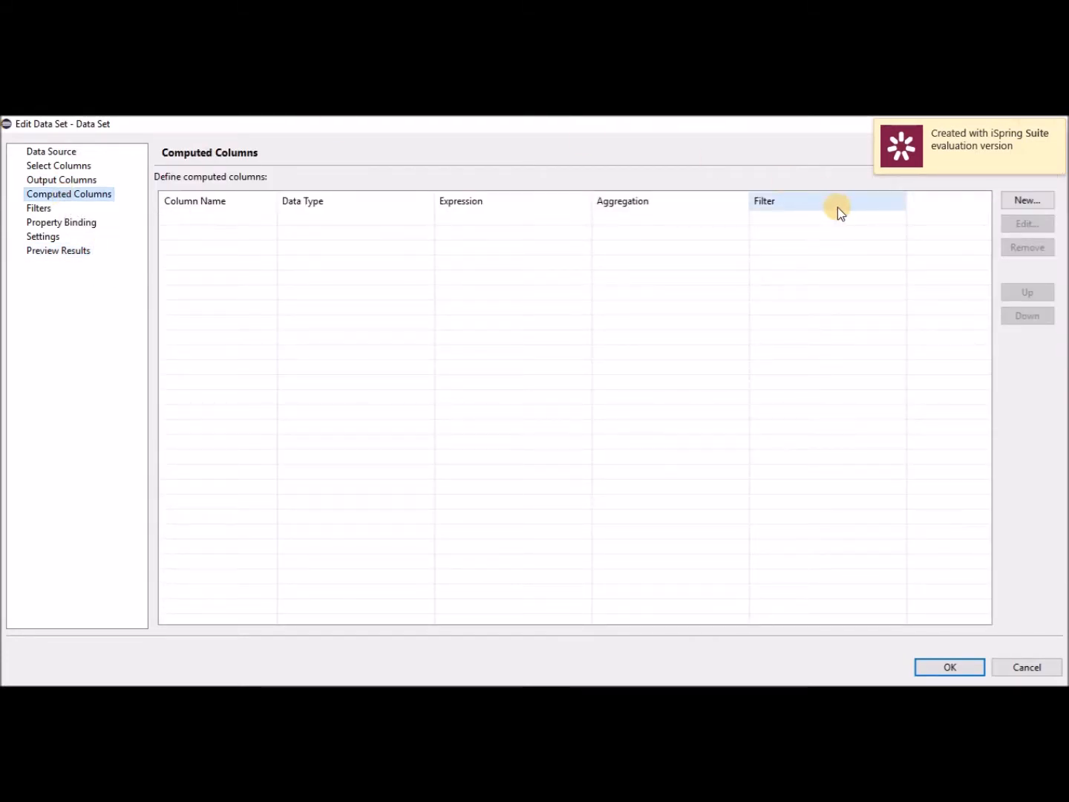
{"action": "left_click", "coordinate": [1033, 199]}
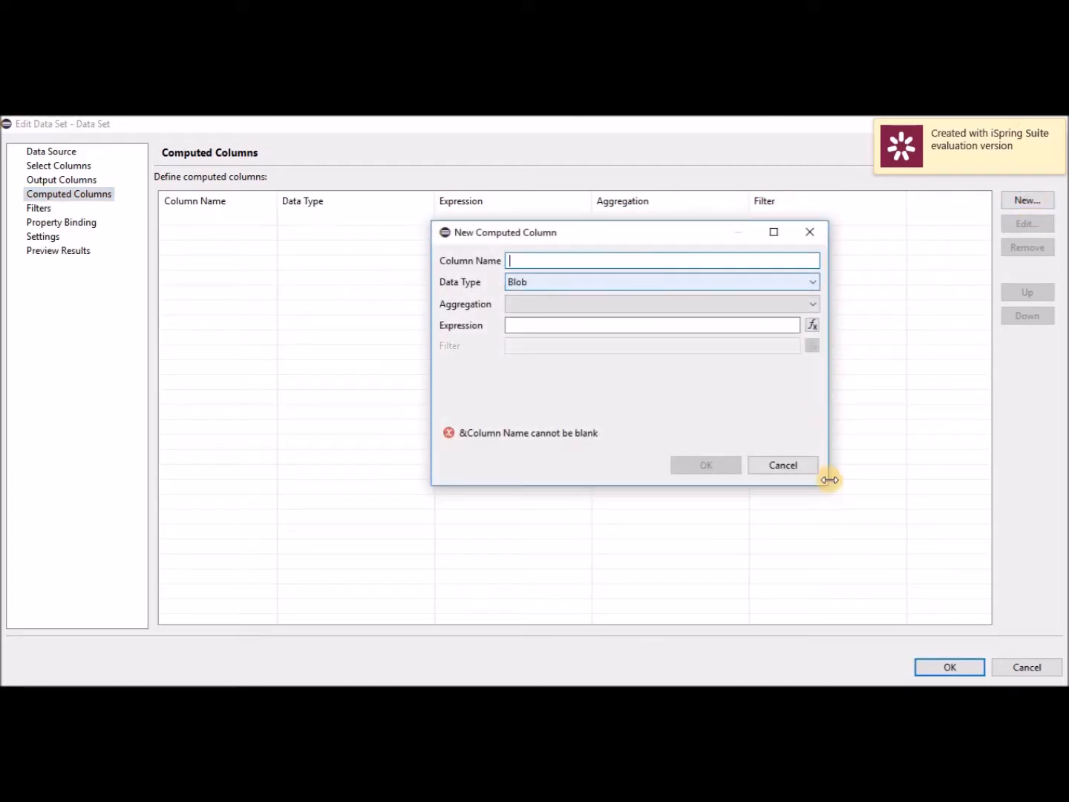
{"action": "left_click", "coordinate": [793, 466]}
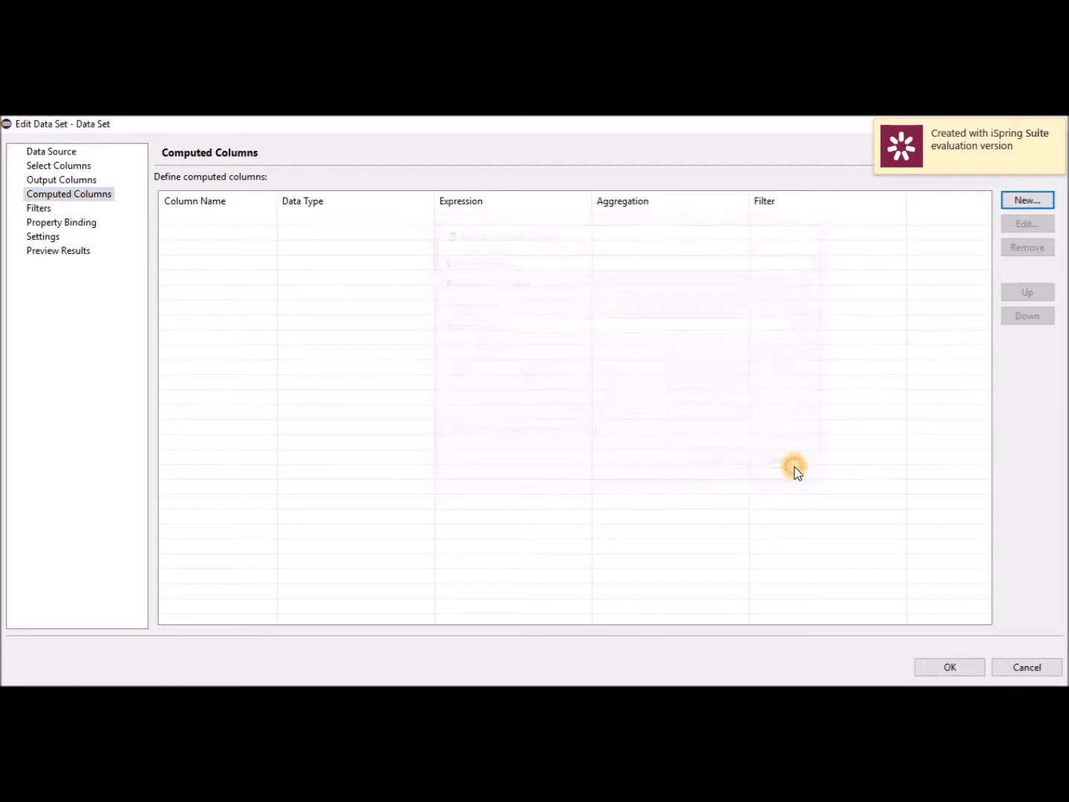
Add a computed column named a to the data set with the expression row["Sales"]*row["Profit"].
{"action": "left_click", "coordinate": [80, 180]}
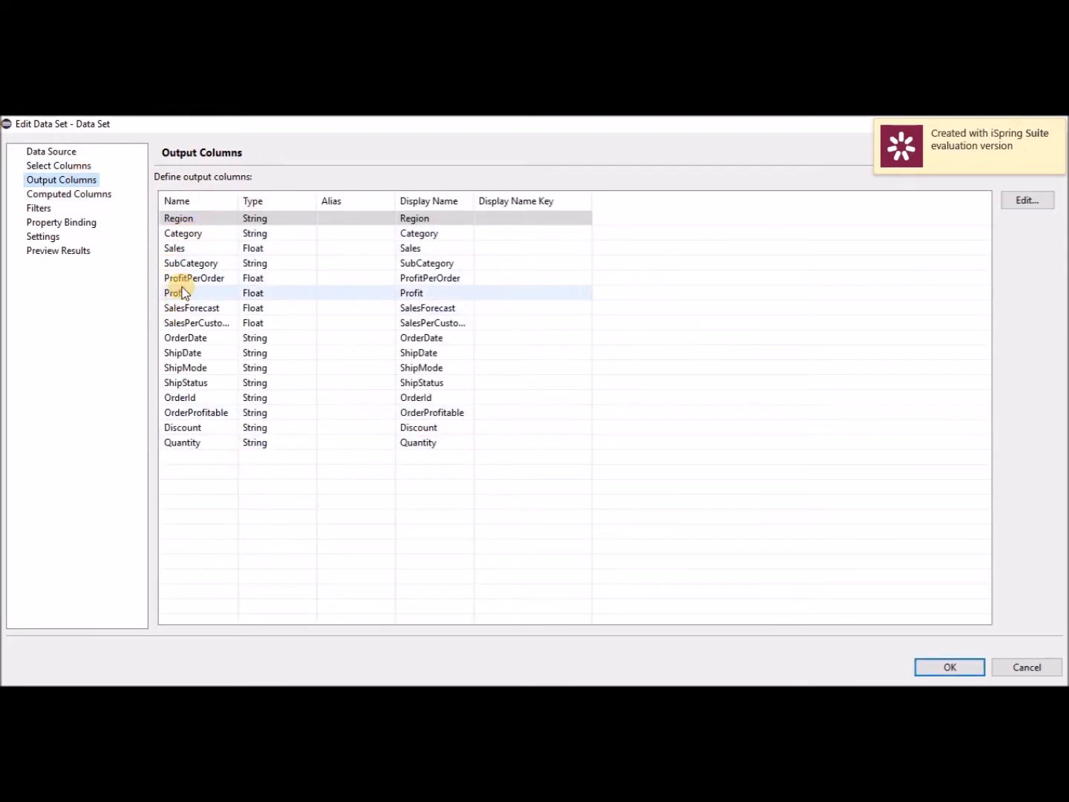
{"action": "left_click", "coordinate": [179, 250]}
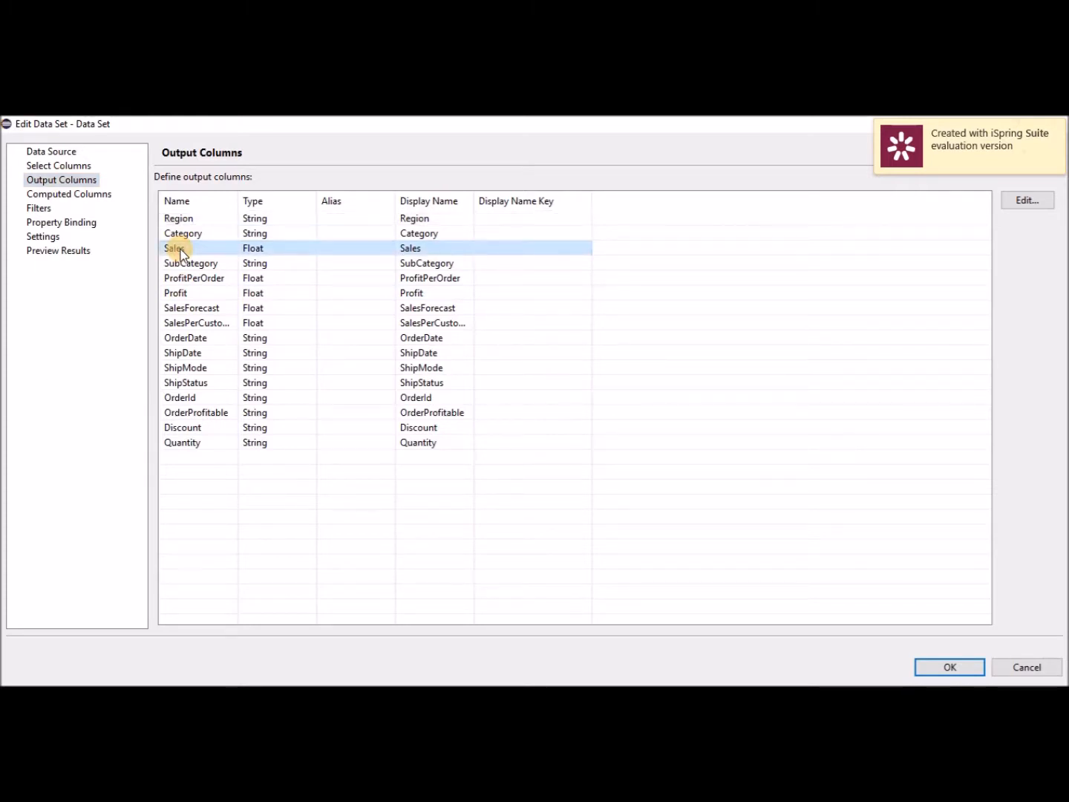
{"action": "left_click", "coordinate": [66, 195]}
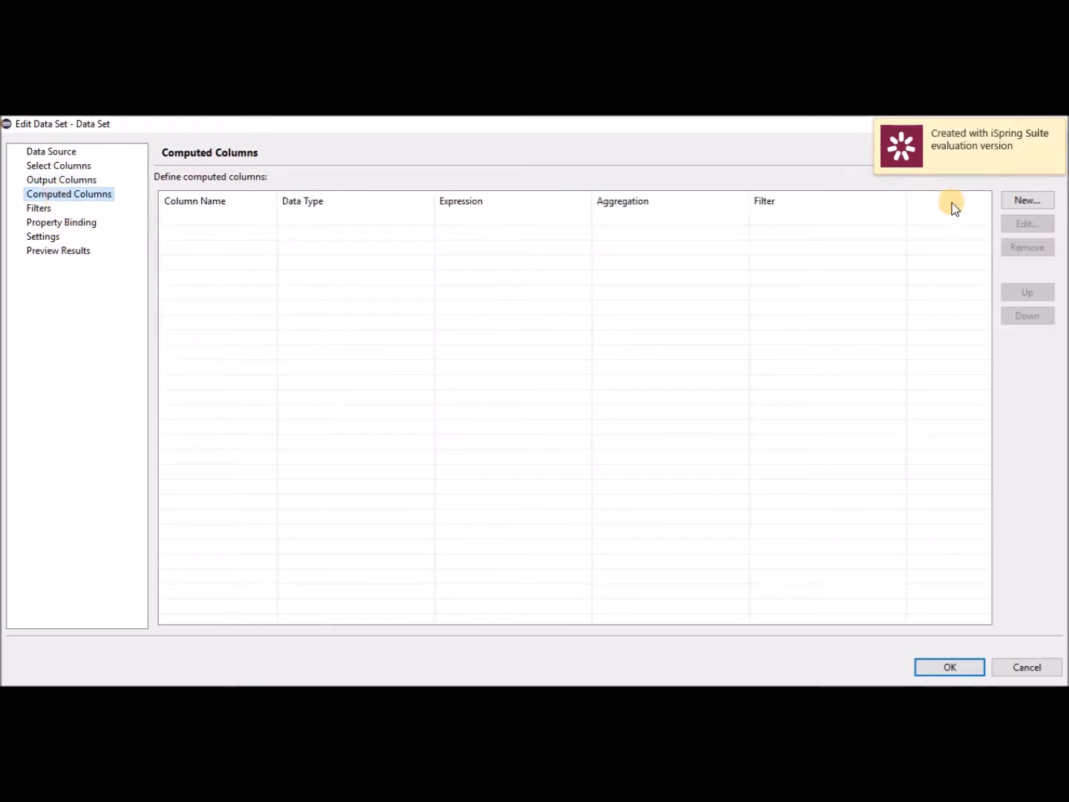
{"action": "left_click", "coordinate": [1024, 202]}
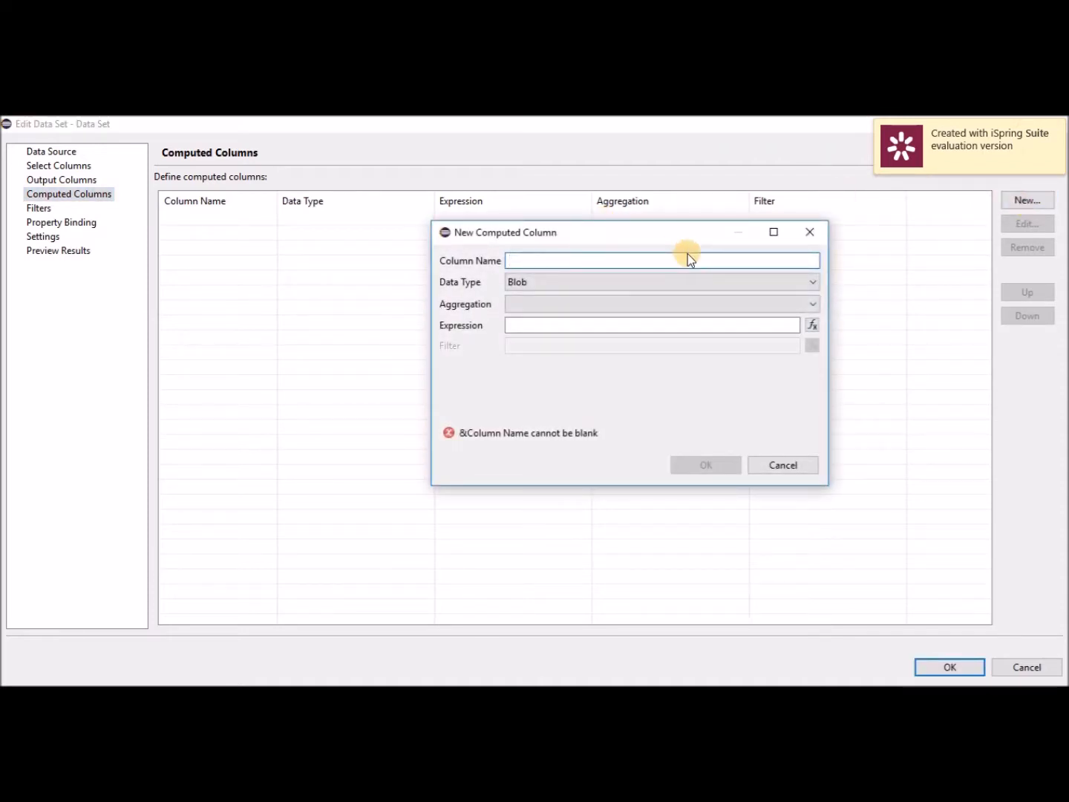
{"action": "type", "text": "a"}
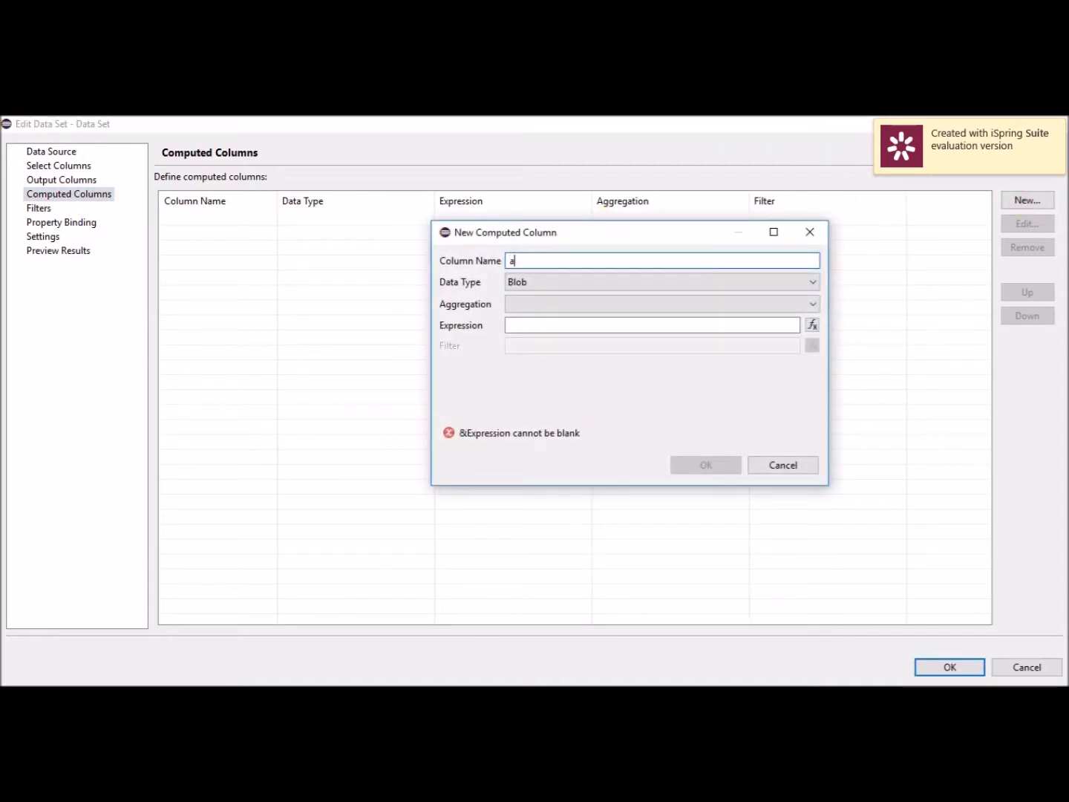
{"action": "left_click", "coordinate": [813, 325]}
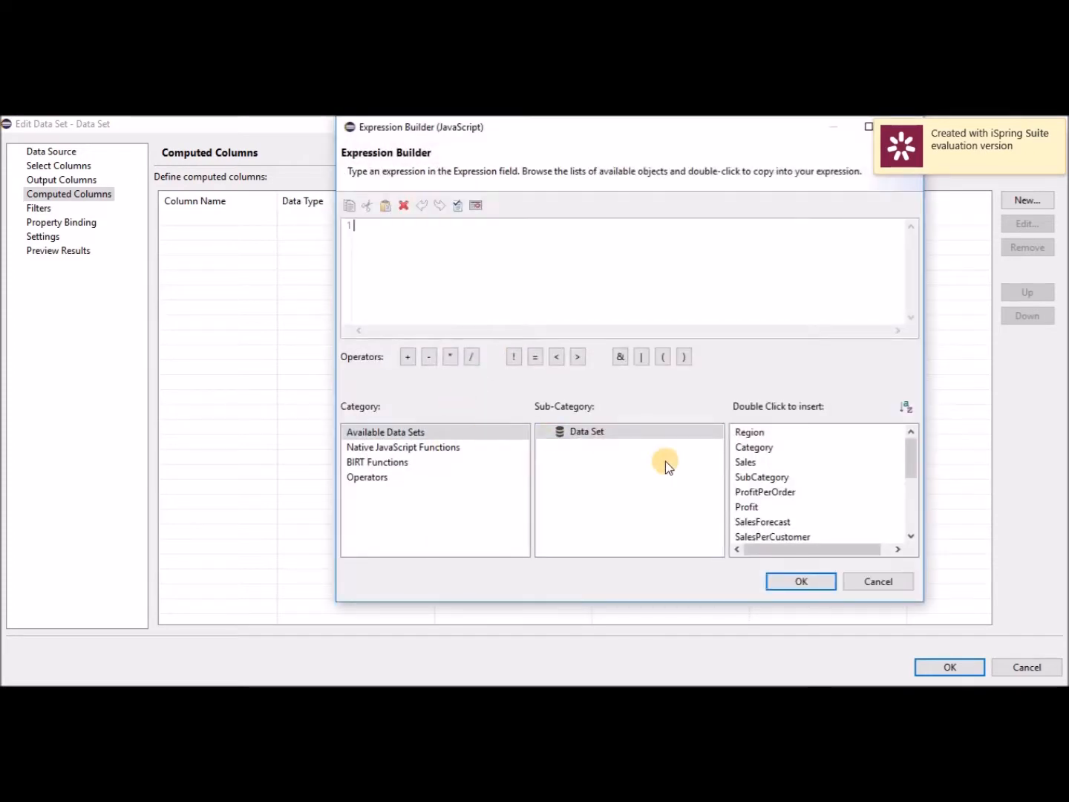
{"action": "double_click", "coordinate": [750, 462]}
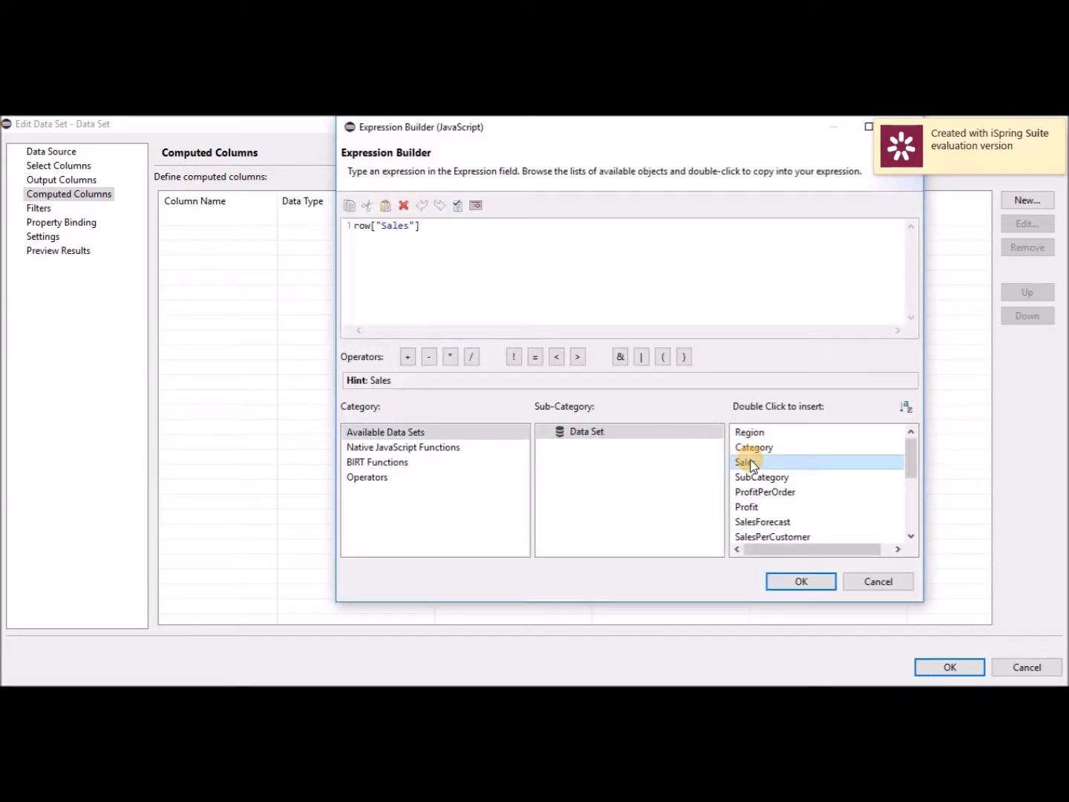
{"action": "type", "text": "="}
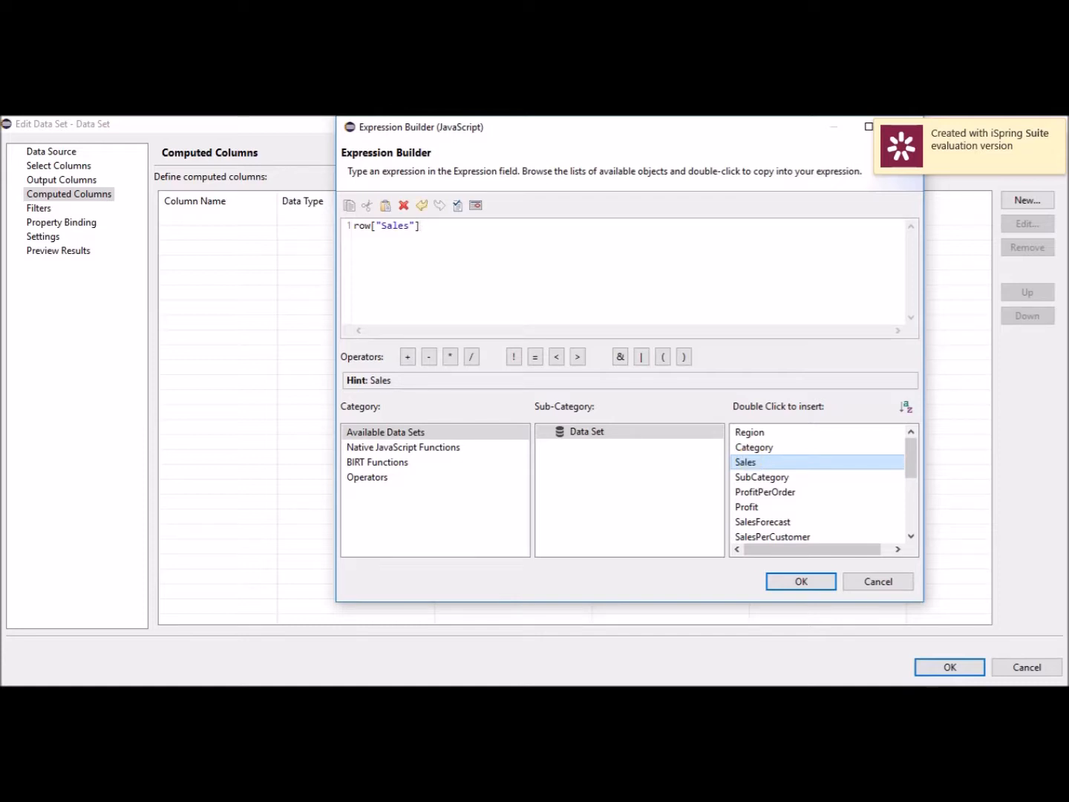
{"action": "left_click_drag", "start_coordinate": [916, 460], "coordinate": [919, 542]}
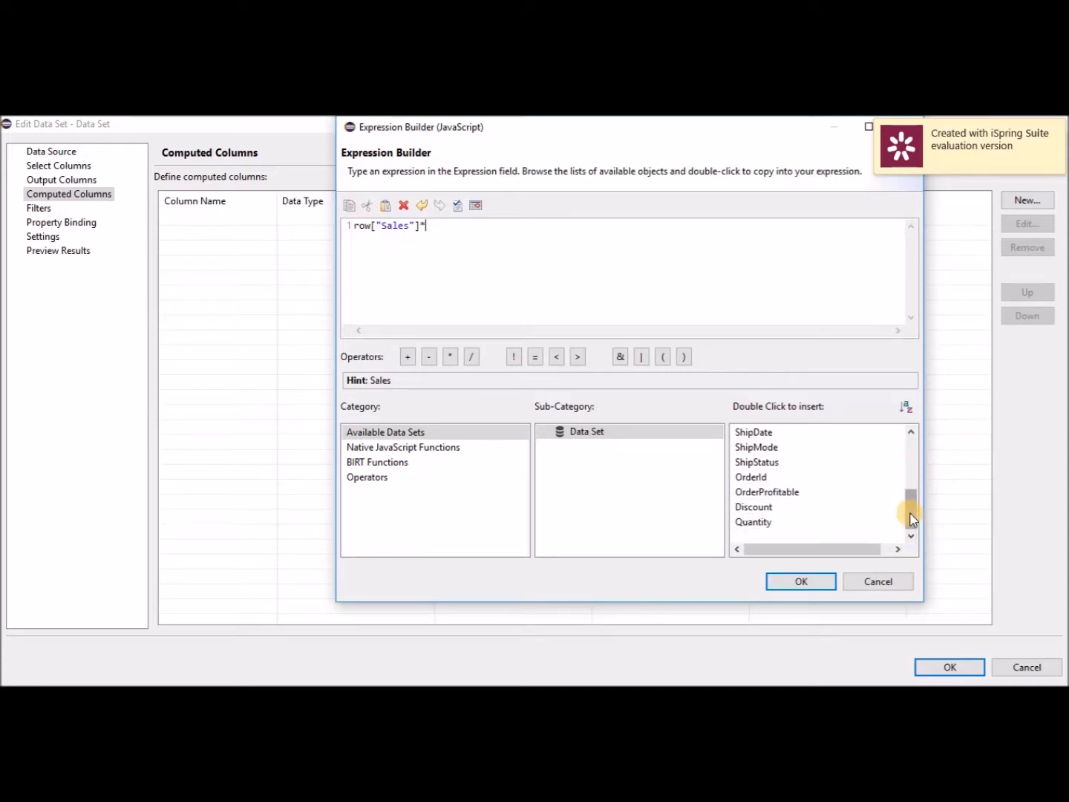
{"action": "left_click_drag", "start_coordinate": [911, 512], "coordinate": [908, 490]}
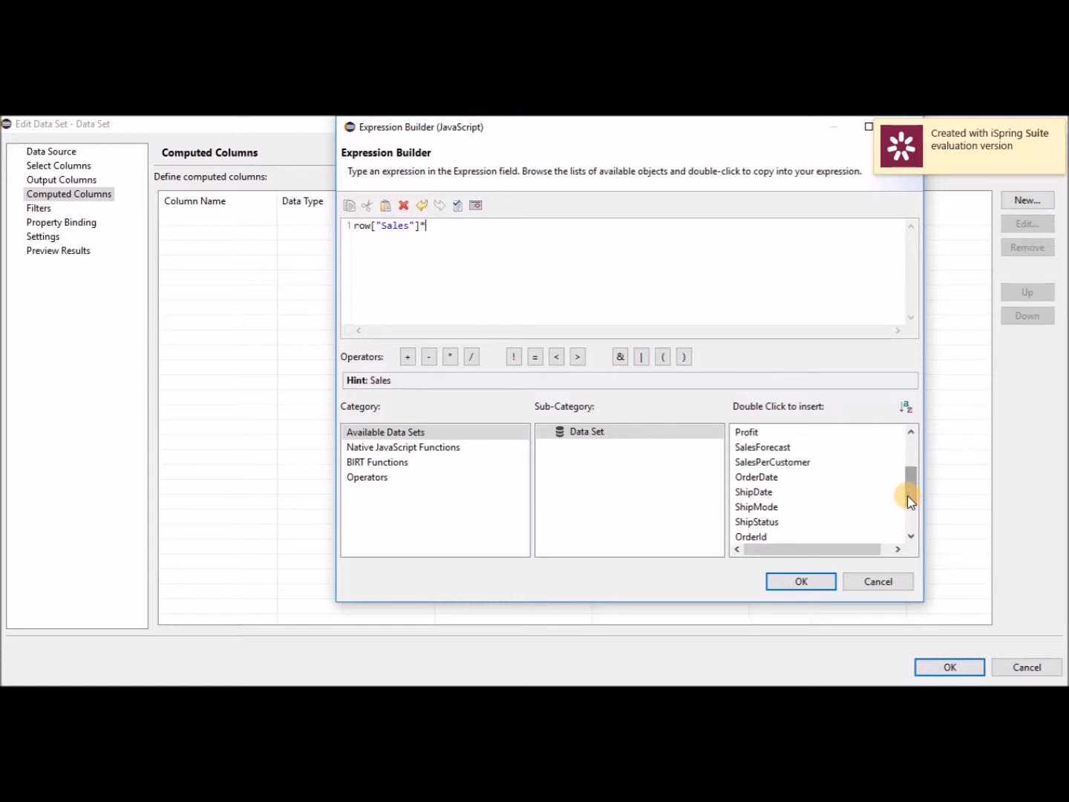
{"action": "double_click", "coordinate": [746, 432]}
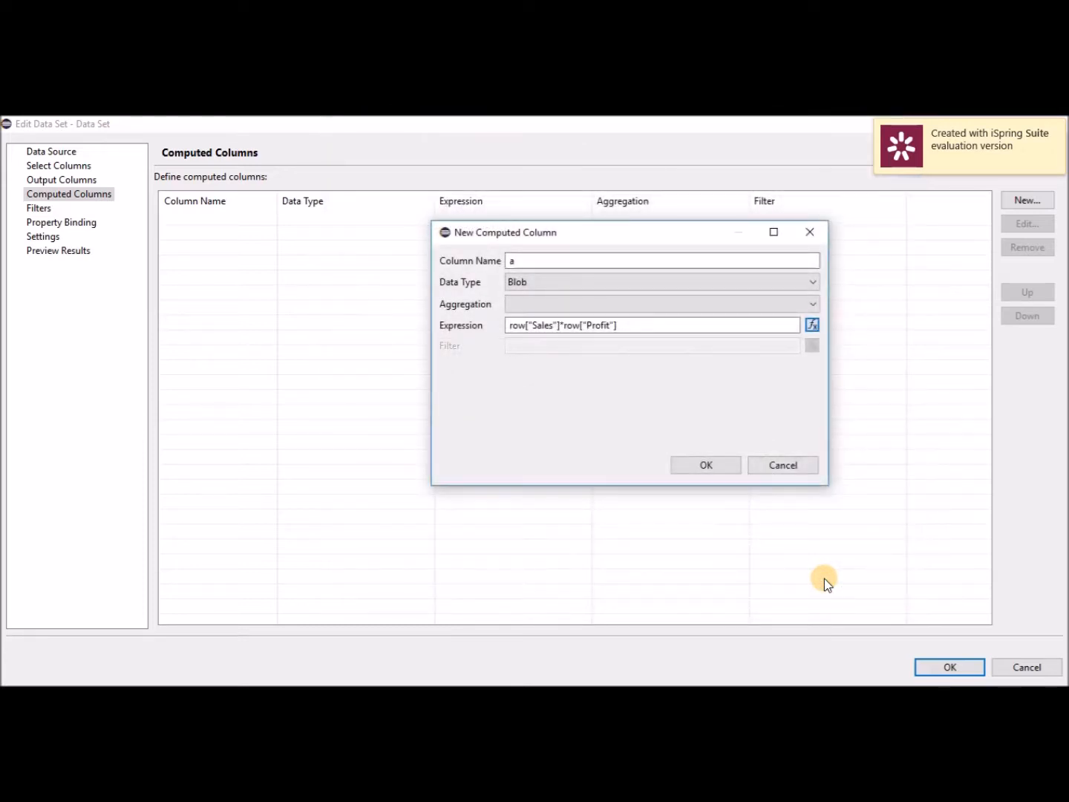
{"action": "left_click", "coordinate": [699, 464]}
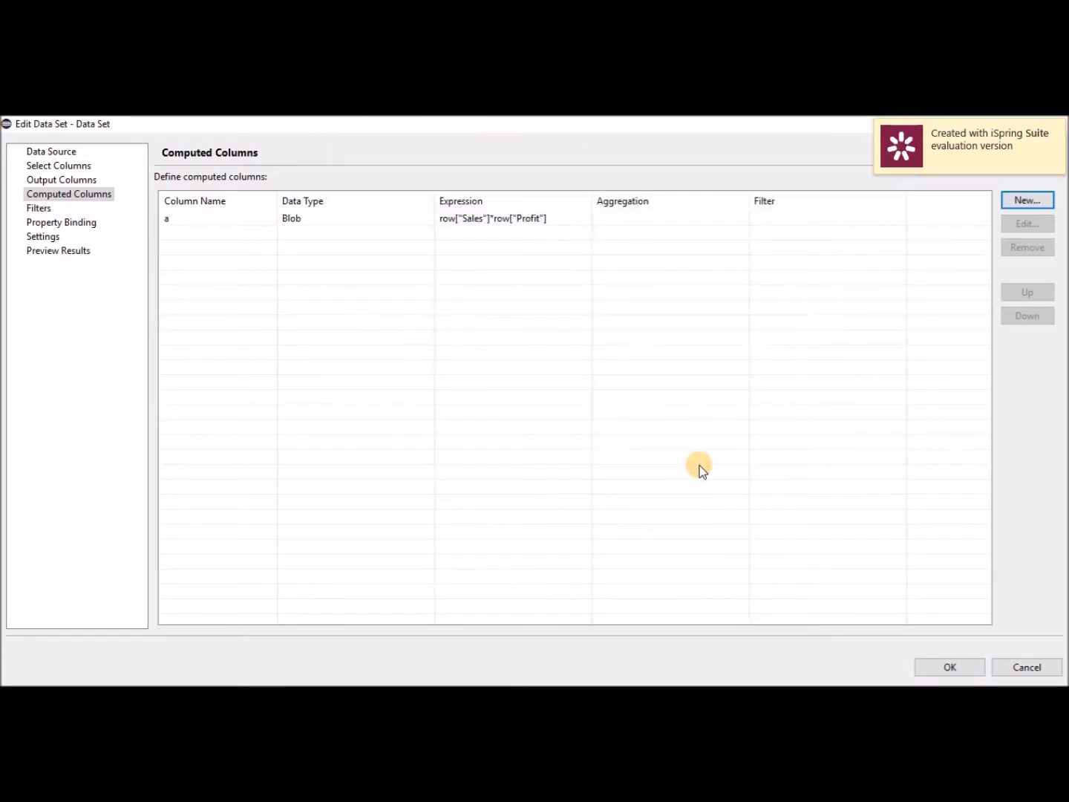
Set the data type of computed column a to Float and preview the data set's results across to the last columns.
{"action": "left_click", "coordinate": [33, 251]}
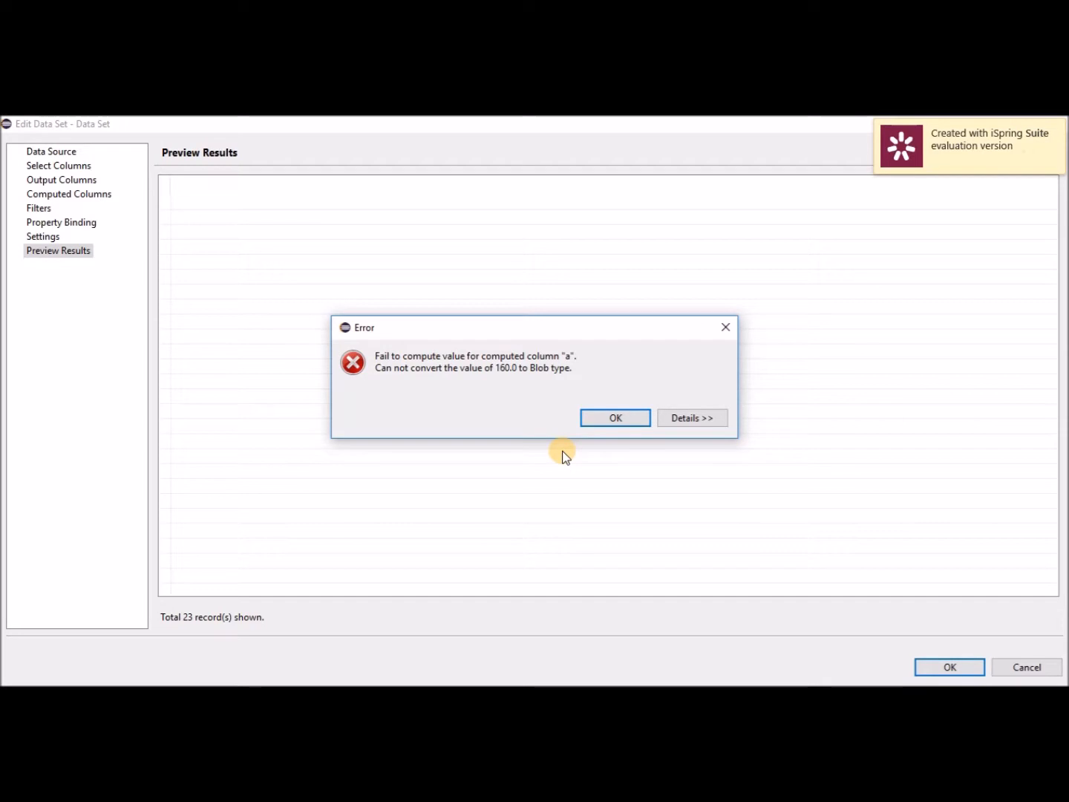
{"action": "left_click", "coordinate": [617, 417]}
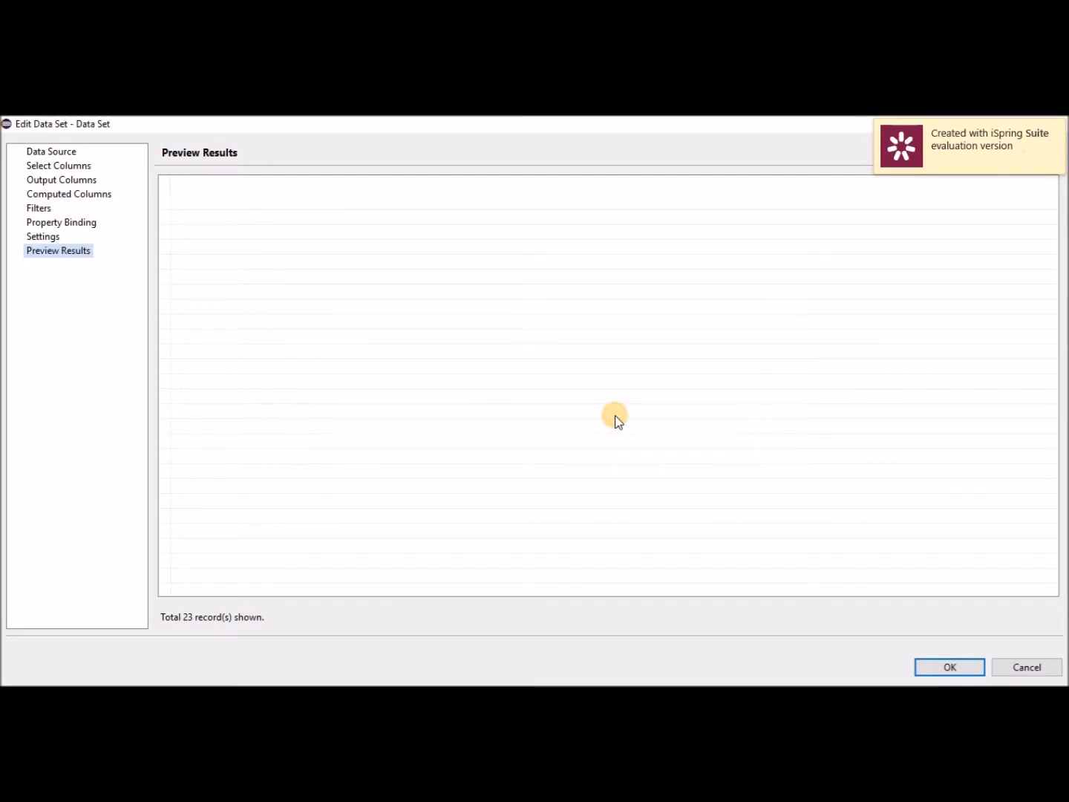
{"action": "left_click", "coordinate": [64, 179]}
{"action": "left_click", "coordinate": [74, 199]}
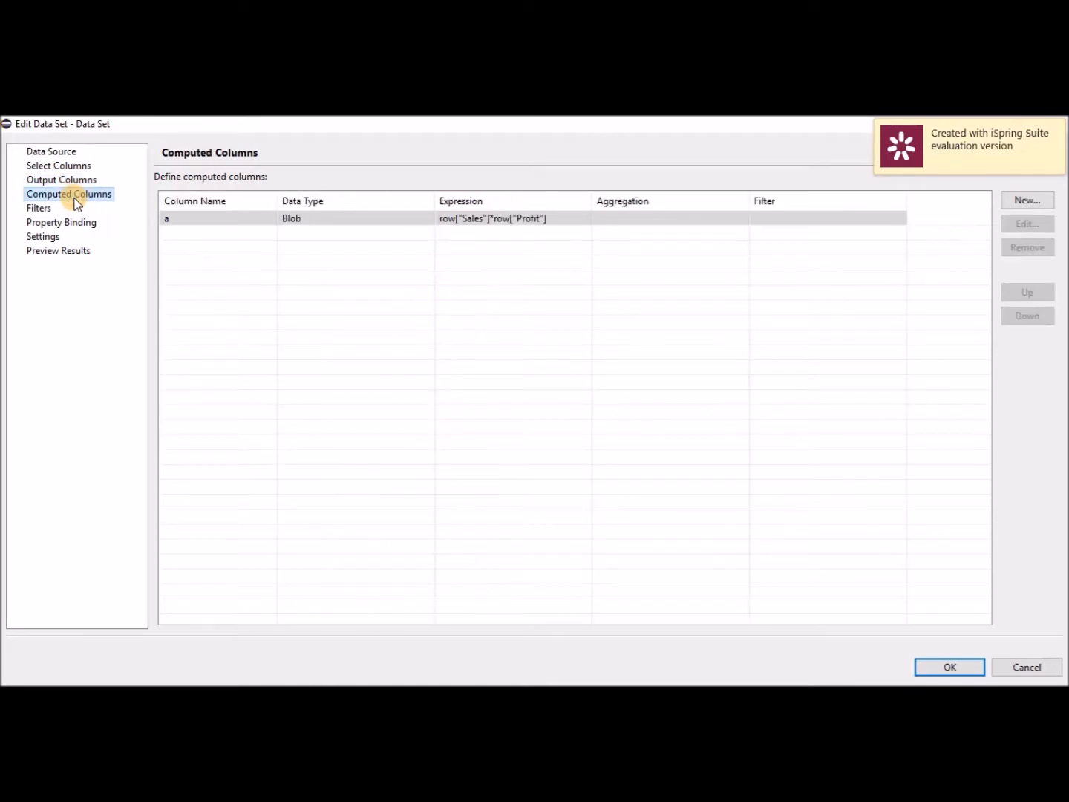
{"action": "double_click", "coordinate": [365, 219]}
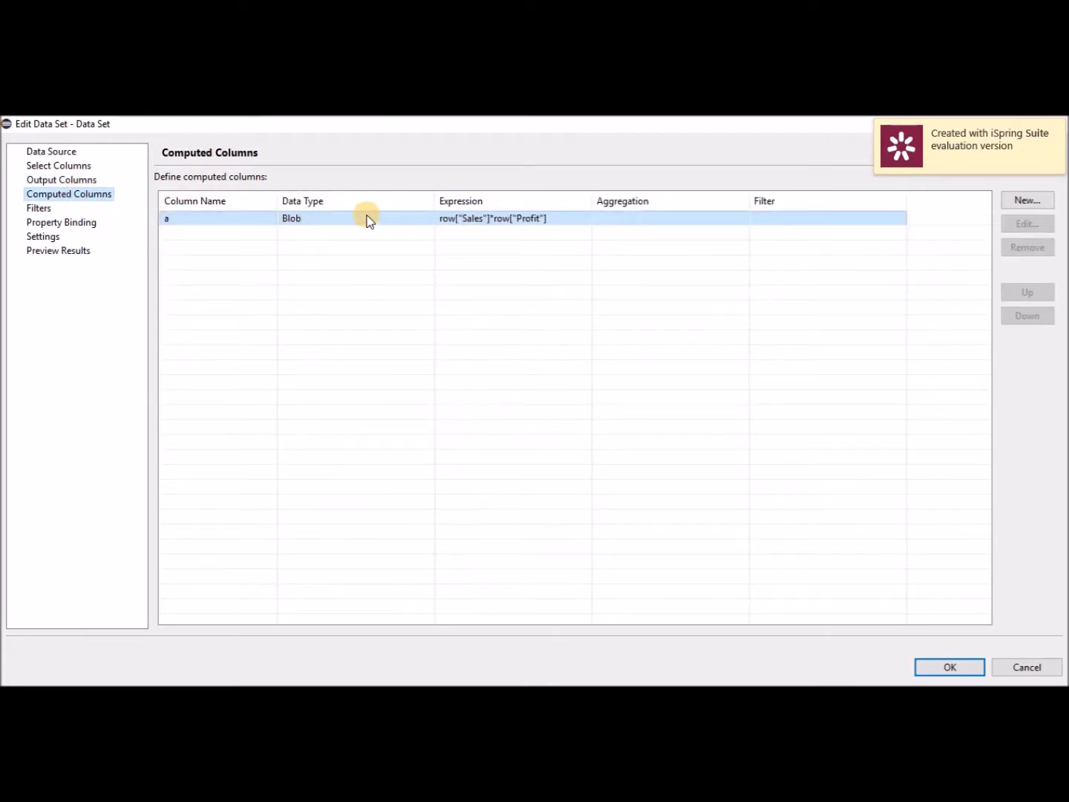
{"action": "left_click", "coordinate": [532, 276]}
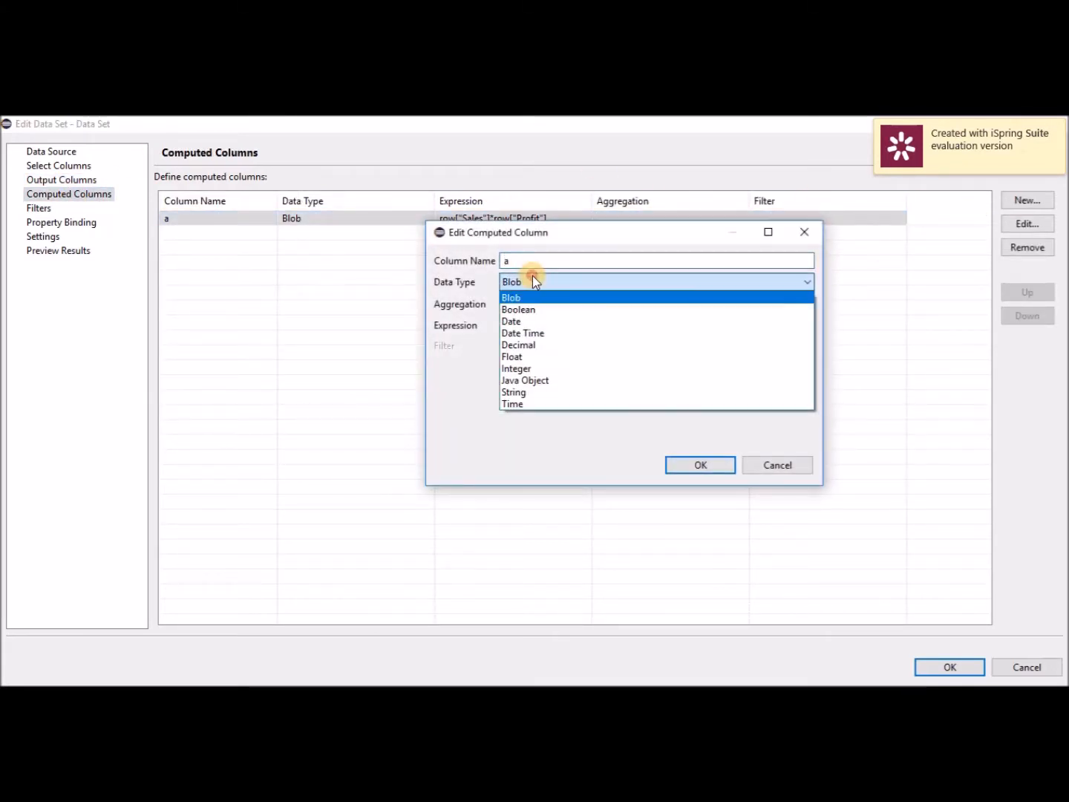
{"action": "left_click", "coordinate": [534, 365]}
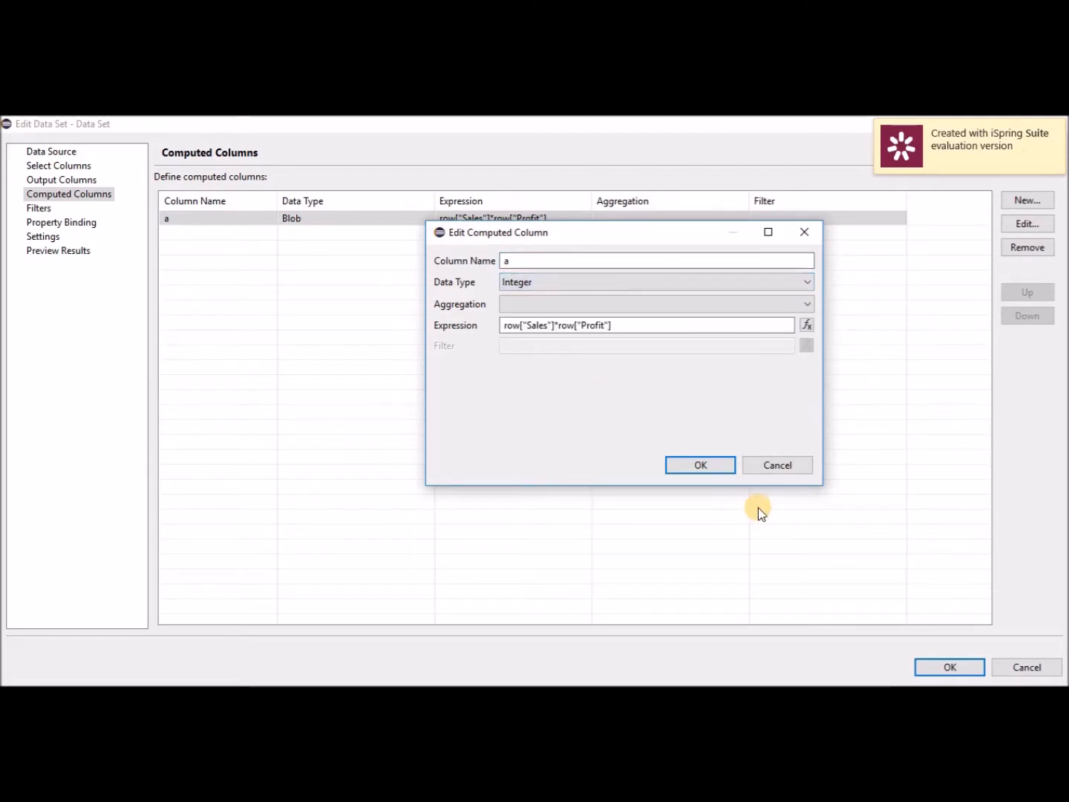
{"action": "left_click", "coordinate": [556, 285]}
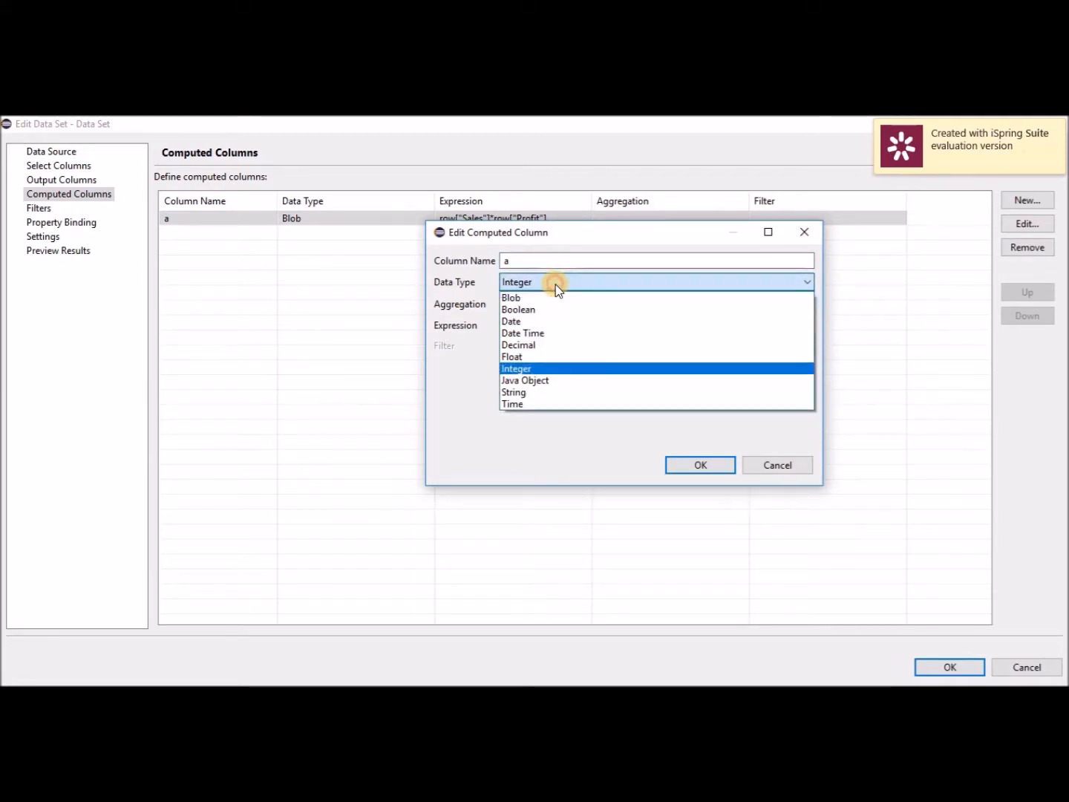
{"action": "left_click", "coordinate": [531, 357]}
{"action": "left_click", "coordinate": [699, 465]}
{"action": "left_click", "coordinate": [31, 251]}
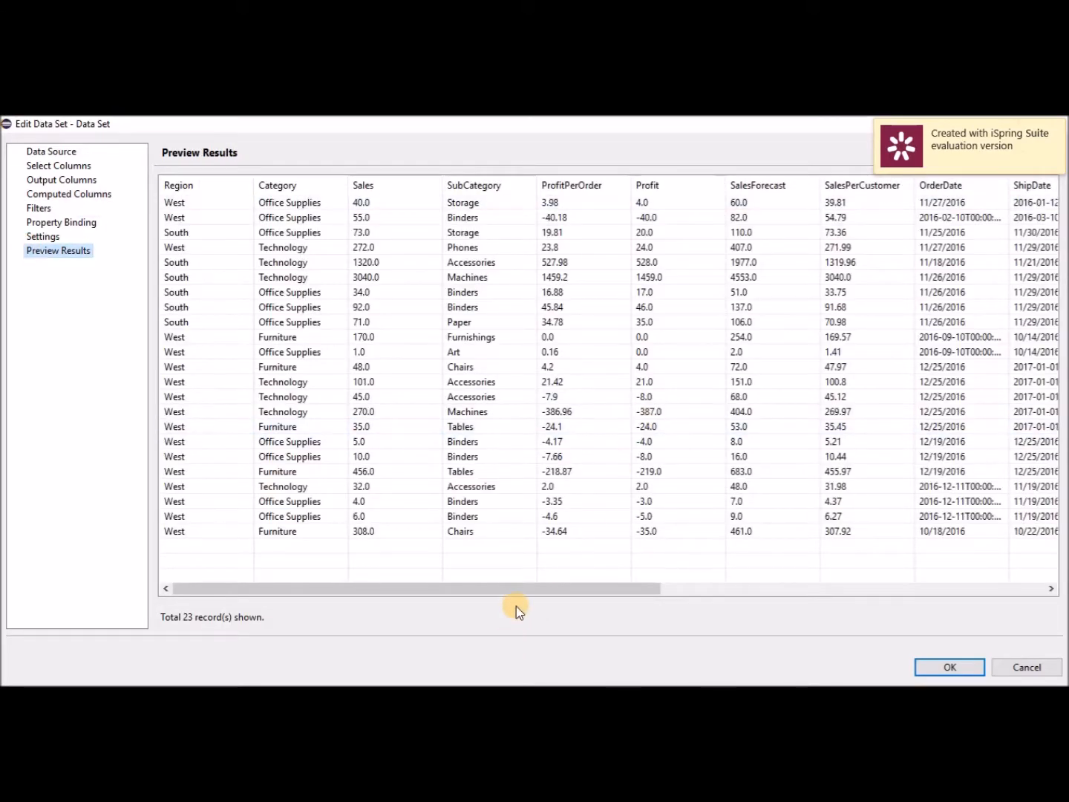
{"action": "left_click_drag", "start_coordinate": [535, 588], "coordinate": [946, 601]}
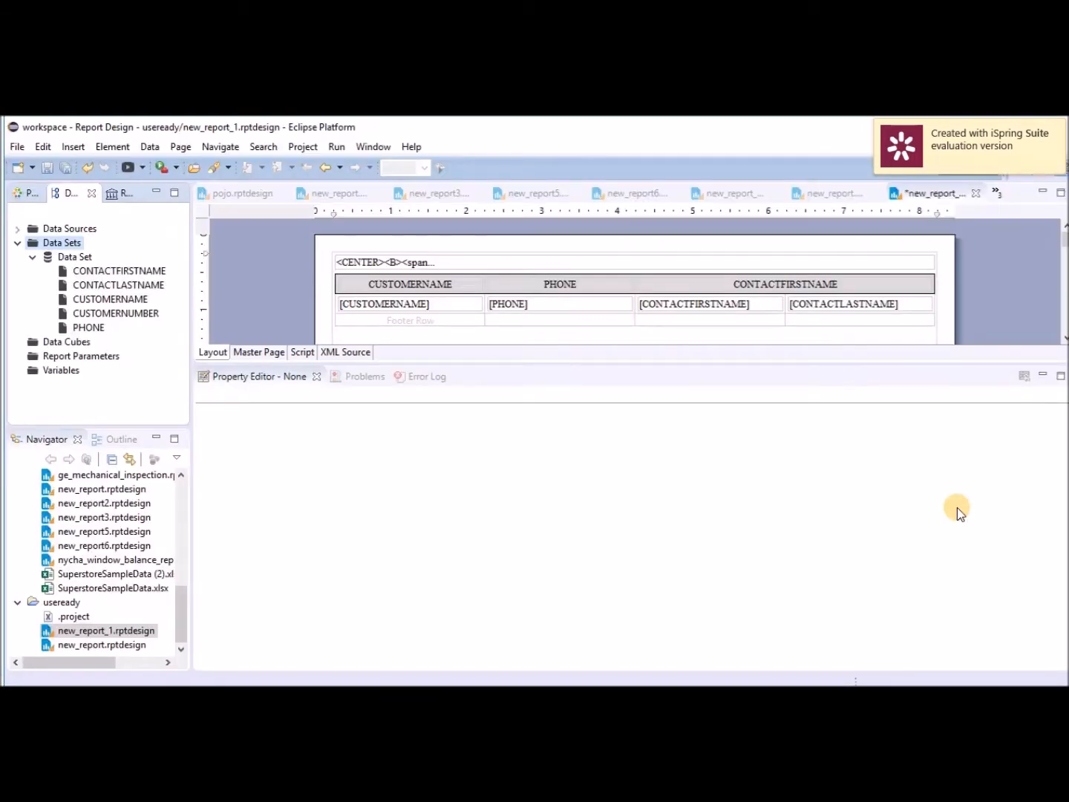
Define a new SQL Select Query data set on the JDBC data source, selecting CUSTOMERNUMBER and ORDERNUMBER from CLASSICMODELS.ORDERS.
{"action": "right_click", "coordinate": [59, 251]}
{"action": "left_click", "coordinate": [107, 252]}
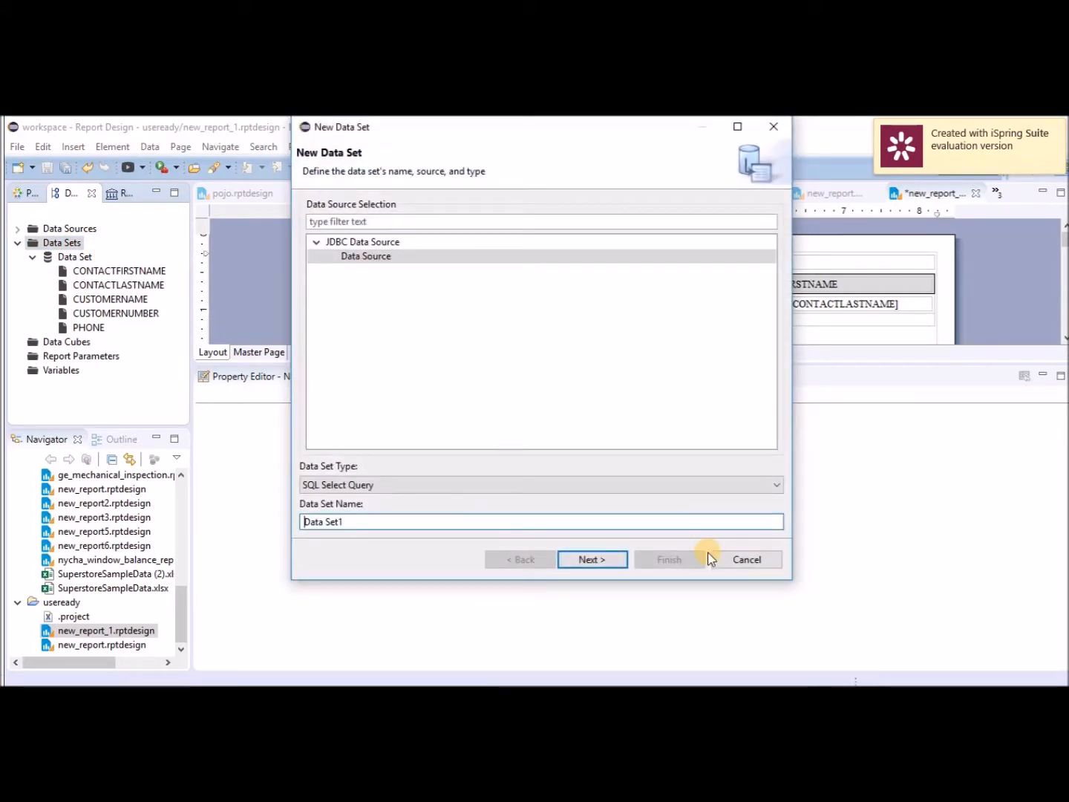
{"action": "left_click", "coordinate": [613, 561]}
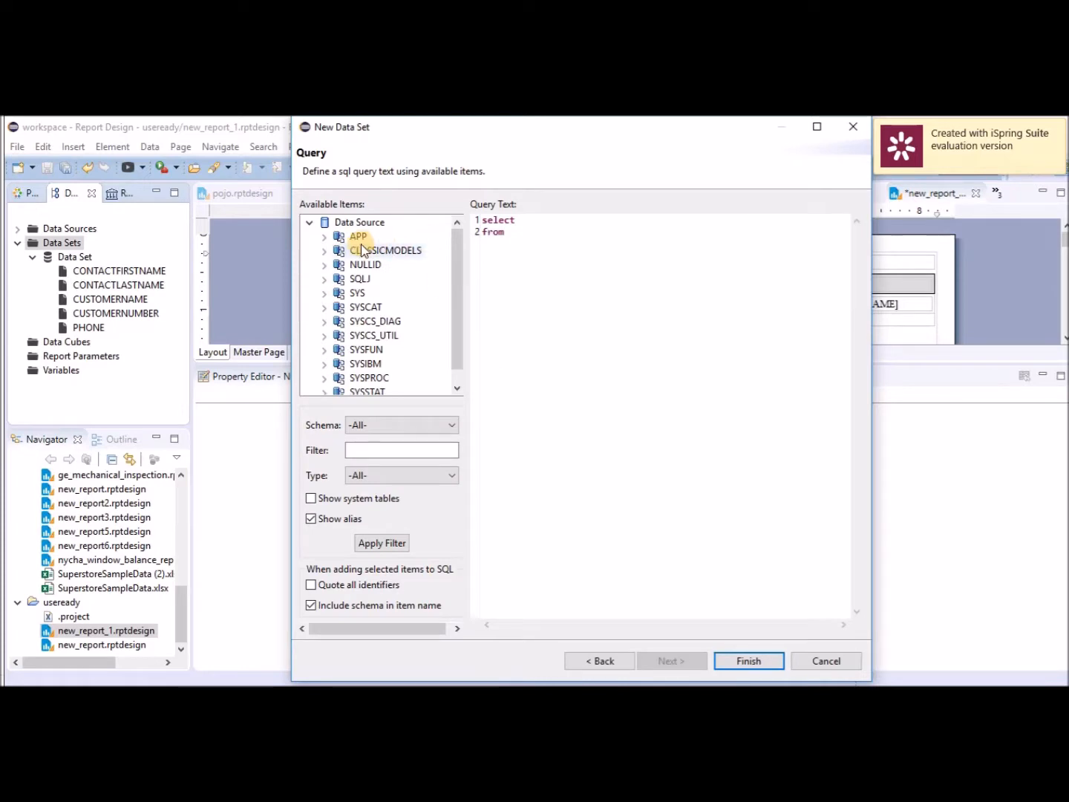
{"action": "left_click", "coordinate": [326, 253]}
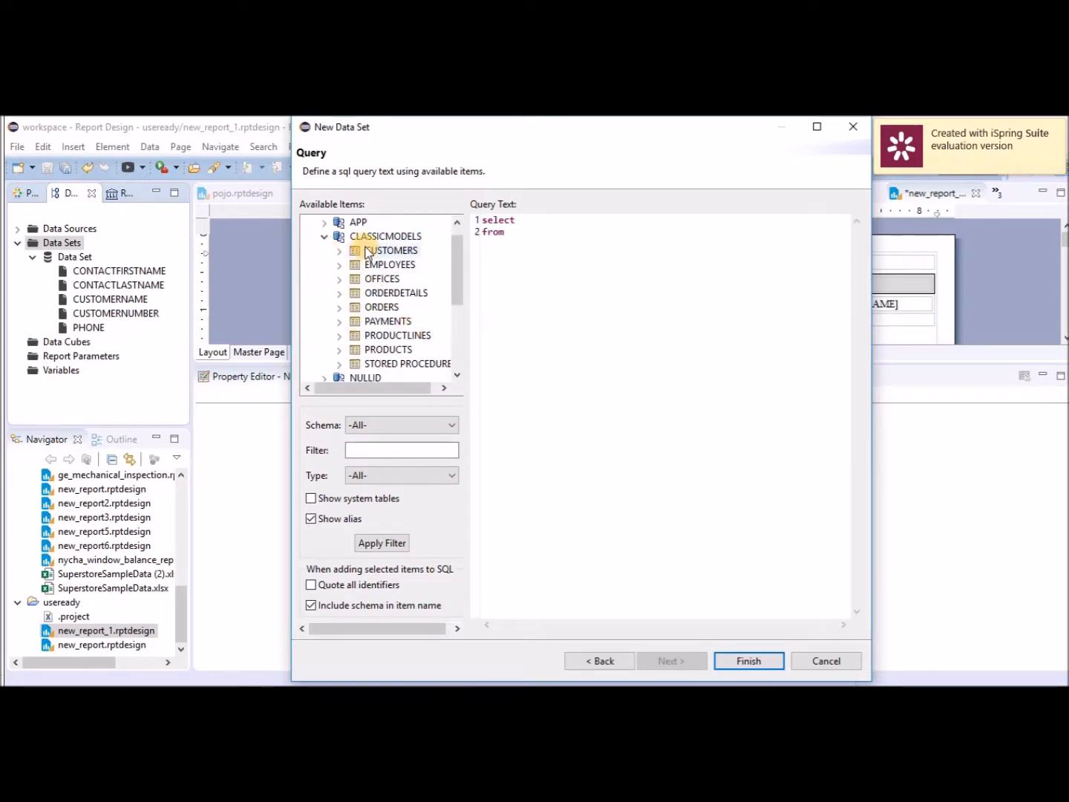
{"action": "left_click", "coordinate": [340, 309]}
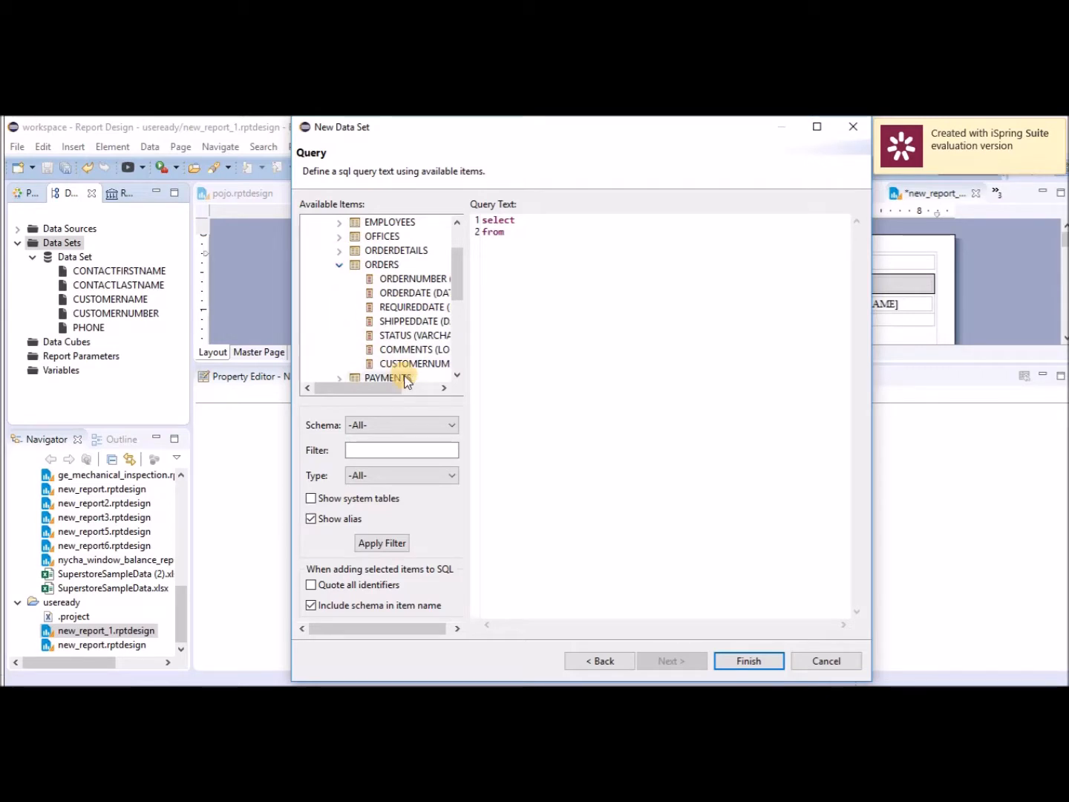
{"action": "left_click_drag", "start_coordinate": [404, 367], "coordinate": [563, 222]}
{"action": "type", "text": ","}
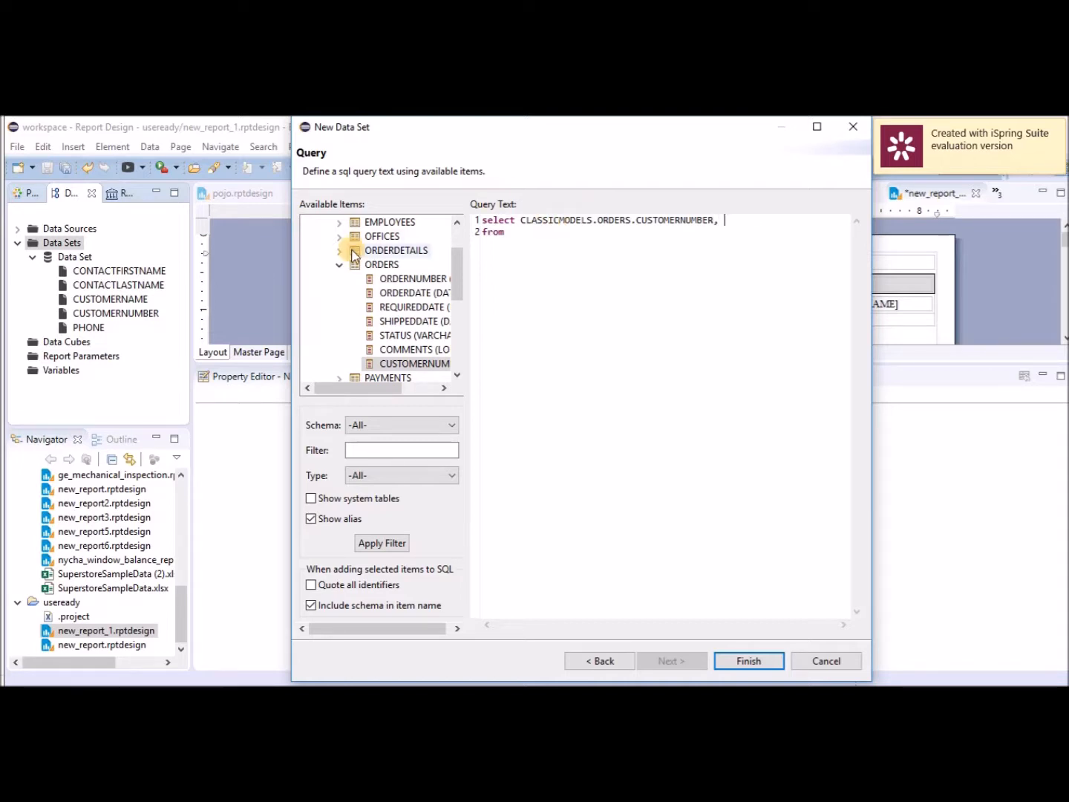
{"action": "left_click_drag", "start_coordinate": [398, 278], "coordinate": [756, 216]}
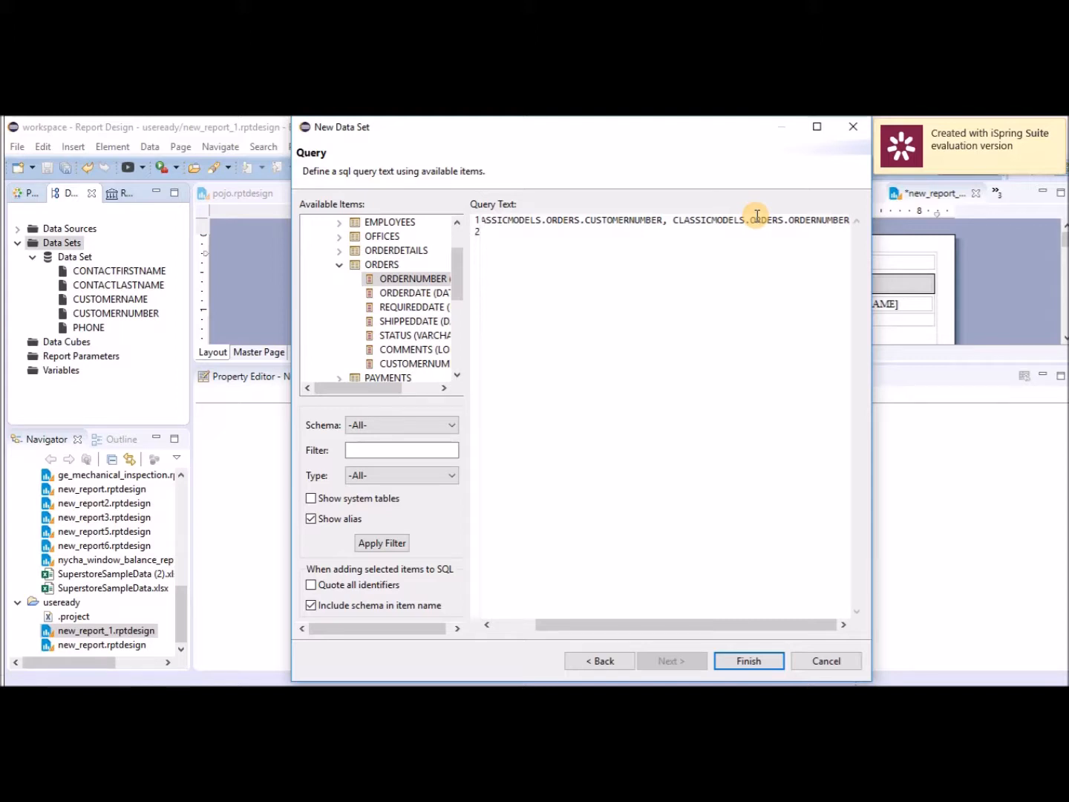
{"action": "key", "text": "Down"}
{"action": "left_click_drag", "start_coordinate": [382, 264], "coordinate": [548, 248]}
Finish the new orders data set, preview its results and accept it.
{"action": "left_click", "coordinate": [741, 660]}
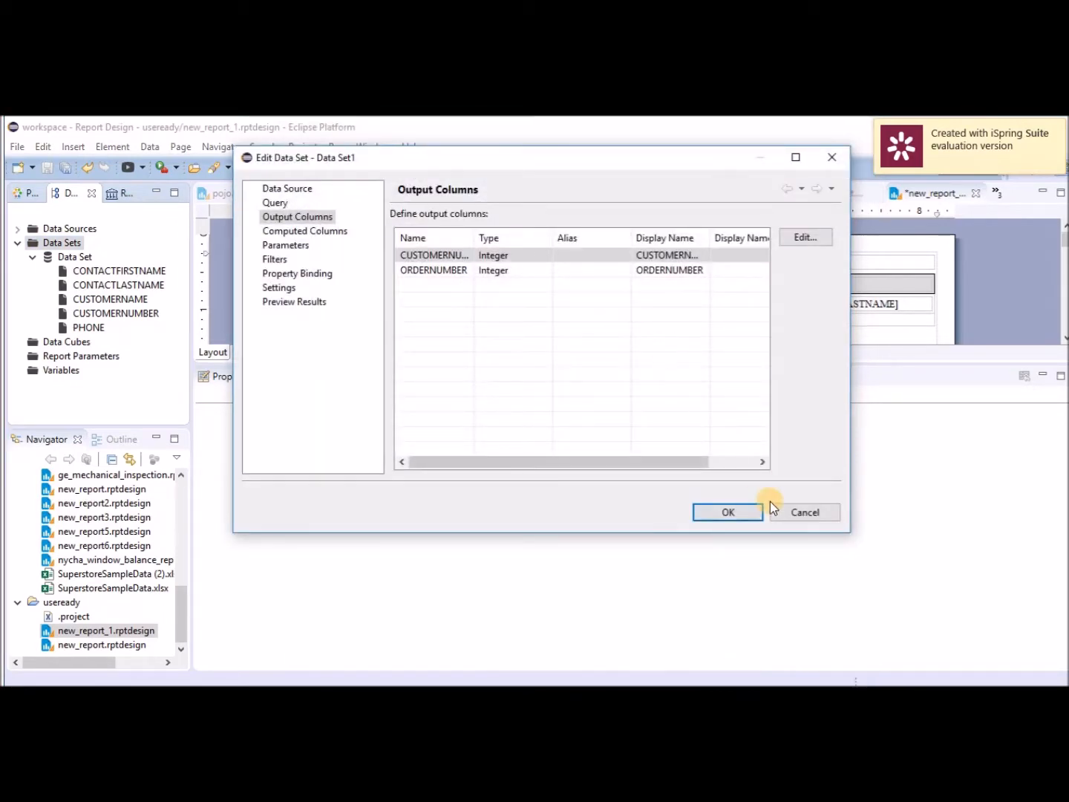
{"action": "left_click", "coordinate": [291, 301]}
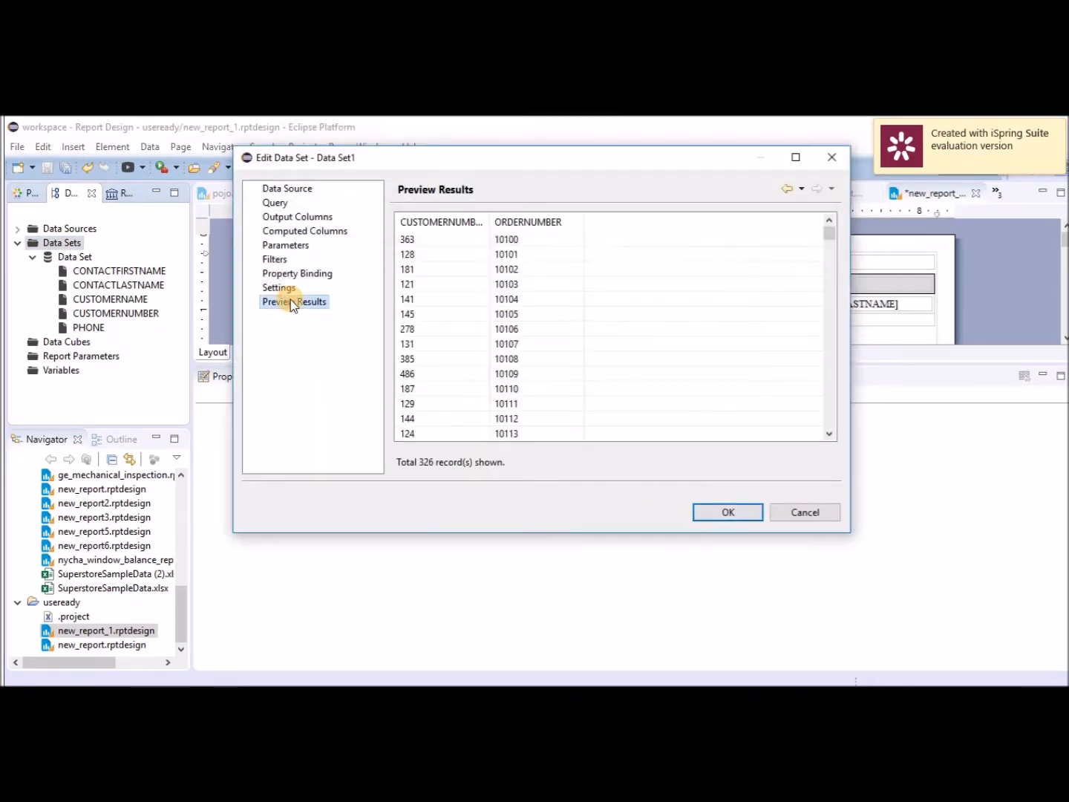
{"action": "left_click", "coordinate": [726, 511]}
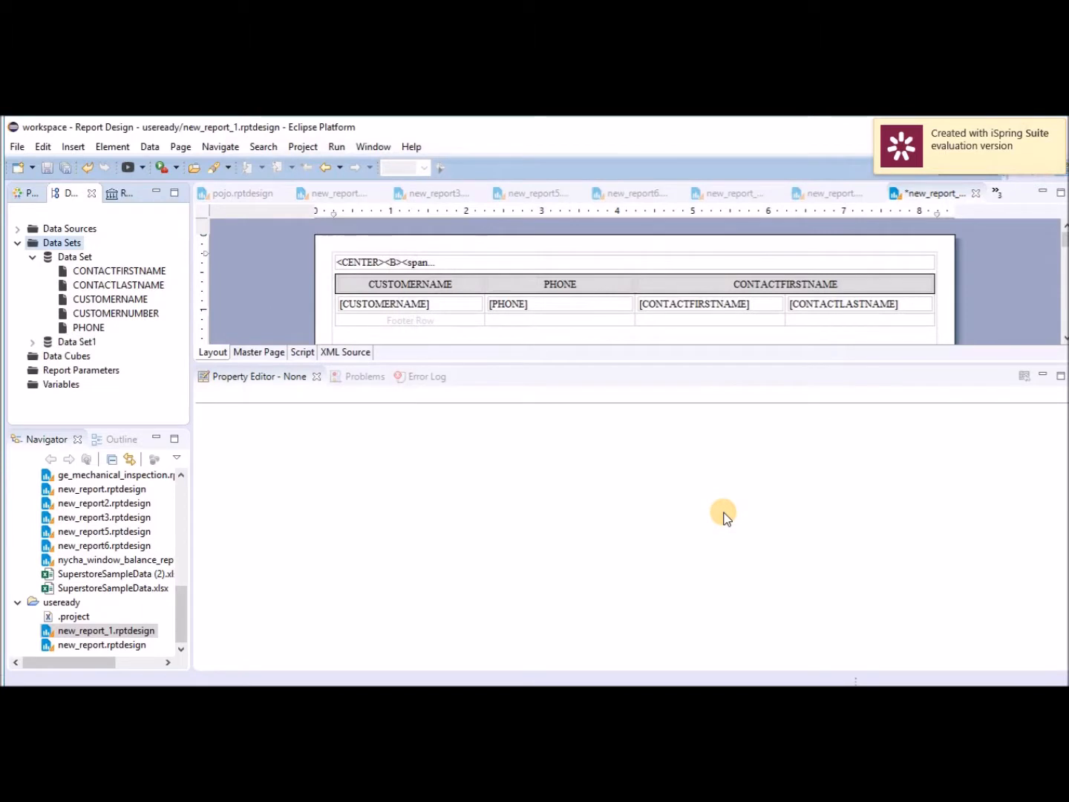
Set up a new joint data set combining Data Set and Data Set1 on CUSTOMERNUMBER with a left outer join.
{"action": "right_click", "coordinate": [66, 245]}
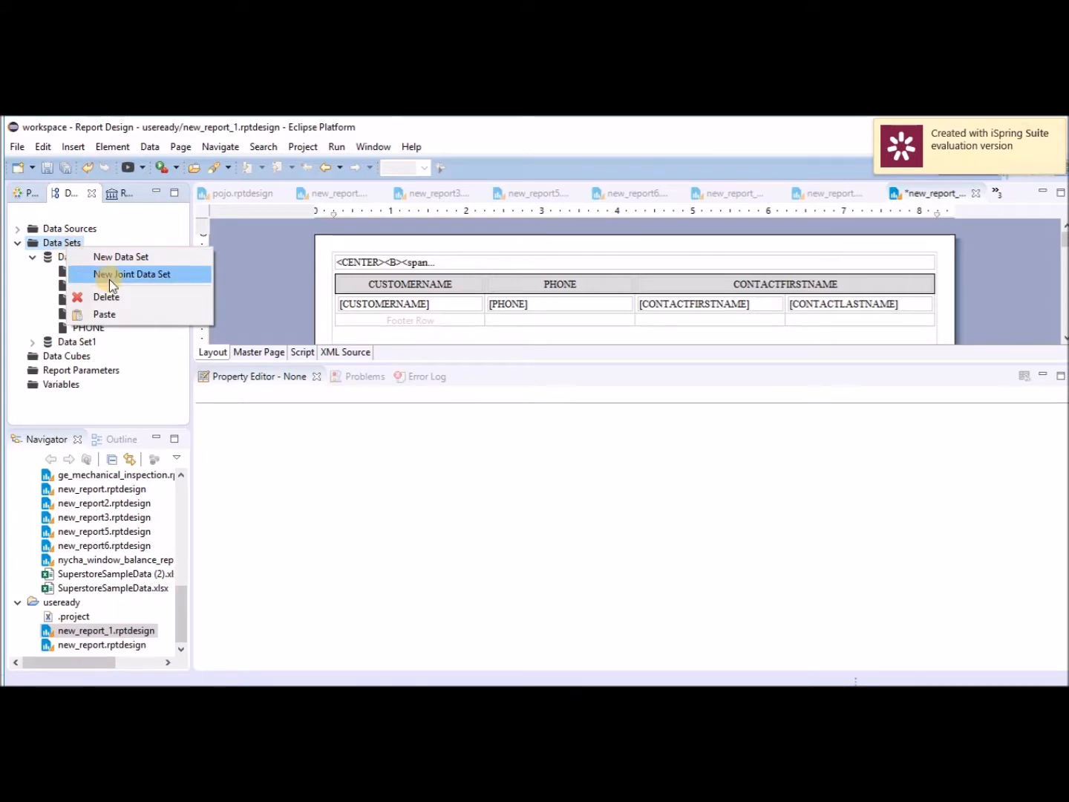
{"action": "left_click", "coordinate": [110, 276]}
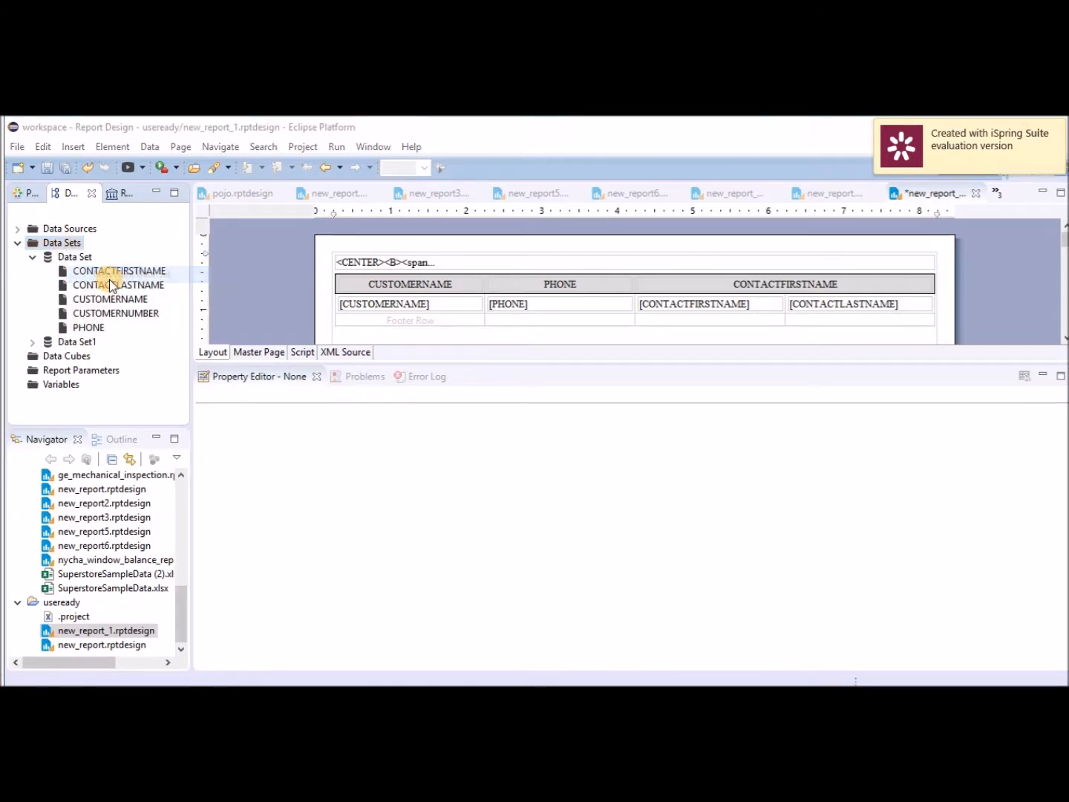
{"action": "left_click", "coordinate": [472, 289]}
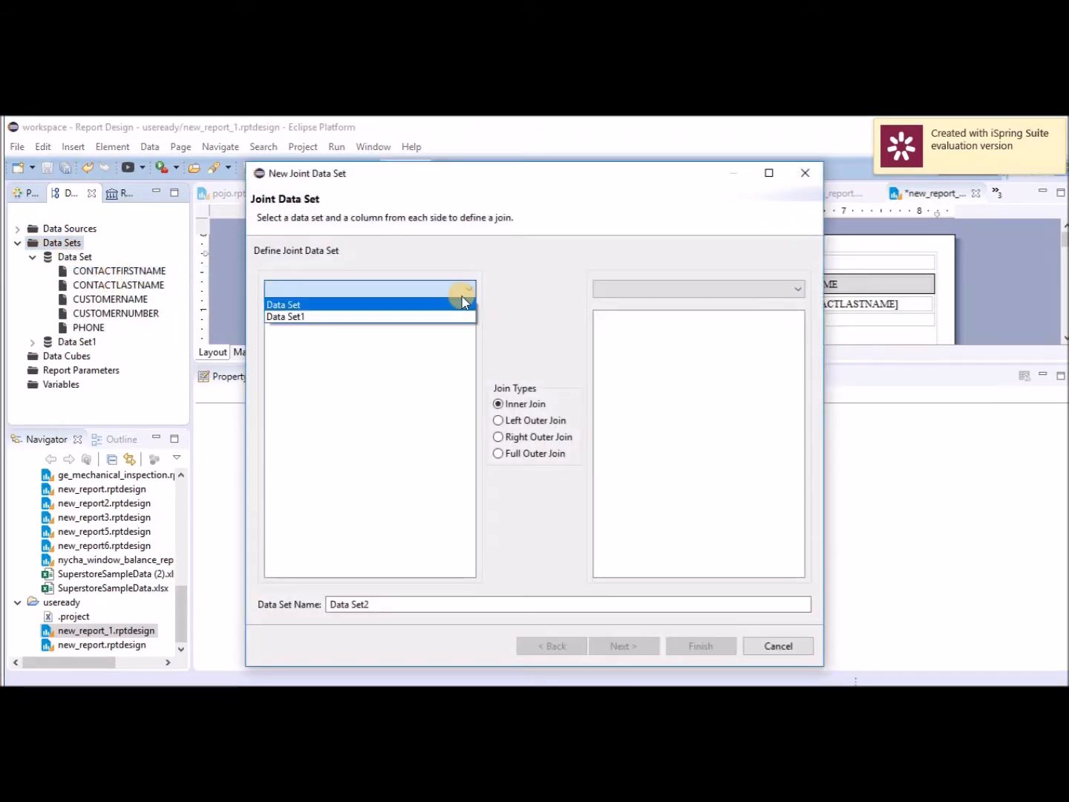
{"action": "left_click", "coordinate": [446, 303]}
{"action": "left_click", "coordinate": [798, 290]}
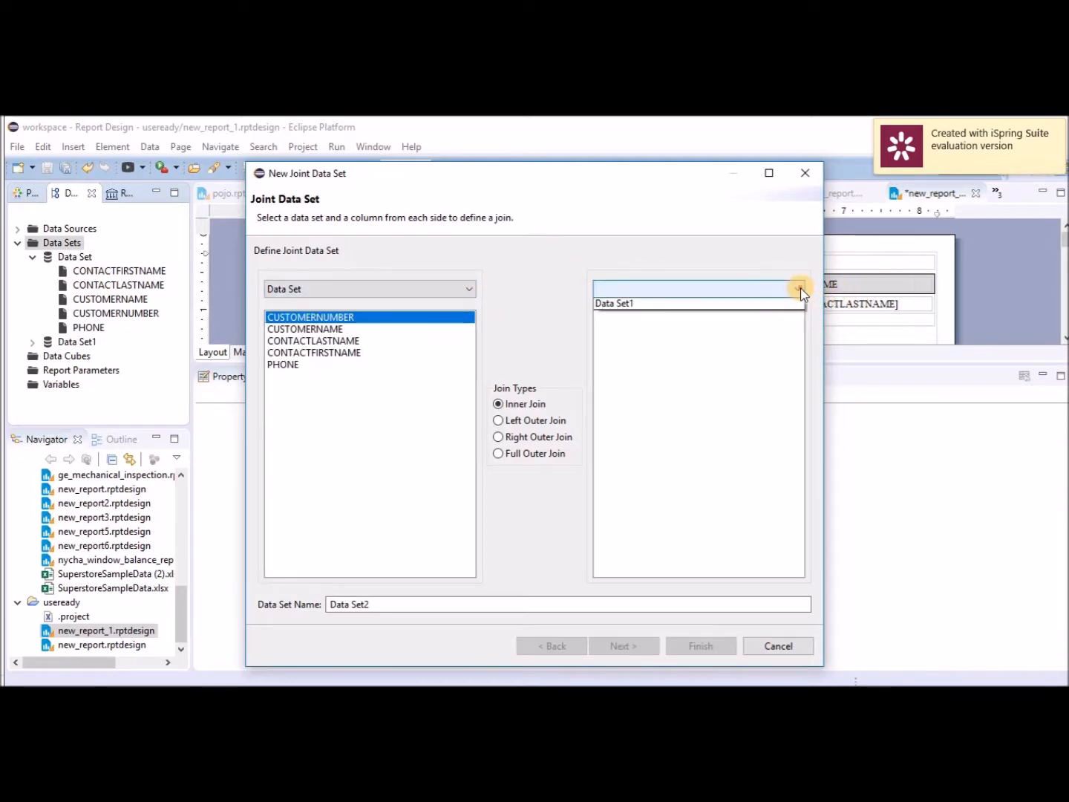
{"action": "left_click", "coordinate": [764, 312]}
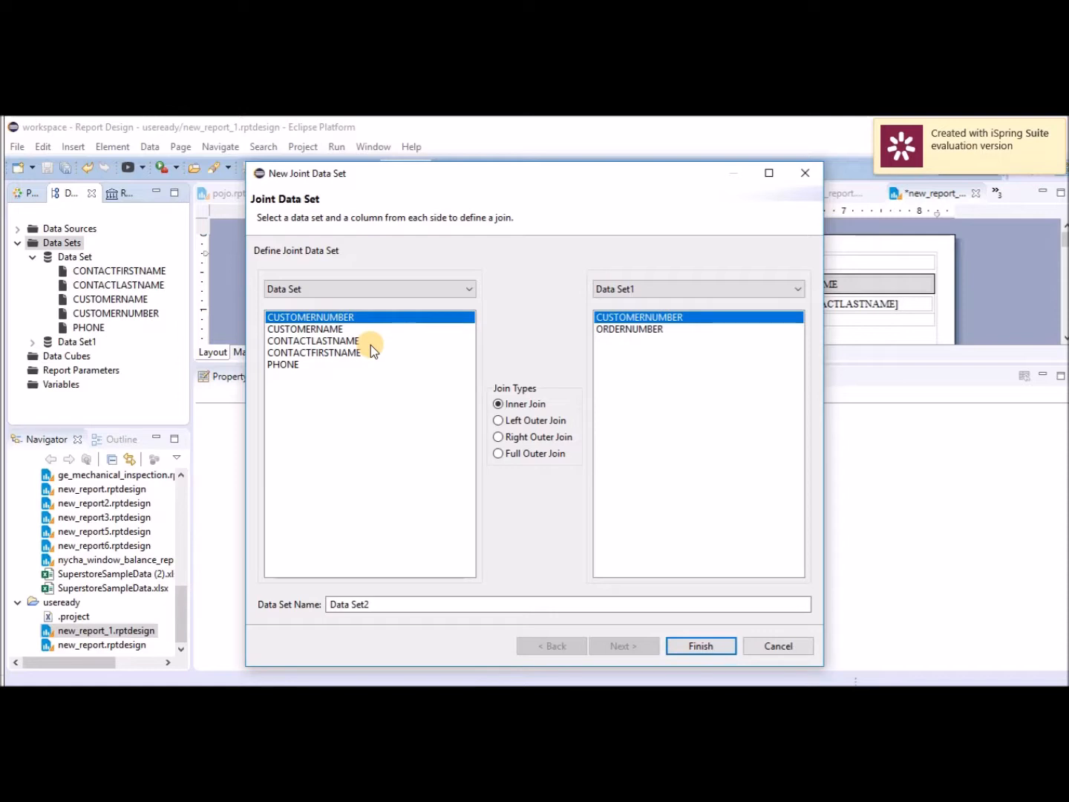
{"action": "left_click", "coordinate": [499, 419]}
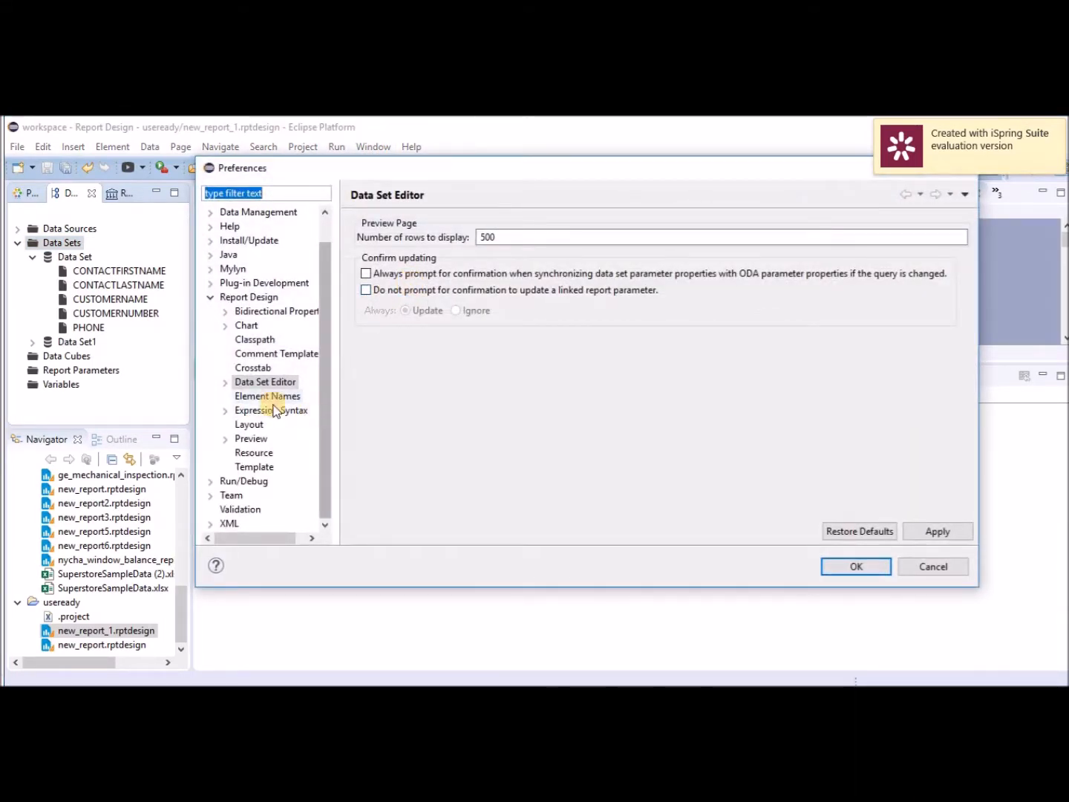
Set the Data Set Editor preference for the number of preview rows to 10 and apply it.
{"action": "left_click", "coordinate": [499, 237]}
{"action": "left_click_drag", "start_coordinate": [498, 236], "coordinate": [468, 237]}
{"action": "type", "text": "10"}
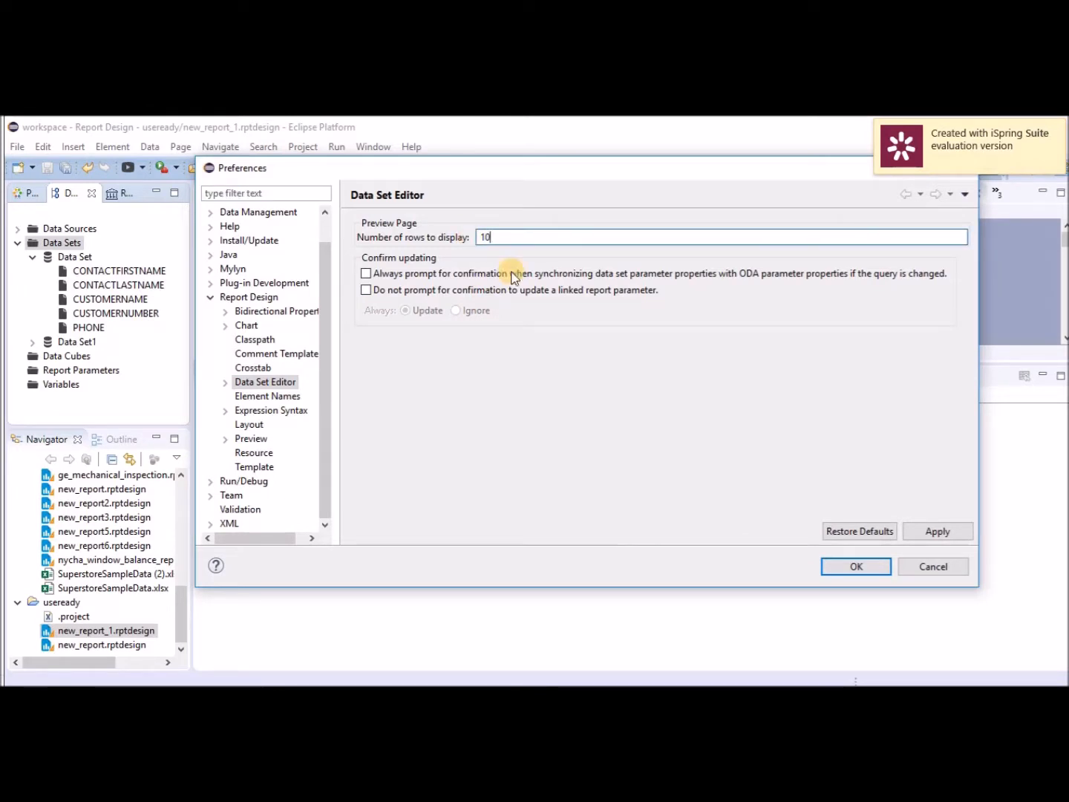
{"action": "left_click", "coordinate": [949, 534]}
{"action": "left_click", "coordinate": [871, 567]}
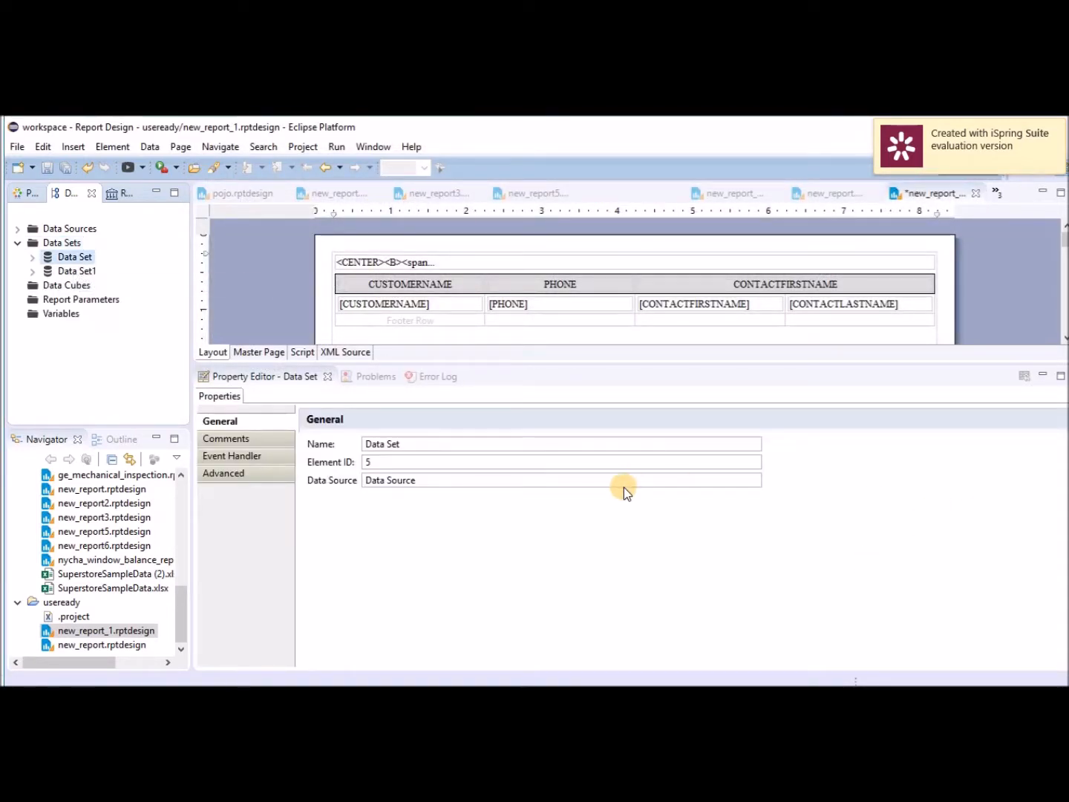
Preview the results of Data Set down to the last displayed records and close its editor.
{"action": "double_click", "coordinate": [76, 258]}
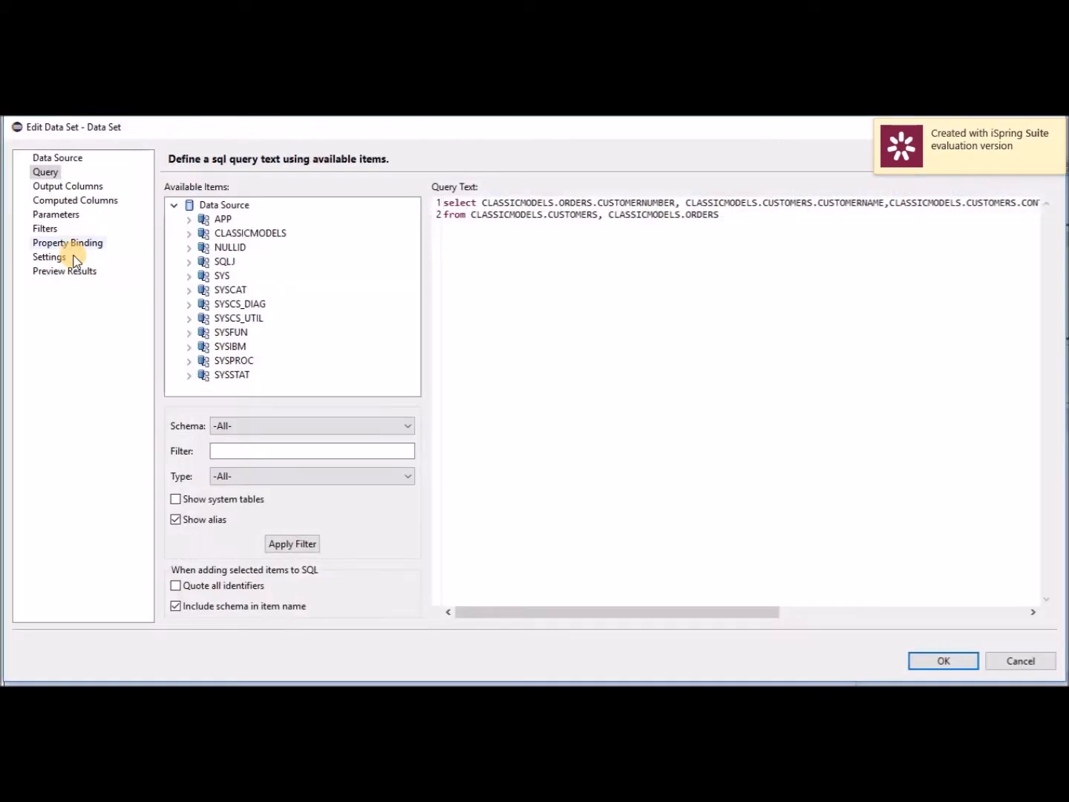
{"action": "left_click", "coordinate": [74, 271]}
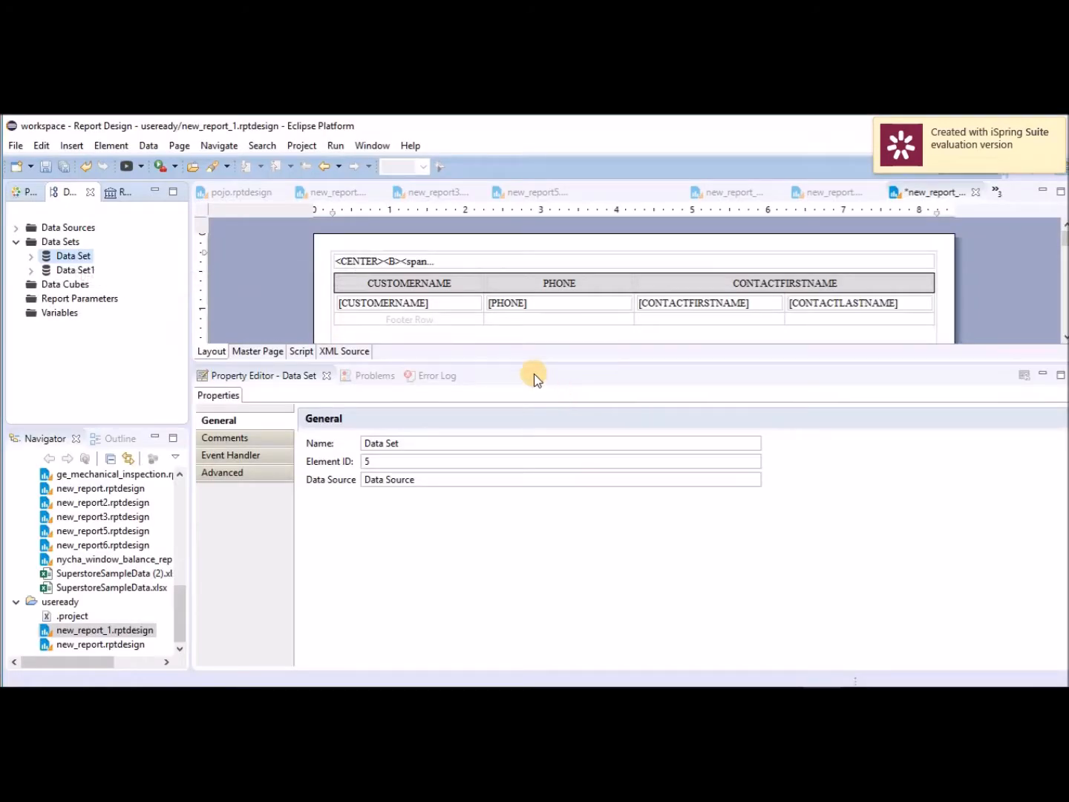
{"action": "double_click", "coordinate": [66, 256]}
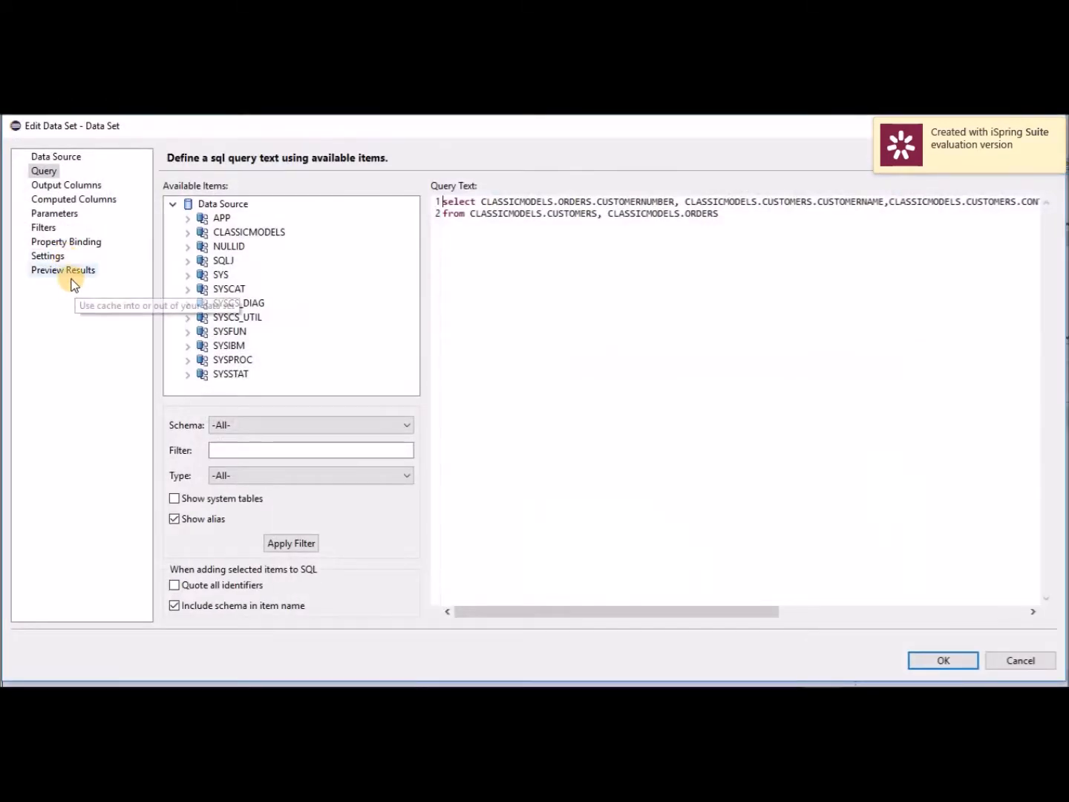
{"action": "left_click", "coordinate": [68, 273]}
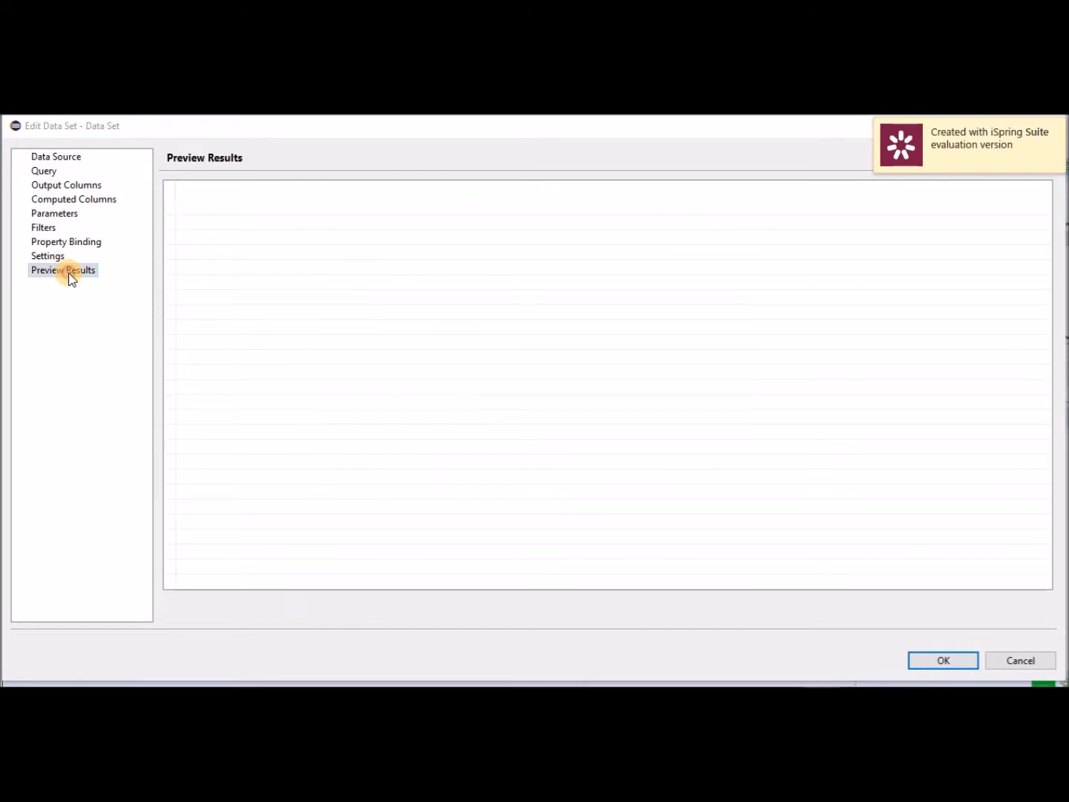
{"action": "left_click_drag", "start_coordinate": [1044, 205], "coordinate": [1053, 585]}
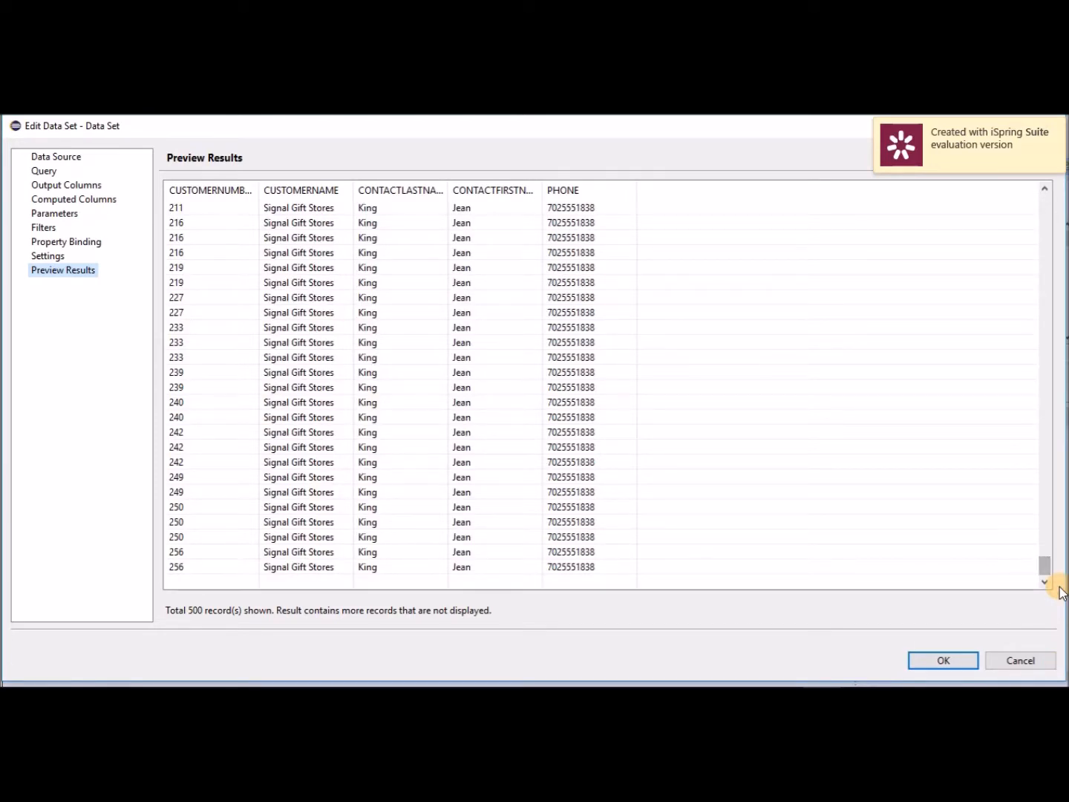
{"action": "left_click", "coordinate": [935, 657]}
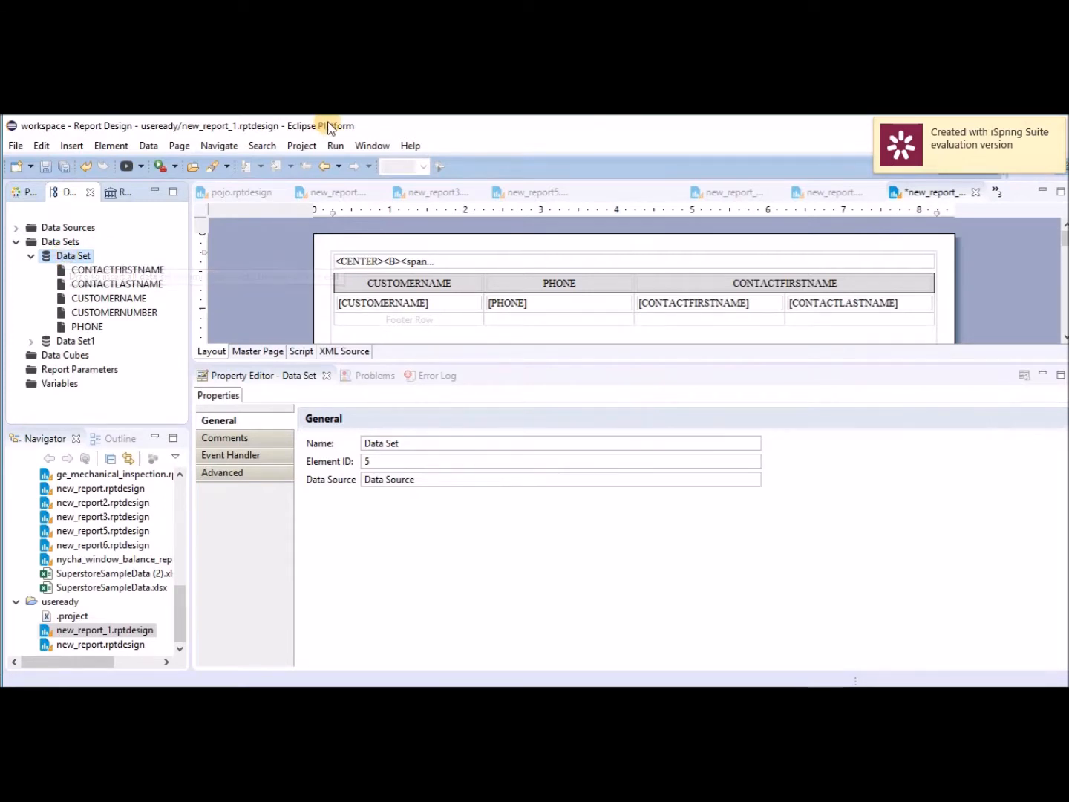
Limit data set previews to 10 rows in the Data Set Editor preferences and preview the results of Data Set again.
{"action": "left_click", "coordinate": [380, 149]}
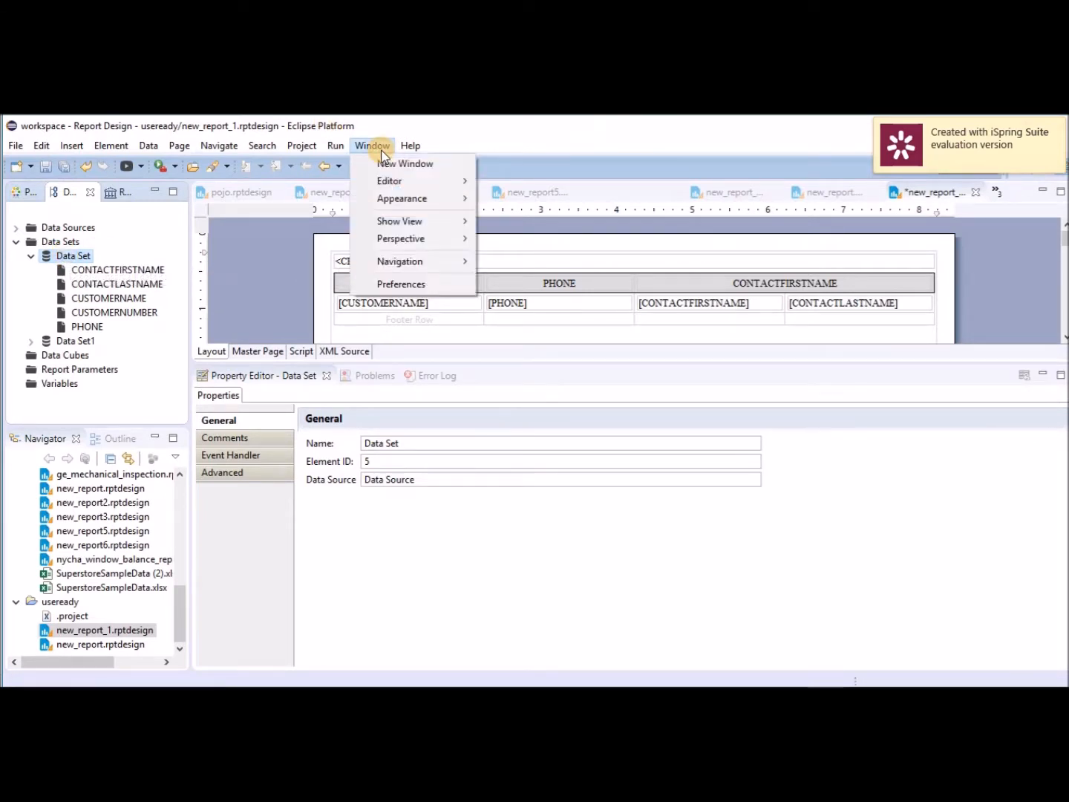
{"action": "left_click", "coordinate": [411, 285]}
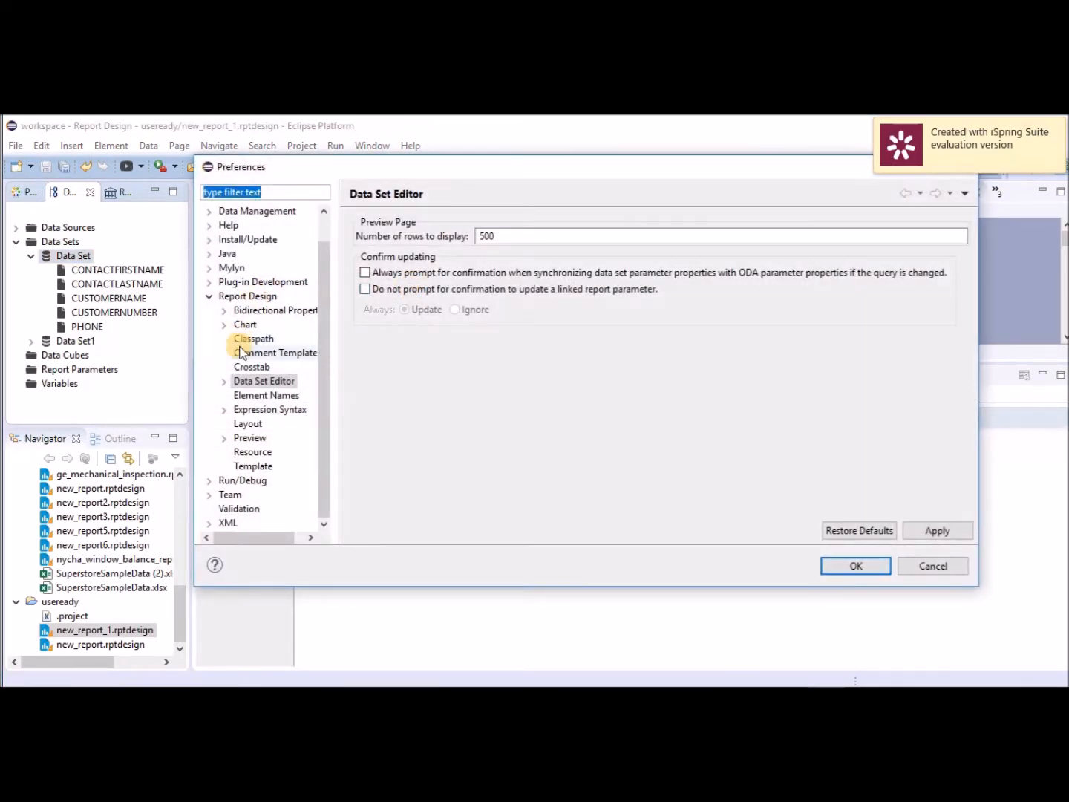
{"action": "left_click", "coordinate": [512, 236]}
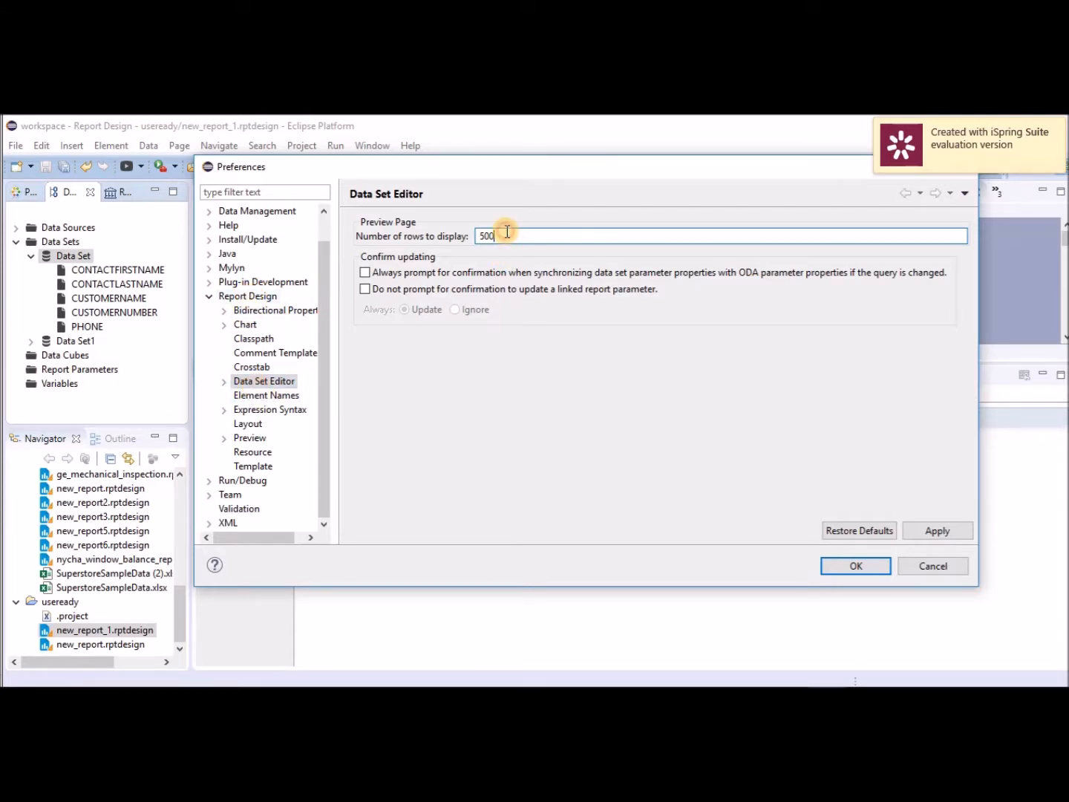
{"action": "left_click_drag", "start_coordinate": [503, 233], "coordinate": [469, 231]}
{"action": "type", "text": "10"}
{"action": "left_click", "coordinate": [932, 532]}
{"action": "left_click", "coordinate": [853, 572]}
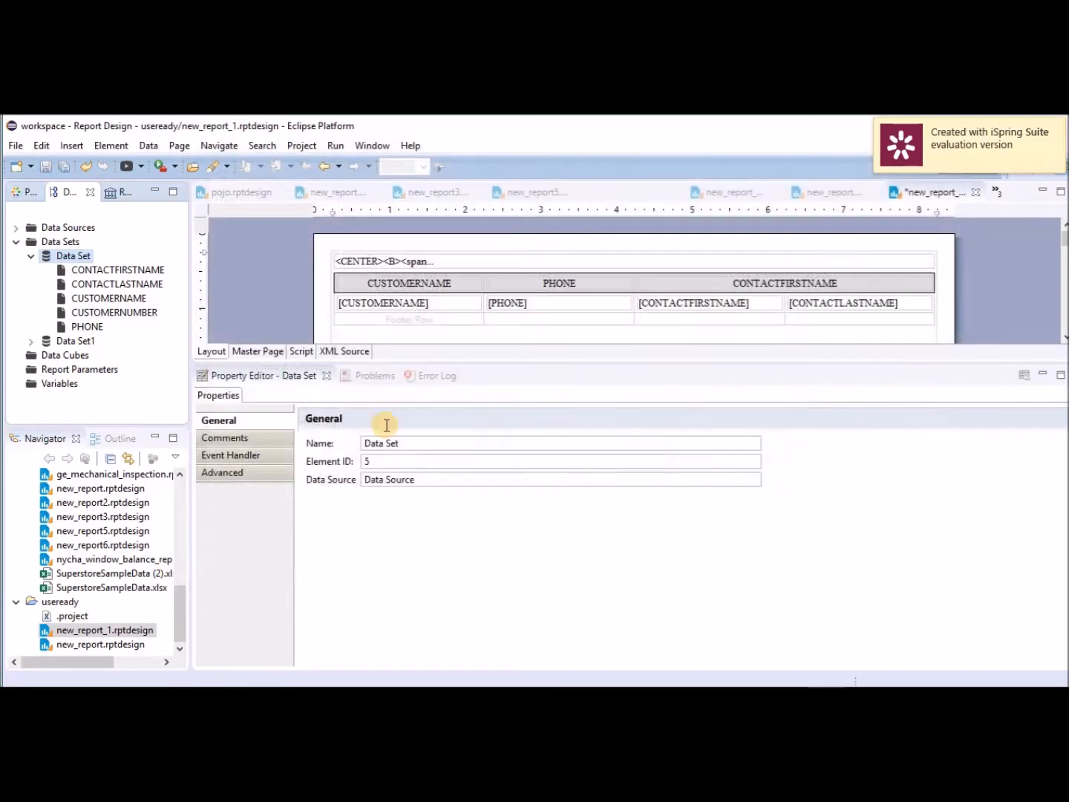
{"action": "double_click", "coordinate": [81, 257]}
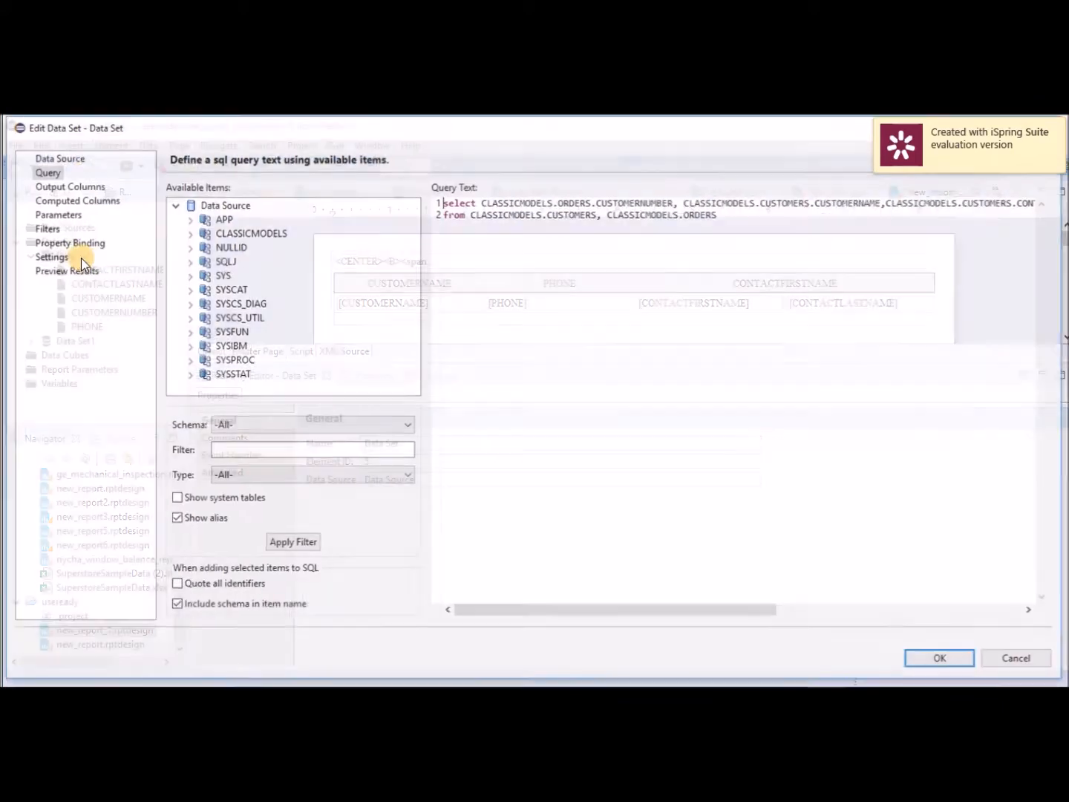
{"action": "left_click", "coordinate": [84, 271]}
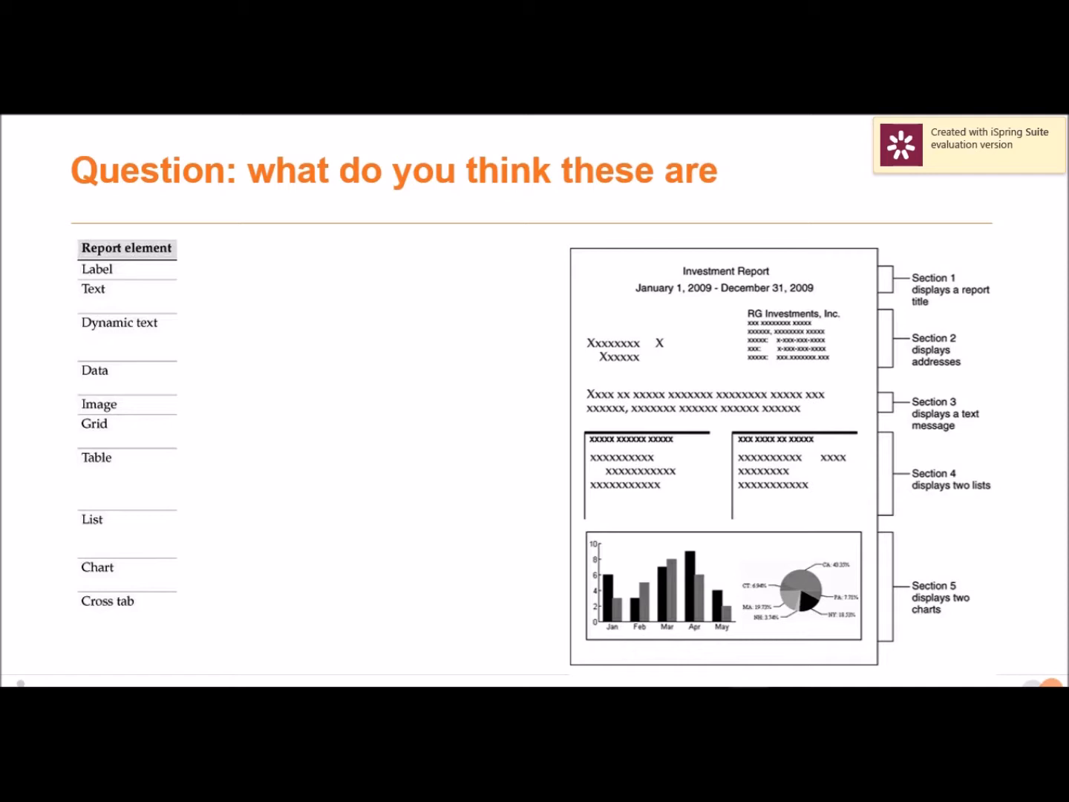
{"action": "key", "text": "Right"}
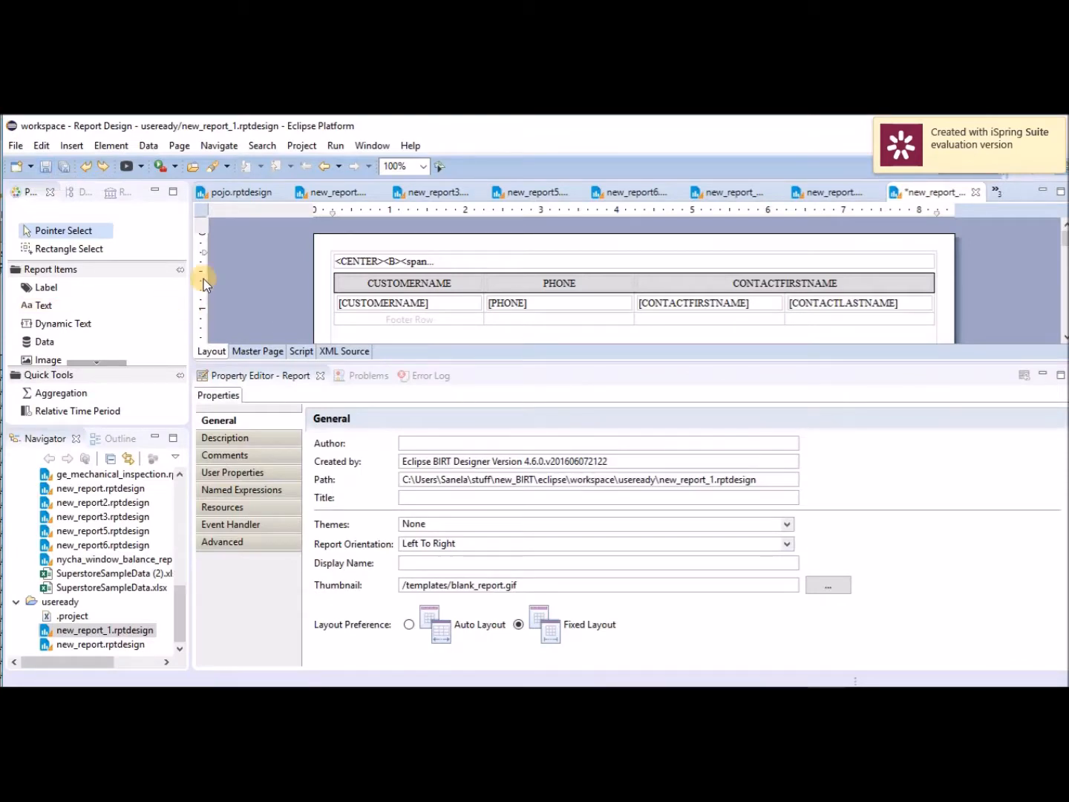
Review the HTML content of the Customer List text item above the table without changing it.
{"action": "double_click", "coordinate": [385, 264]}
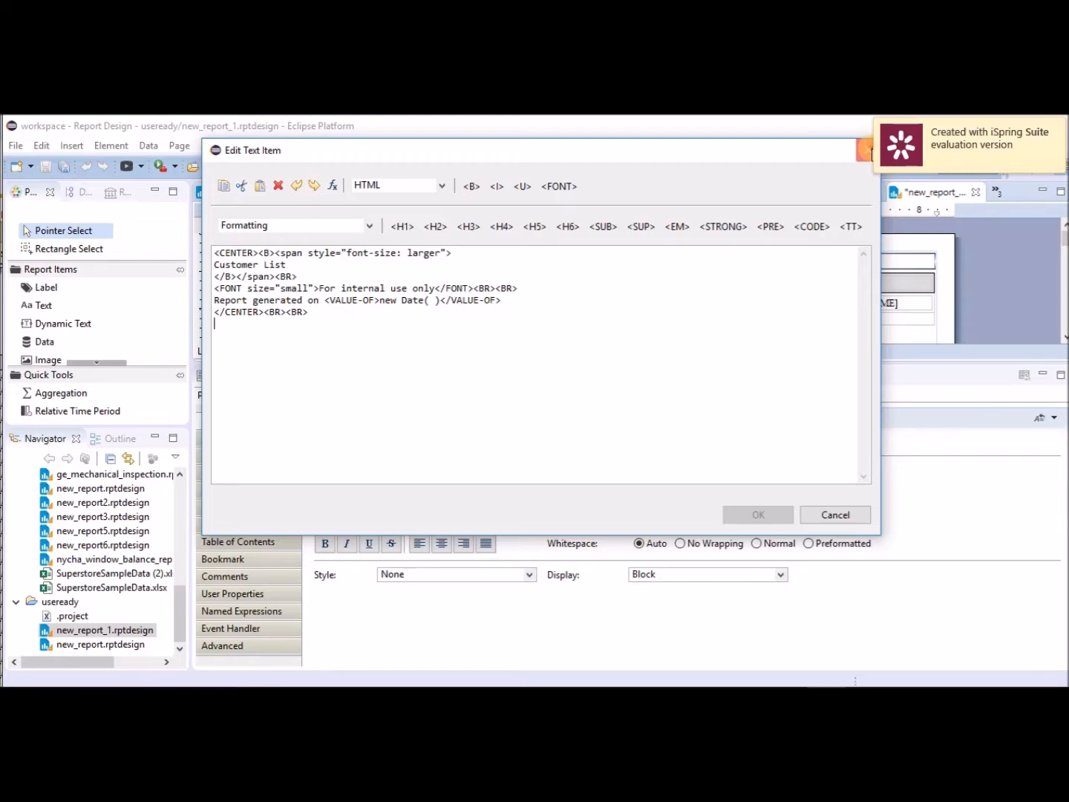
{"action": "left_click", "coordinate": [866, 151]}
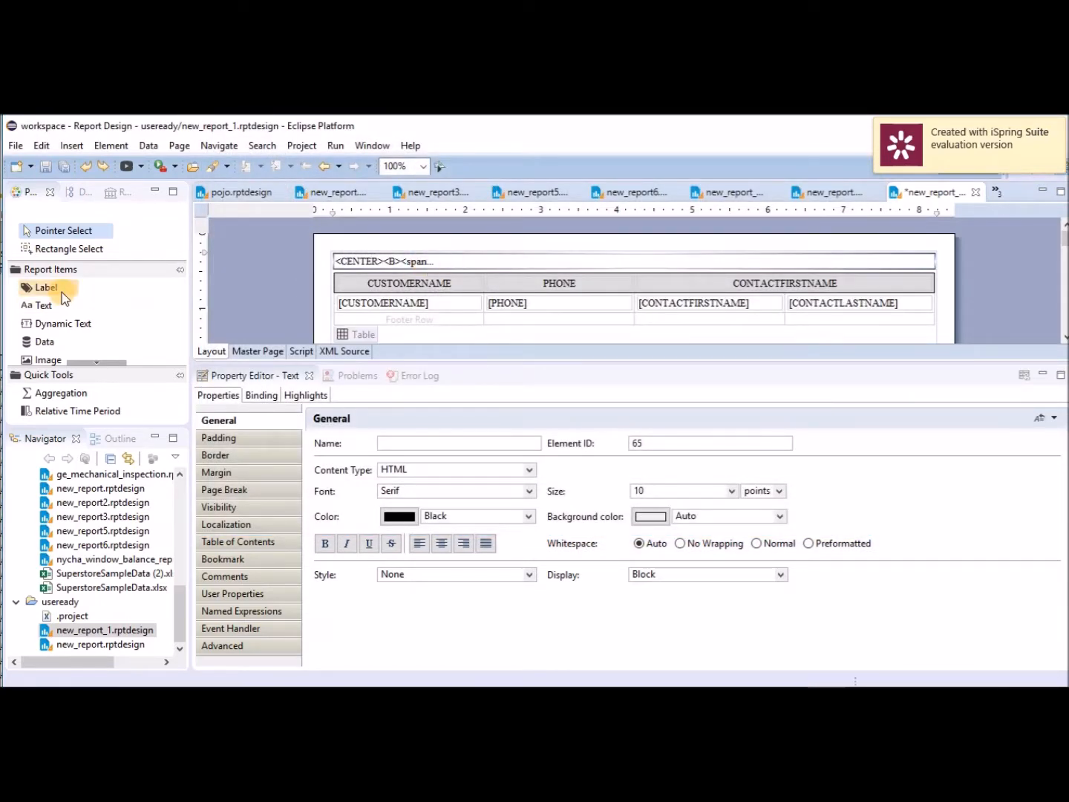
{"action": "double_click", "coordinate": [374, 262]}
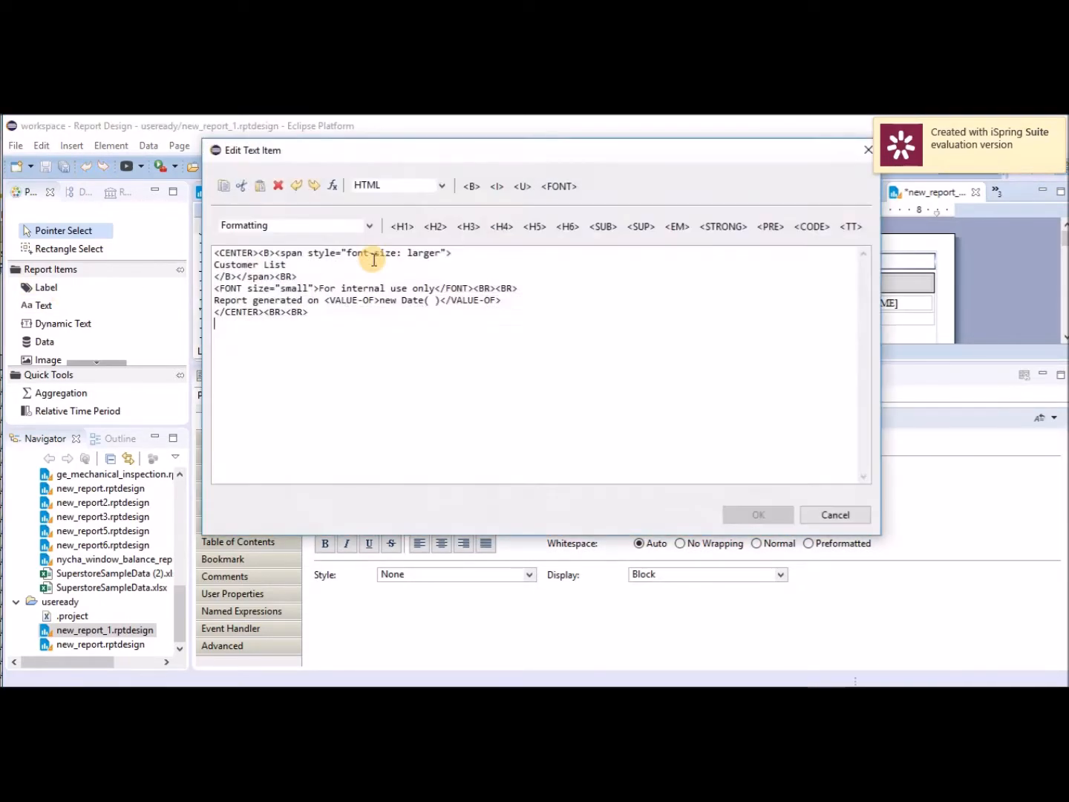
{"action": "left_click", "coordinate": [867, 150]}
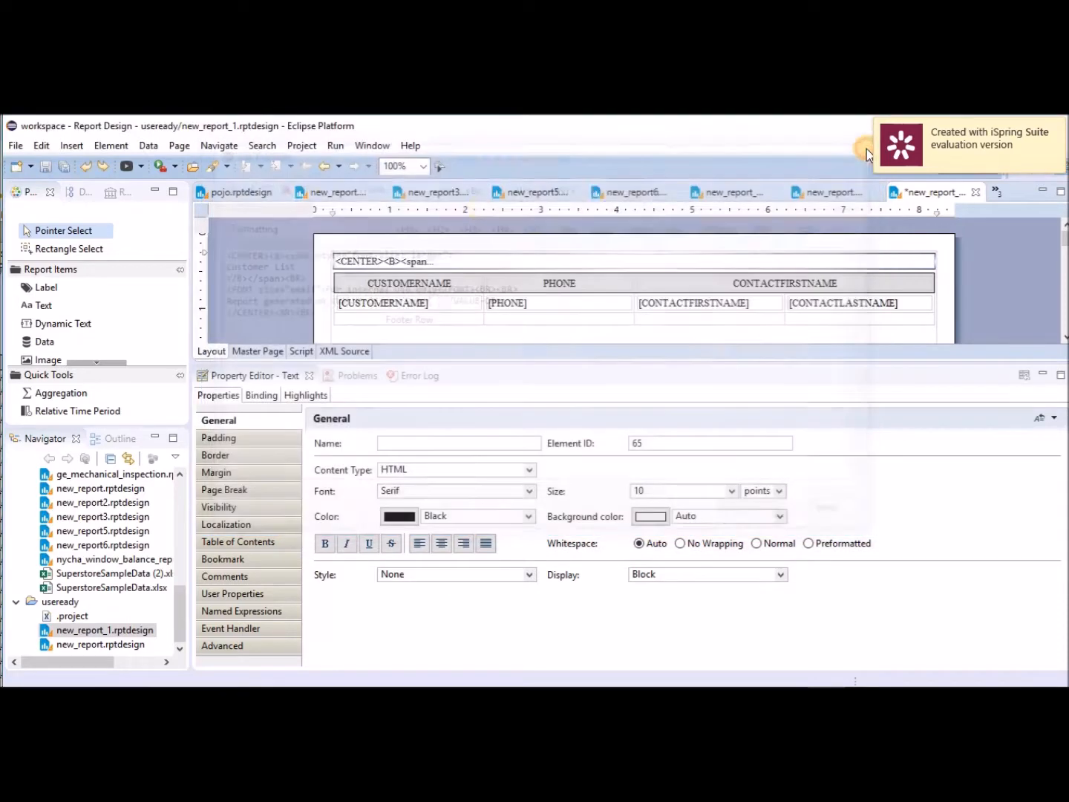
Insert a dynamic text item above the Customer List text with the JavaScript expression new Date().
{"action": "left_click_drag", "start_coordinate": [65, 323], "coordinate": [330, 270]}
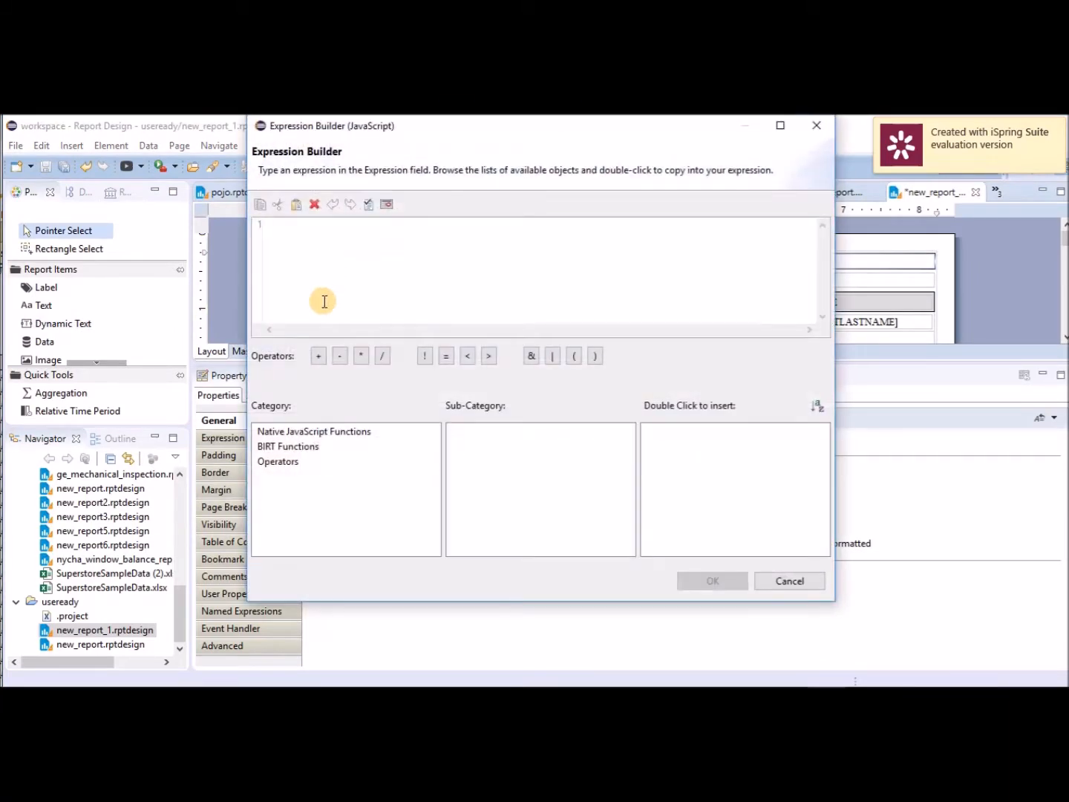
{"action": "left_click", "coordinate": [333, 437]}
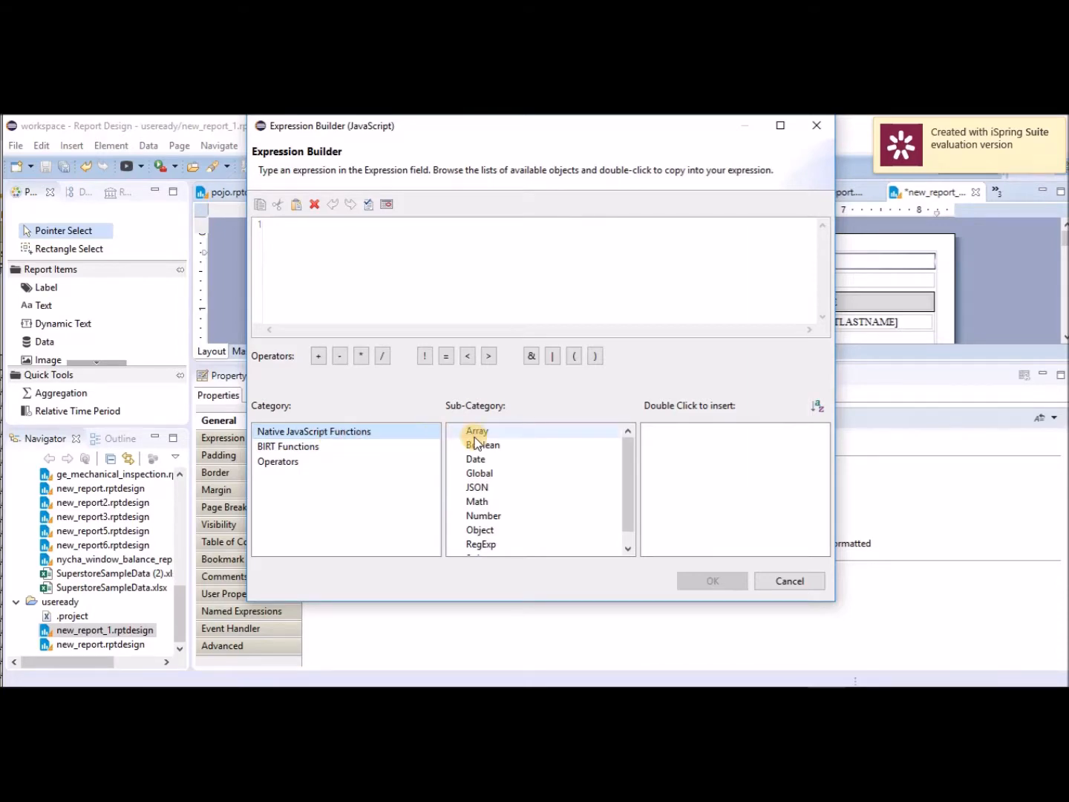
{"action": "left_click", "coordinate": [480, 463]}
{"action": "left_click", "coordinate": [673, 432]}
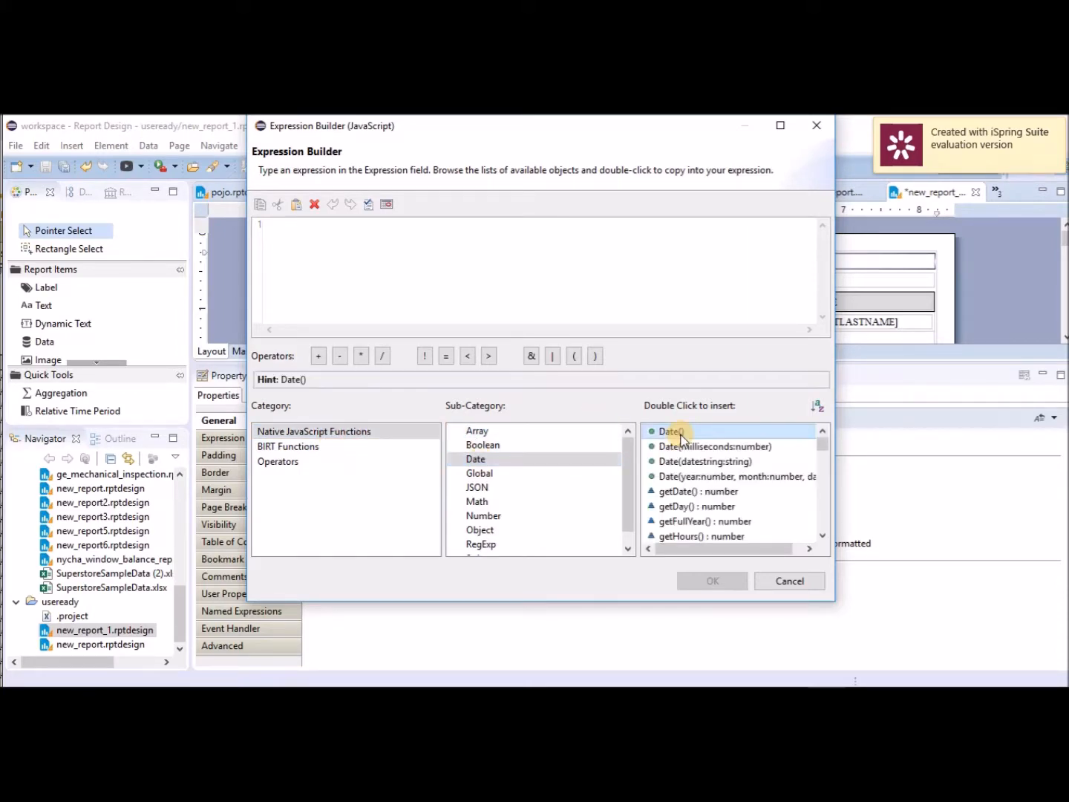
{"action": "double_click", "coordinate": [681, 437]}
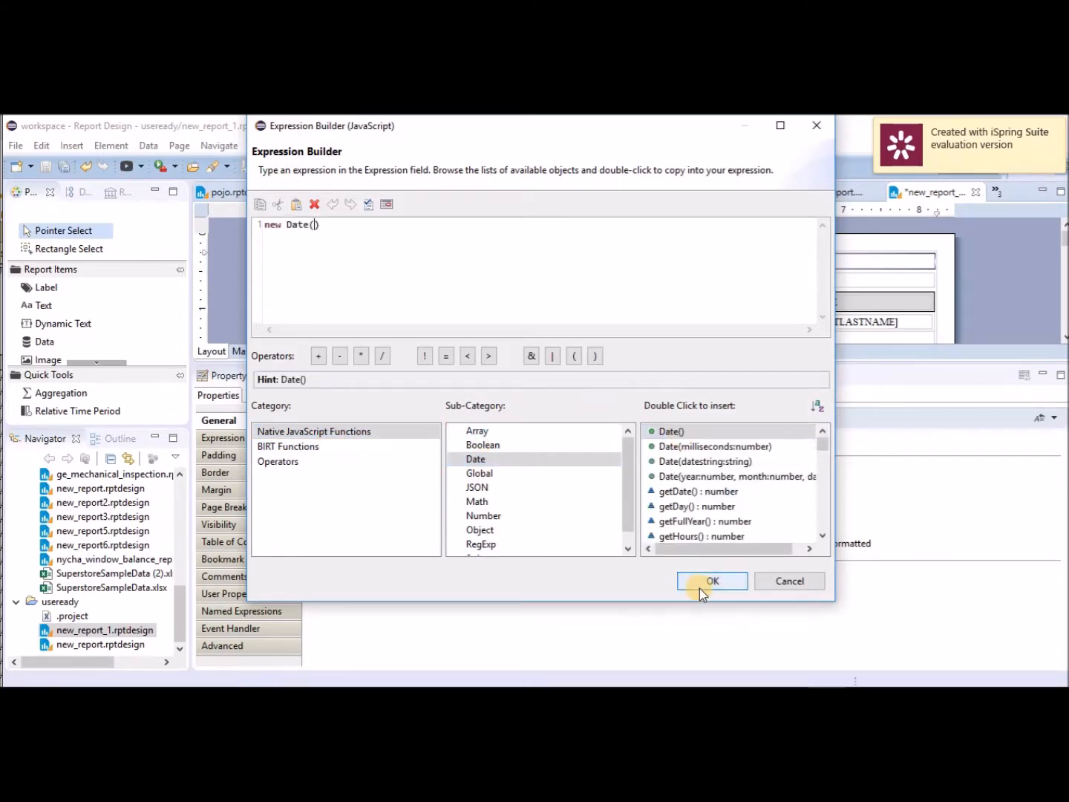
{"action": "left_click", "coordinate": [699, 589]}
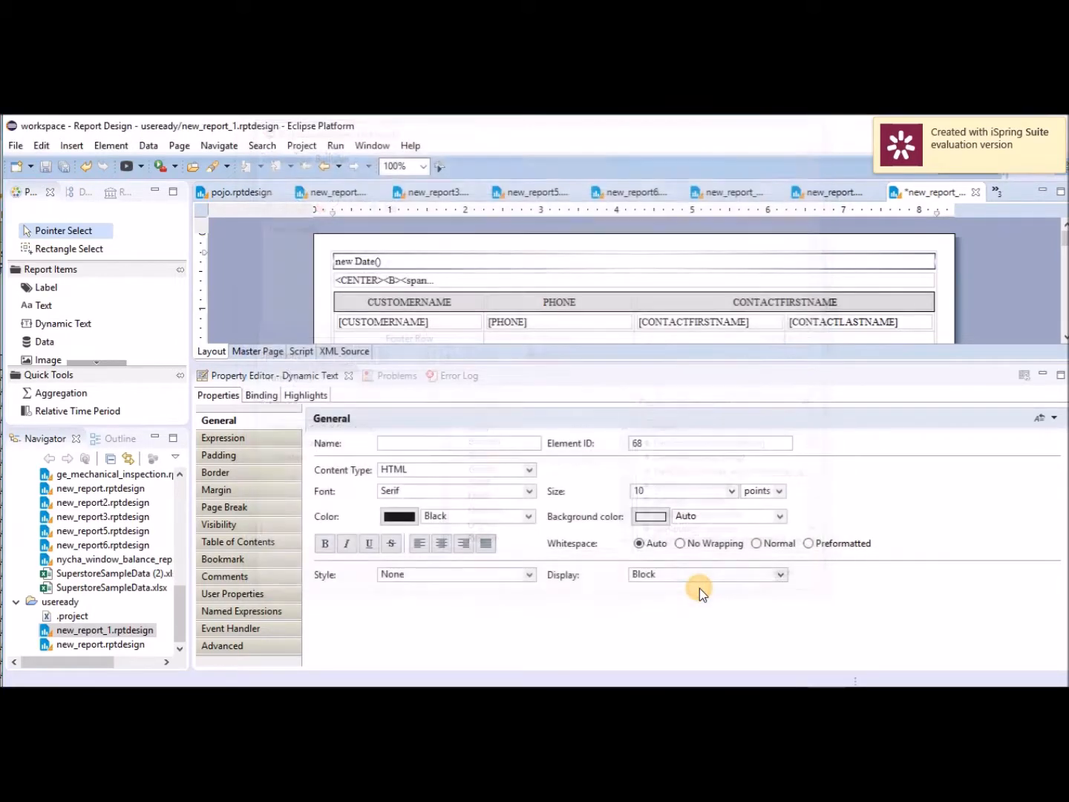
View the report in the web viewer and check the date line above the Customer List title.
{"action": "left_click", "coordinate": [341, 147]}
{"action": "mouse_move", "coordinate": [360, 179]}
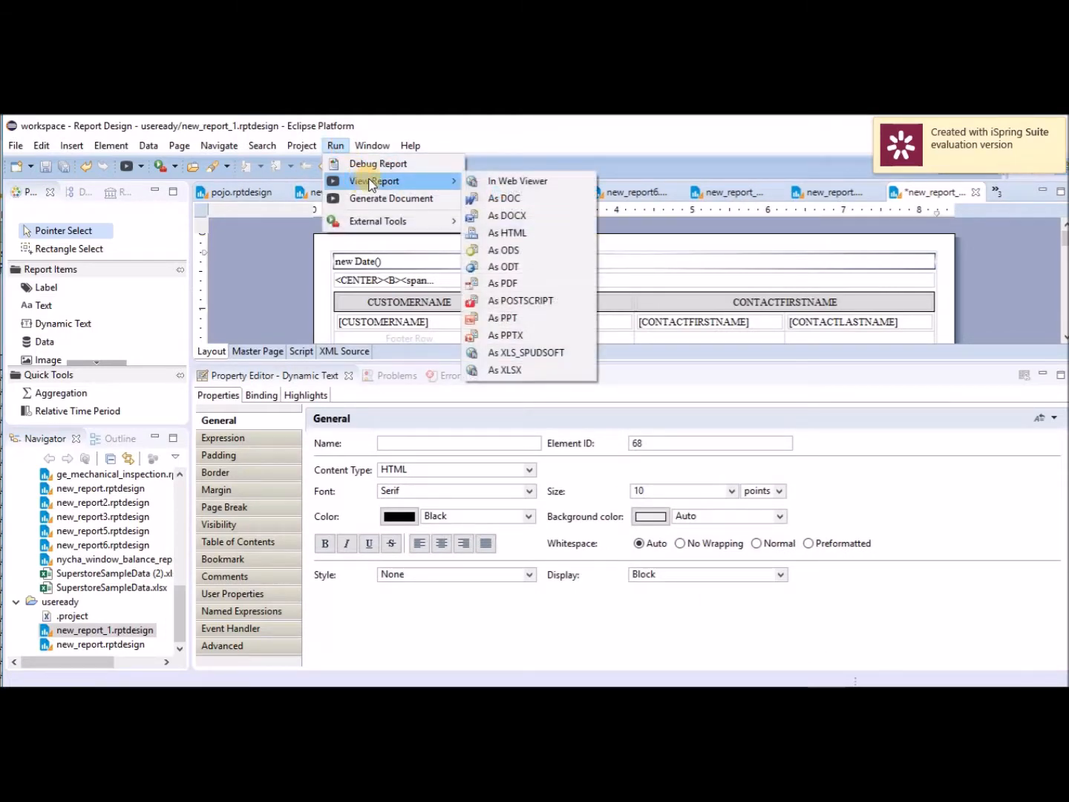
{"action": "left_click", "coordinate": [517, 181]}
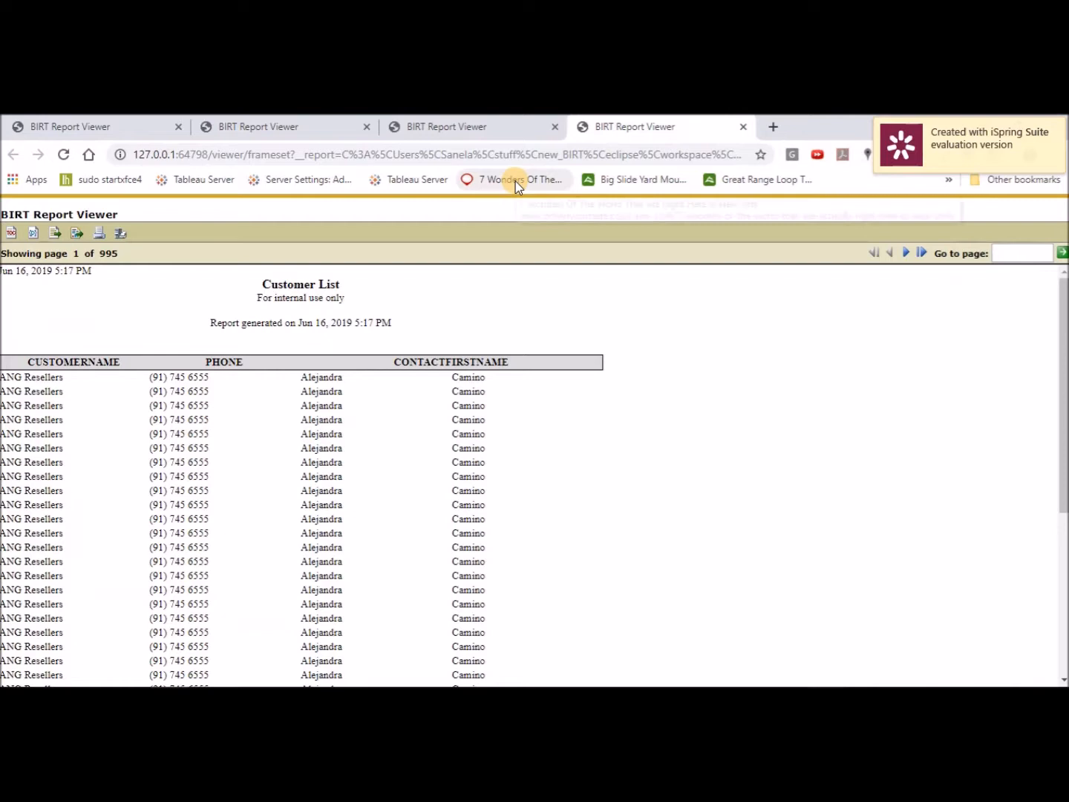
{"action": "left_click_drag", "start_coordinate": [92, 270], "coordinate": [2, 277]}
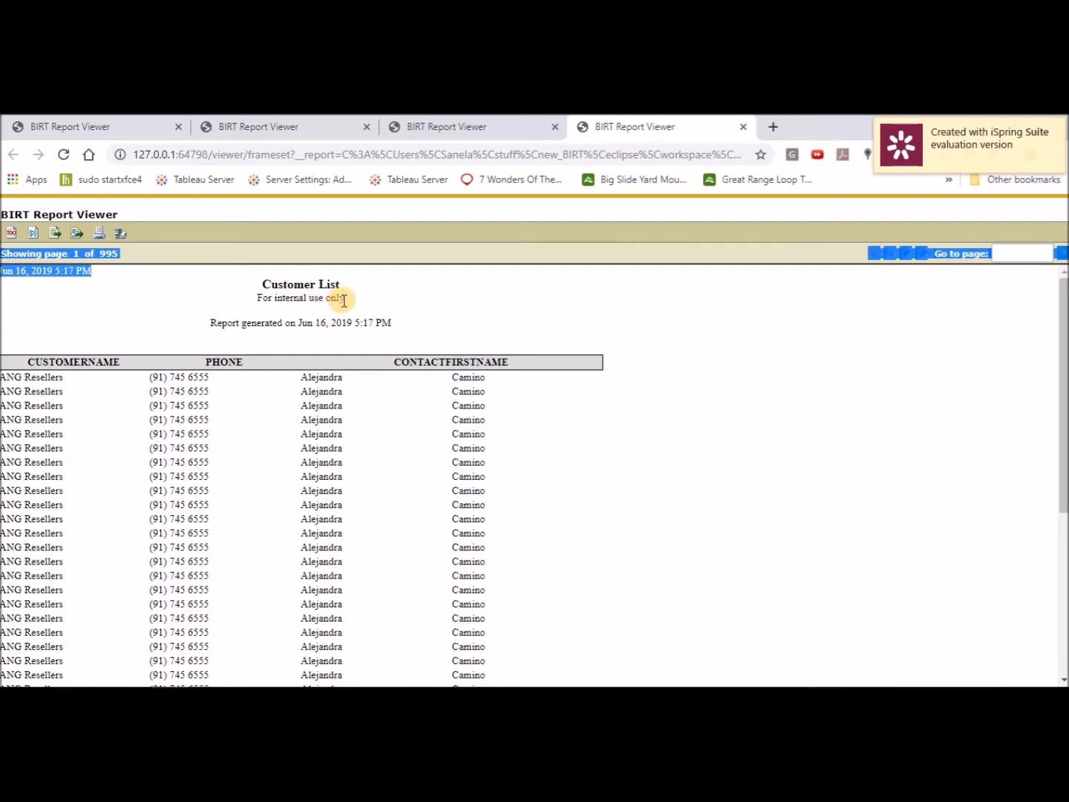
{"action": "left_click", "coordinate": [285, 297]}
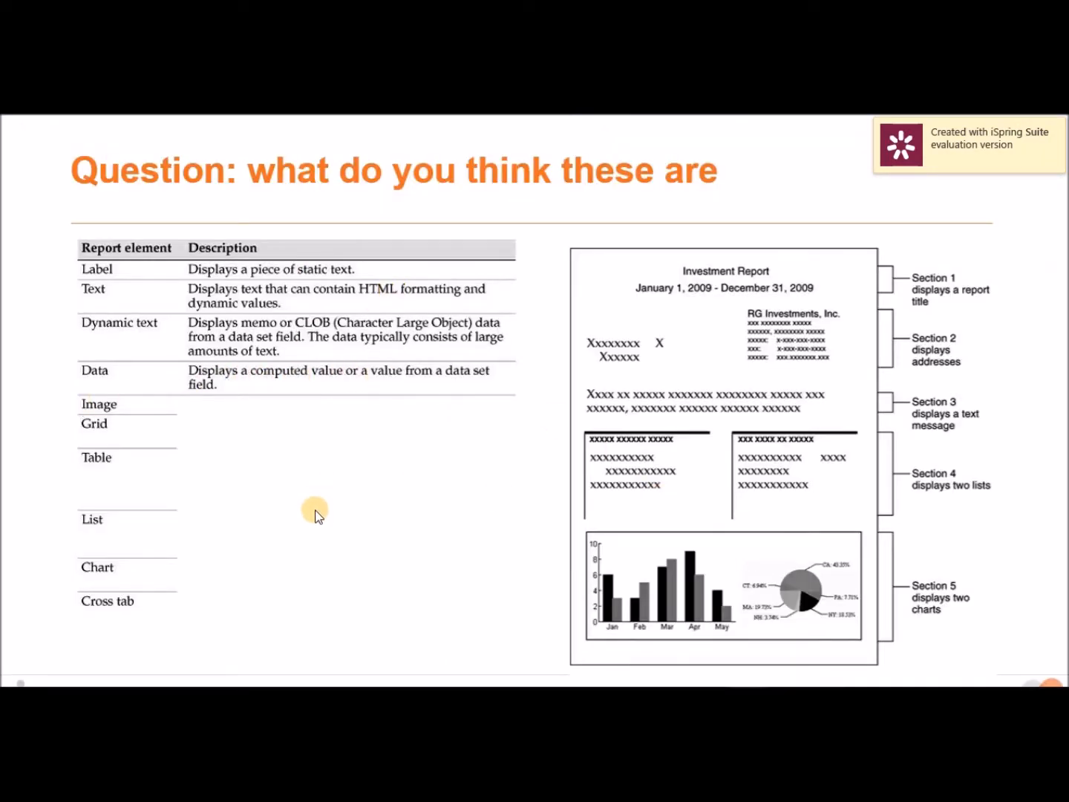
{"action": "key", "text": "alt+Tab"}
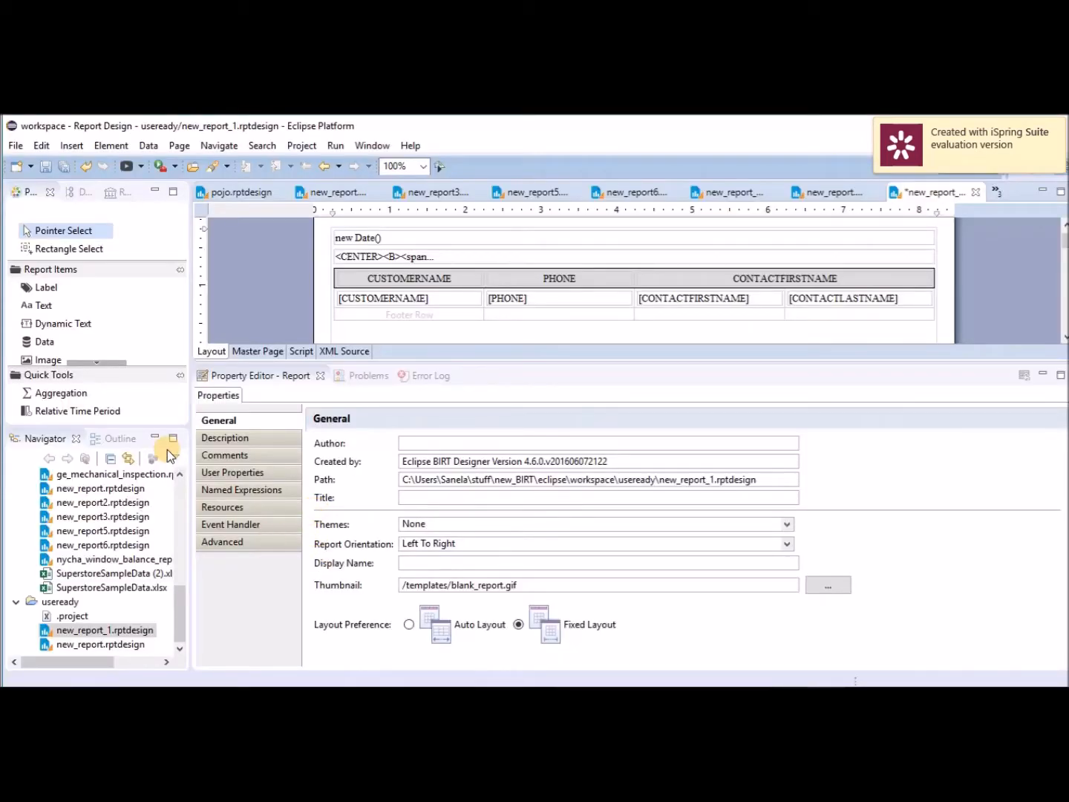
Place a data item in the first footer cell of the customer table.
{"action": "left_click_drag", "start_coordinate": [41, 341], "coordinate": [351, 312]}
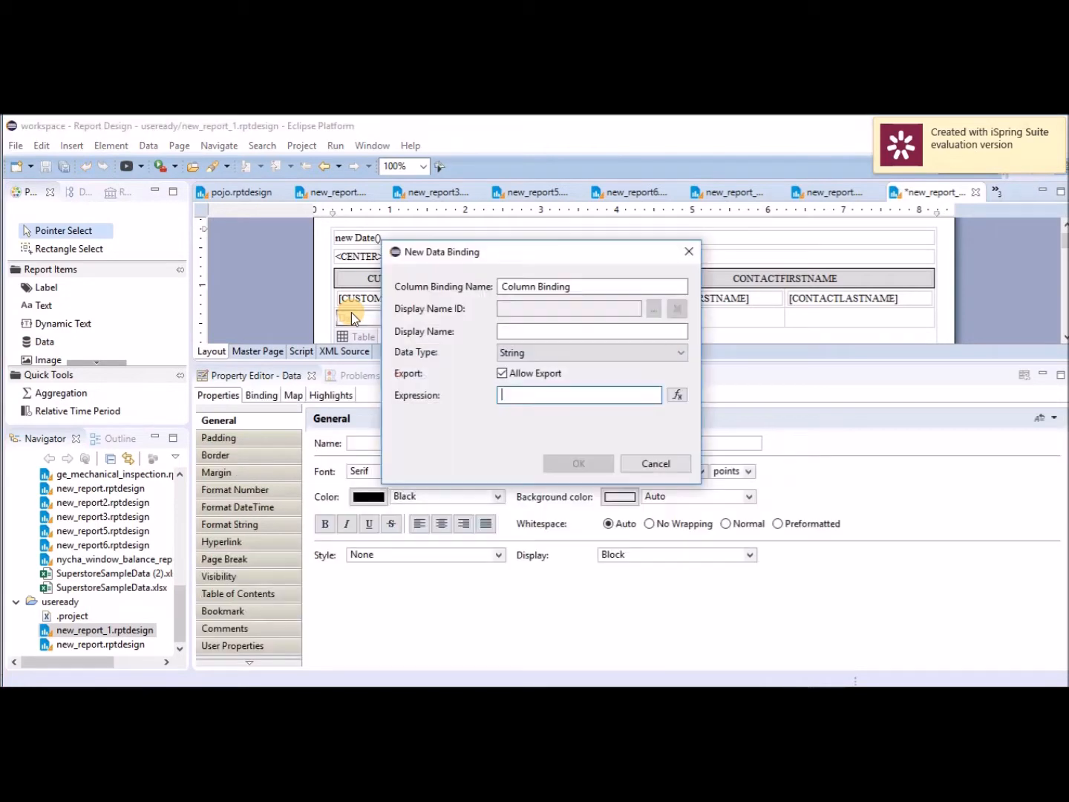
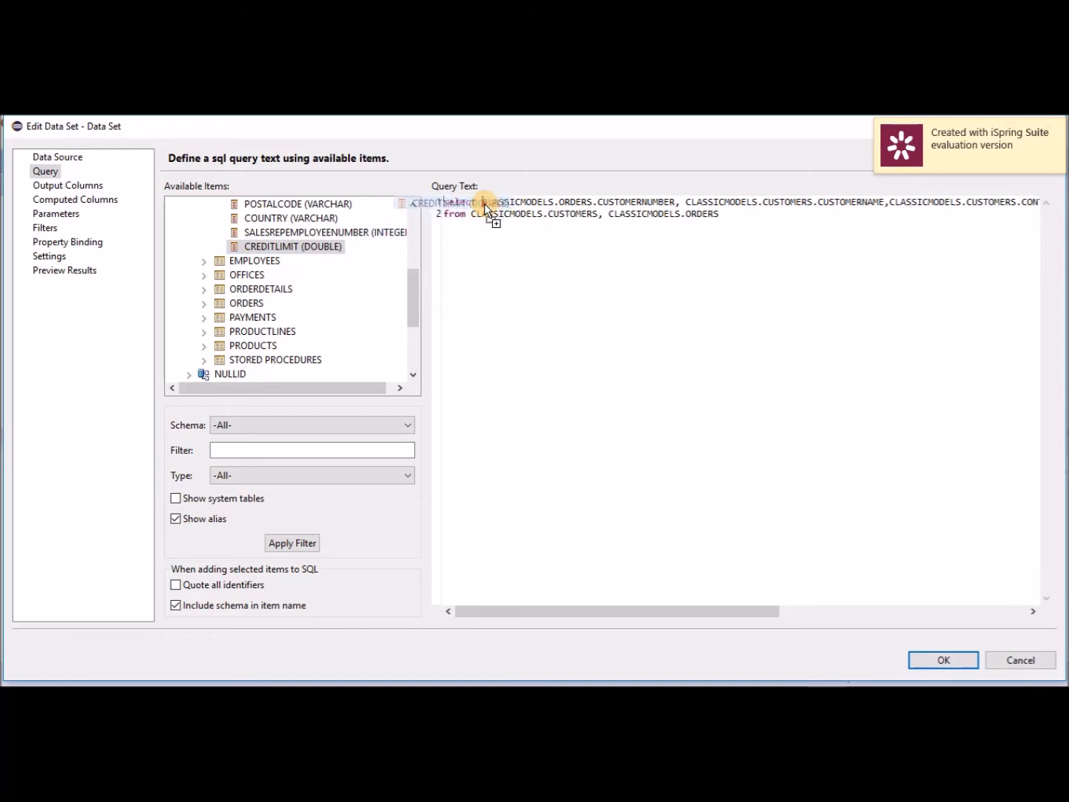
Add CLASSICMODELS.CUSTOMERS.CREDITLIMIT as the first selected column in the SQL query of Data Set and save the query.
{"action": "type", "text": ","}
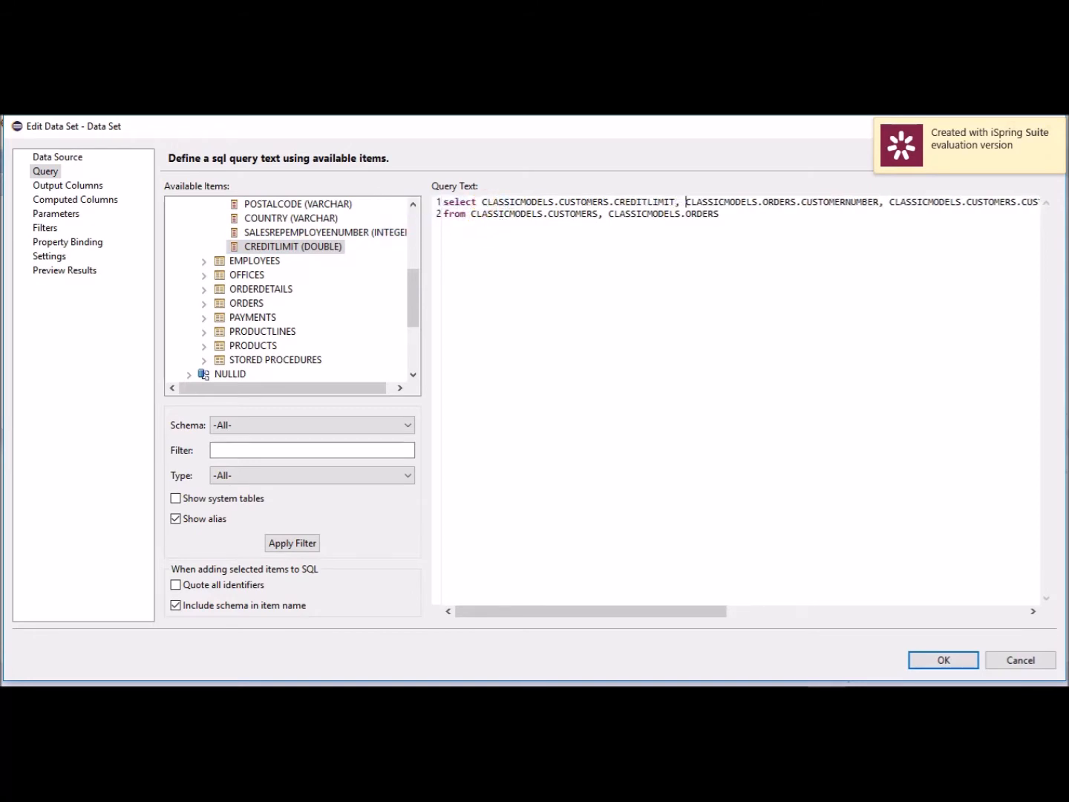
{"action": "left_click", "coordinate": [940, 667]}
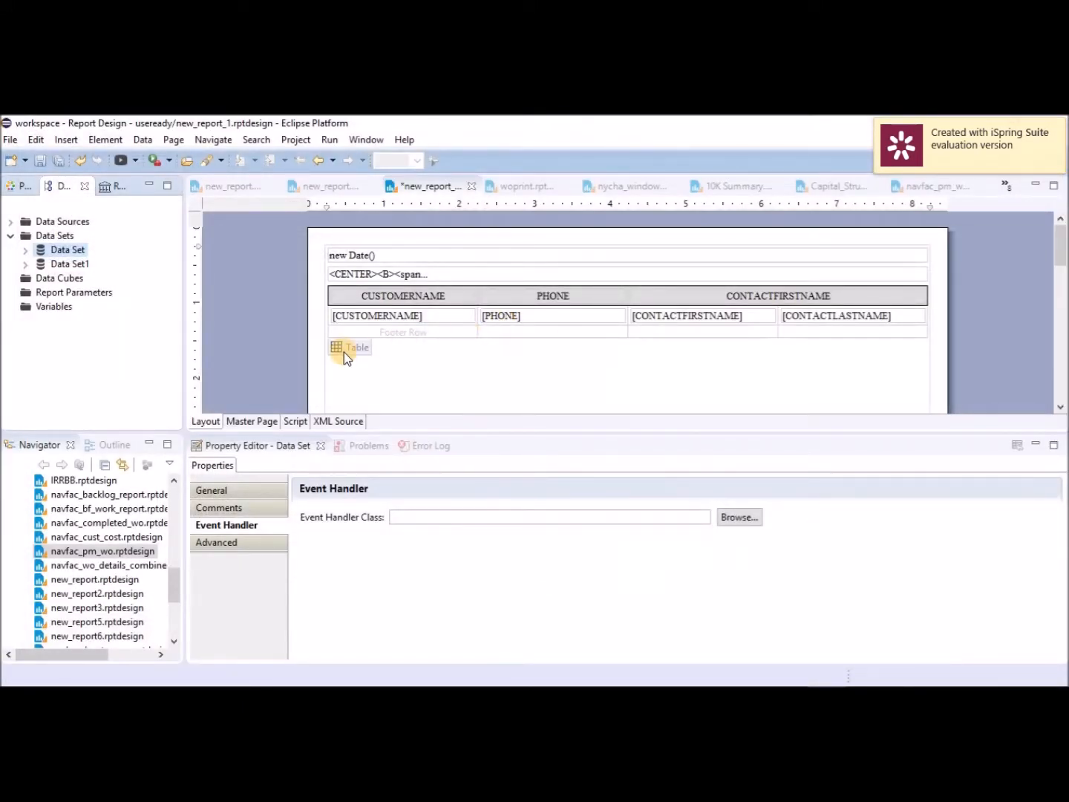
Delete Data Set1 from the report's data sets.
{"action": "left_click", "coordinate": [344, 350]}
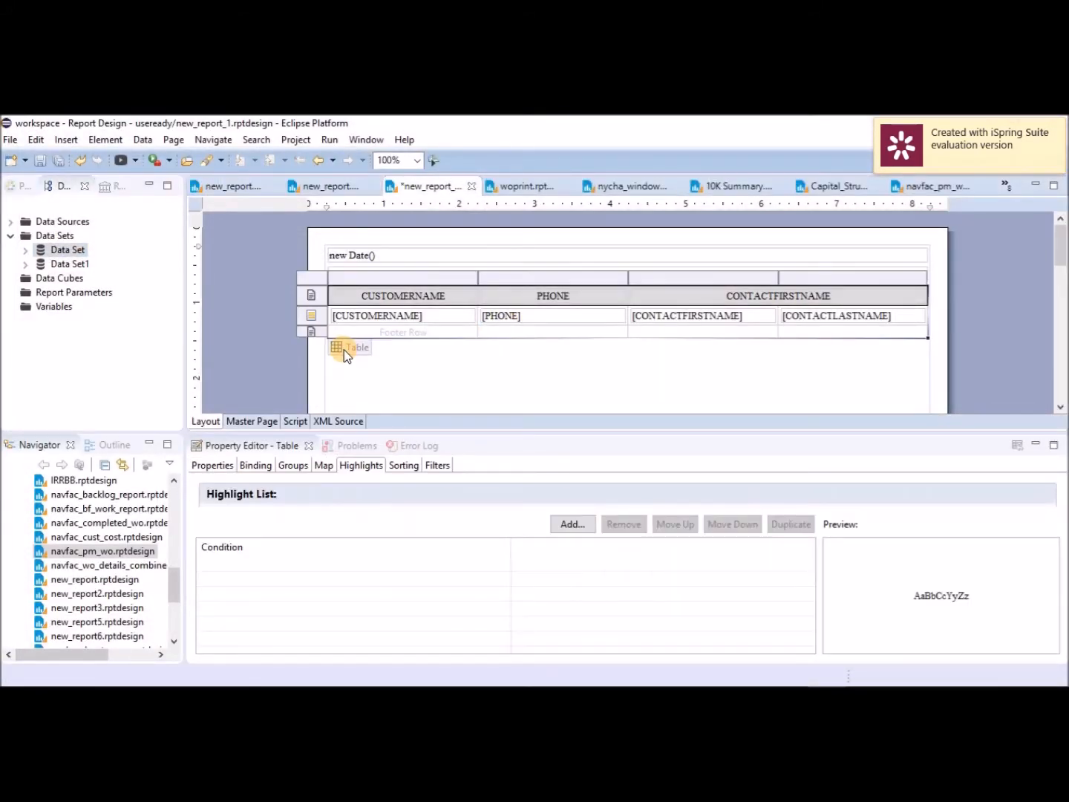
{"action": "left_click", "coordinate": [70, 264]}
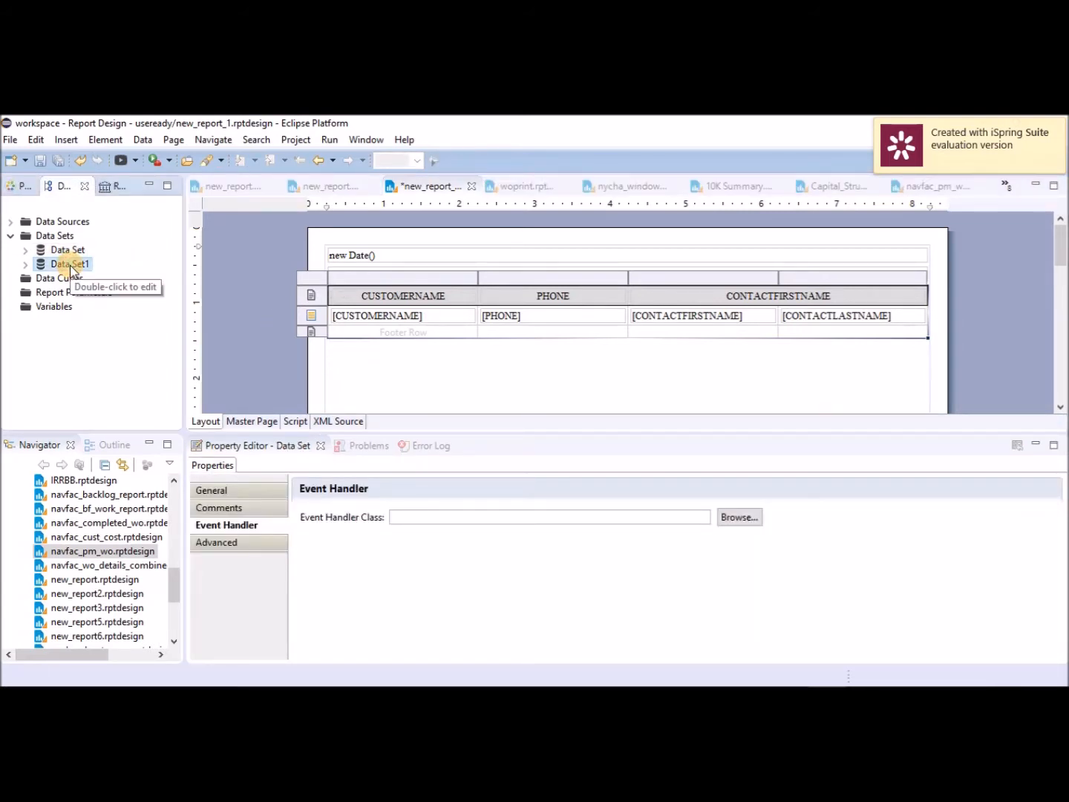
{"action": "right_click", "coordinate": [71, 265]}
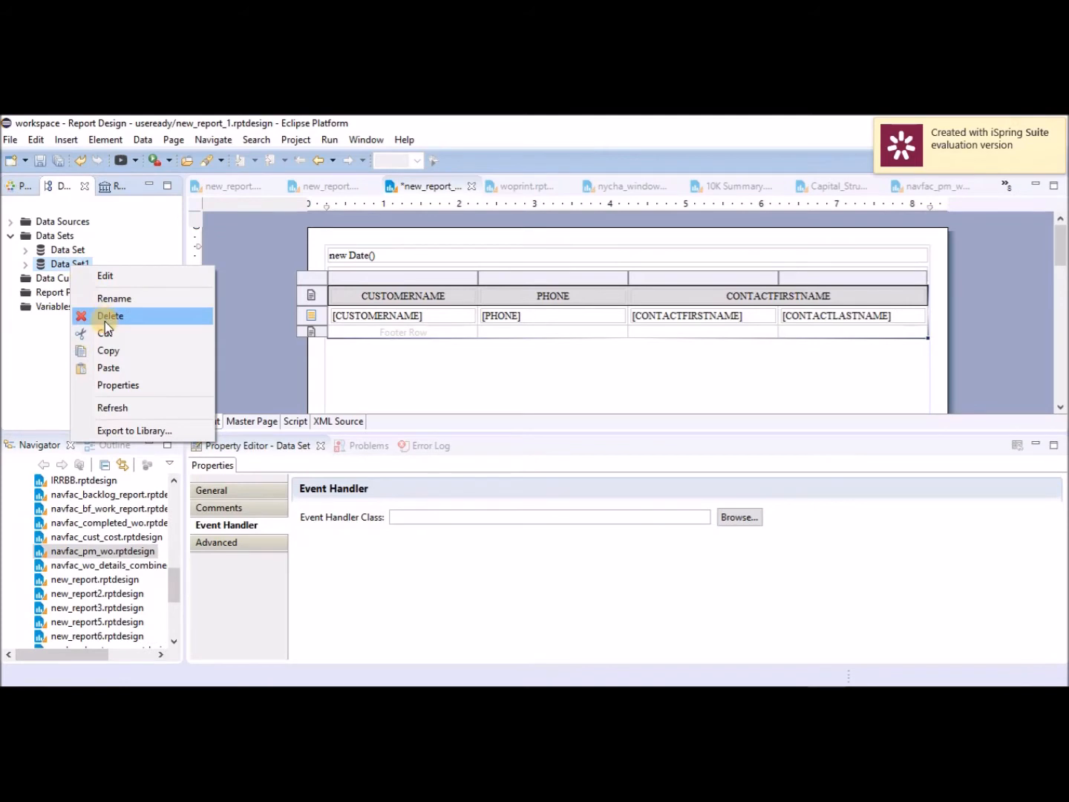
{"action": "left_click", "coordinate": [105, 316]}
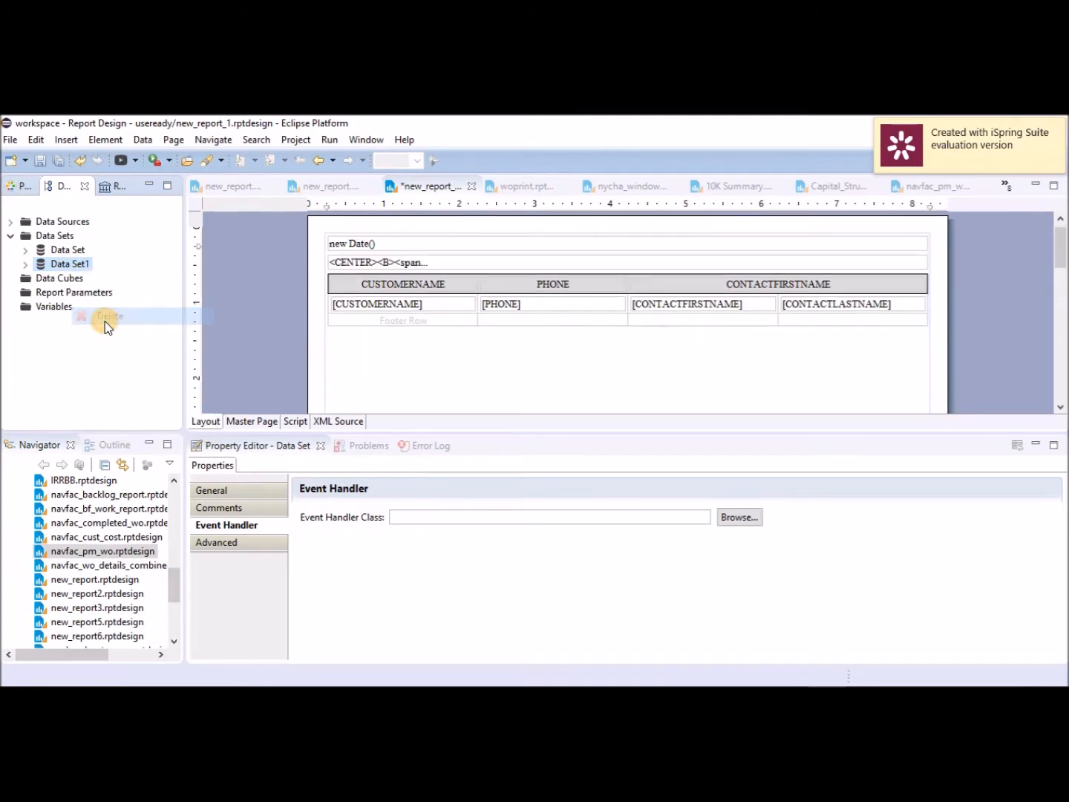
Delete the new Date() dynamic text item above the Customer List text.
{"action": "left_click", "coordinate": [72, 250]}
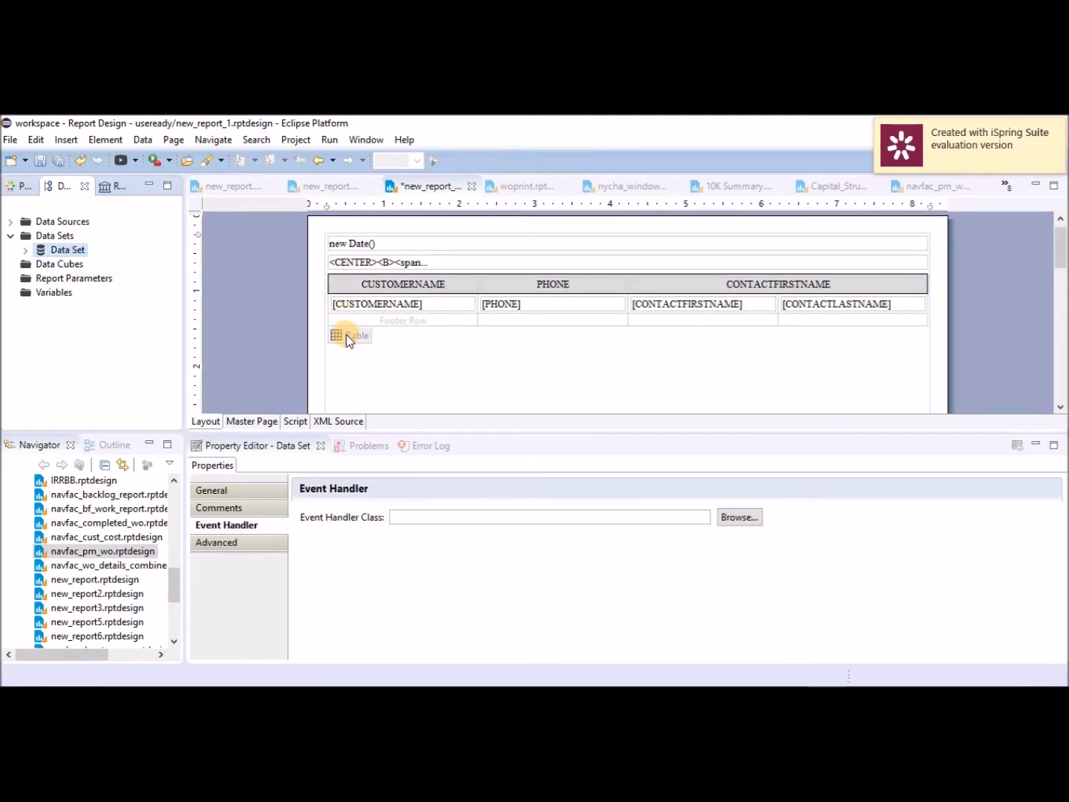
{"action": "left_click", "coordinate": [346, 336]}
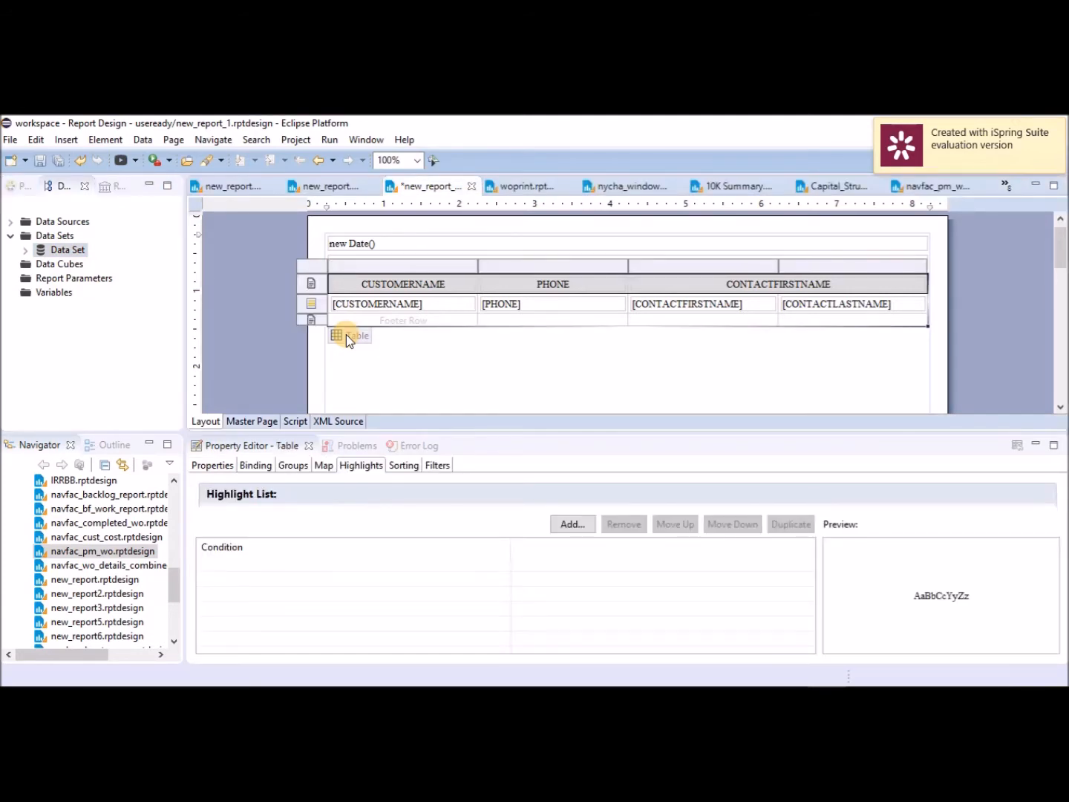
{"action": "left_click", "coordinate": [344, 245]}
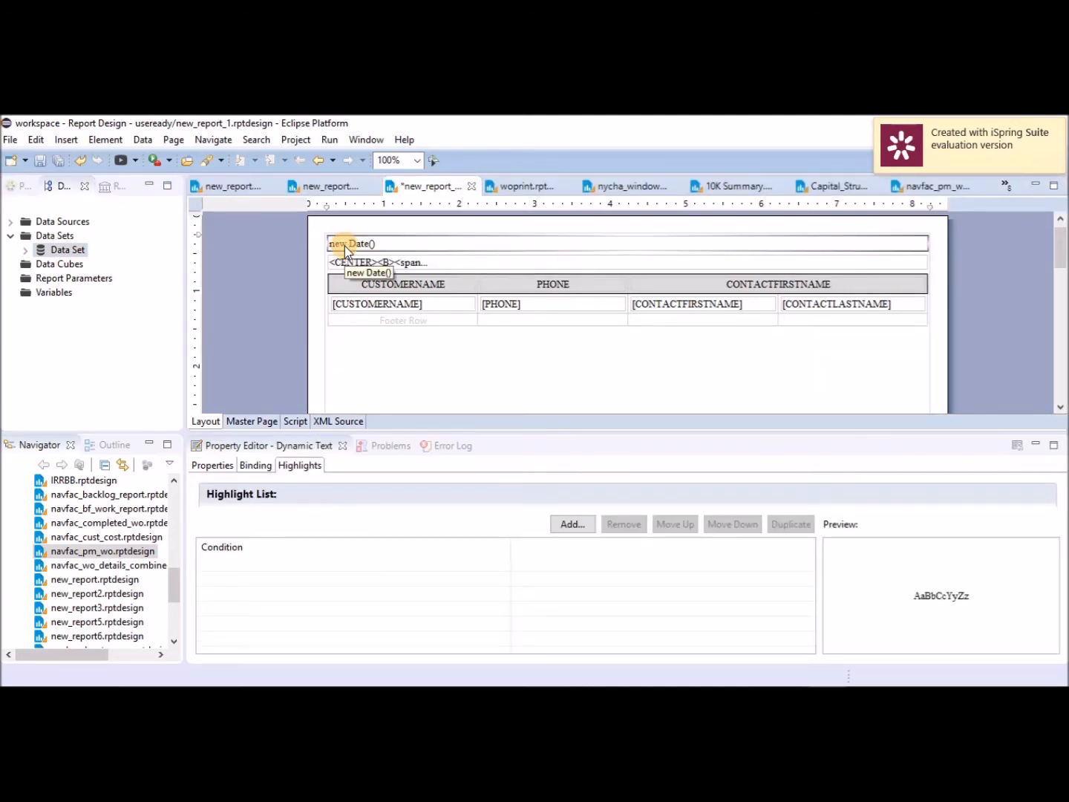
{"action": "key", "text": "Delete"}
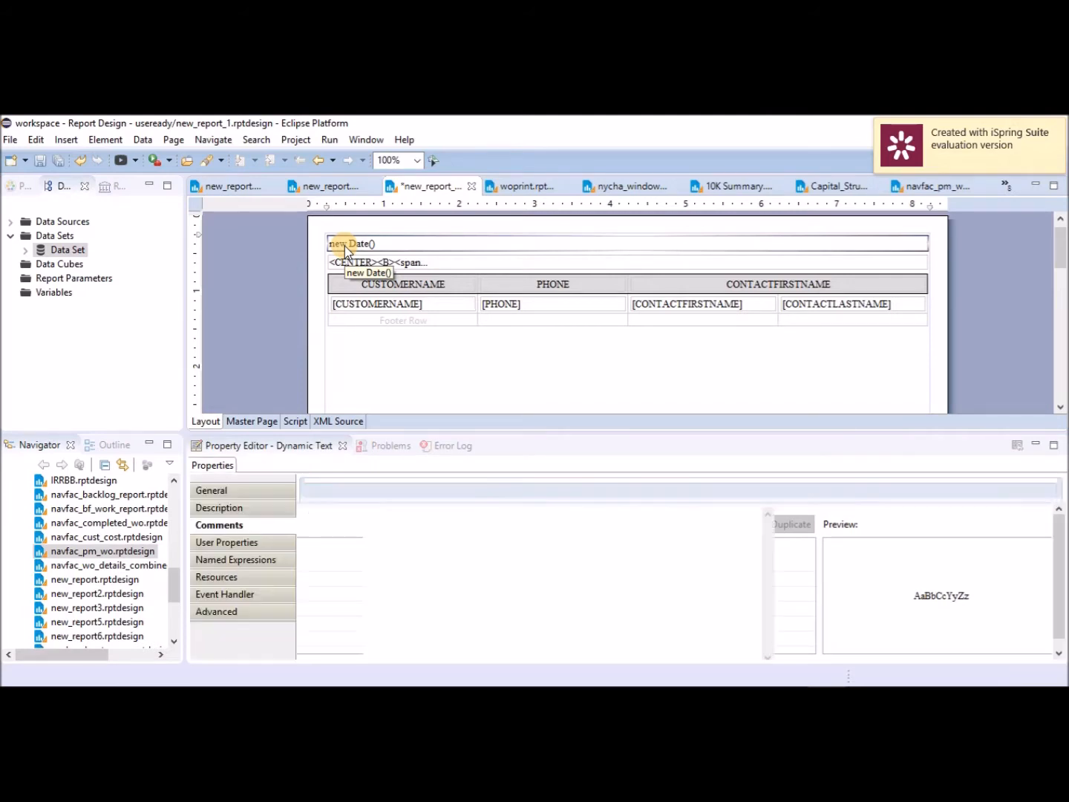
Insert a new column to the left of the CUSTOMERNAME column in the table.
{"action": "left_click", "coordinate": [341, 319]}
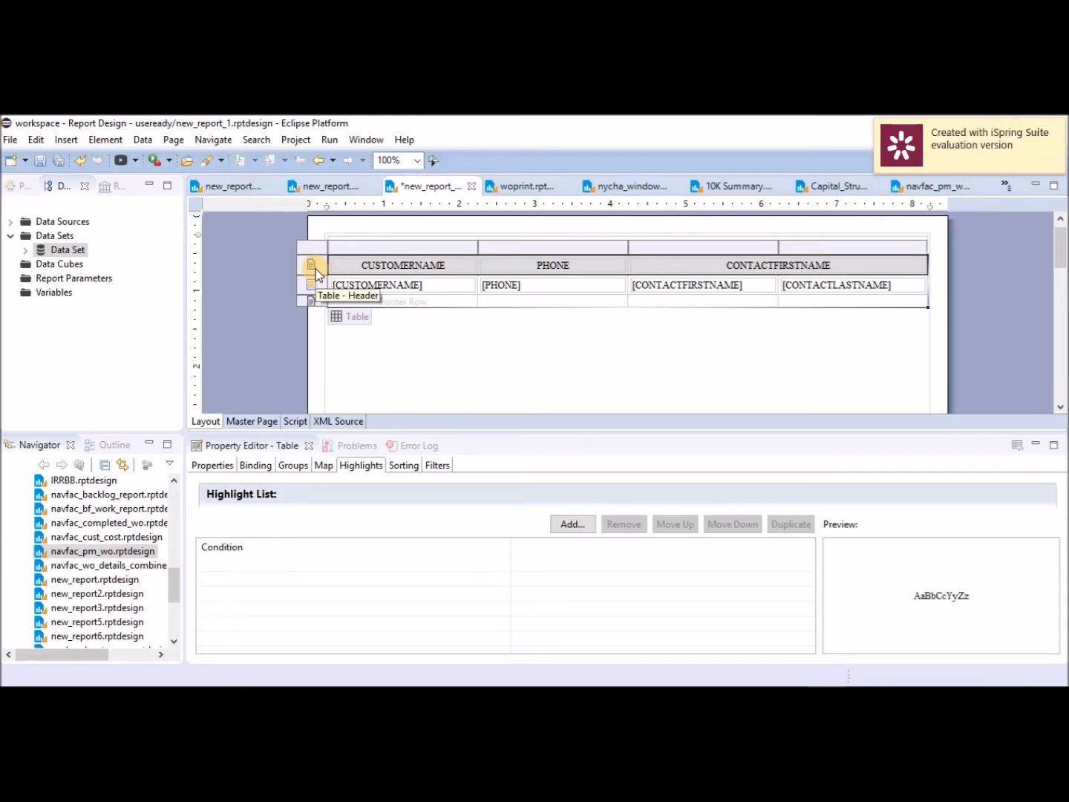
{"action": "left_click", "coordinate": [315, 269]}
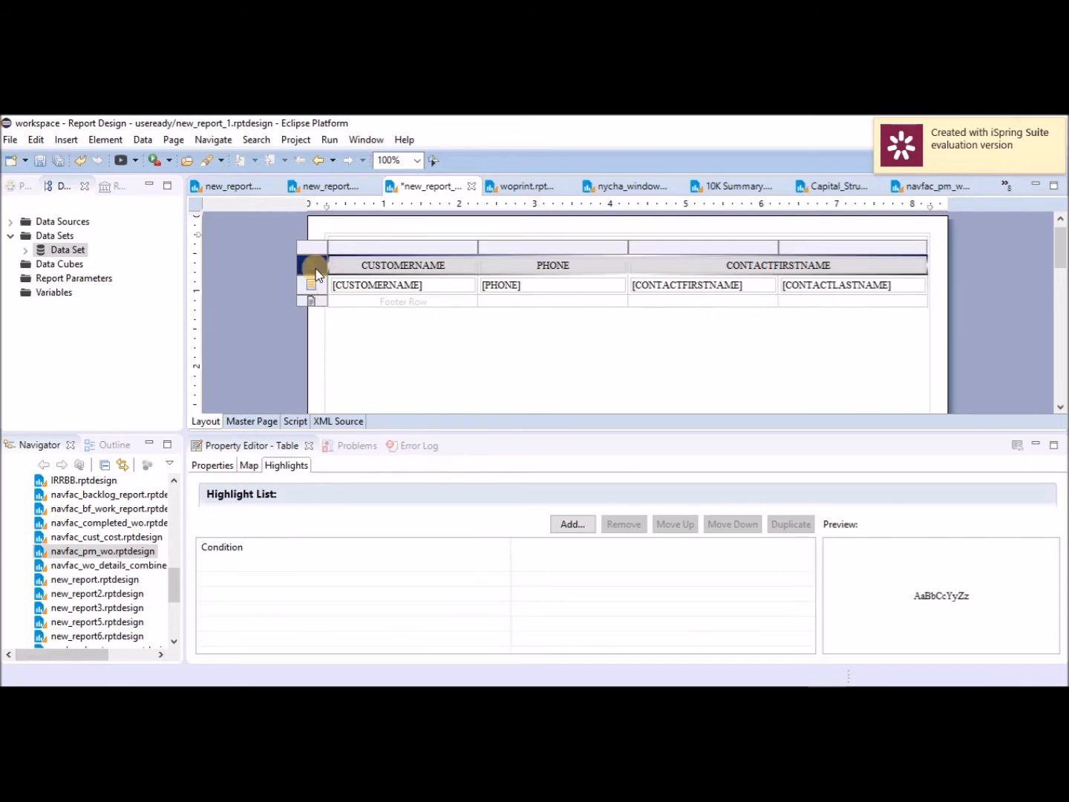
{"action": "left_click", "coordinate": [392, 251]}
{"action": "left_click", "coordinate": [392, 250]}
{"action": "right_click", "coordinate": [392, 251]}
{"action": "mouse_move", "coordinate": [478, 398]}
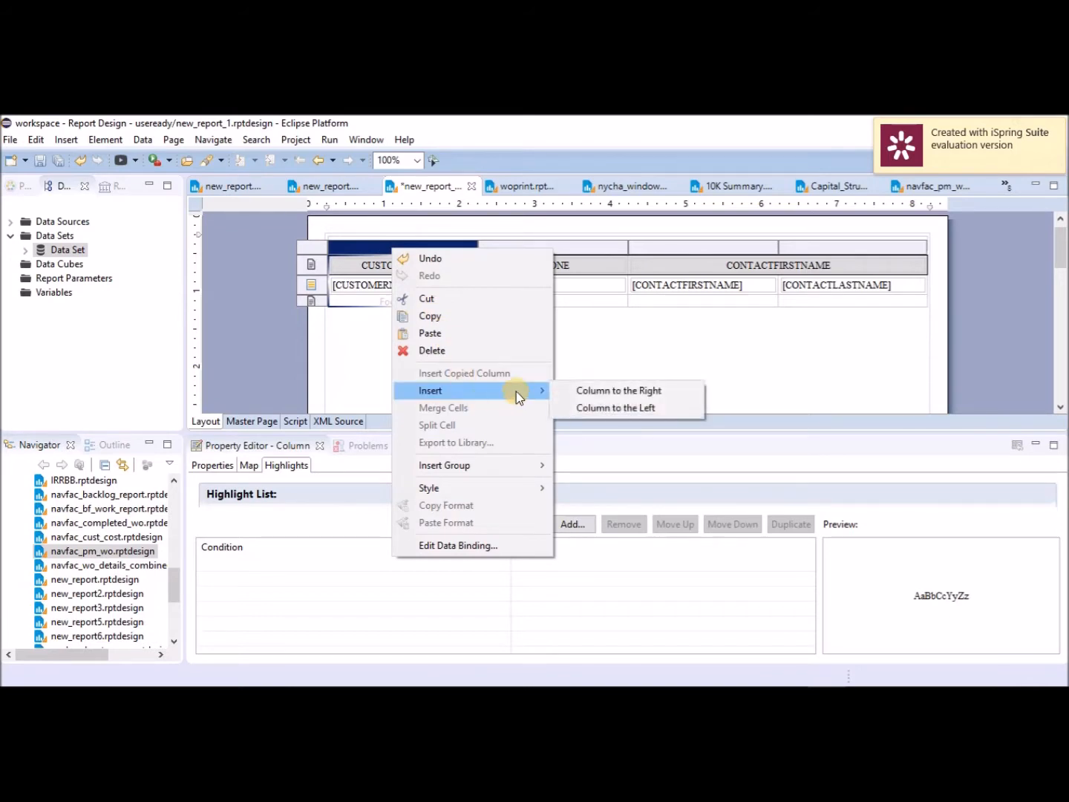
{"action": "left_click", "coordinate": [583, 408]}
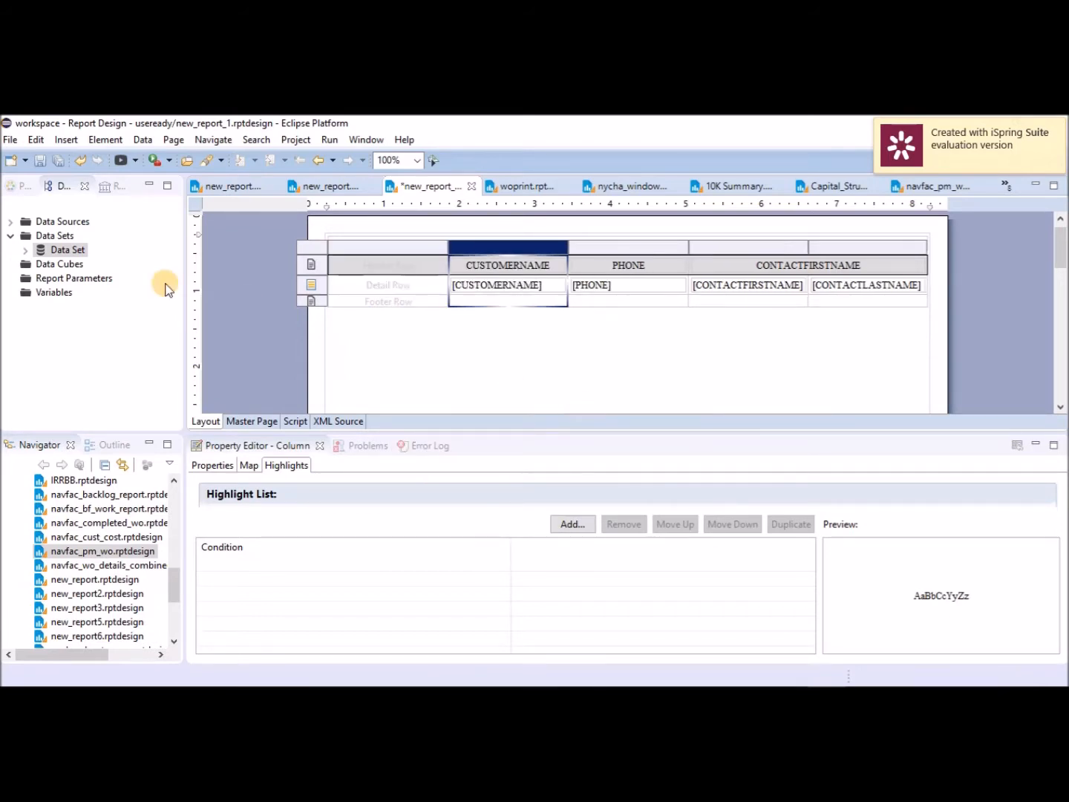
Place the CREDITLIMIT field of Data Set in the new column's detail row and display the table's data column bindings.
{"action": "left_click", "coordinate": [25, 251]}
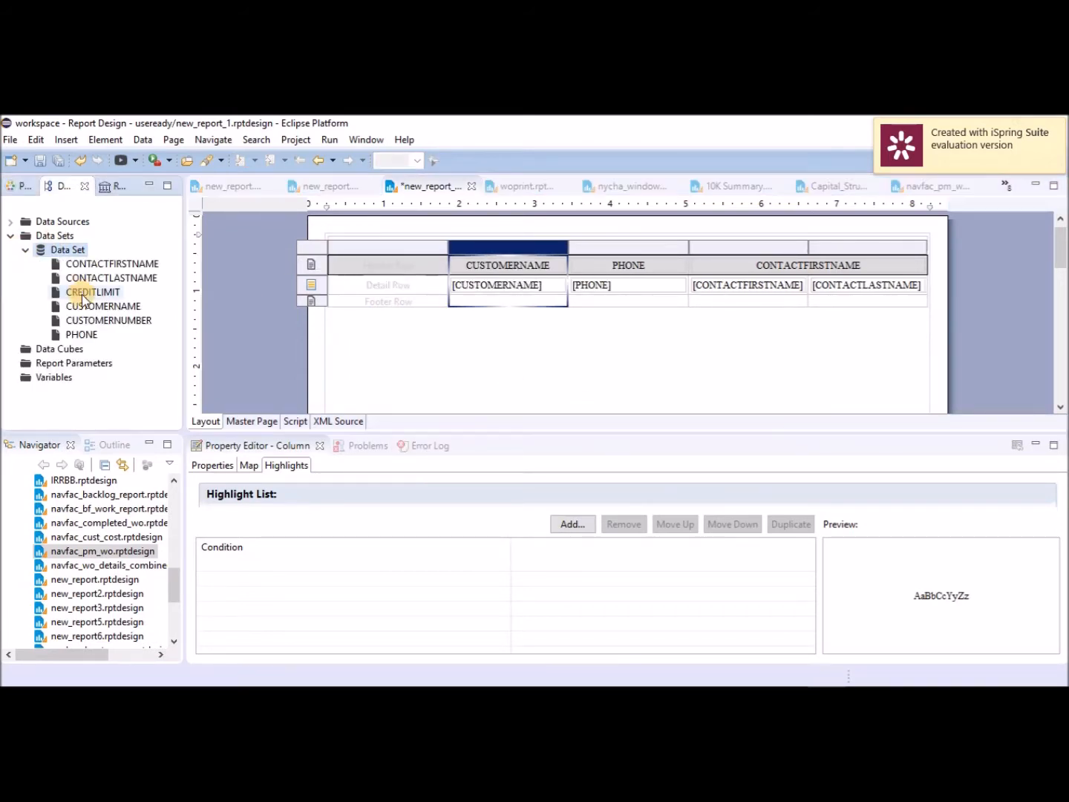
{"action": "left_click_drag", "start_coordinate": [107, 297], "coordinate": [355, 291]}
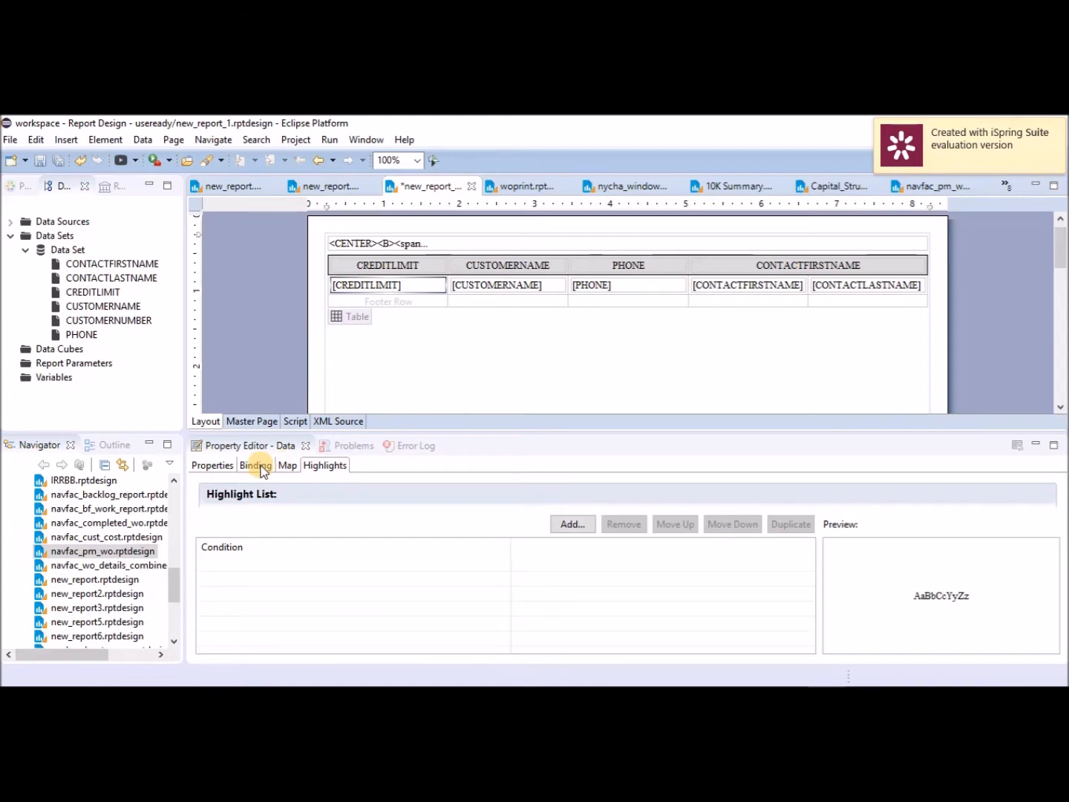
{"action": "left_click", "coordinate": [257, 466]}
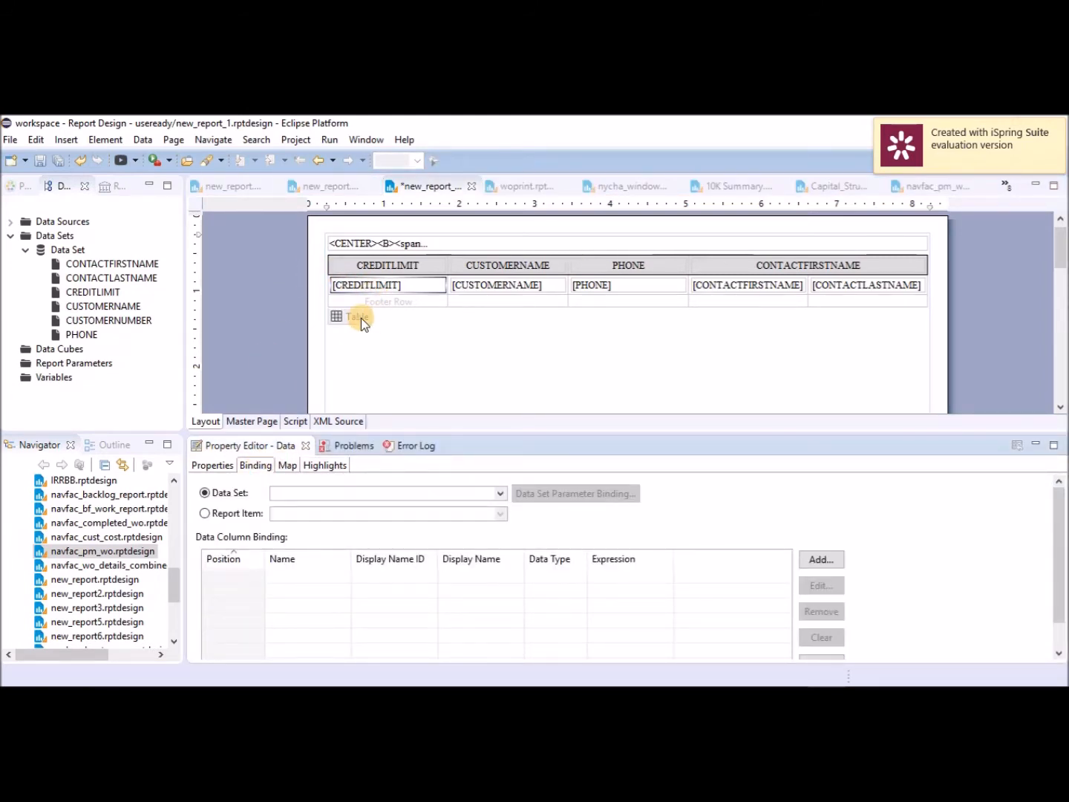
{"action": "left_click", "coordinate": [361, 317]}
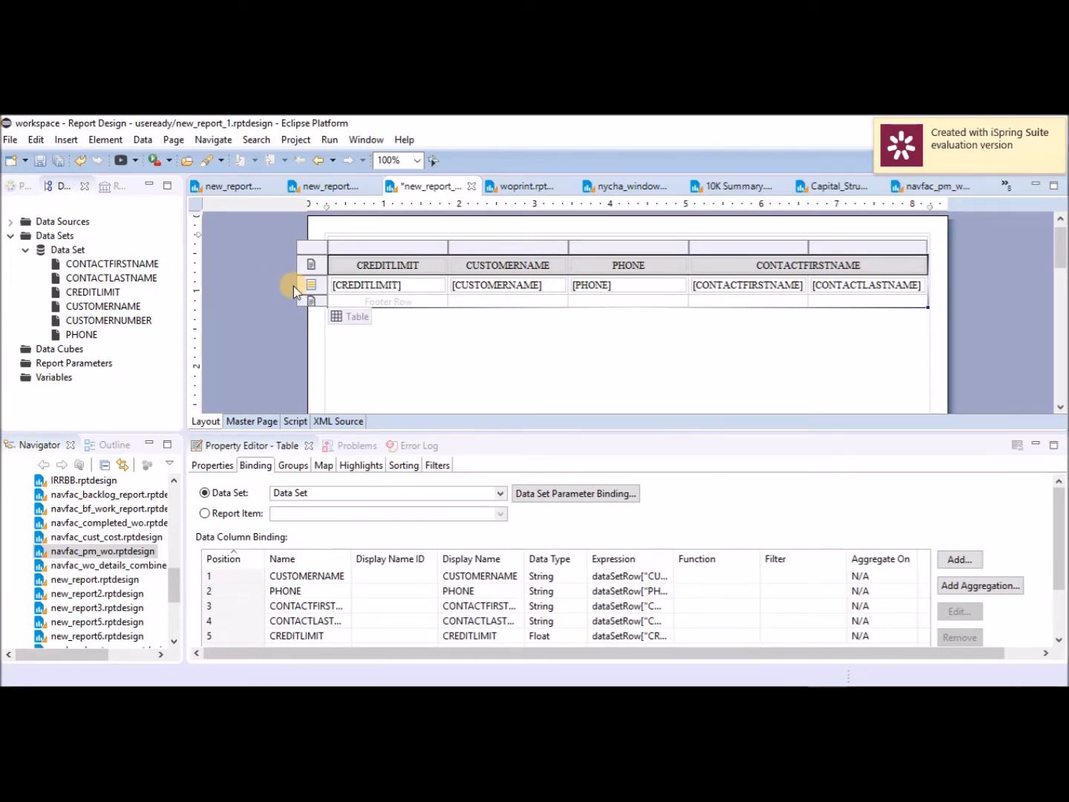
Insert a table group on CREDITLIMIT using the Interval grouping with a range of 50000.
{"action": "right_click", "coordinate": [343, 315]}
{"action": "mouse_move", "coordinate": [407, 508]}
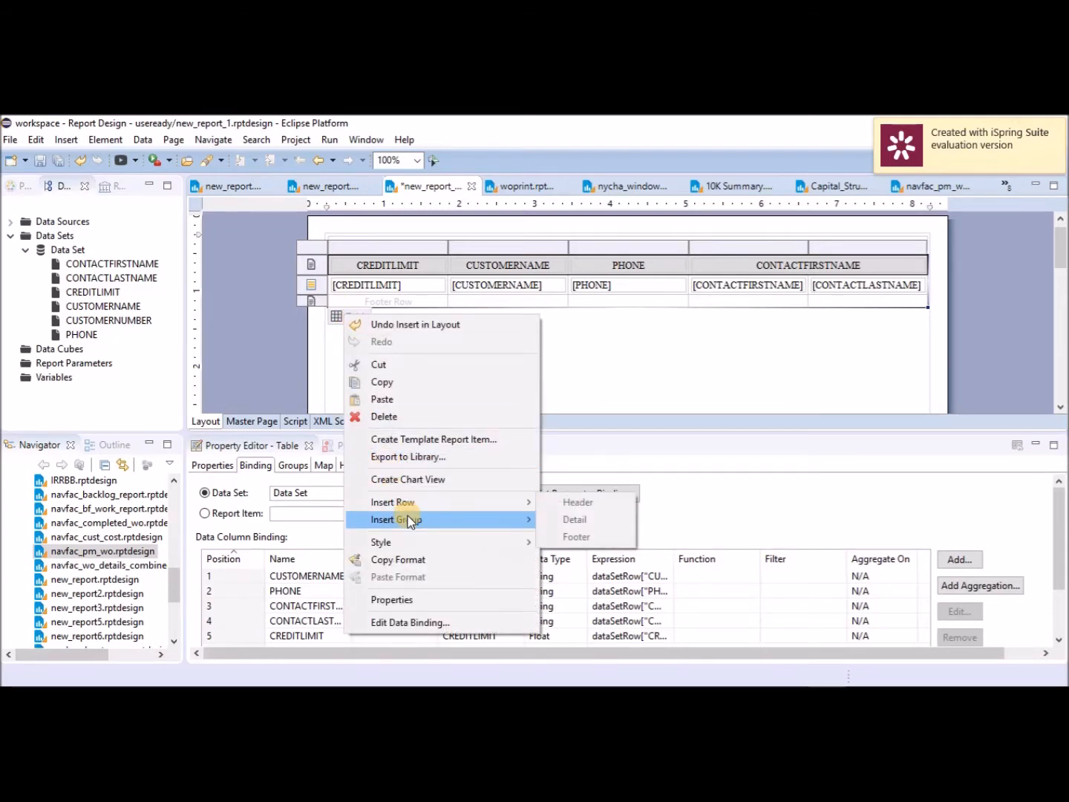
{"action": "left_click", "coordinate": [570, 517]}
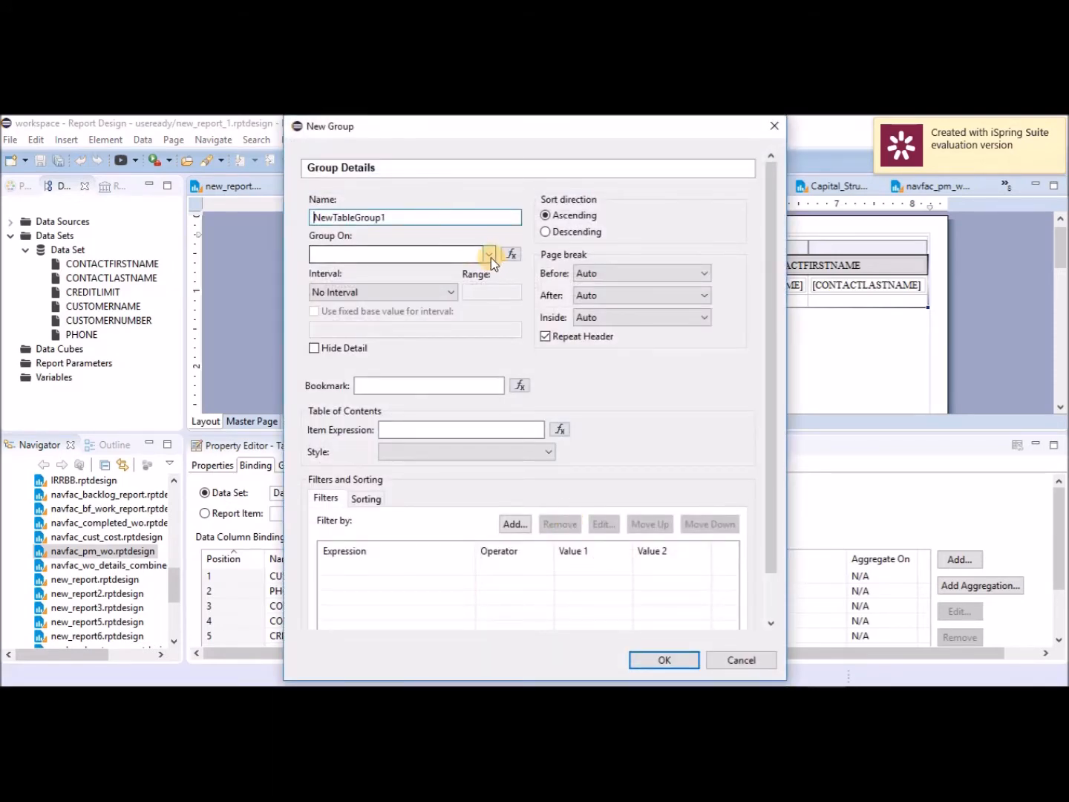
{"action": "left_click", "coordinate": [490, 256]}
{"action": "left_click", "coordinate": [408, 317]}
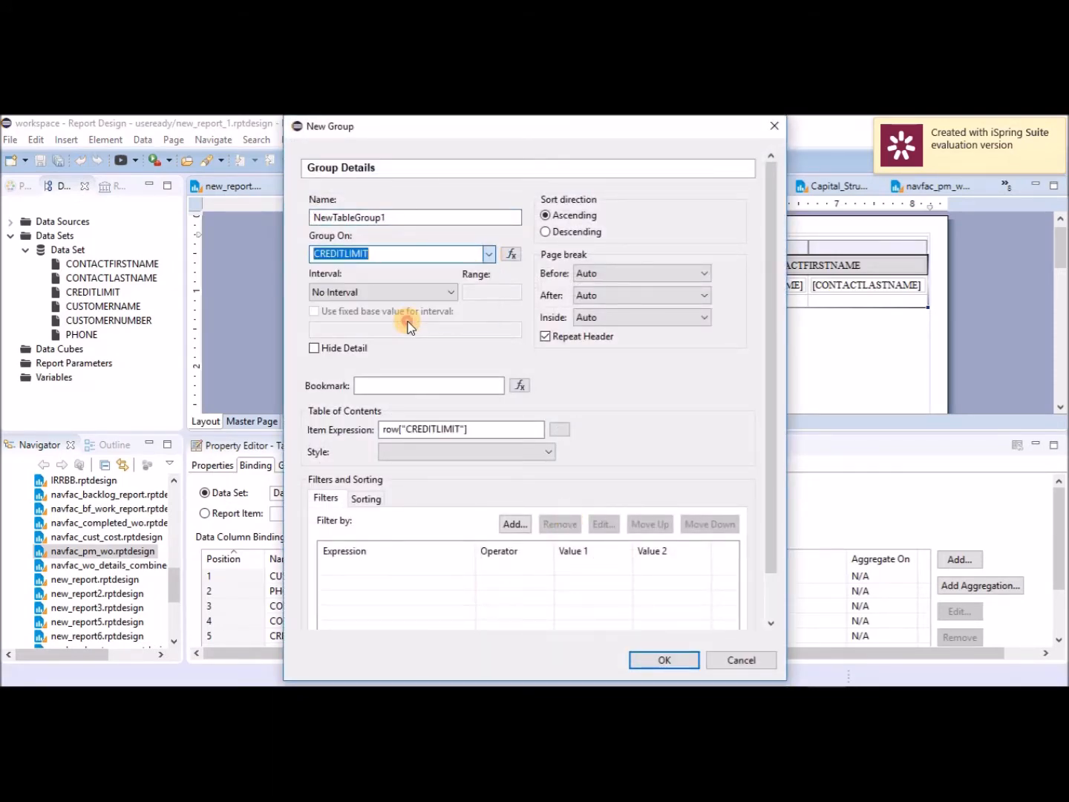
{"action": "left_click", "coordinate": [350, 293]}
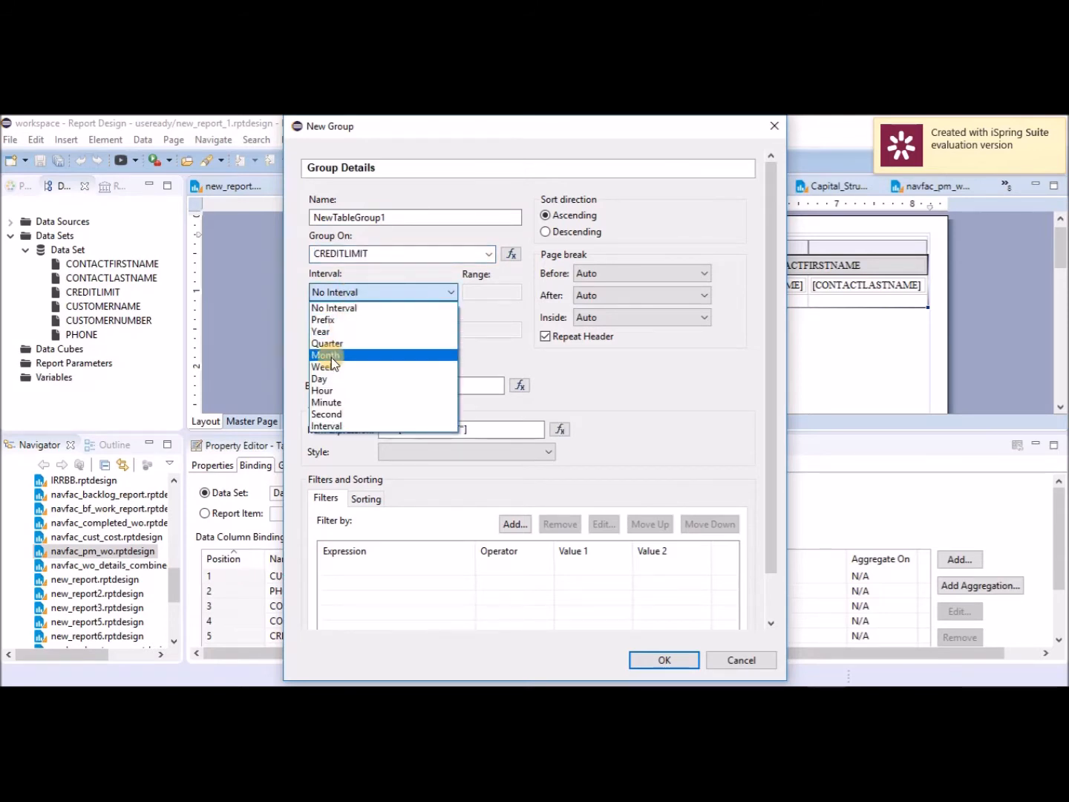
{"action": "left_click", "coordinate": [328, 424]}
{"action": "left_click", "coordinate": [484, 291]}
{"action": "type", "text": "50"}
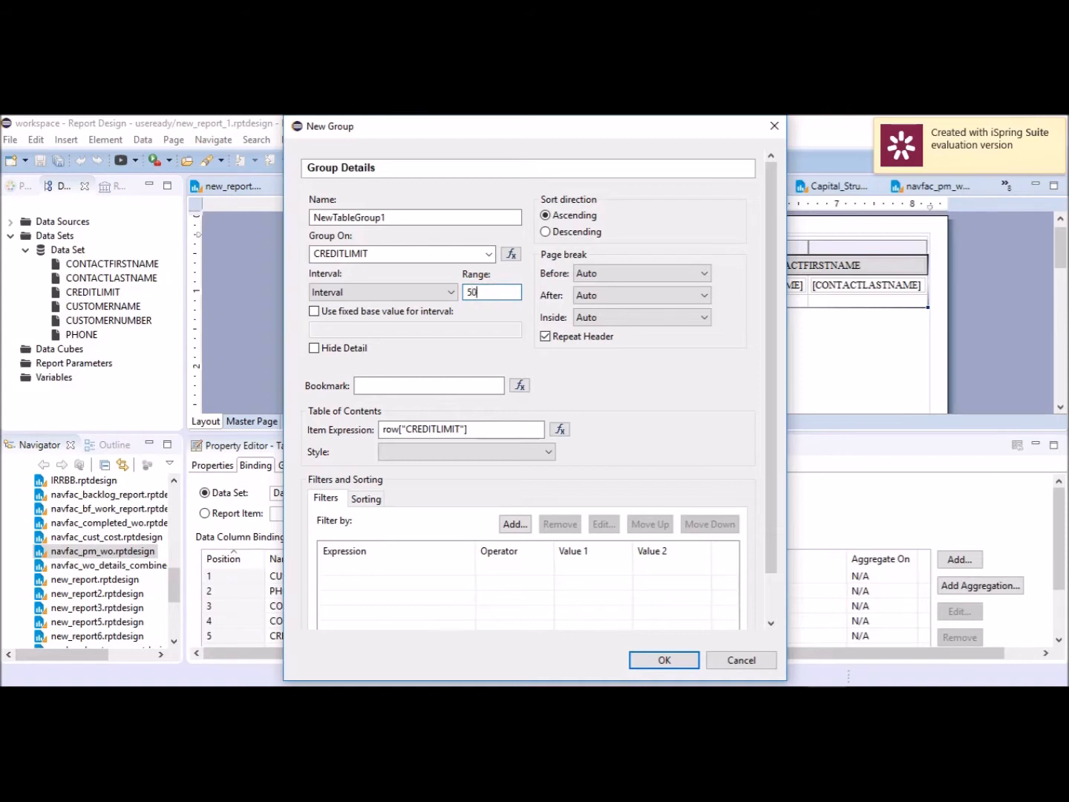
{"action": "type", "text": "000"}
{"action": "left_click", "coordinate": [656, 660]}
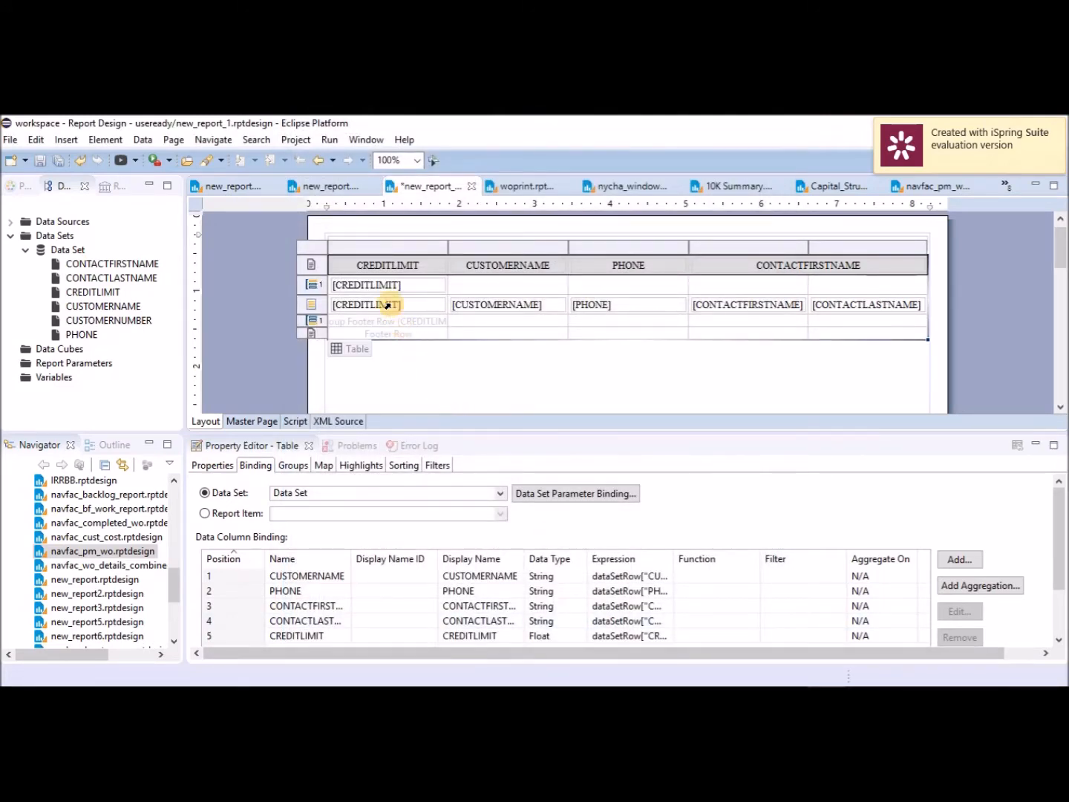
Make the CREDITLIMIT item in the group header row bold.
{"action": "left_click", "coordinate": [378, 284]}
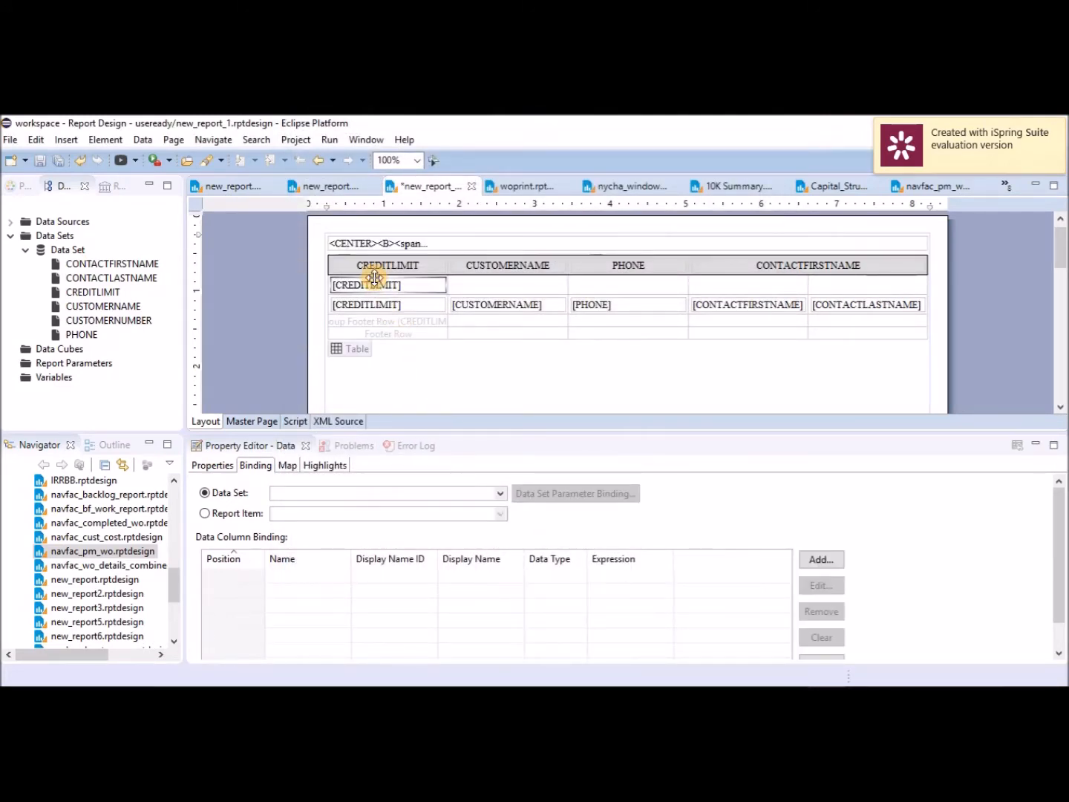
{"action": "left_click", "coordinate": [224, 465]}
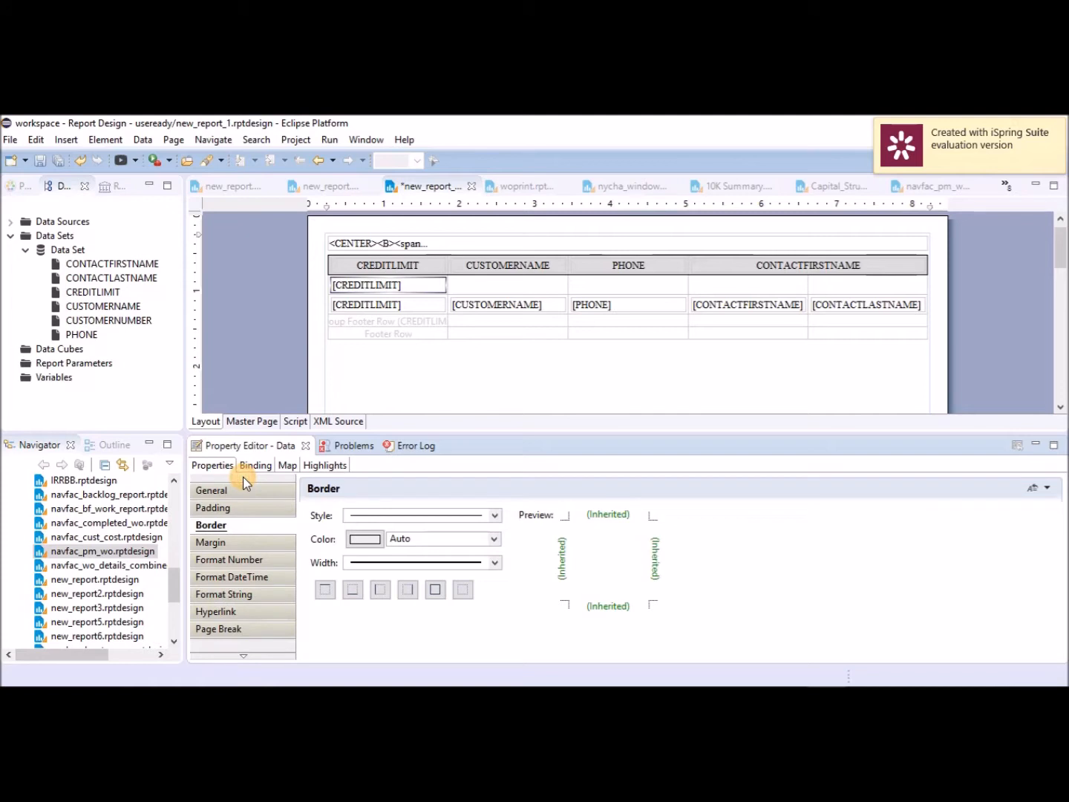
{"action": "left_click", "coordinate": [241, 492]}
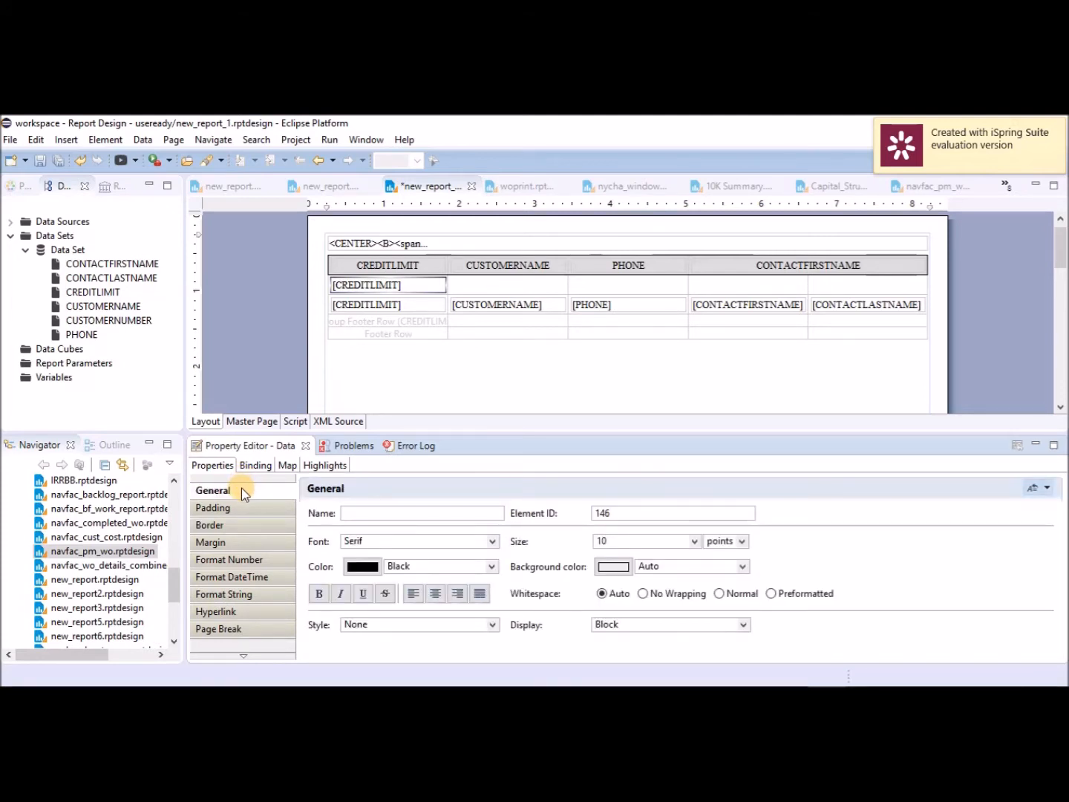
{"action": "left_click", "coordinate": [320, 594]}
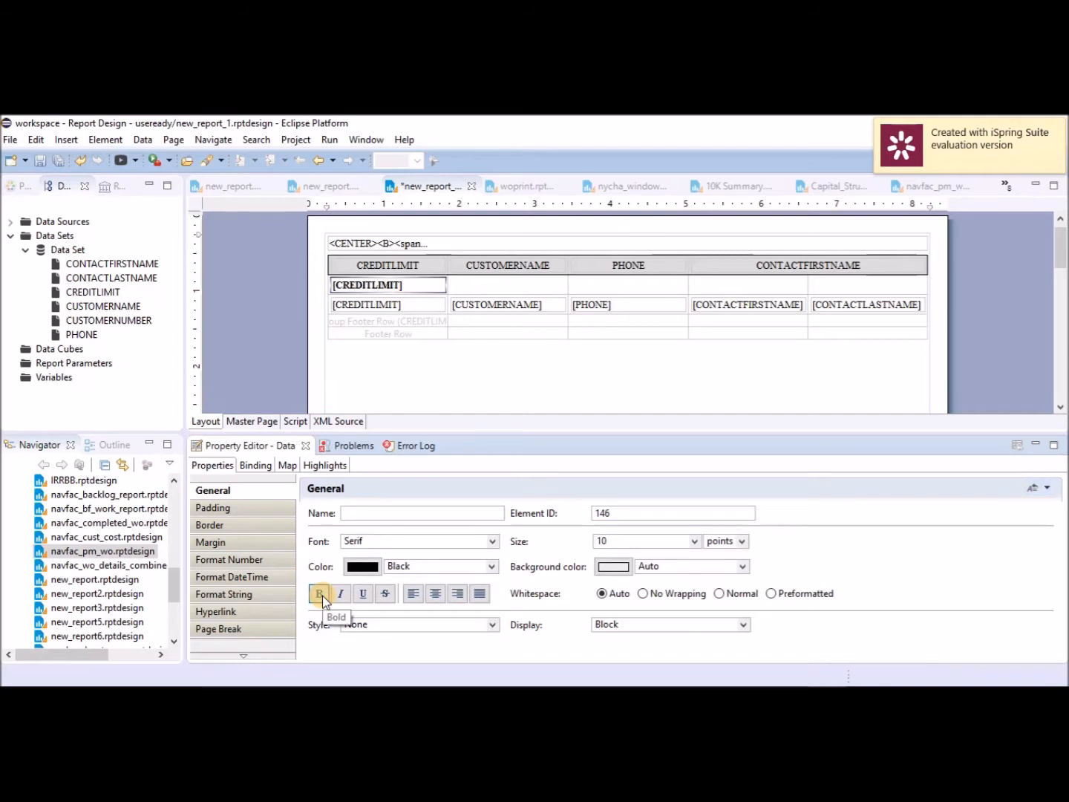
View the report in the web viewer and use its table of contents to go to the 61100 and 136800 groups.
{"action": "left_click", "coordinate": [330, 140]}
{"action": "mouse_move", "coordinate": [355, 174]}
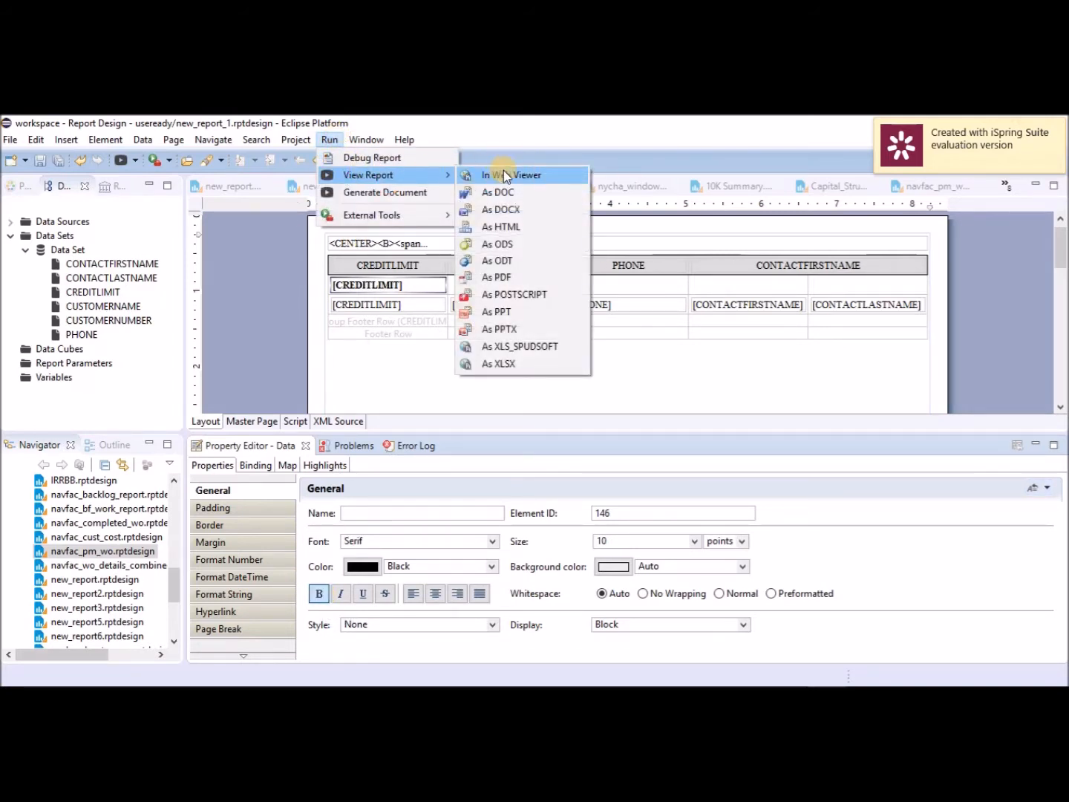
{"action": "left_click", "coordinate": [512, 178]}
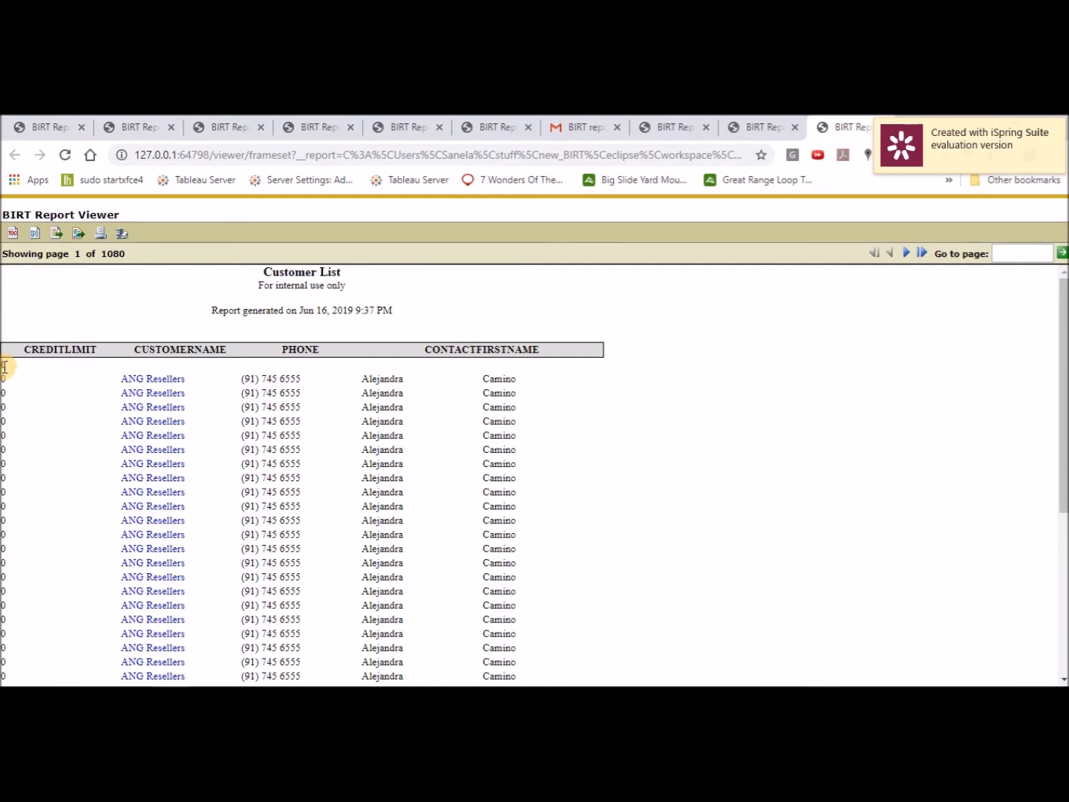
{"action": "left_click", "coordinate": [13, 234]}
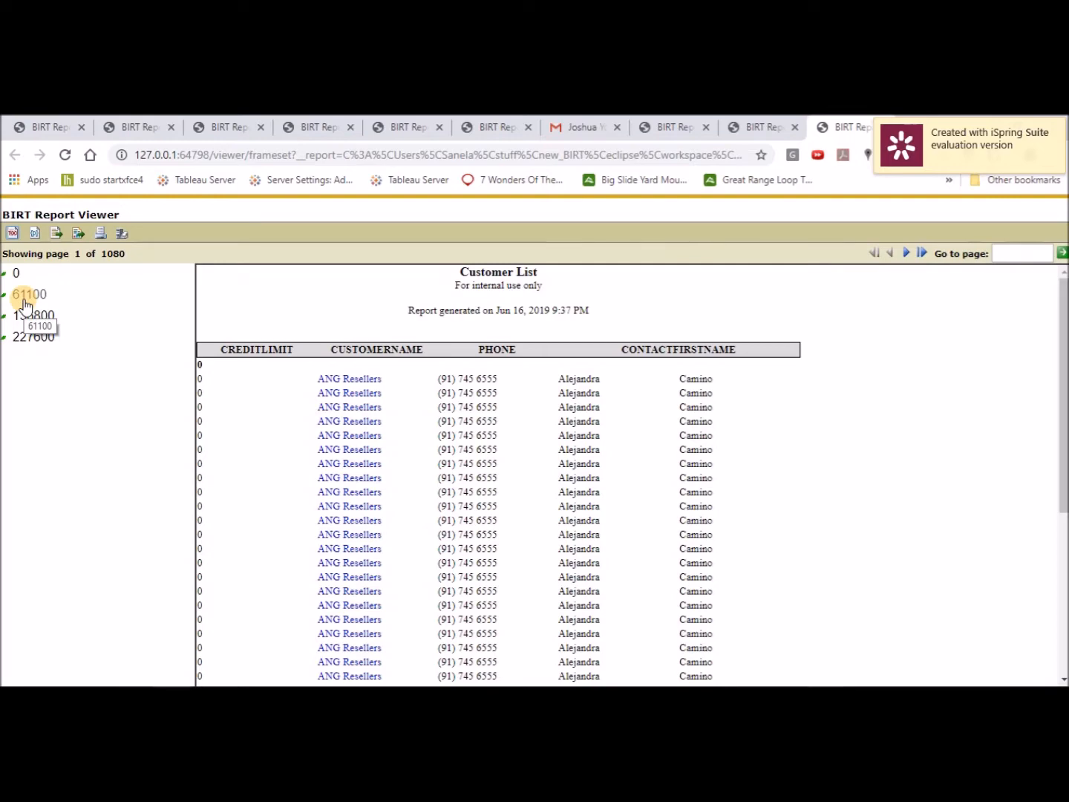
{"action": "left_click", "coordinate": [26, 300]}
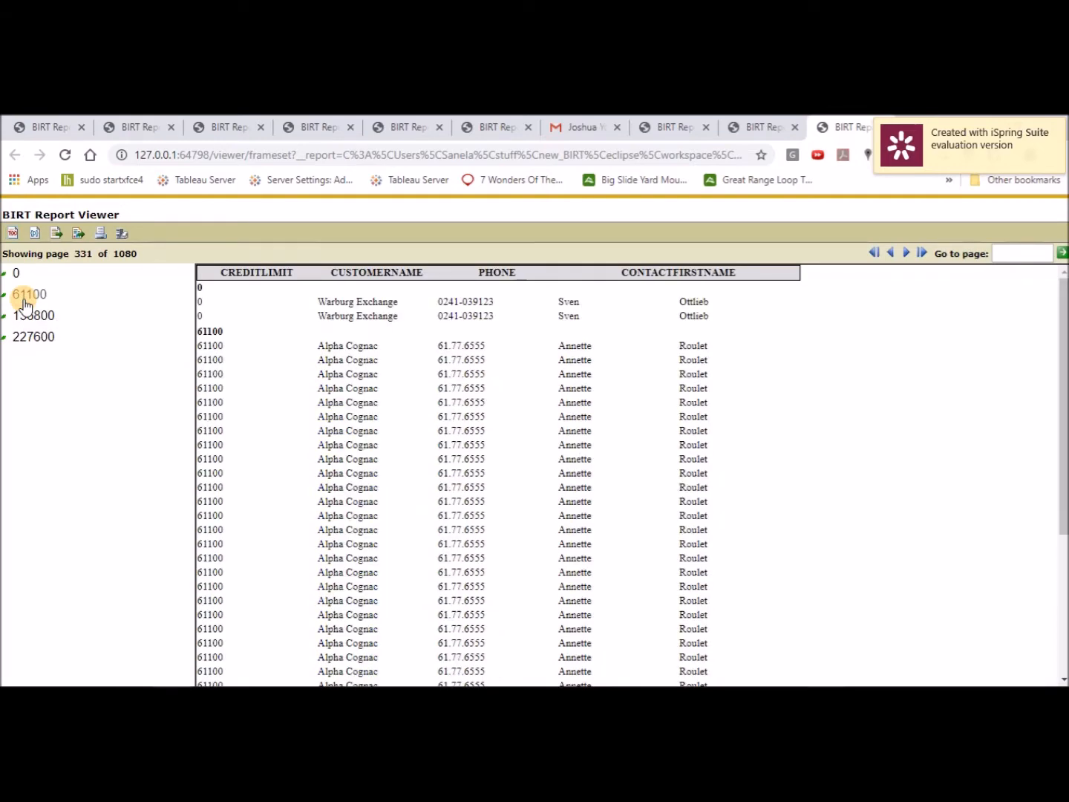
{"action": "left_click", "coordinate": [29, 314]}
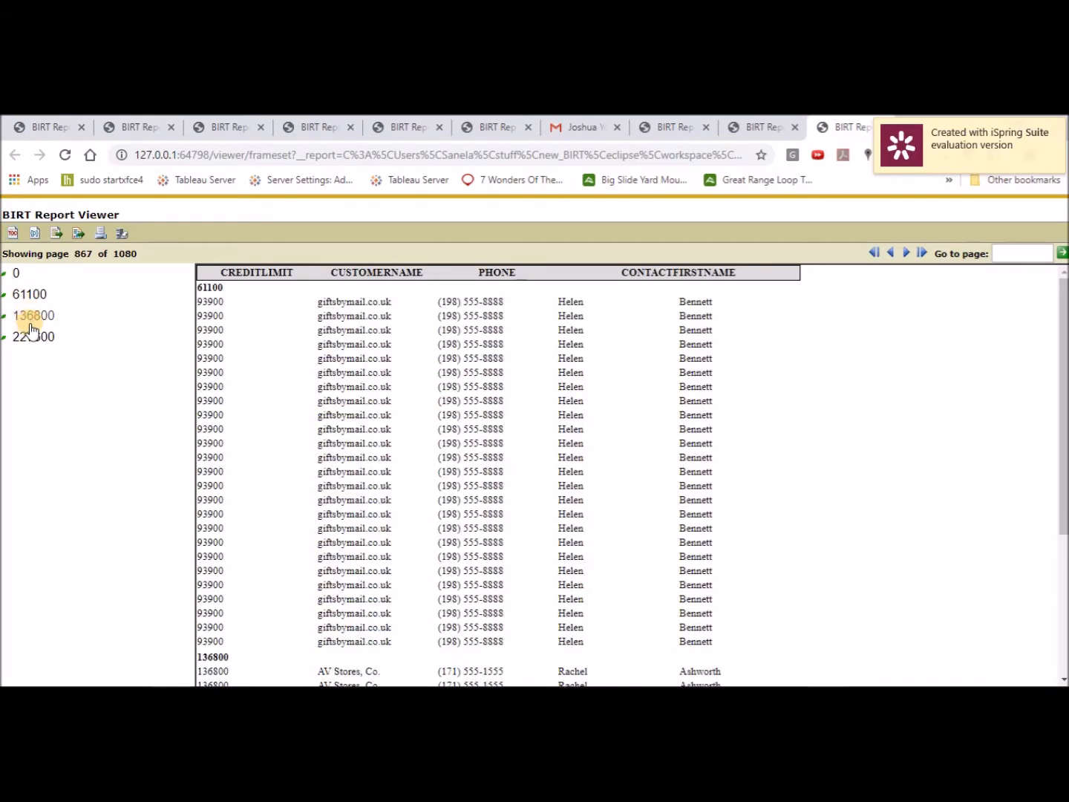
Go to the 227600 and 0 groups through the viewer's table of contents, and return to the report design in Eclipse.
{"action": "left_click", "coordinate": [30, 338]}
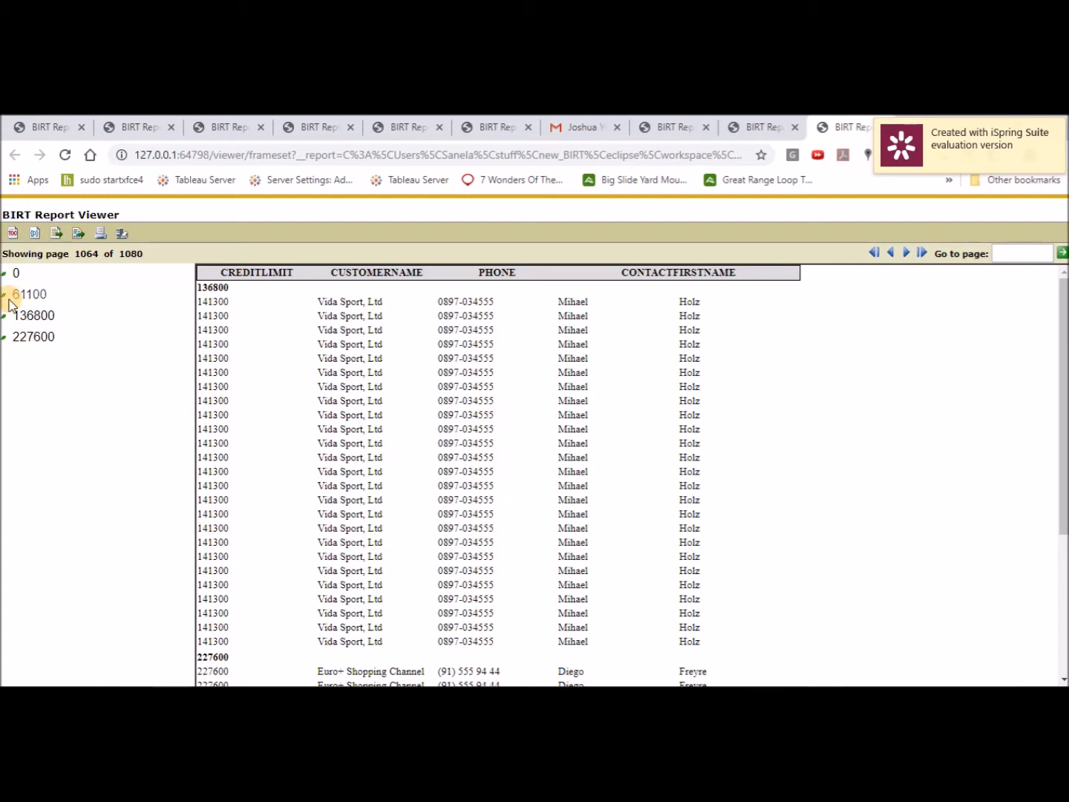
{"action": "left_click", "coordinate": [17, 275]}
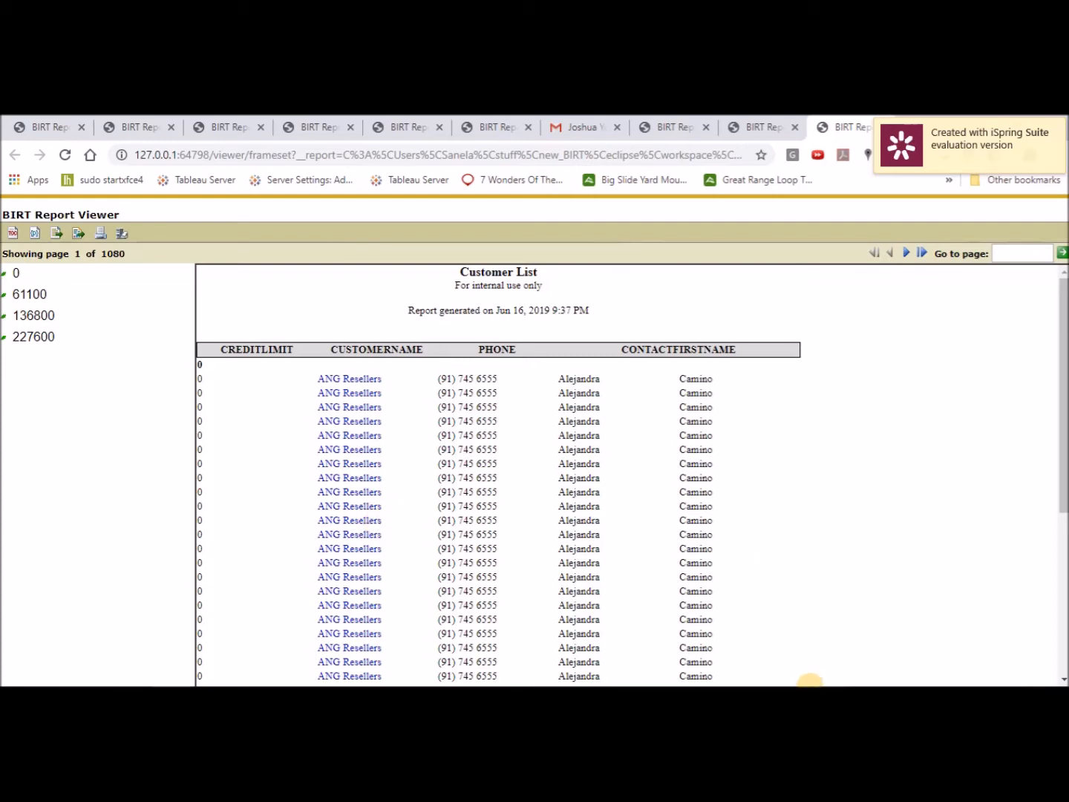
{"action": "left_click", "coordinate": [811, 696]}
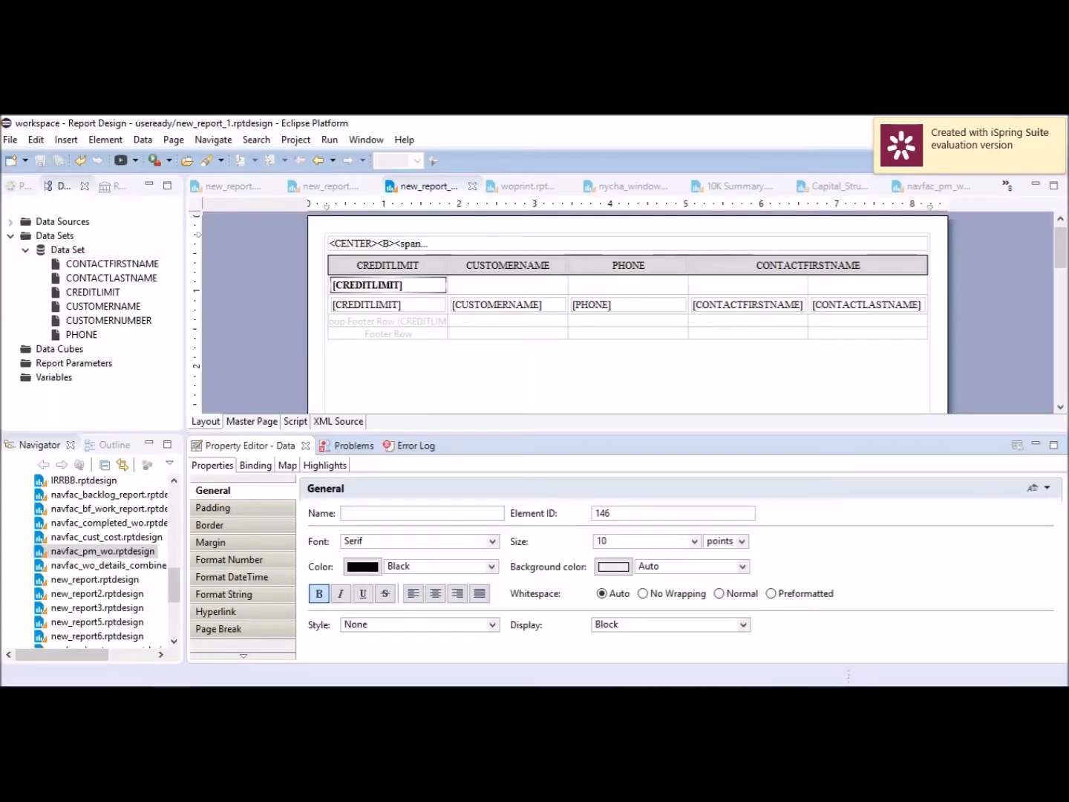
Replace the group header CREDITLIMIT item's expression with a loop from 50000 to below 300000 by 50000 that builds a "rangeStart - rangeEnd" displayString.
{"action": "left_click", "coordinate": [369, 286]}
{"action": "double_click", "coordinate": [368, 285]}
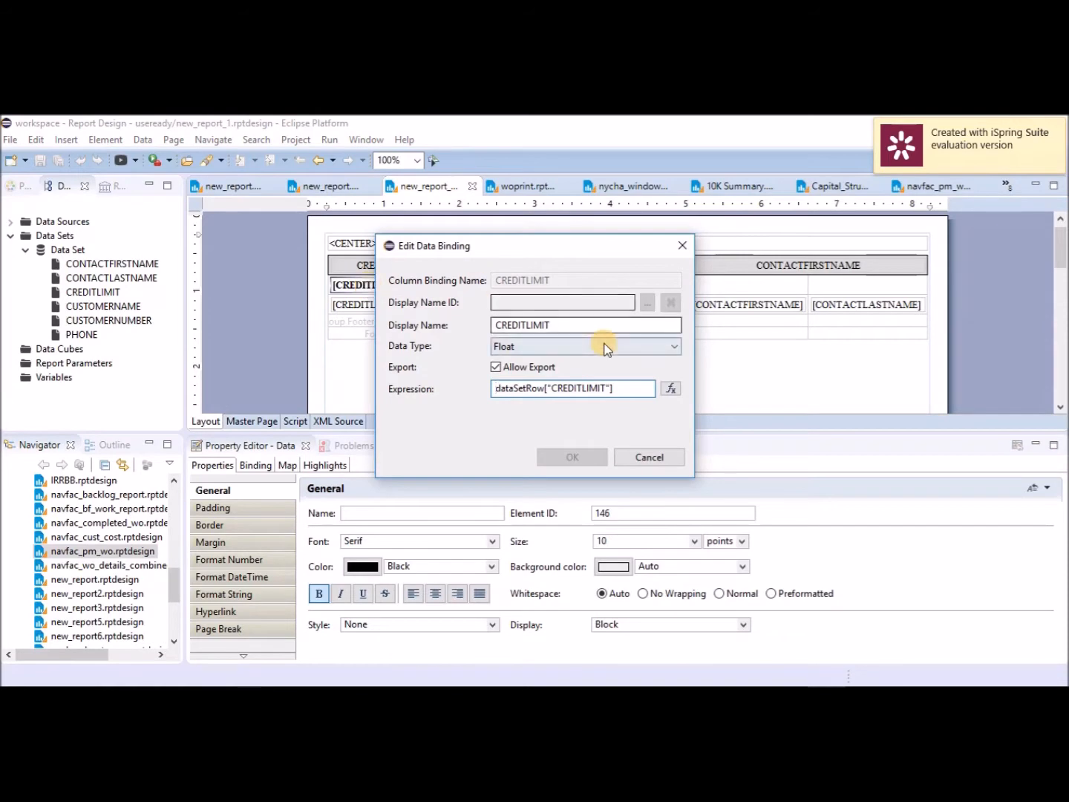
{"action": "left_click", "coordinate": [671, 388]}
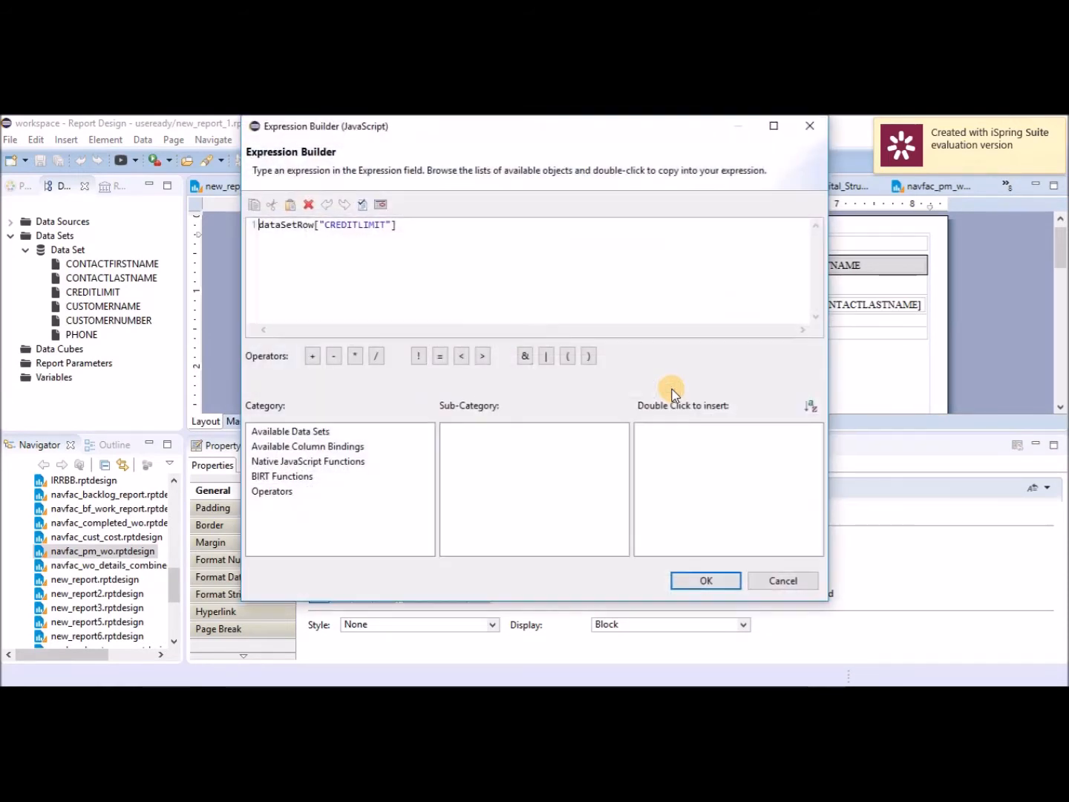
{"action": "left_click", "coordinate": [416, 231]}
{"action": "left_click_drag", "start_coordinate": [416, 231], "coordinate": [254, 224]}
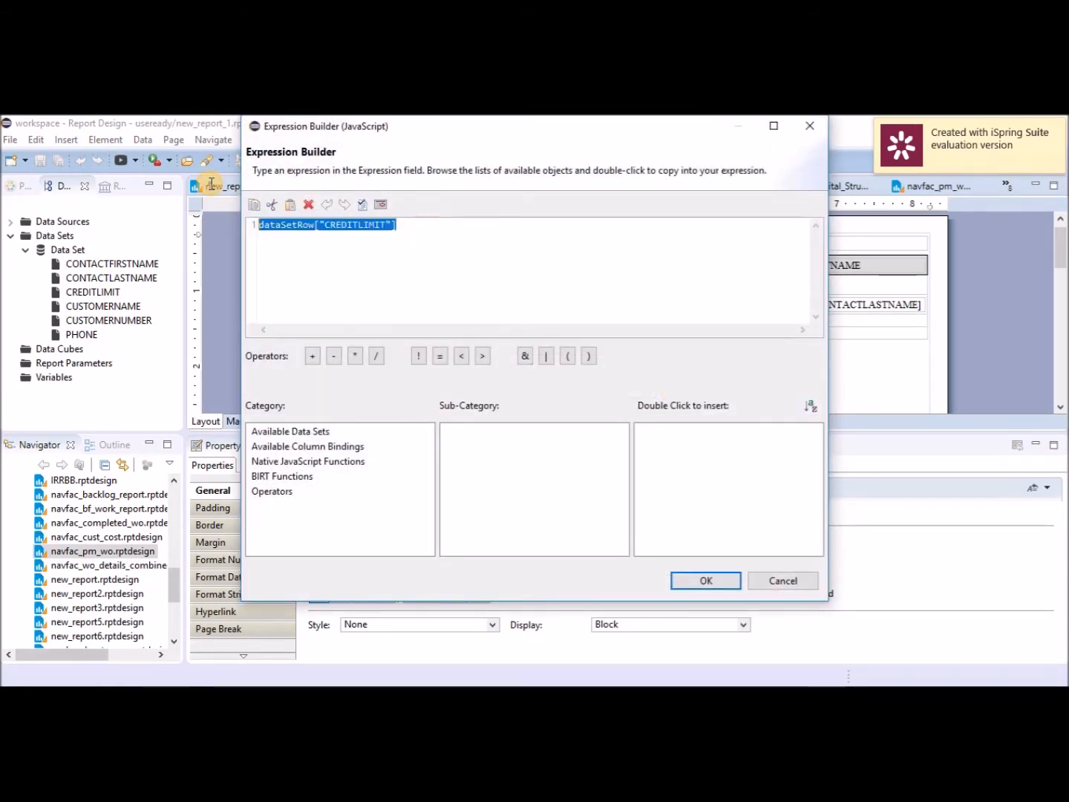
{"action": "type", "text": "for(i=50000; i<300000; i+=50000){   if( row[\"CREDITLIMIT\"] < i ){     rangeStart = i-50000;     rangeEnd = i-1;     break;   }   }   displayString = rangeStart + \" - \" + rangeEnd;"}
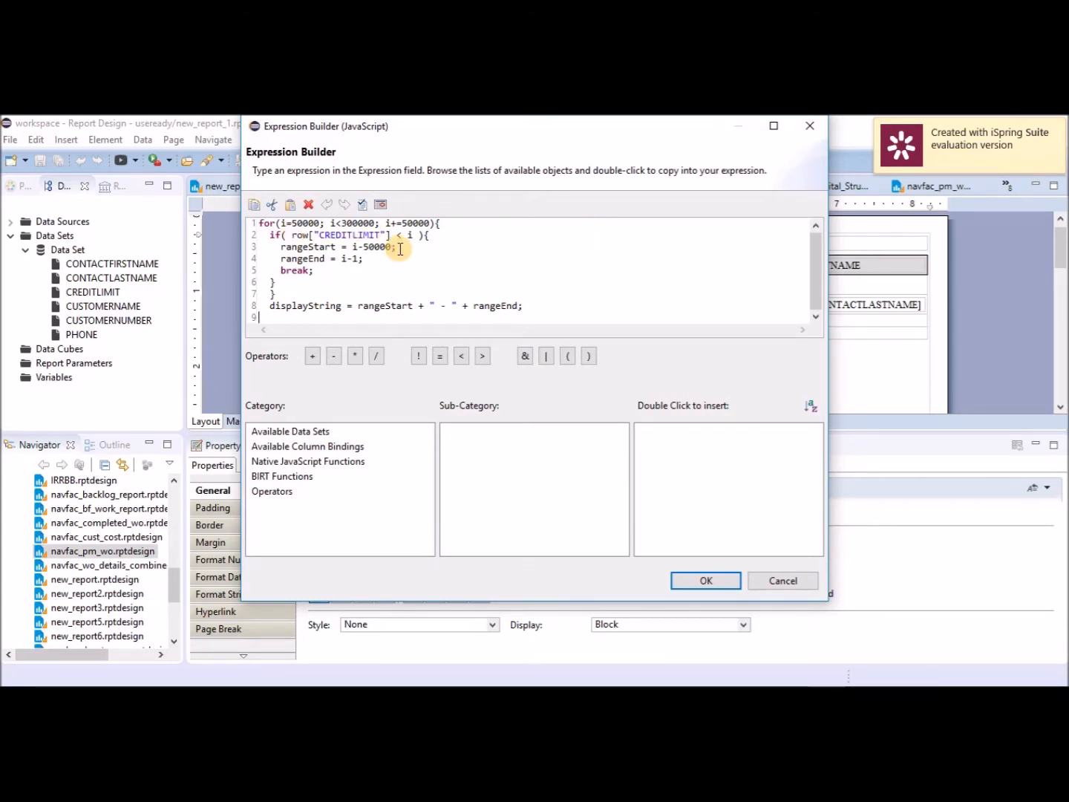
{"action": "left_click", "coordinate": [710, 579]}
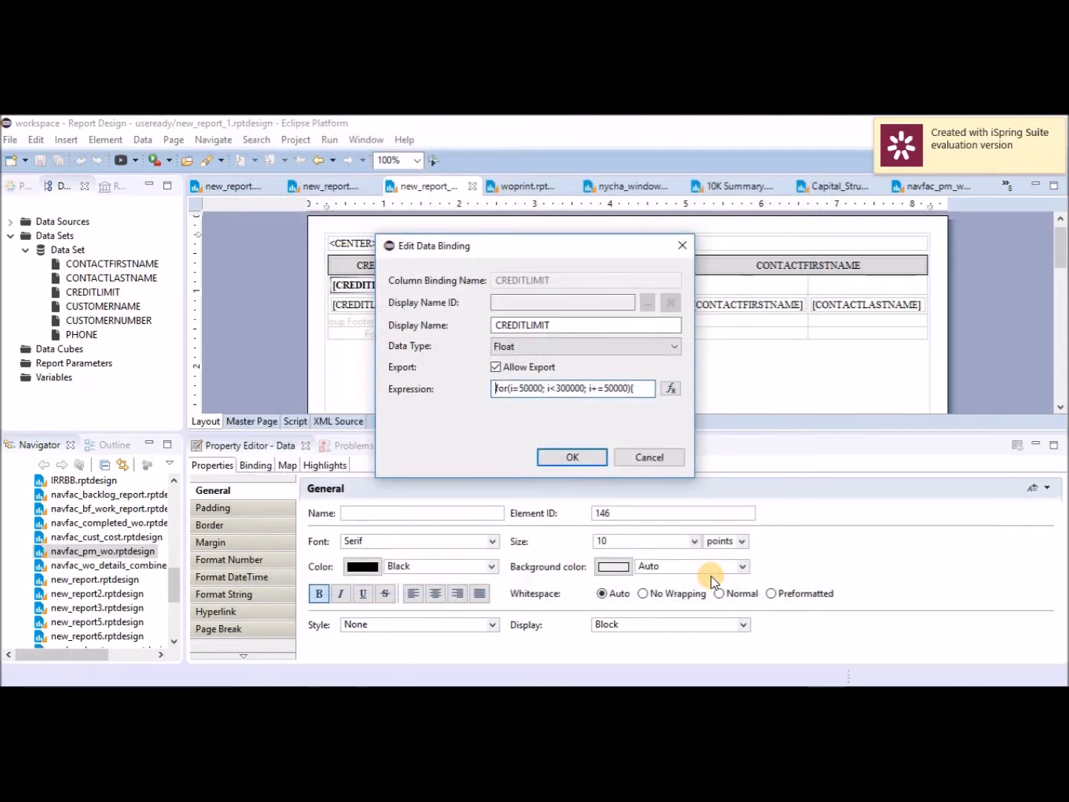
Apply the changed expression as a new data binding named creditlimit for this item only.
{"action": "left_click", "coordinate": [586, 459]}
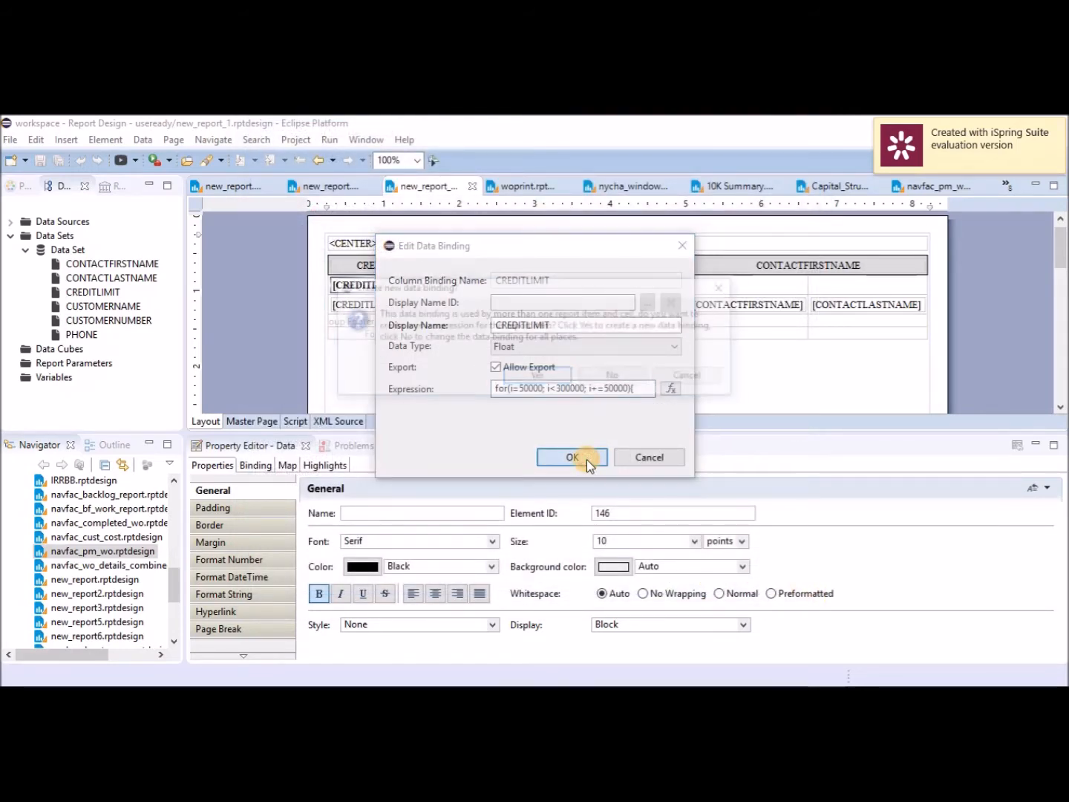
{"action": "left_click", "coordinate": [541, 377]}
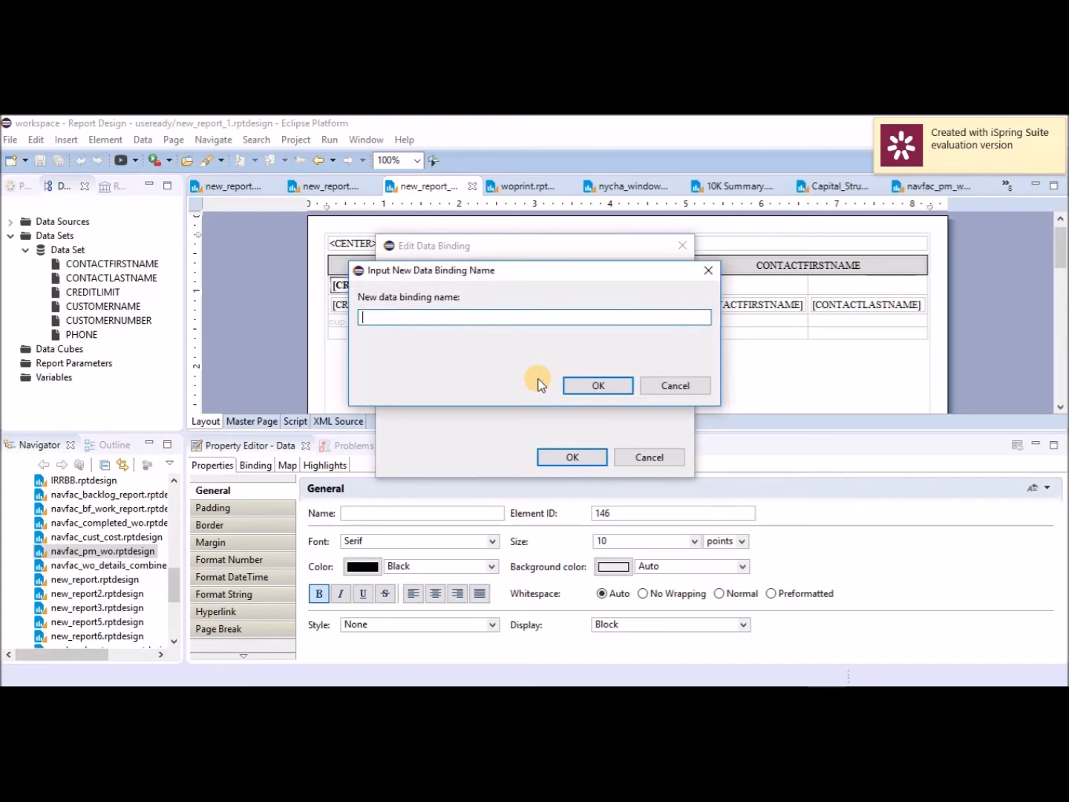
{"action": "type", "text": "creditlimit"}
{"action": "left_click", "coordinate": [594, 387]}
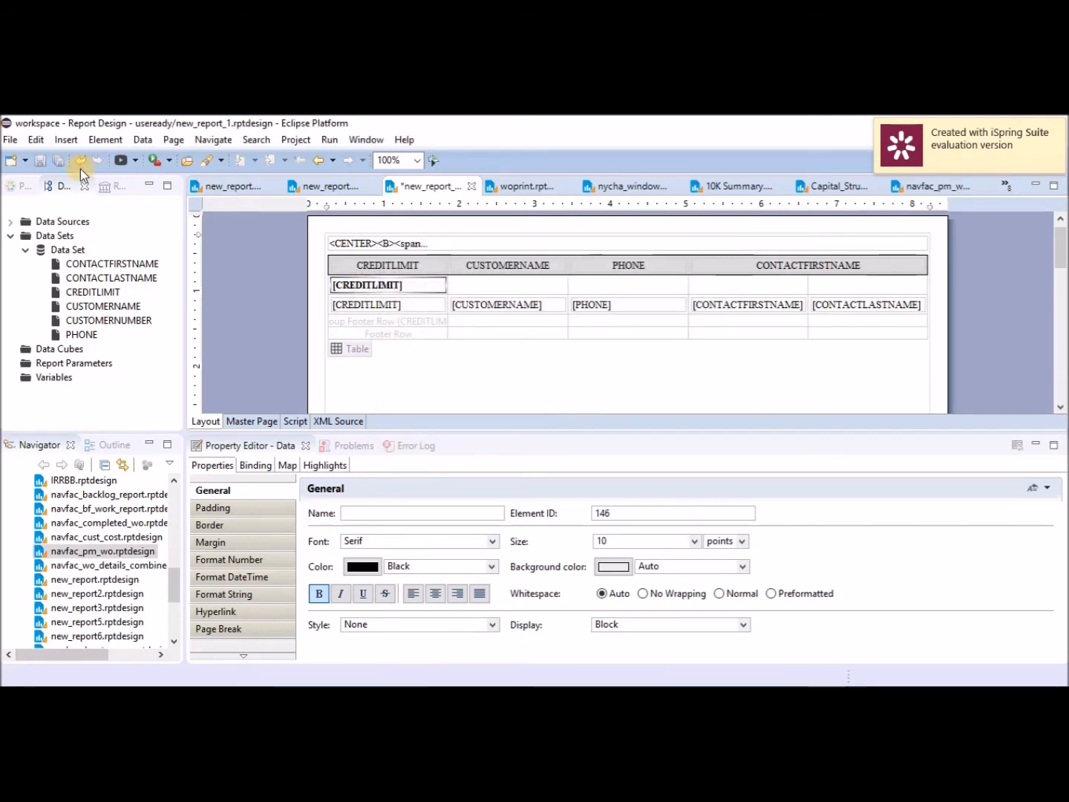
Save the report and view it in the web viewer.
{"action": "left_click", "coordinate": [42, 161]}
{"action": "left_click", "coordinate": [324, 141]}
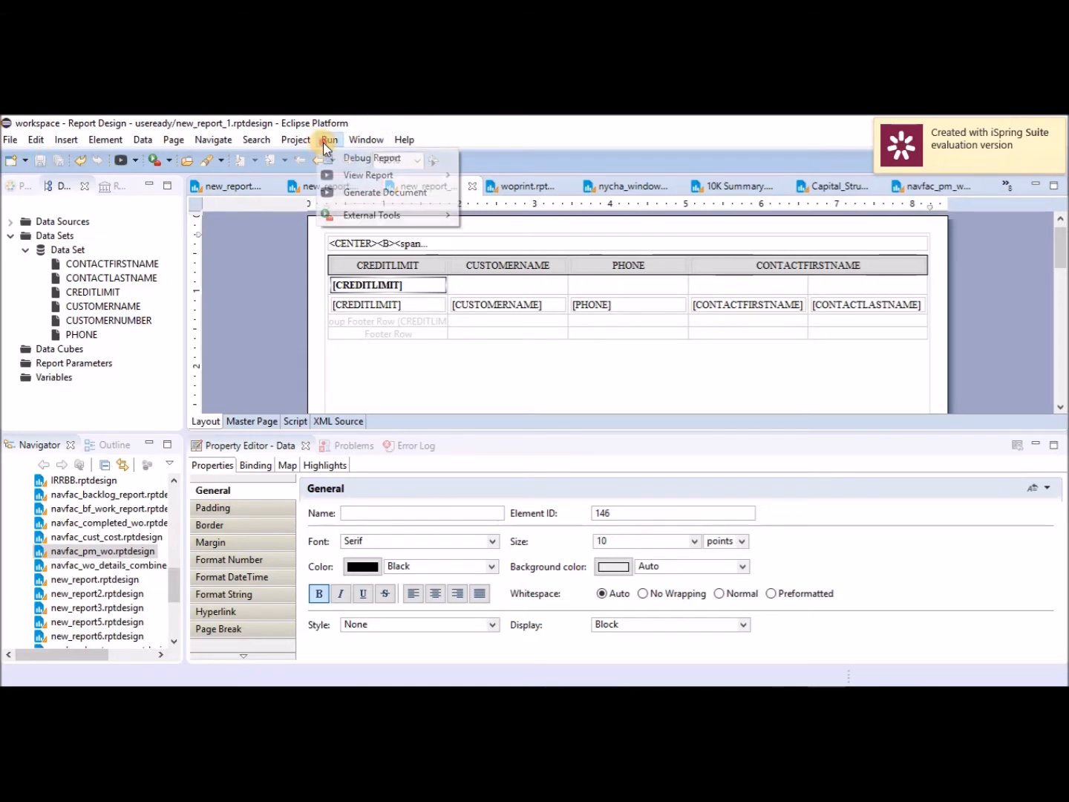
{"action": "mouse_move", "coordinate": [358, 174]}
{"action": "left_click", "coordinate": [511, 175]}
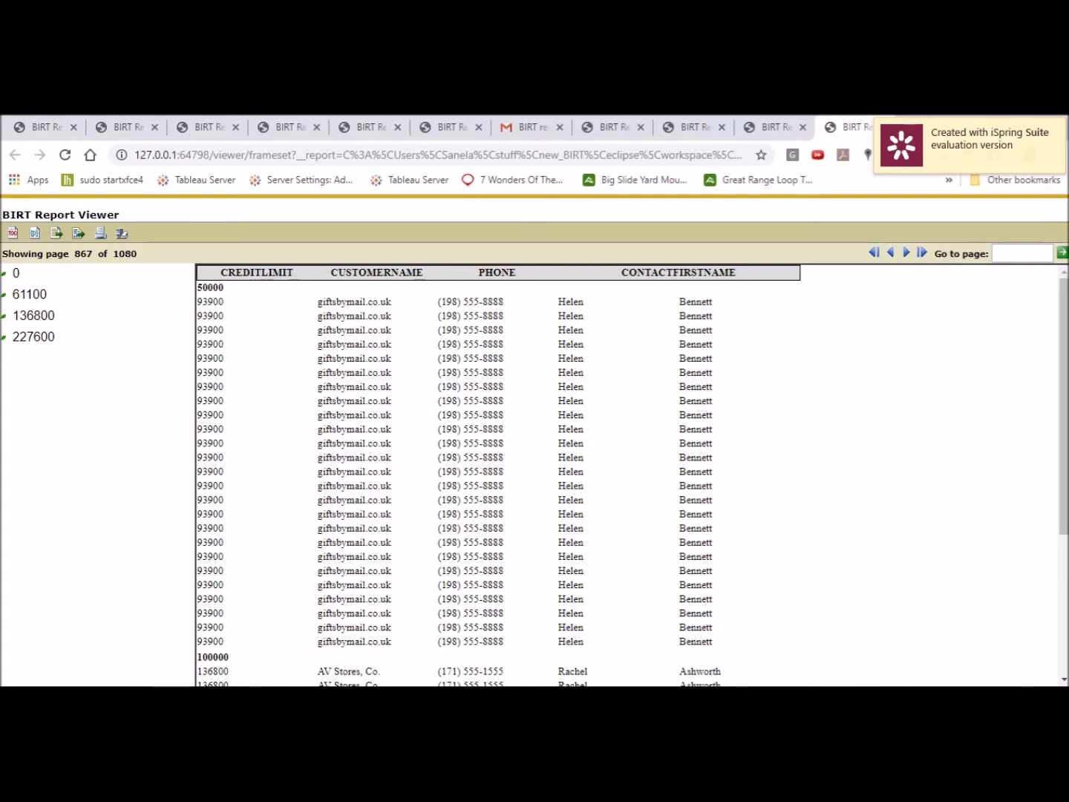
Review the creditlimit binding's expression in Eclipse, and check the 61100, 136800 and 227600 groups in the web viewer.
{"action": "left_click", "coordinate": [828, 695]}
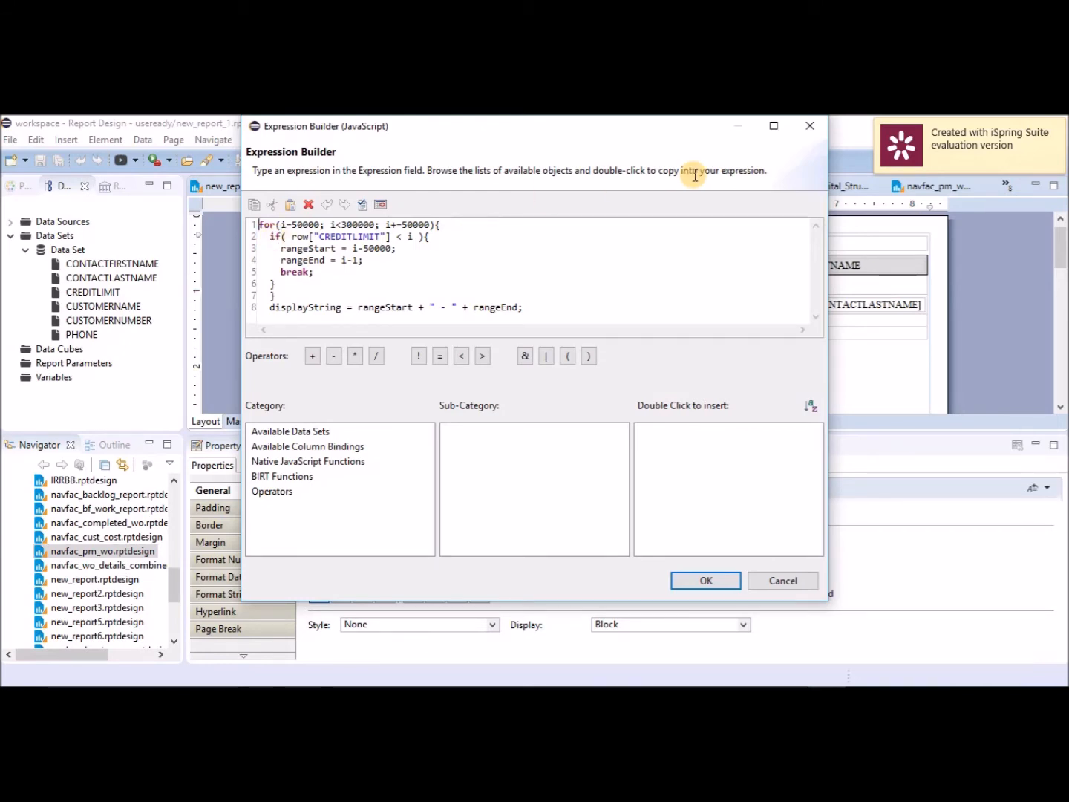
{"action": "left_click", "coordinate": [808, 134]}
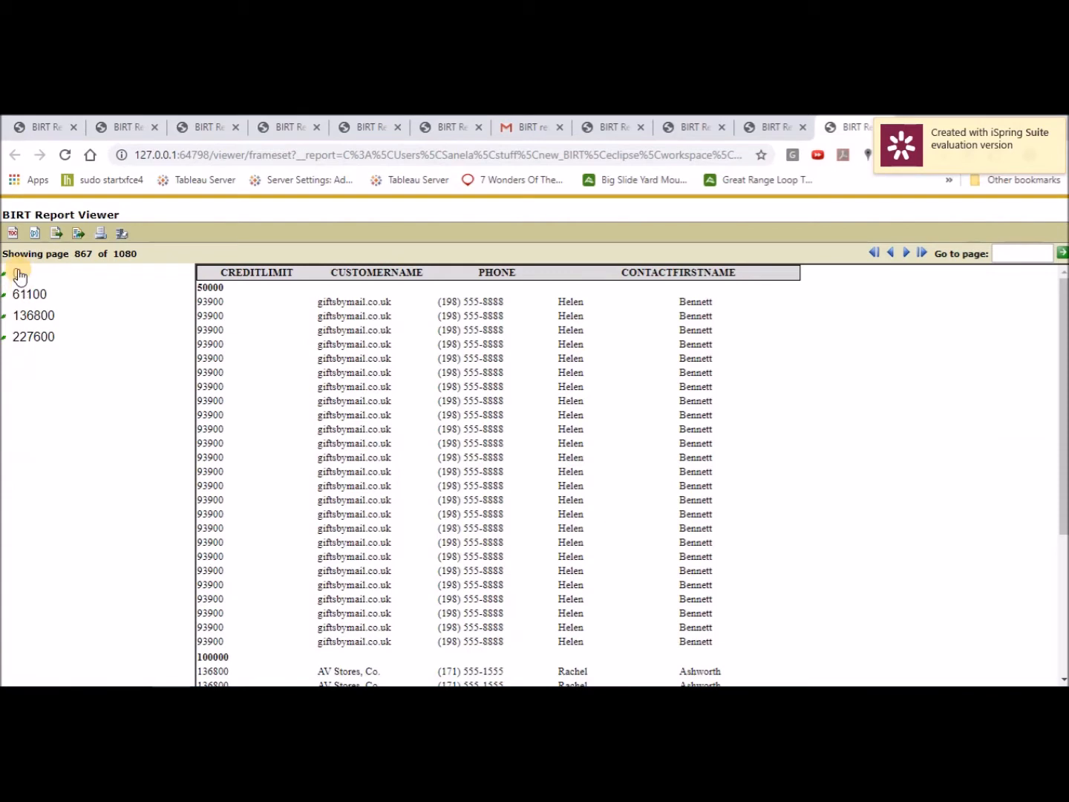
{"action": "left_click", "coordinate": [31, 295]}
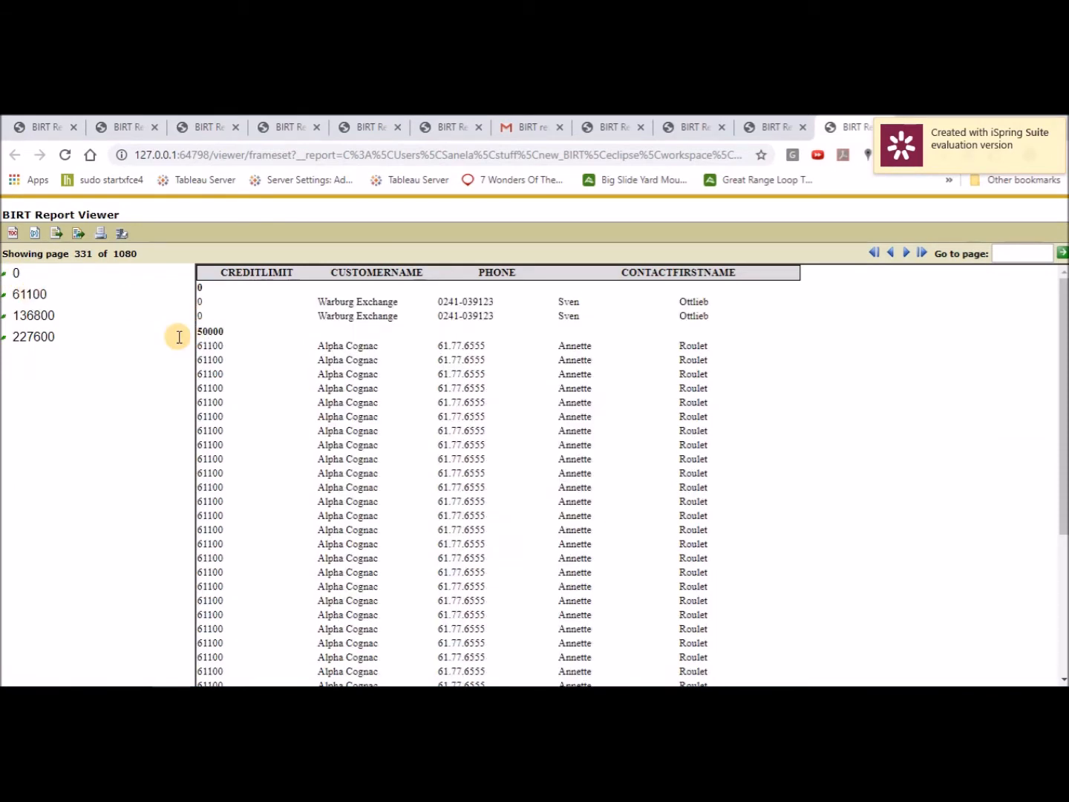
{"action": "left_click", "coordinate": [38, 315]}
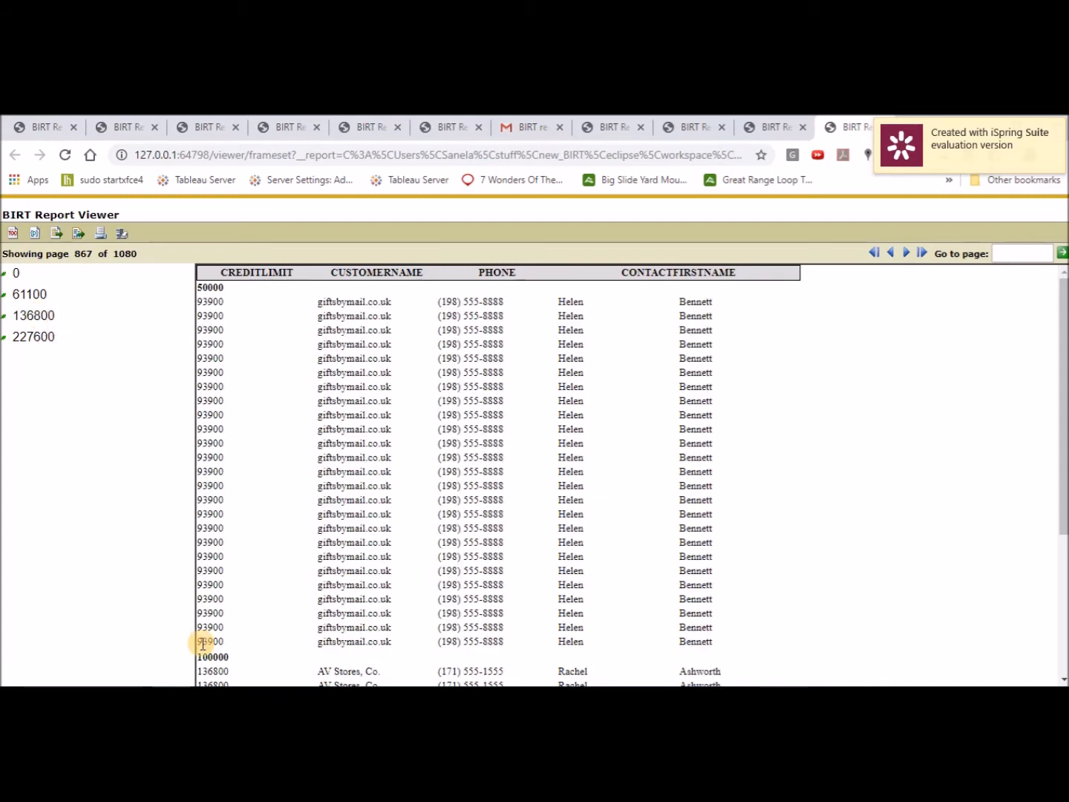
{"action": "left_click", "coordinate": [42, 338]}
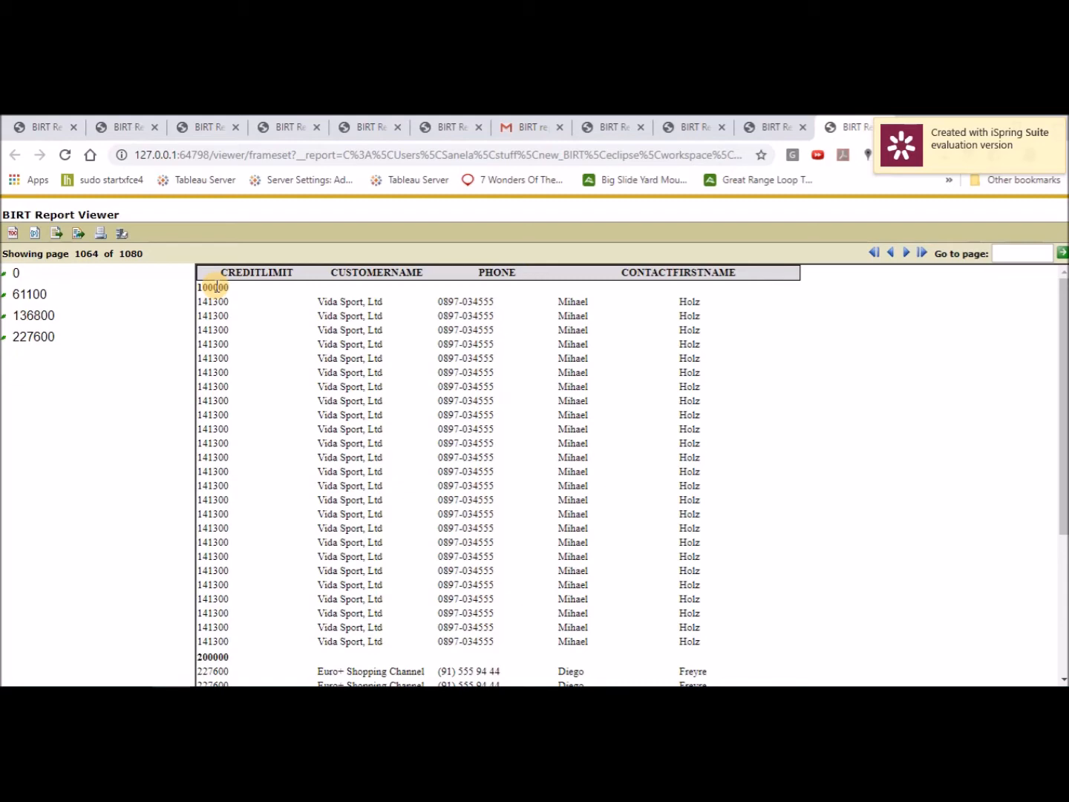
Page forward from the viewer's 0 group, go to the 61100 group, and close the data binding dialog in Eclipse.
{"action": "key", "text": "alt+Tab"}
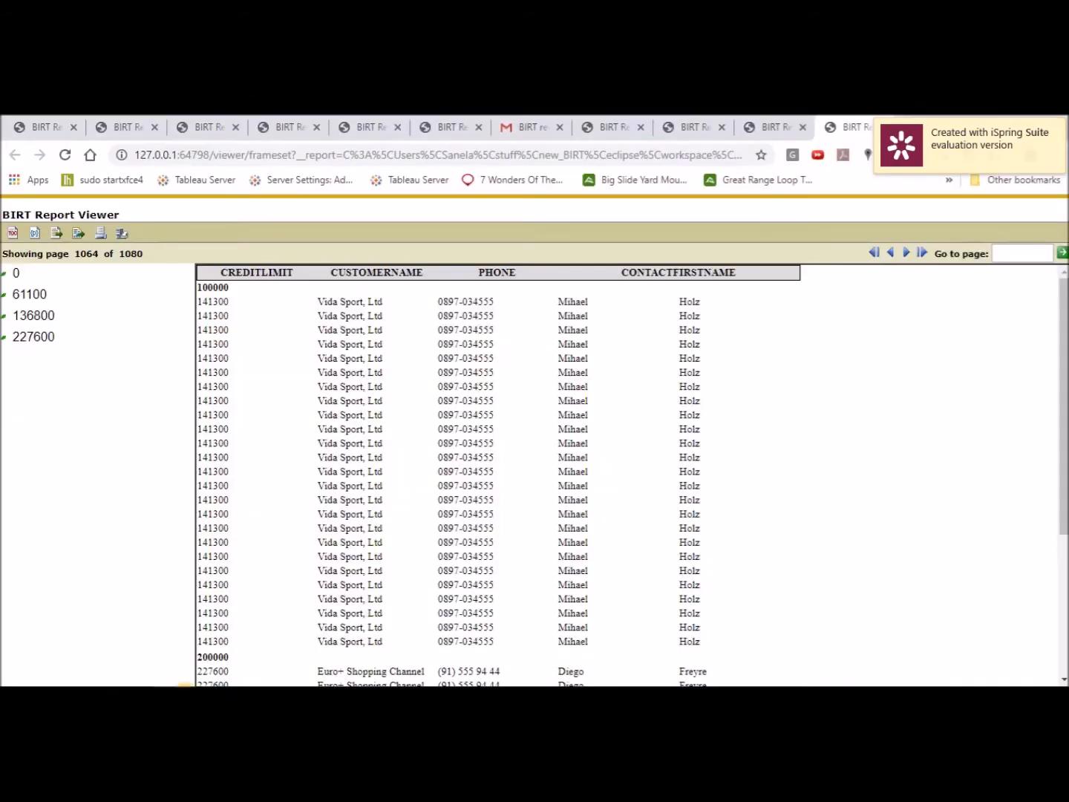
{"action": "left_click", "coordinate": [143, 633]}
{"action": "left_click", "coordinate": [16, 274]}
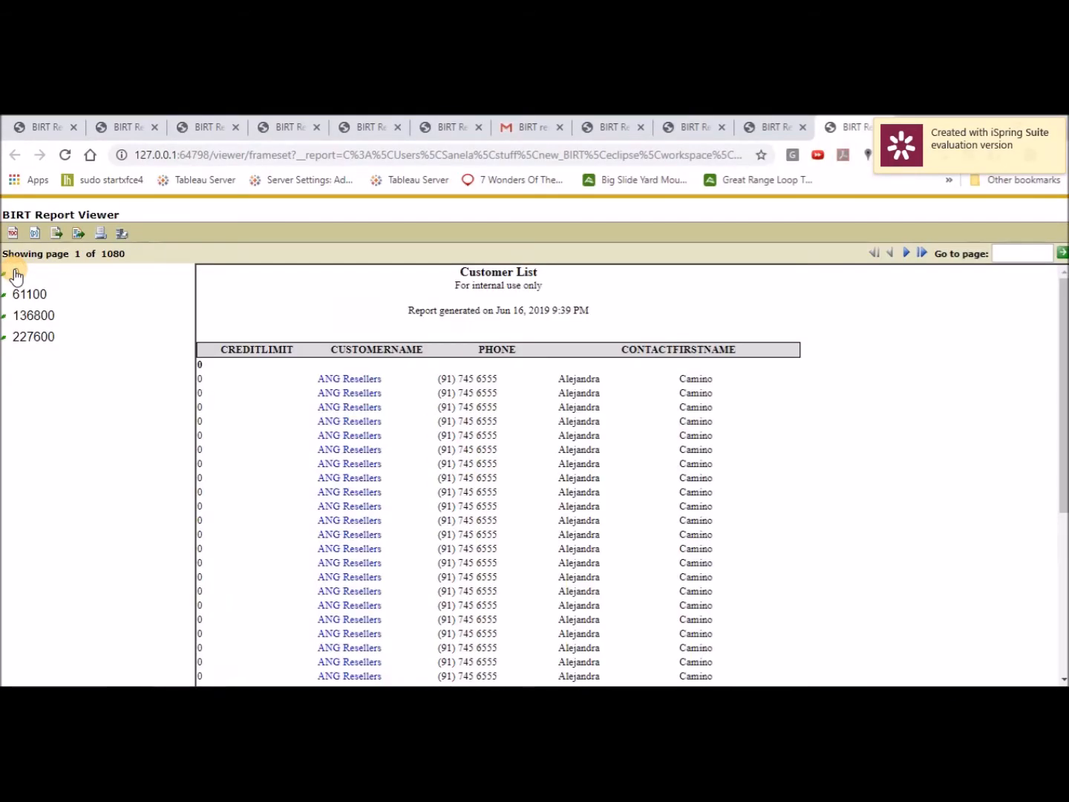
{"action": "left_click_drag", "start_coordinate": [1062, 389], "coordinate": [1065, 298]}
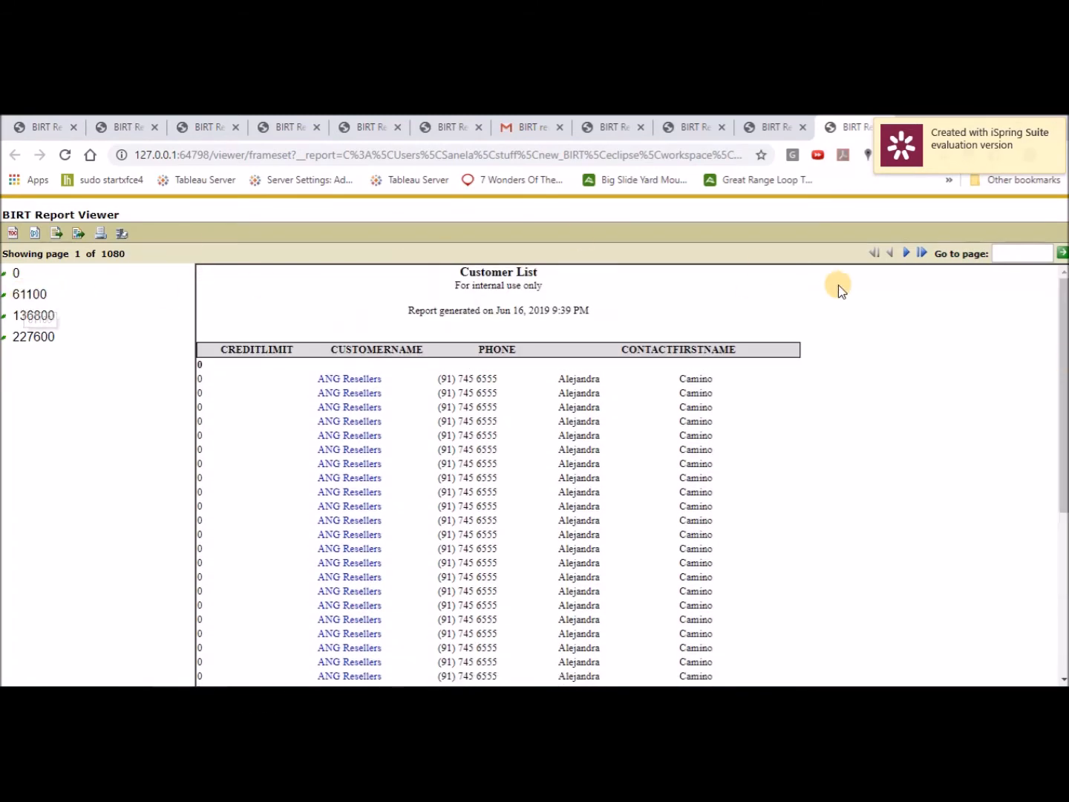
{"action": "left_click", "coordinate": [905, 254]}
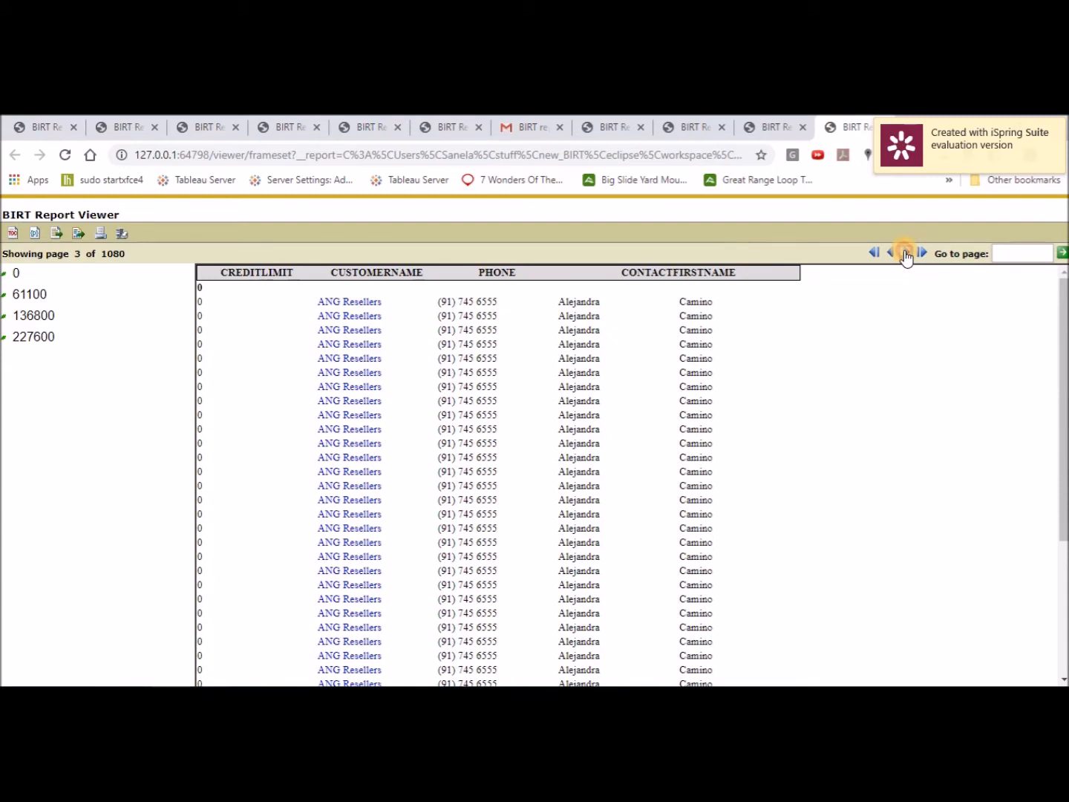
{"action": "left_click", "coordinate": [905, 254]}
{"action": "left_click", "coordinate": [29, 295]}
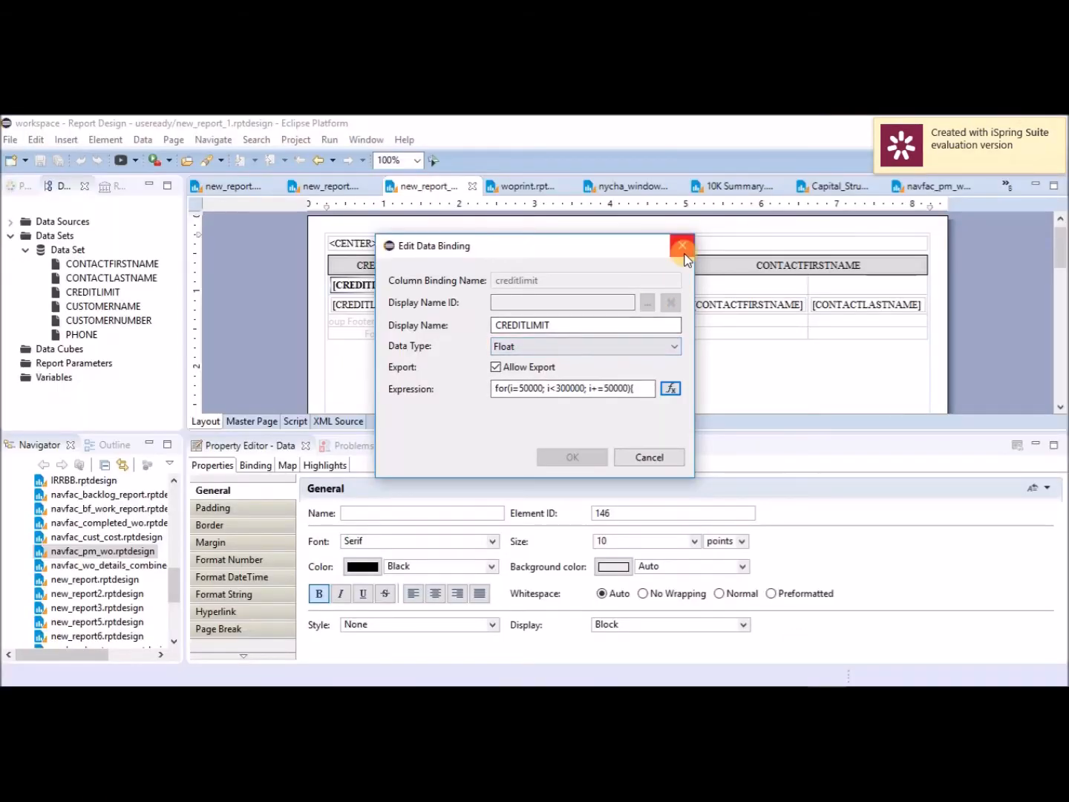
{"action": "left_click", "coordinate": [683, 244]}
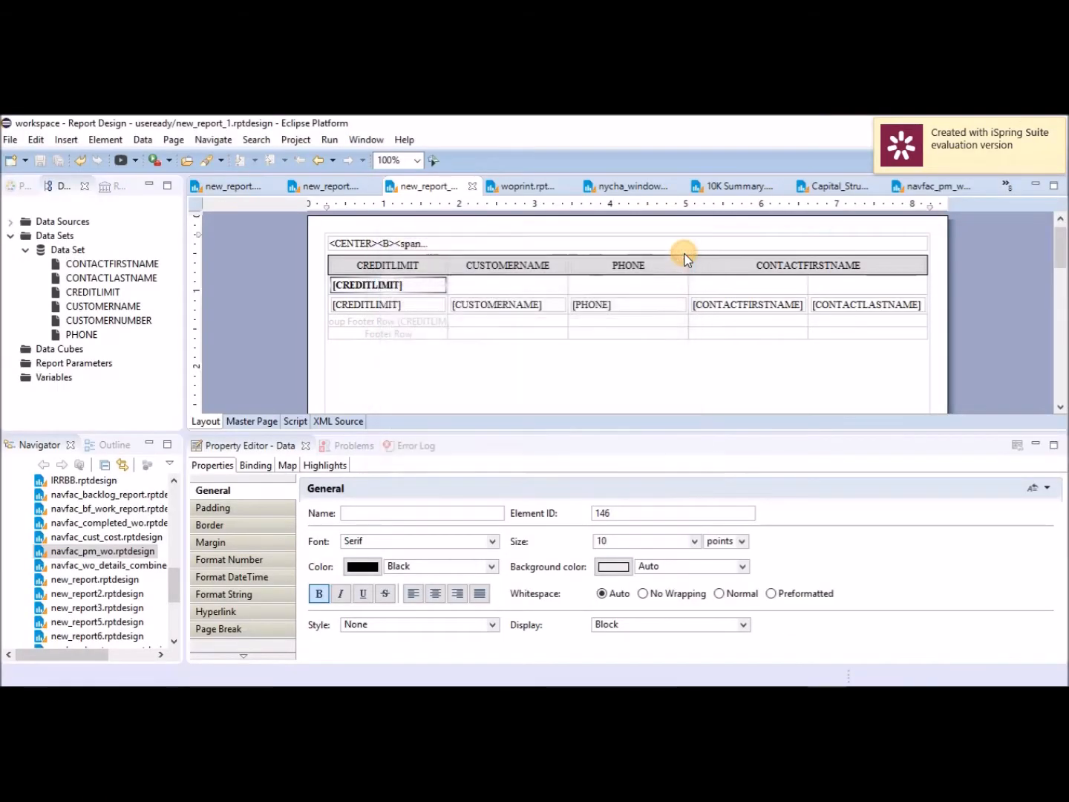
Insert an aggregation in the group footer row under CUSTOMERNAME that uses COUNT on row["CUSTOMERNAME"] and aggregates on group NewTableGroup1.
{"action": "left_click", "coordinate": [495, 322]}
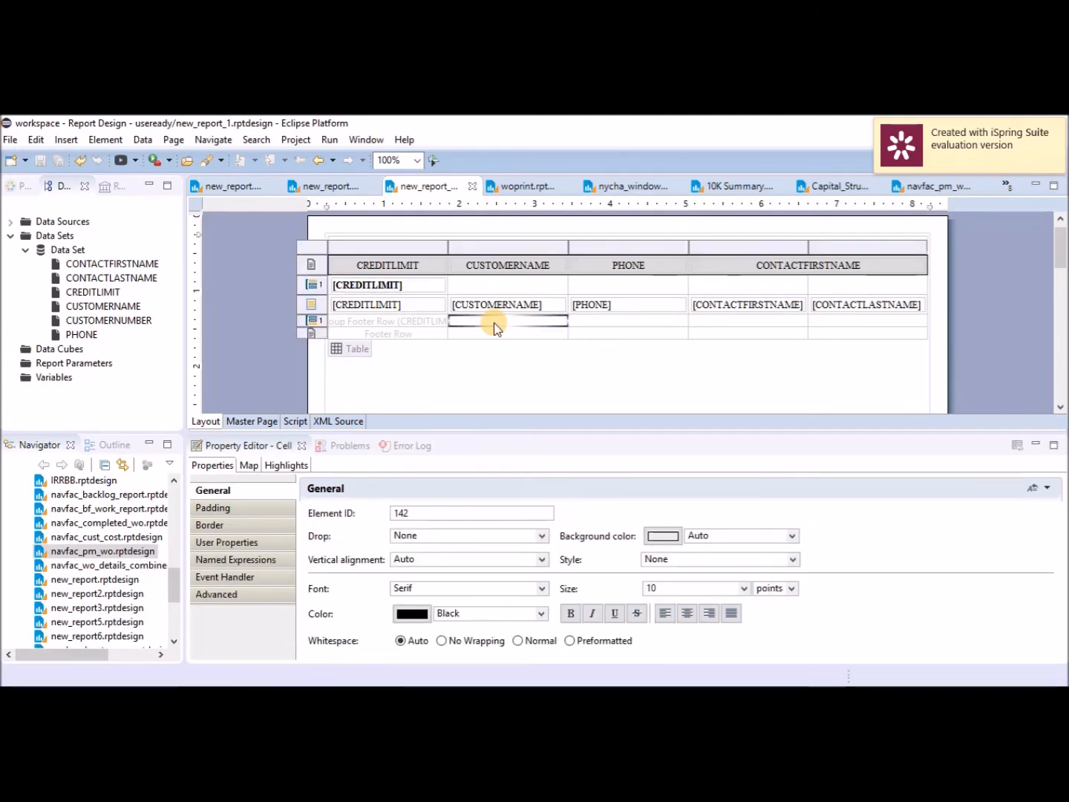
{"action": "right_click", "coordinate": [495, 324]}
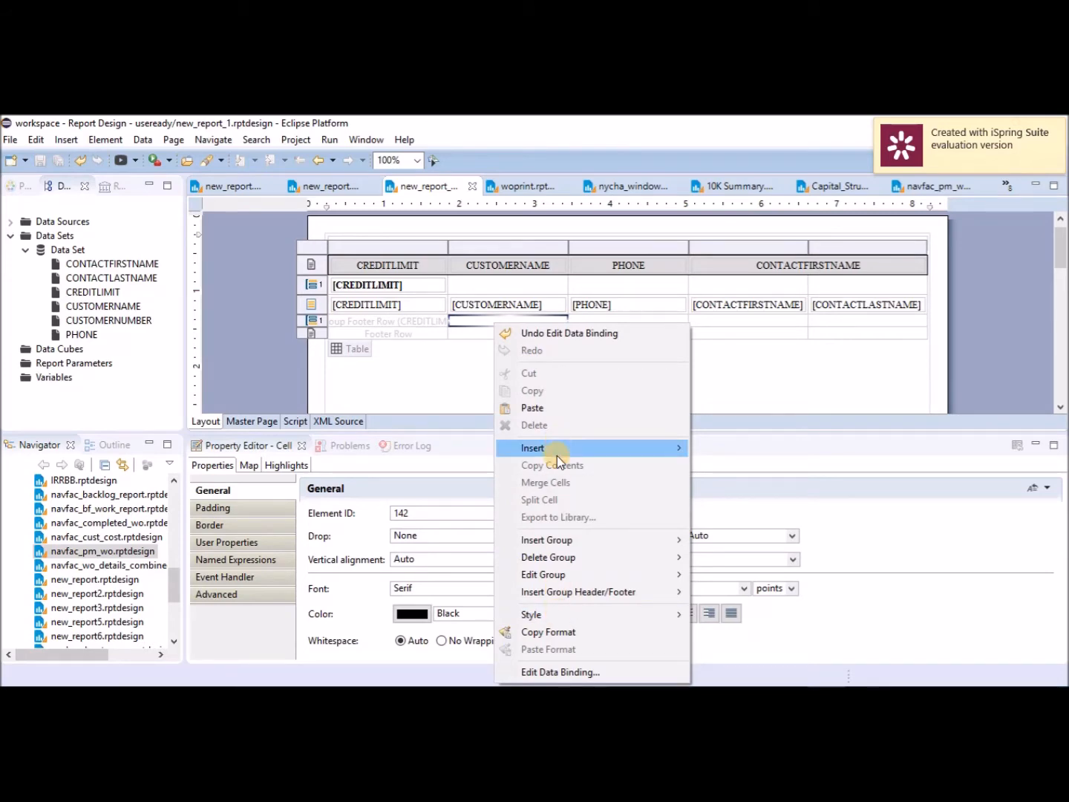
{"action": "mouse_move", "coordinate": [558, 449]}
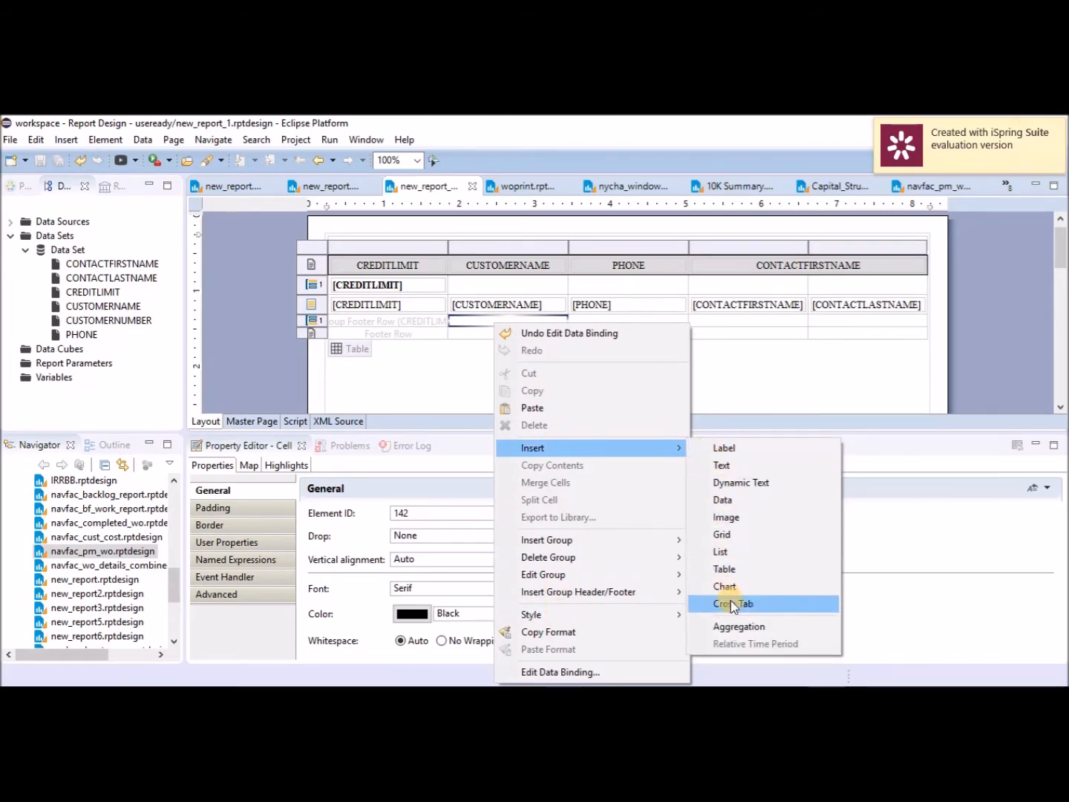
{"action": "left_click", "coordinate": [733, 624]}
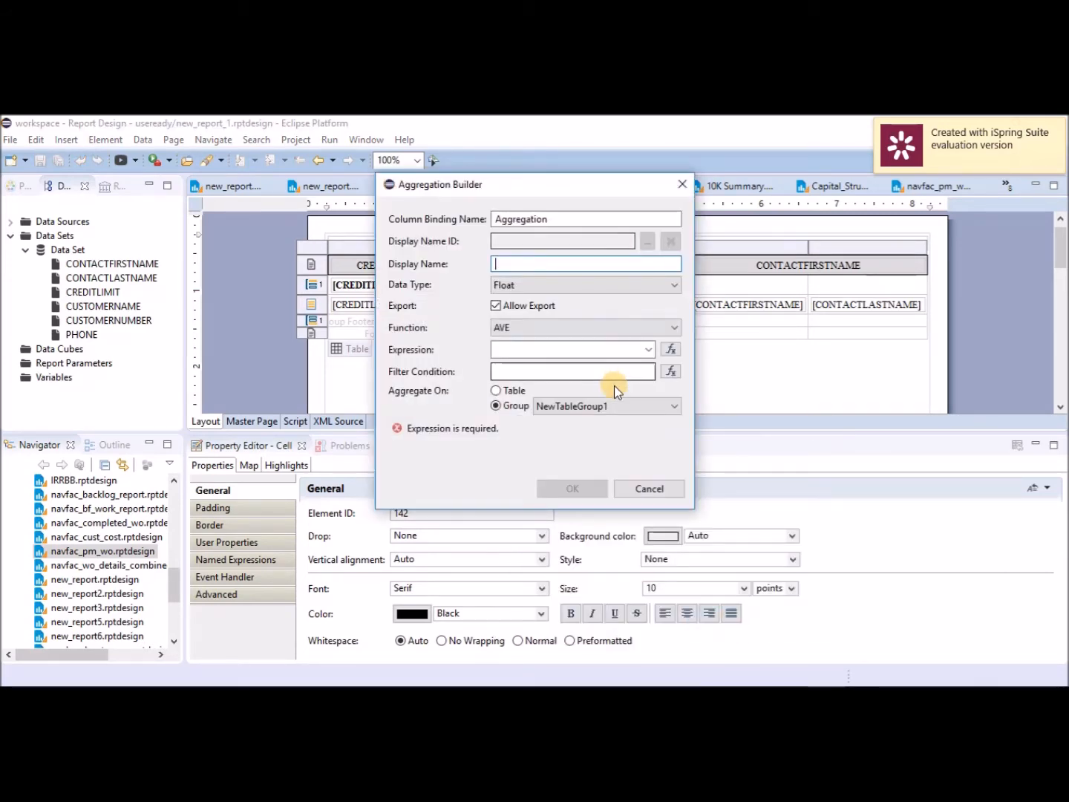
{"action": "left_click", "coordinate": [674, 327]}
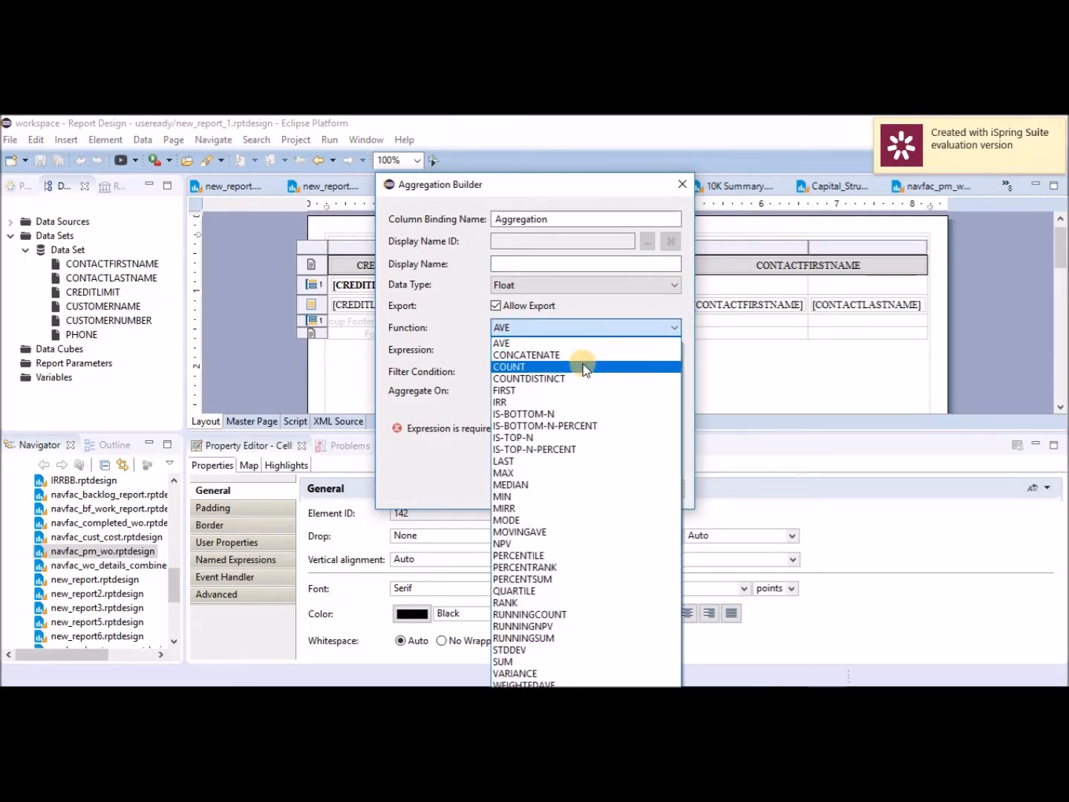
{"action": "left_click", "coordinate": [583, 366]}
{"action": "left_click", "coordinate": [649, 350]}
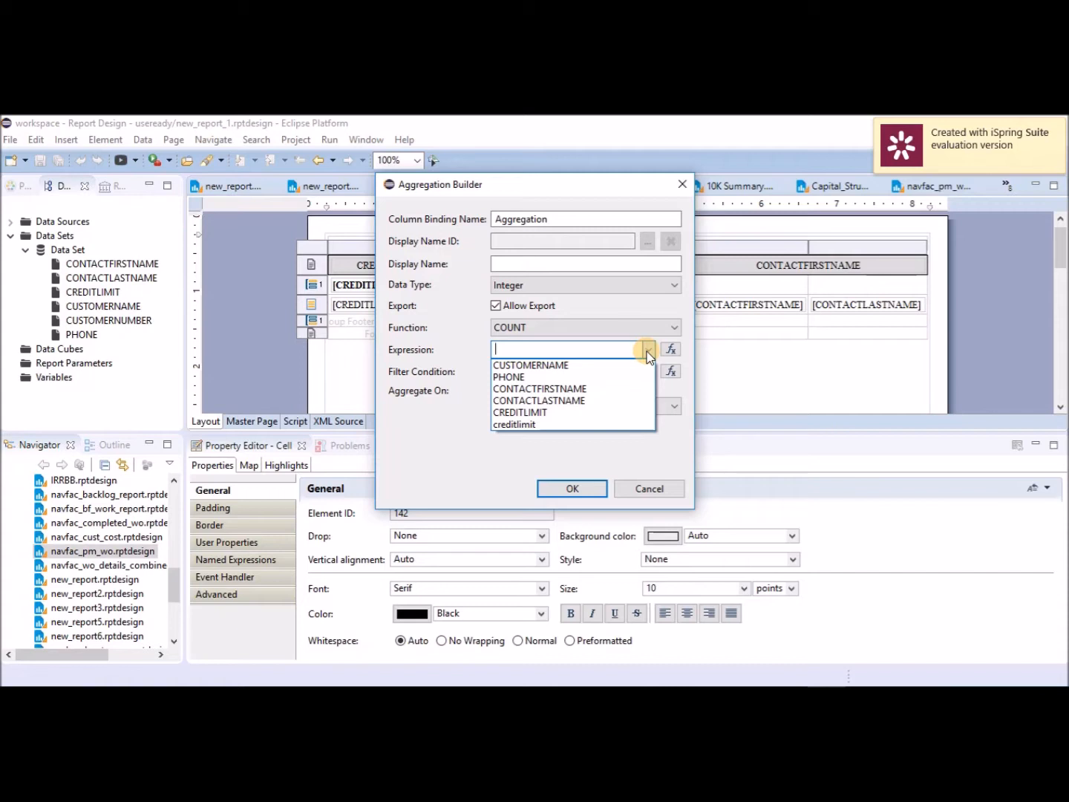
{"action": "left_click", "coordinate": [608, 368]}
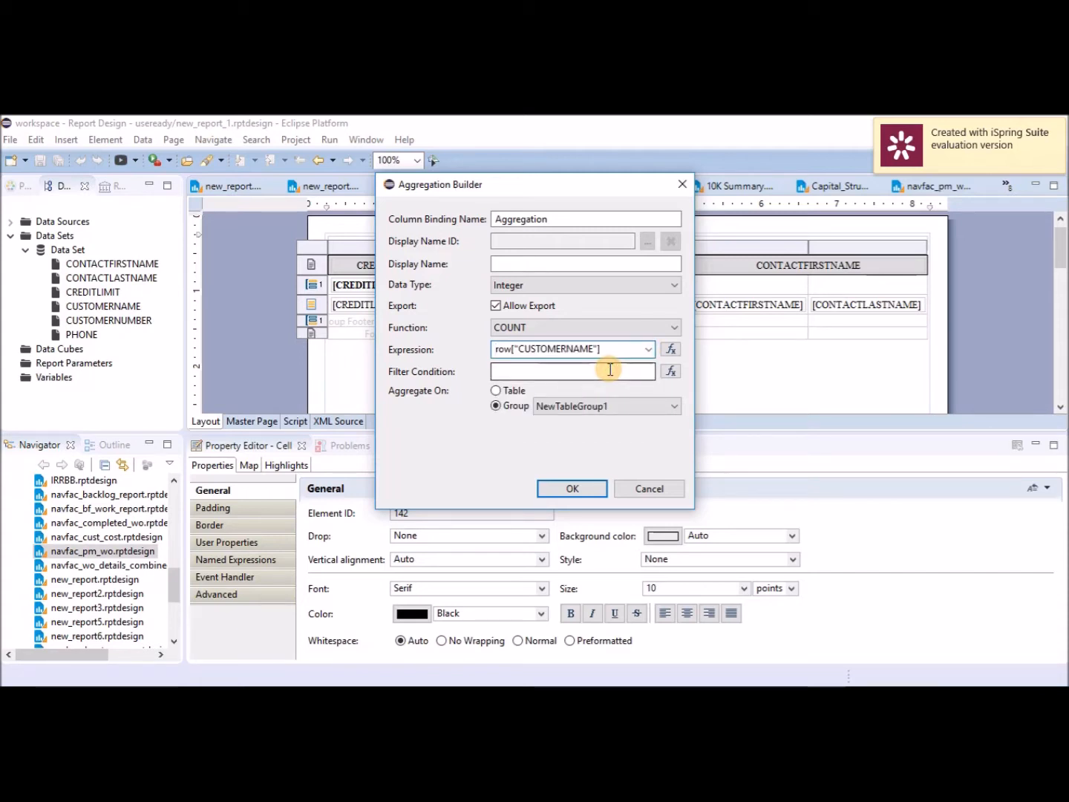
{"action": "left_click", "coordinate": [505, 408]}
{"action": "left_click", "coordinate": [586, 492]}
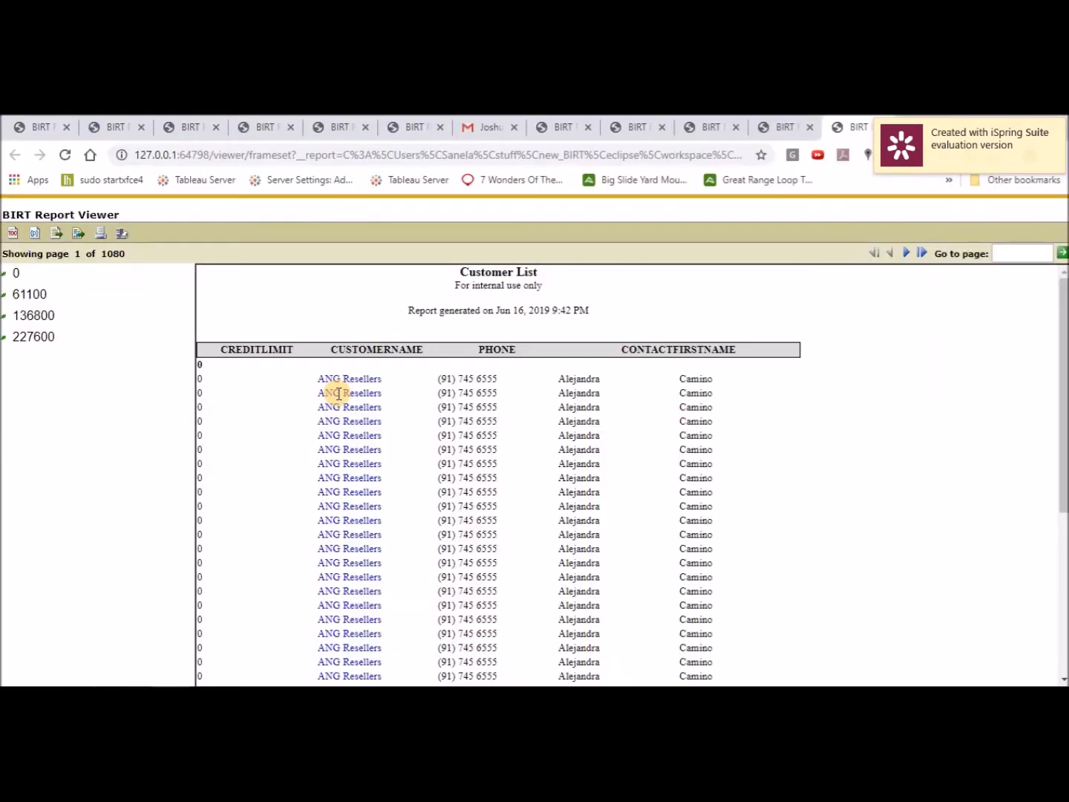
Check the customer count at the 61100 group in the web viewer, page back from it, and return to the 0 group.
{"action": "left_click", "coordinate": [37, 297]}
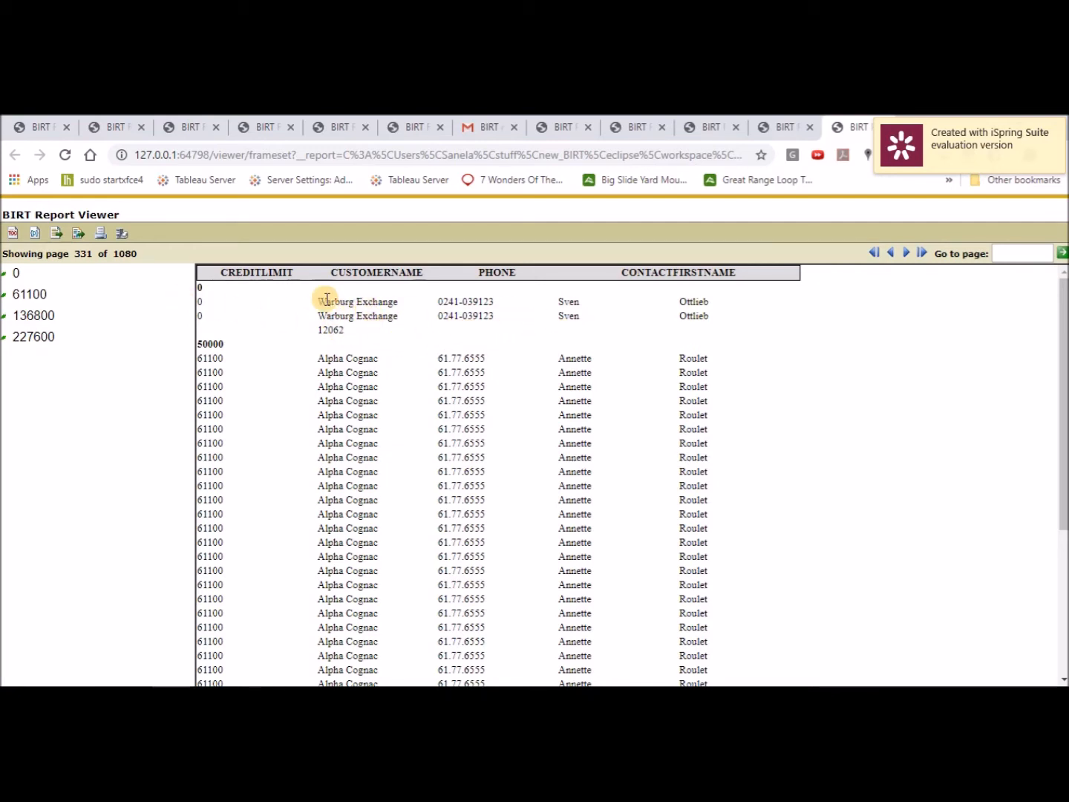
{"action": "left_click", "coordinate": [892, 254]}
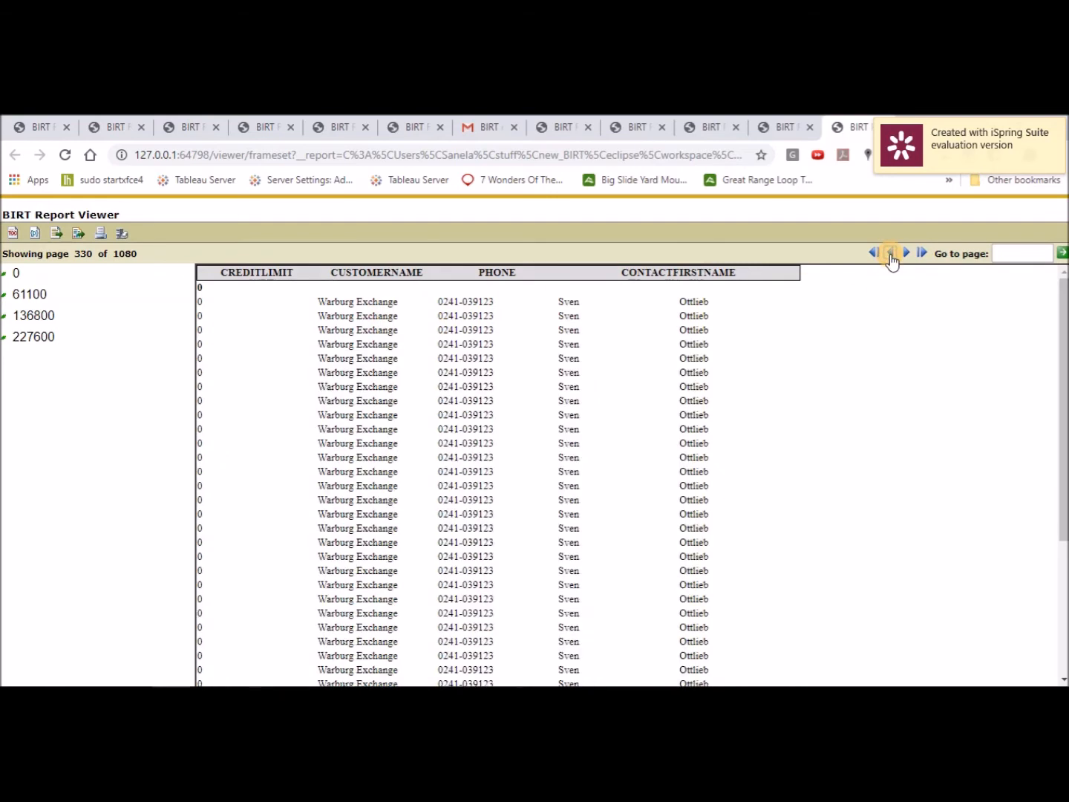
{"action": "left_click", "coordinate": [891, 253]}
{"action": "left_click", "coordinate": [15, 275]}
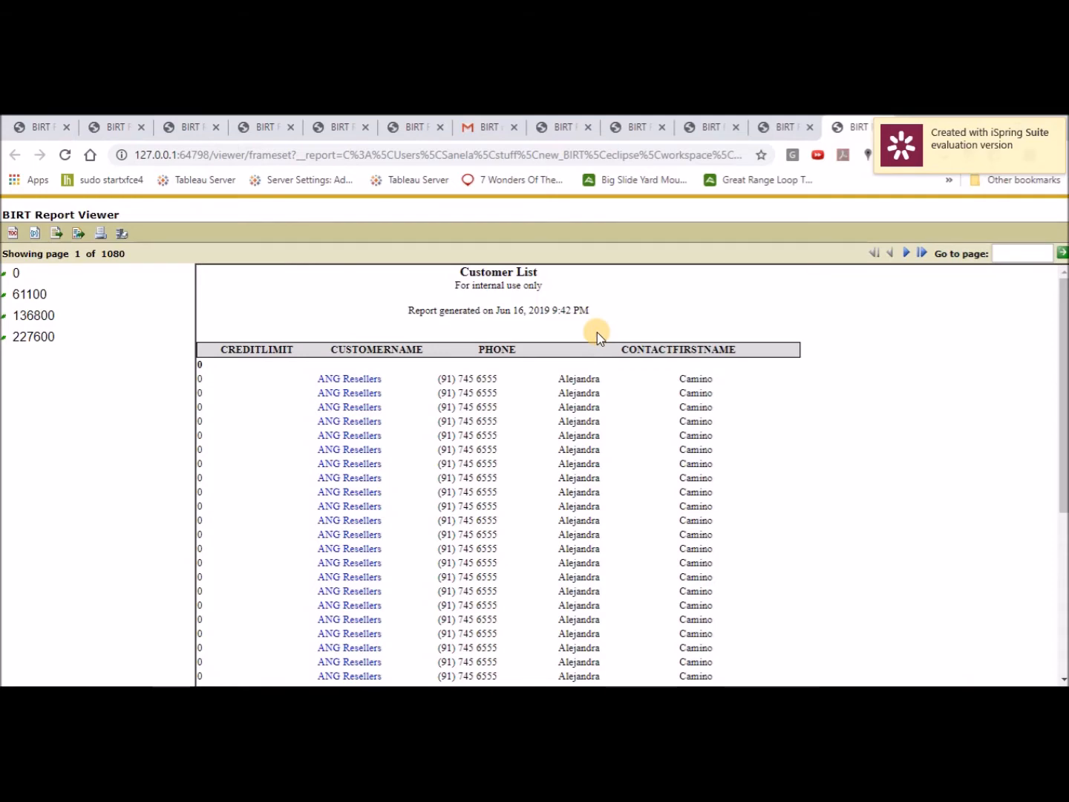
Switch to Eclipse and bring up the blank new_report.rptdesign from the useready project.
{"action": "key", "text": "alt+Tab"}
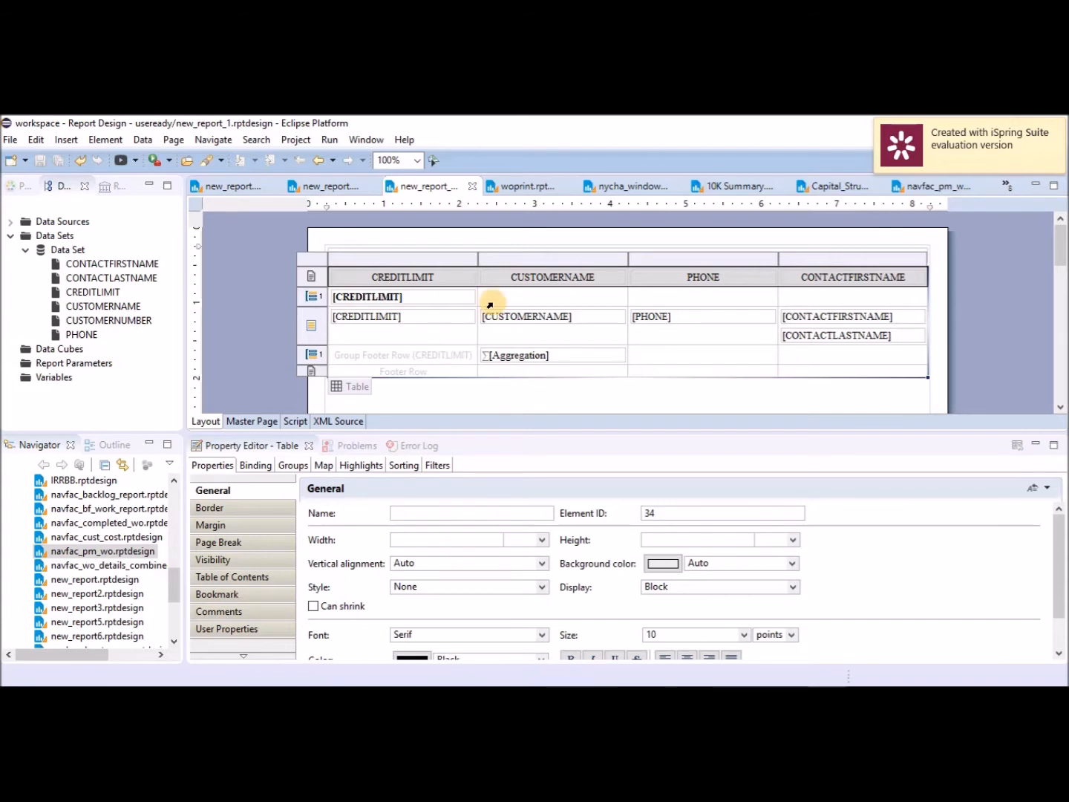
{"action": "left_click", "coordinate": [334, 187]}
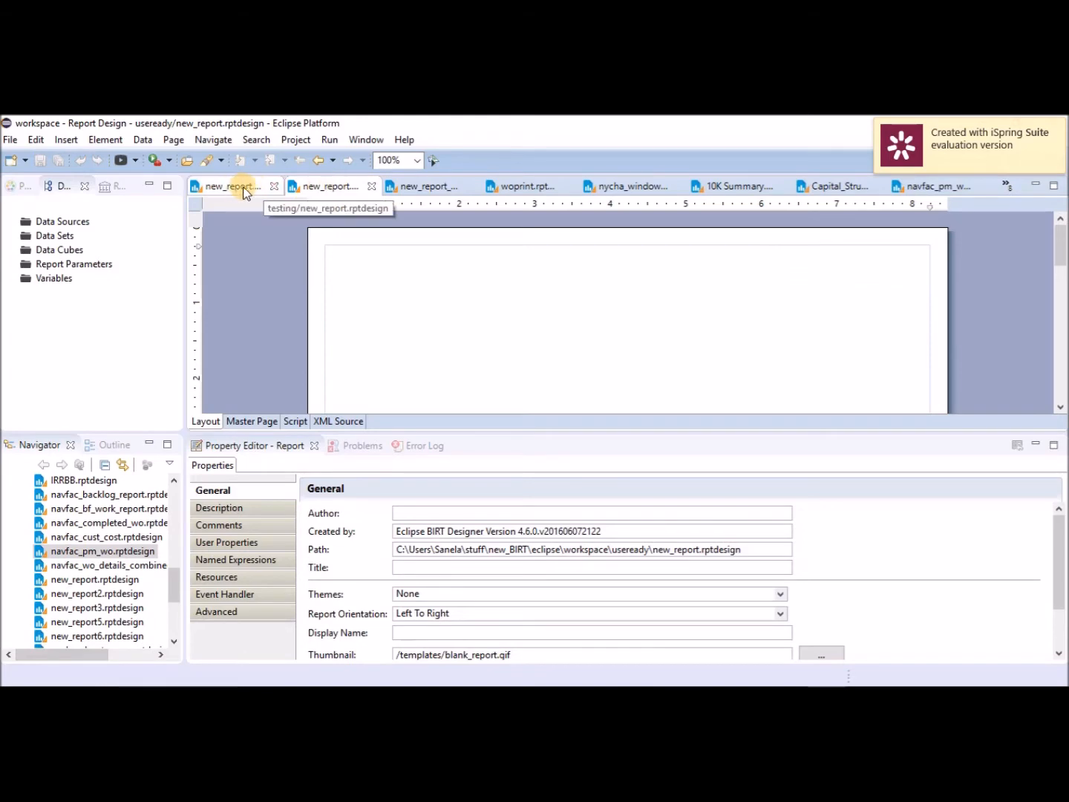
{"action": "left_click", "coordinate": [235, 188]}
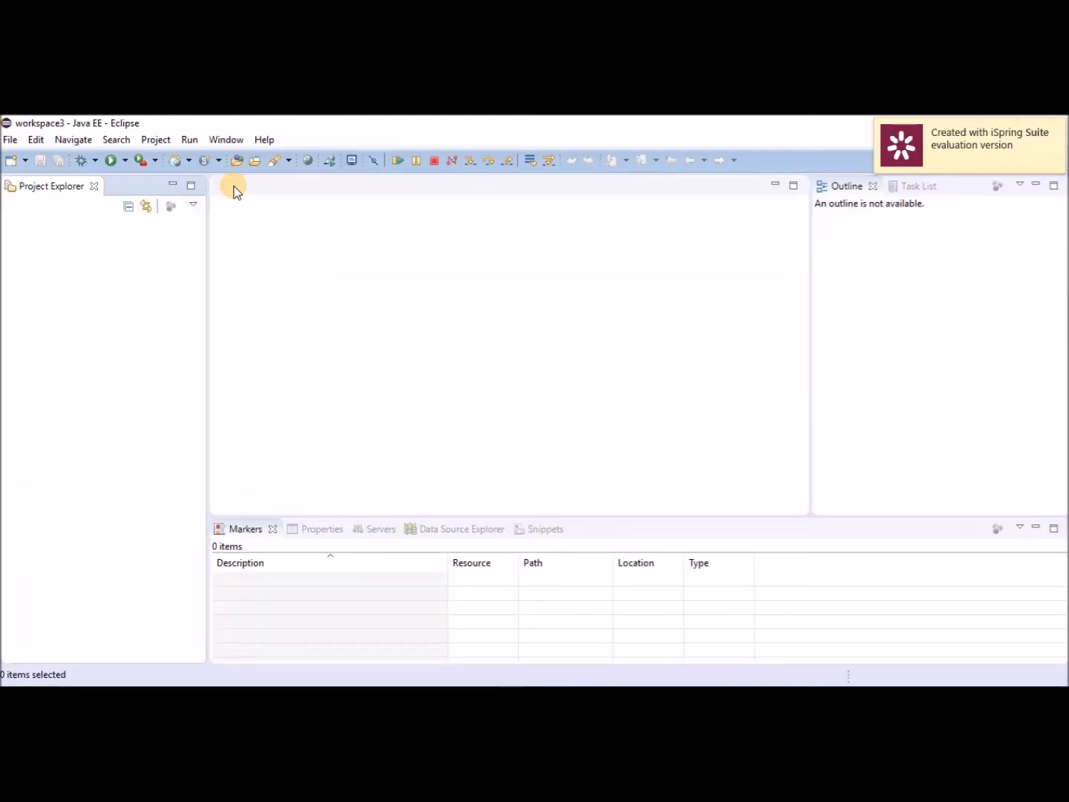
Create a BIRT report project named demo in workspace3 and open its associated Report Design perspective.
{"action": "left_click", "coordinate": [11, 140]}
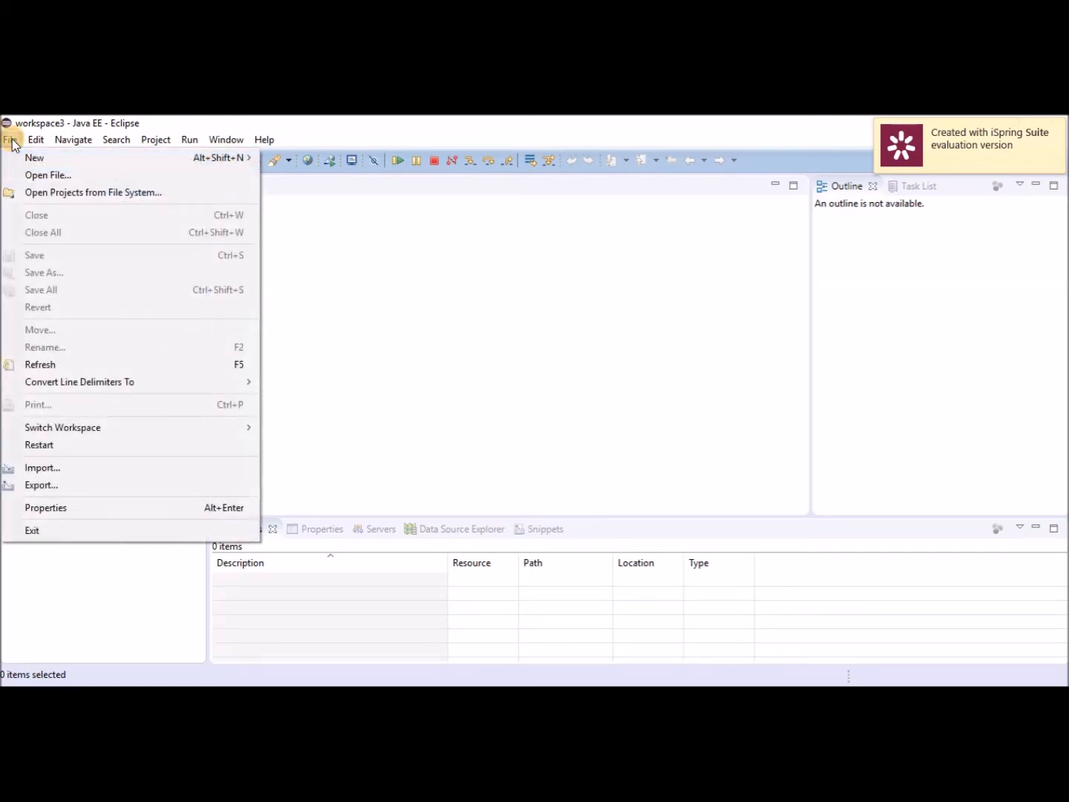
{"action": "mouse_move", "coordinate": [28, 158]}
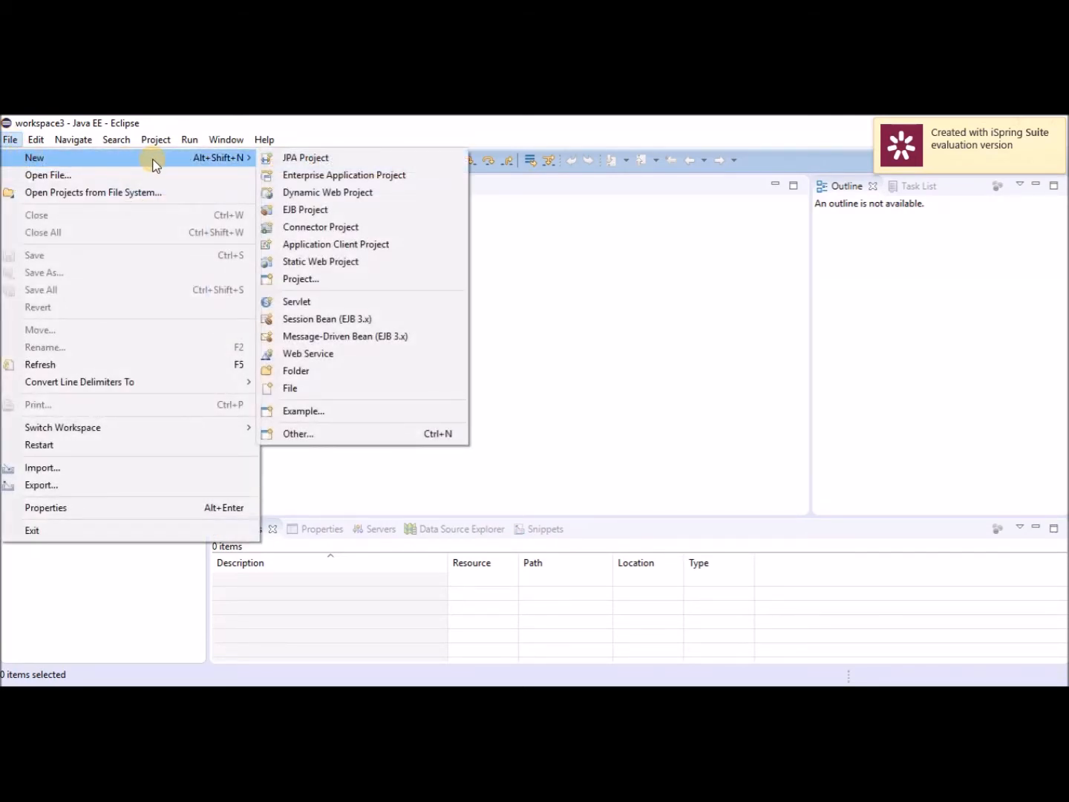
{"action": "left_click", "coordinate": [341, 281]}
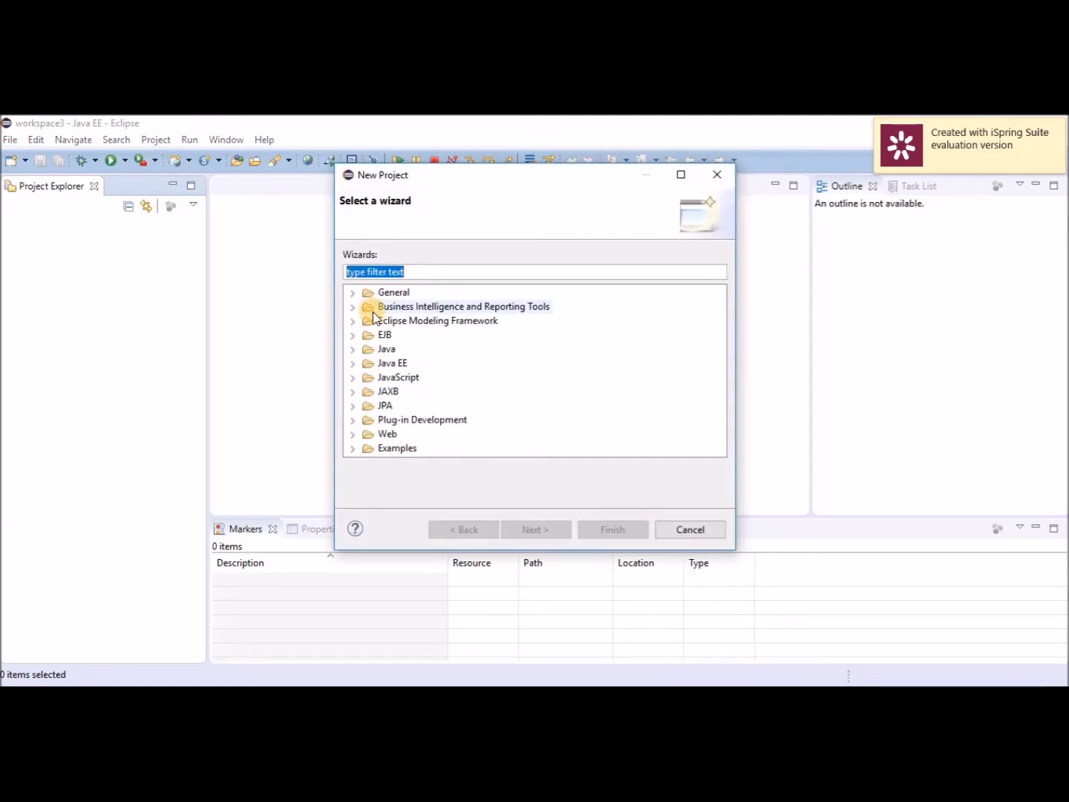
{"action": "left_click", "coordinate": [352, 306]}
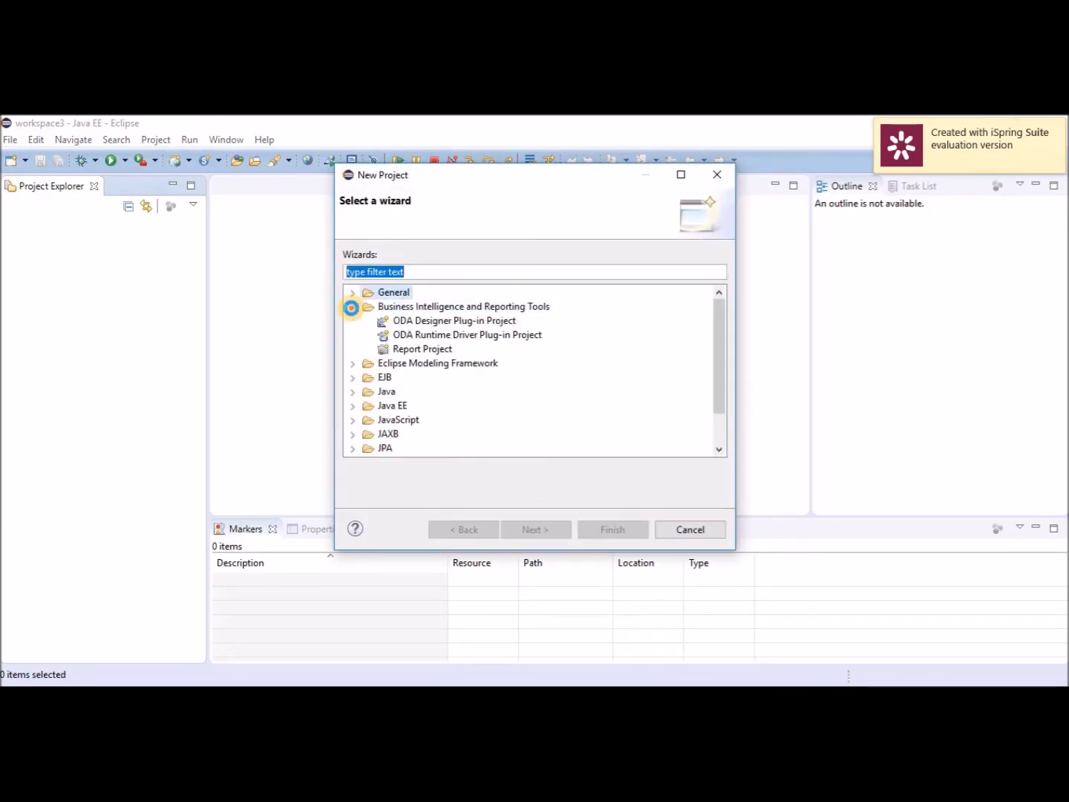
{"action": "left_click", "coordinate": [423, 349]}
{"action": "left_click", "coordinate": [537, 526]}
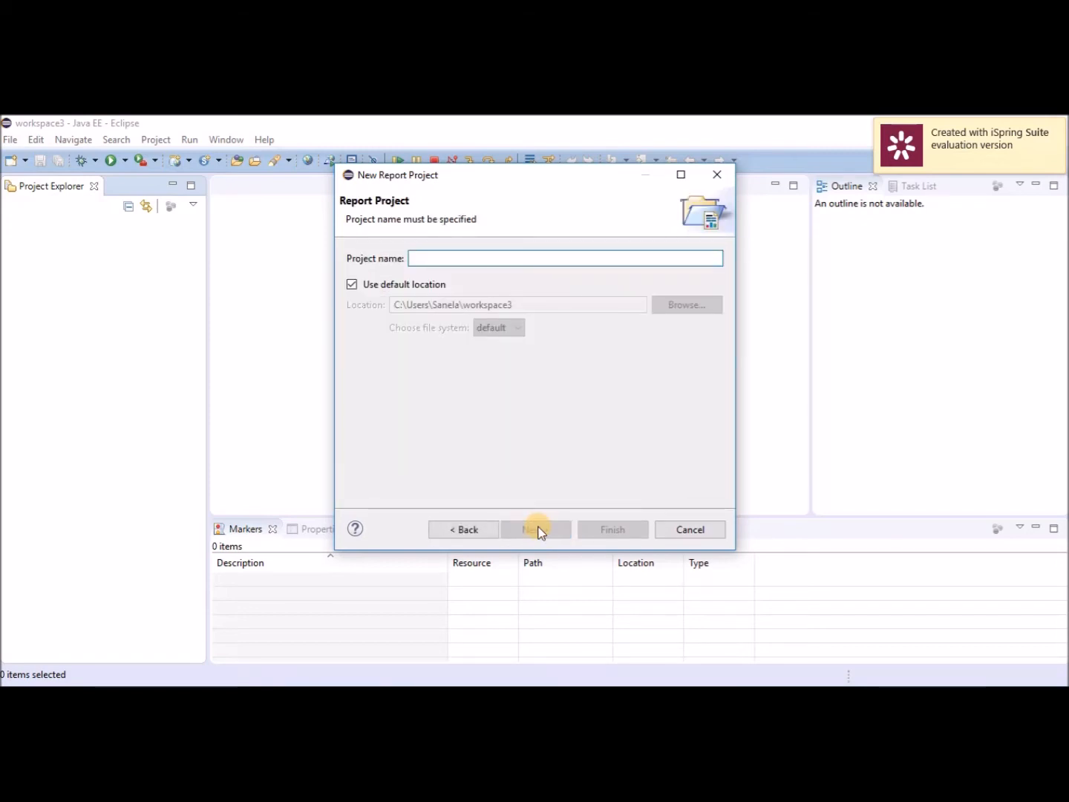
{"action": "type", "text": "demo"}
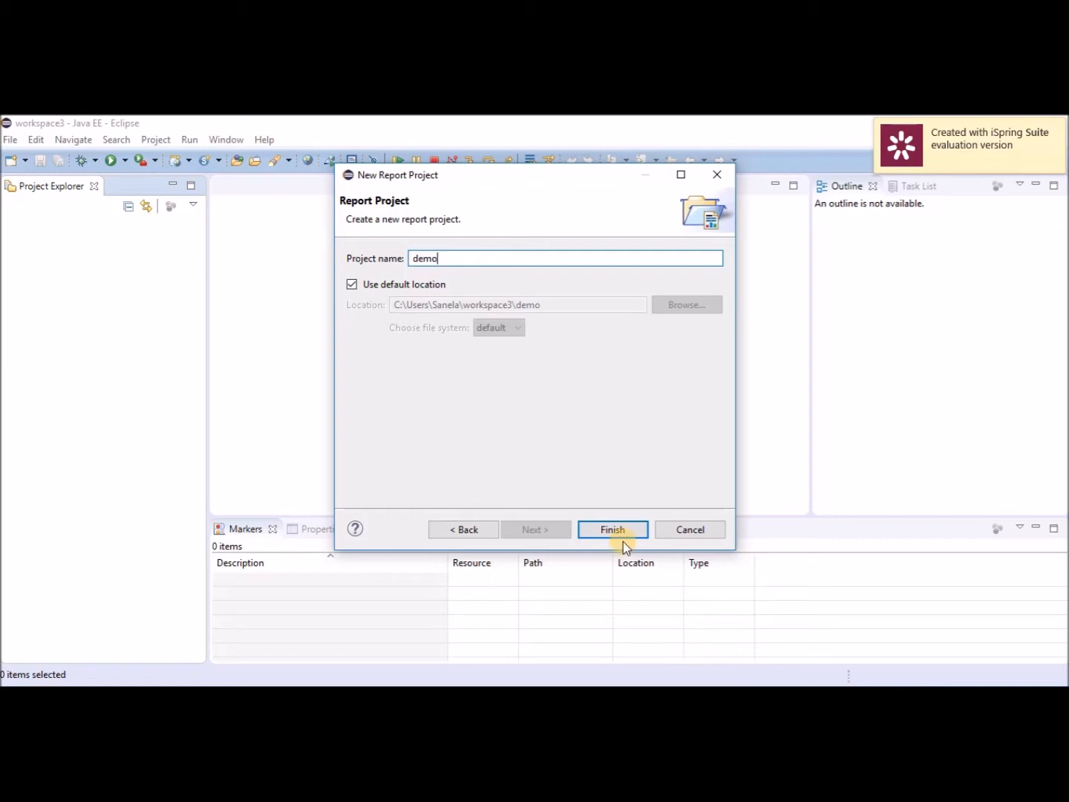
{"action": "left_click", "coordinate": [613, 530]}
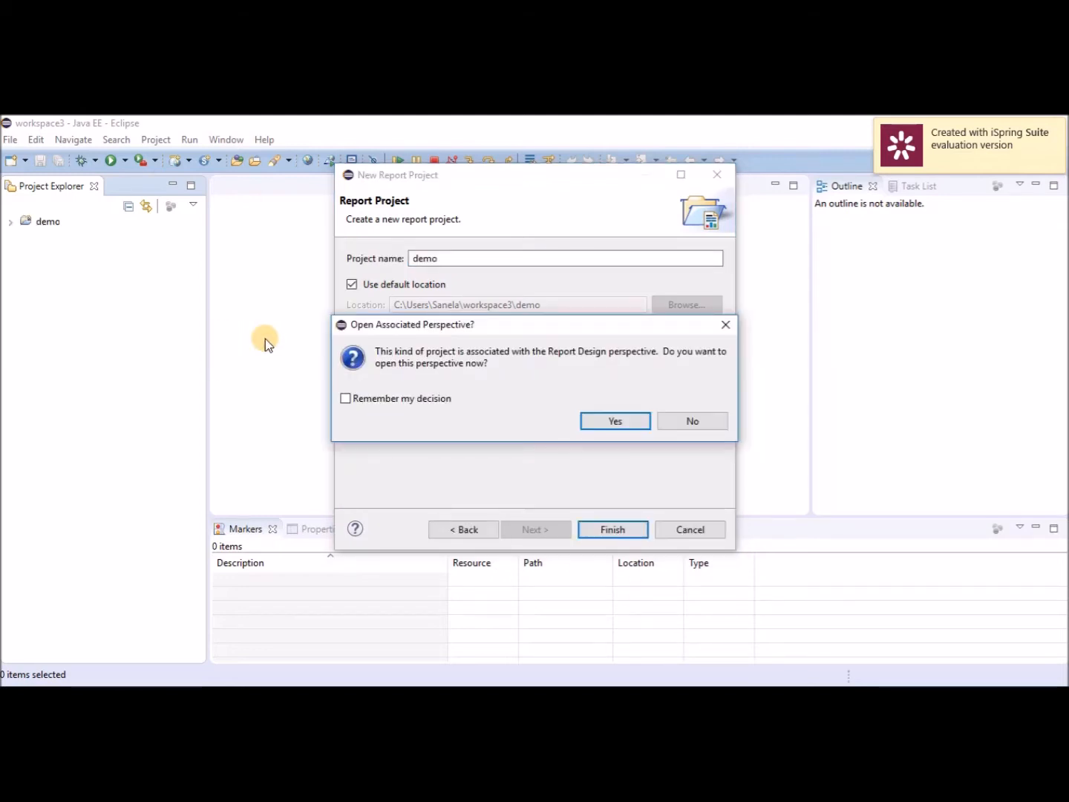
{"action": "left_click", "coordinate": [615, 421]}
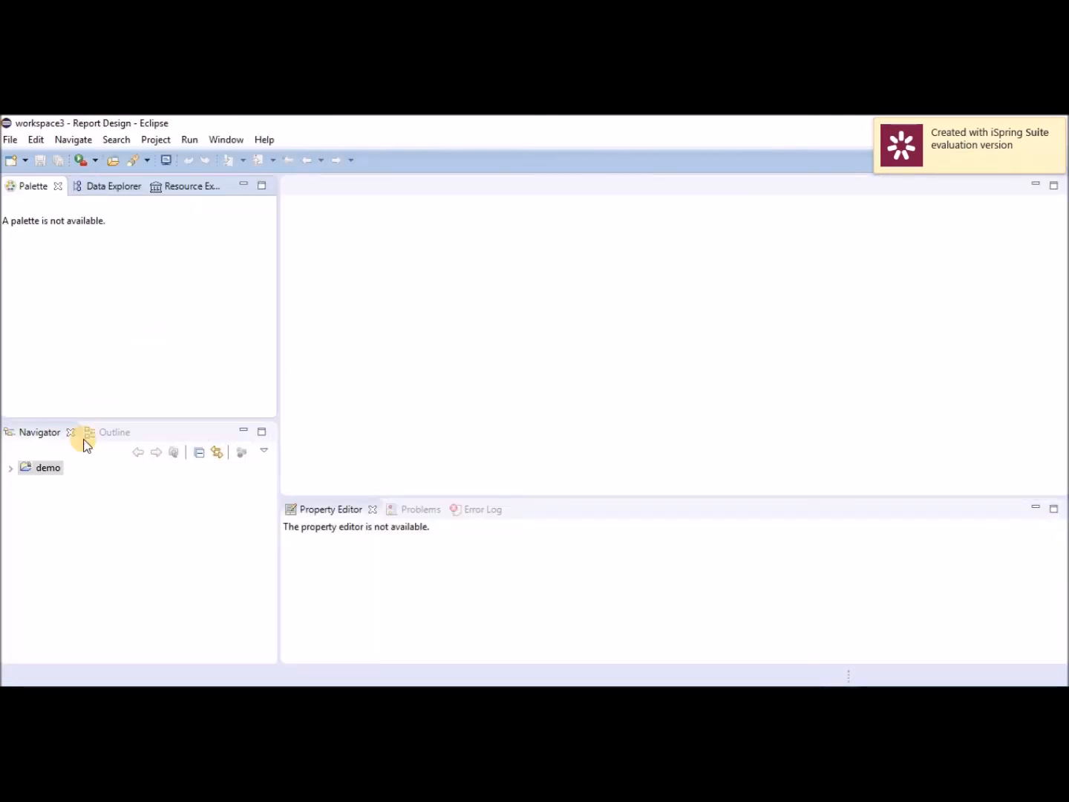
Create a new report in the demo folder with the file name new_report.rptdesign.
{"action": "left_click", "coordinate": [10, 141]}
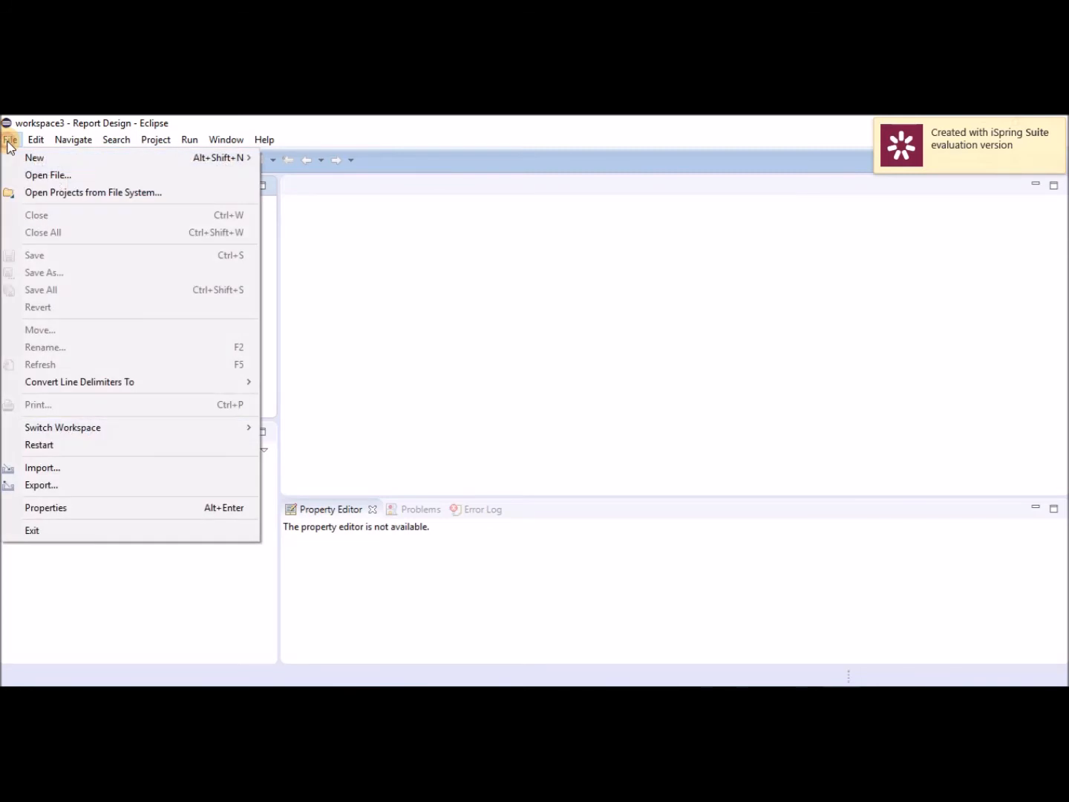
{"action": "mouse_move", "coordinate": [74, 160]}
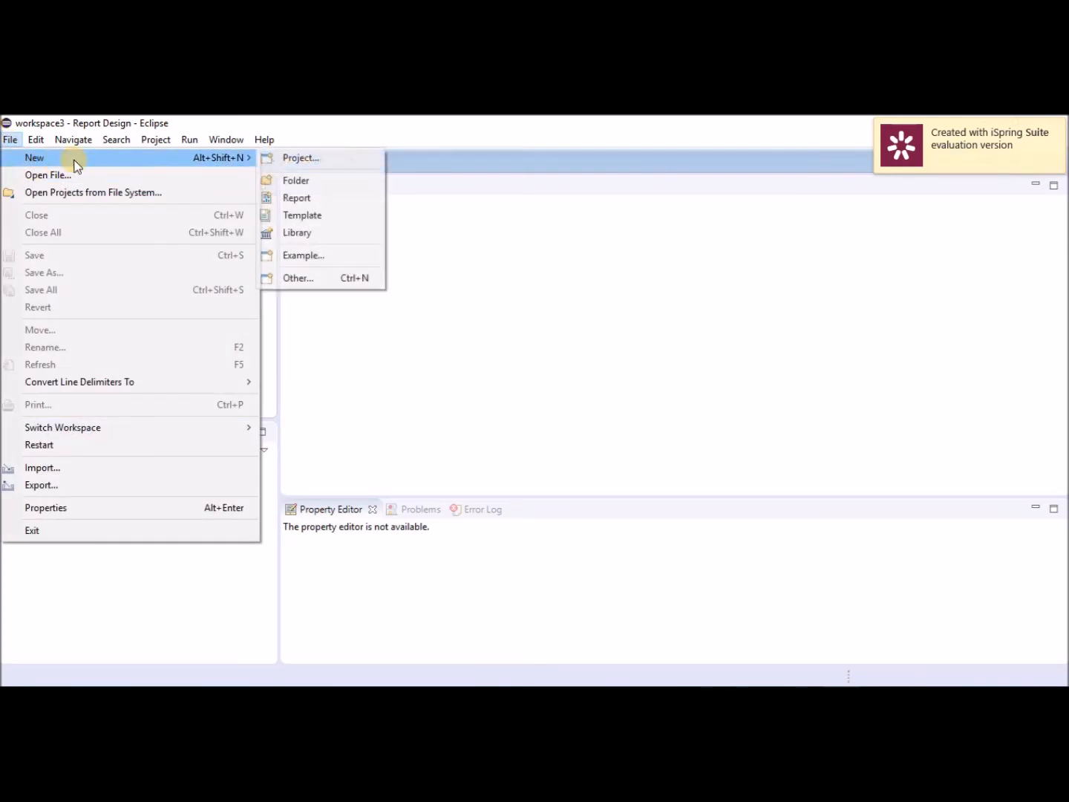
{"action": "left_click", "coordinate": [306, 197]}
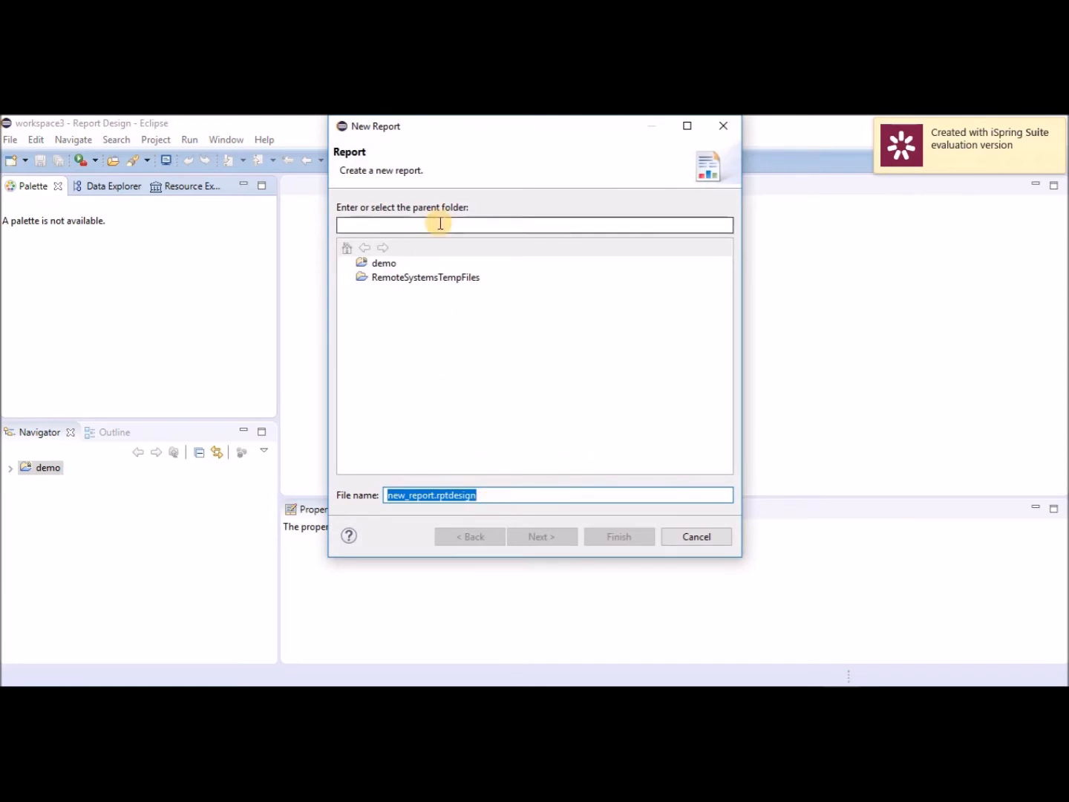
{"action": "left_click", "coordinate": [384, 263]}
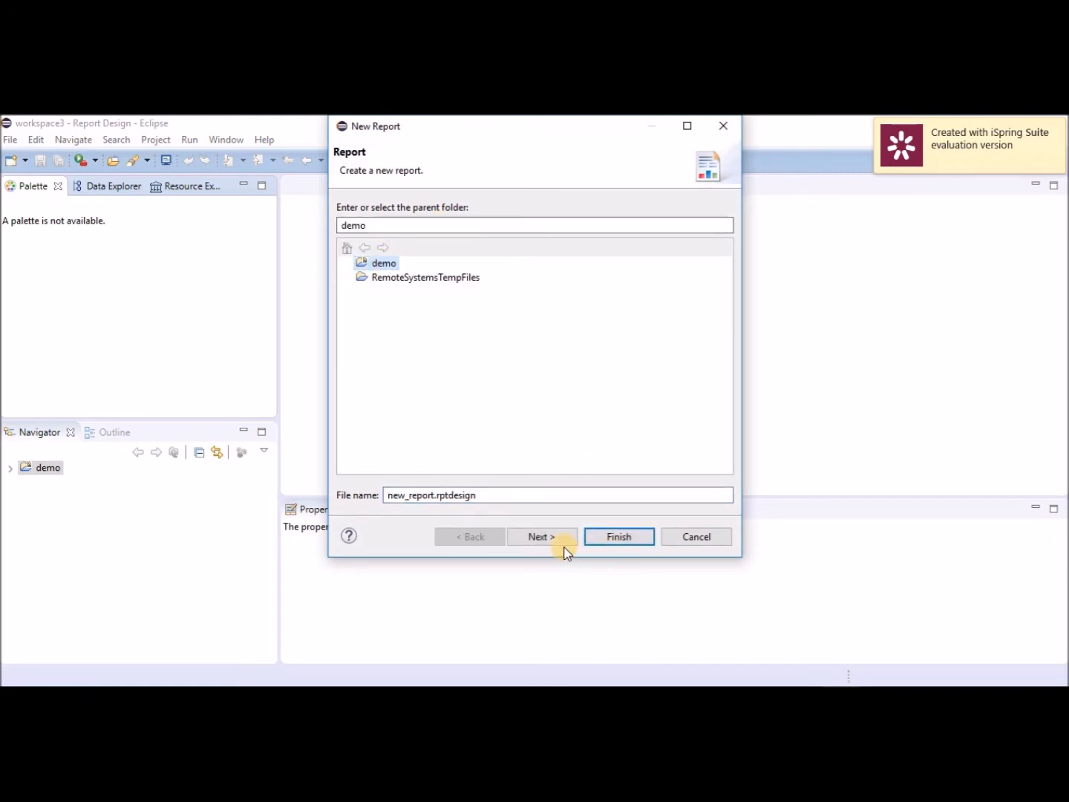
{"action": "left_click", "coordinate": [568, 546]}
{"action": "left_click", "coordinate": [626, 533]}
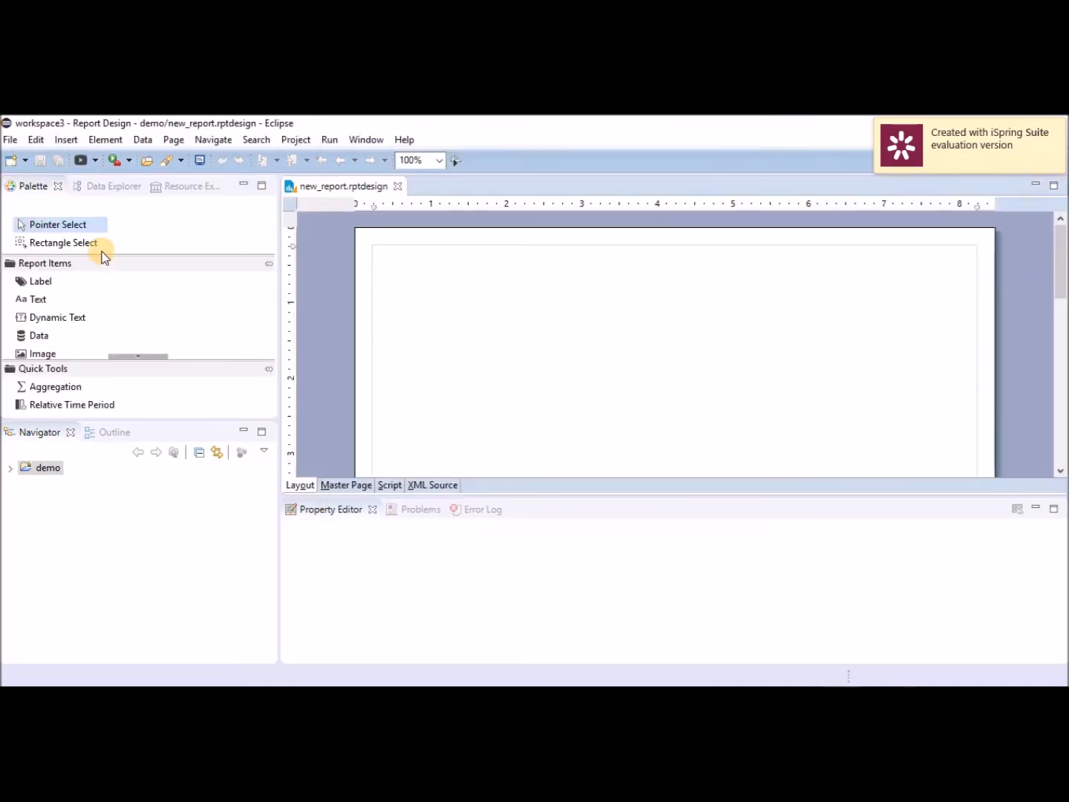
Add a data source of type Classic Models Inc. Sample Database, keeping the name Data Source.
{"action": "left_click", "coordinate": [109, 186]}
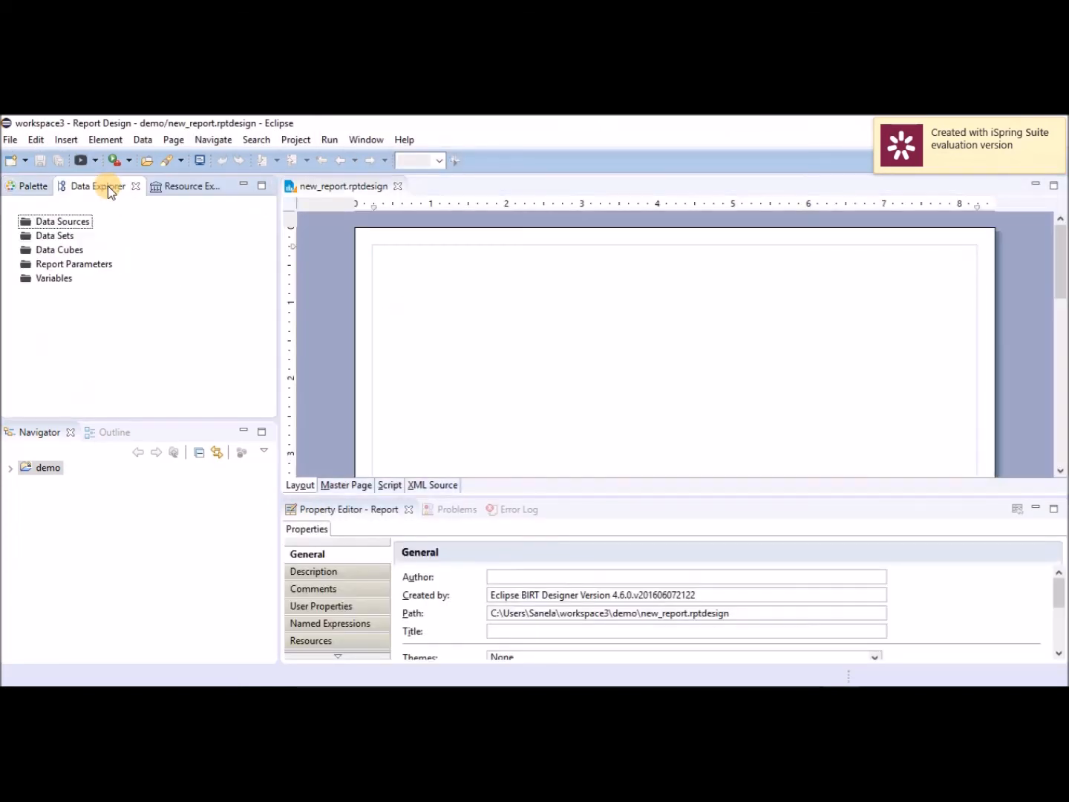
{"action": "left_click", "coordinate": [40, 222]}
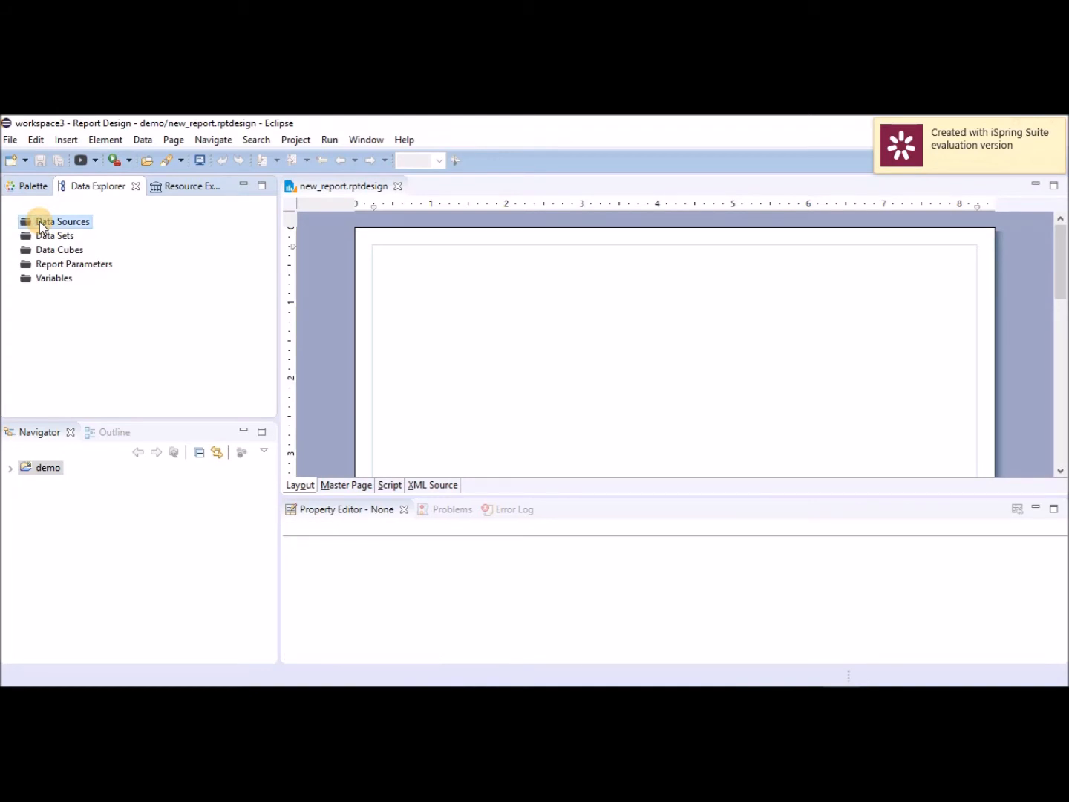
{"action": "right_click", "coordinate": [39, 221]}
{"action": "left_click", "coordinate": [104, 233]}
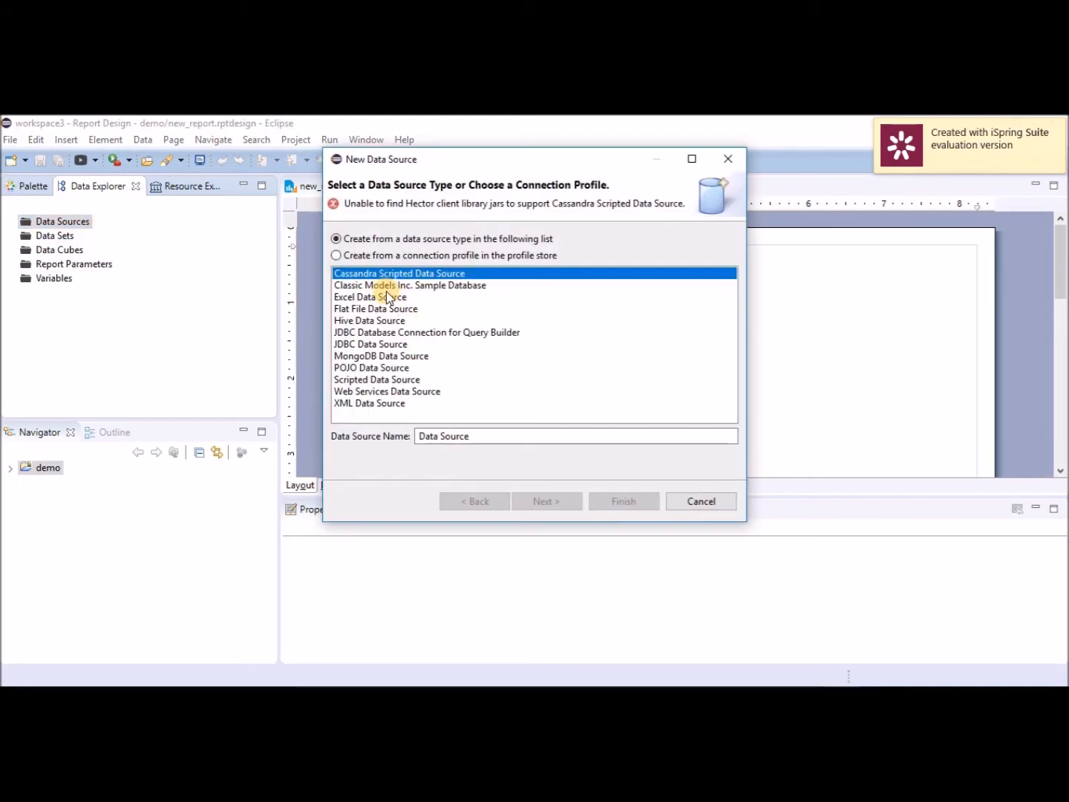
{"action": "left_click", "coordinate": [387, 296]}
{"action": "left_click", "coordinate": [384, 285]}
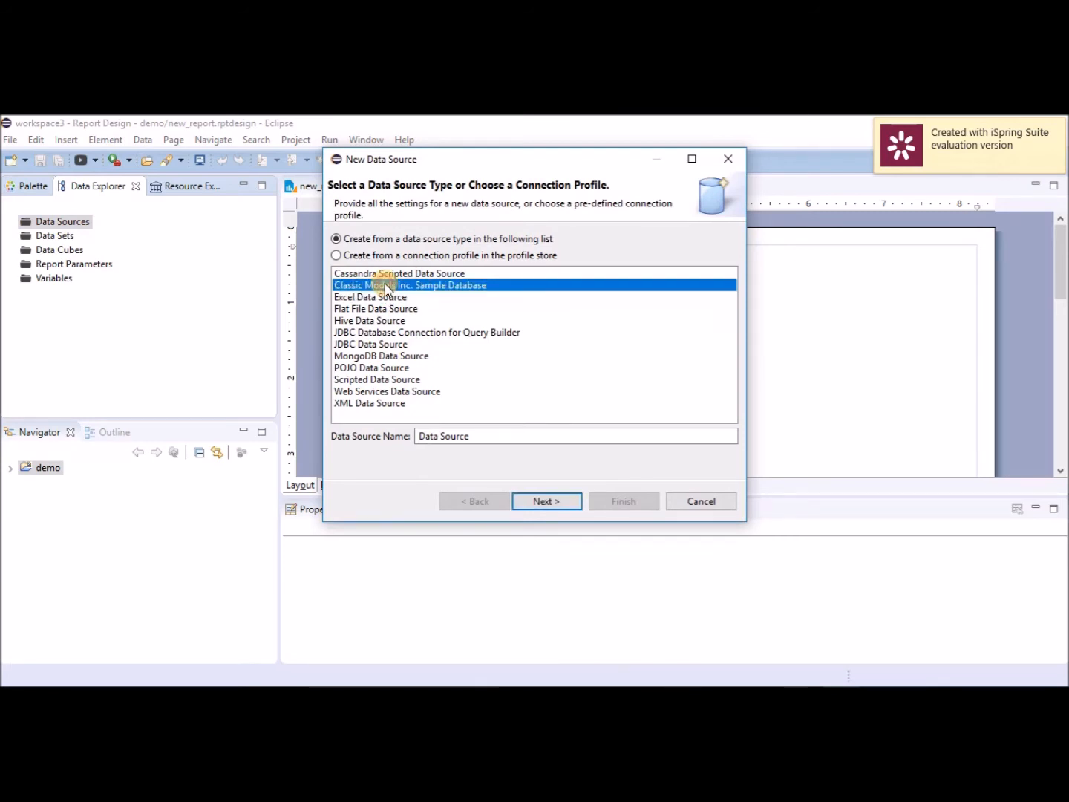
{"action": "left_click", "coordinate": [553, 502]}
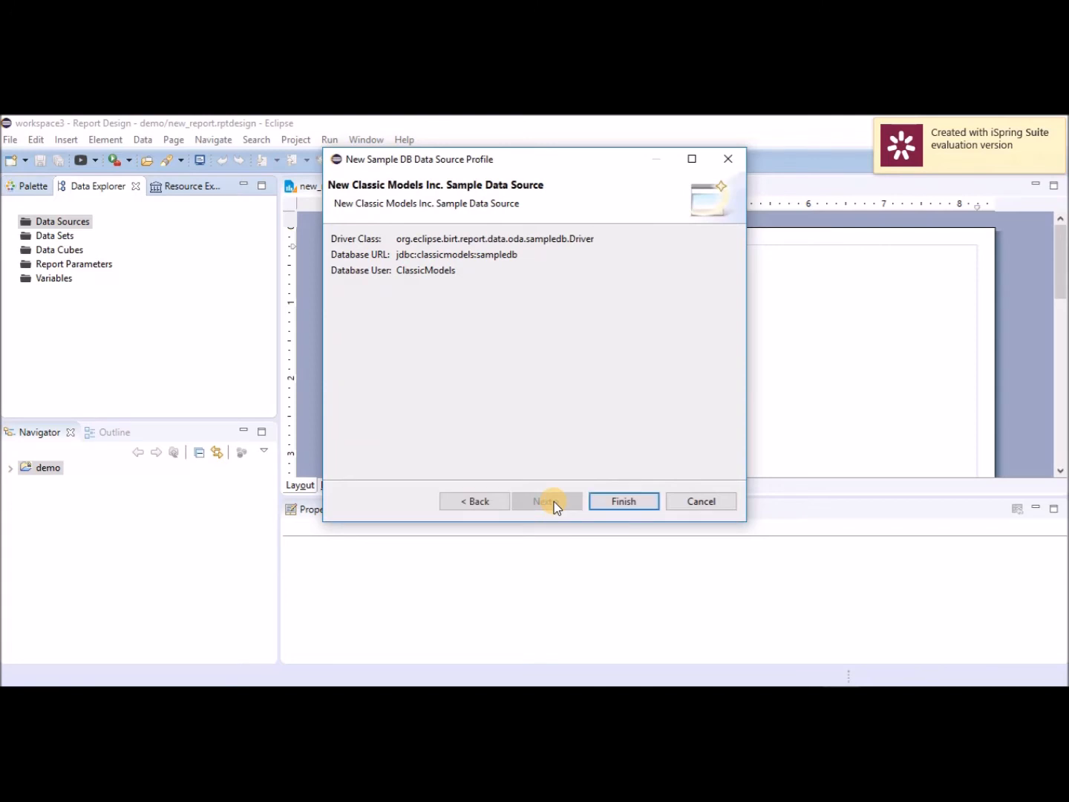
{"action": "left_click", "coordinate": [625, 505]}
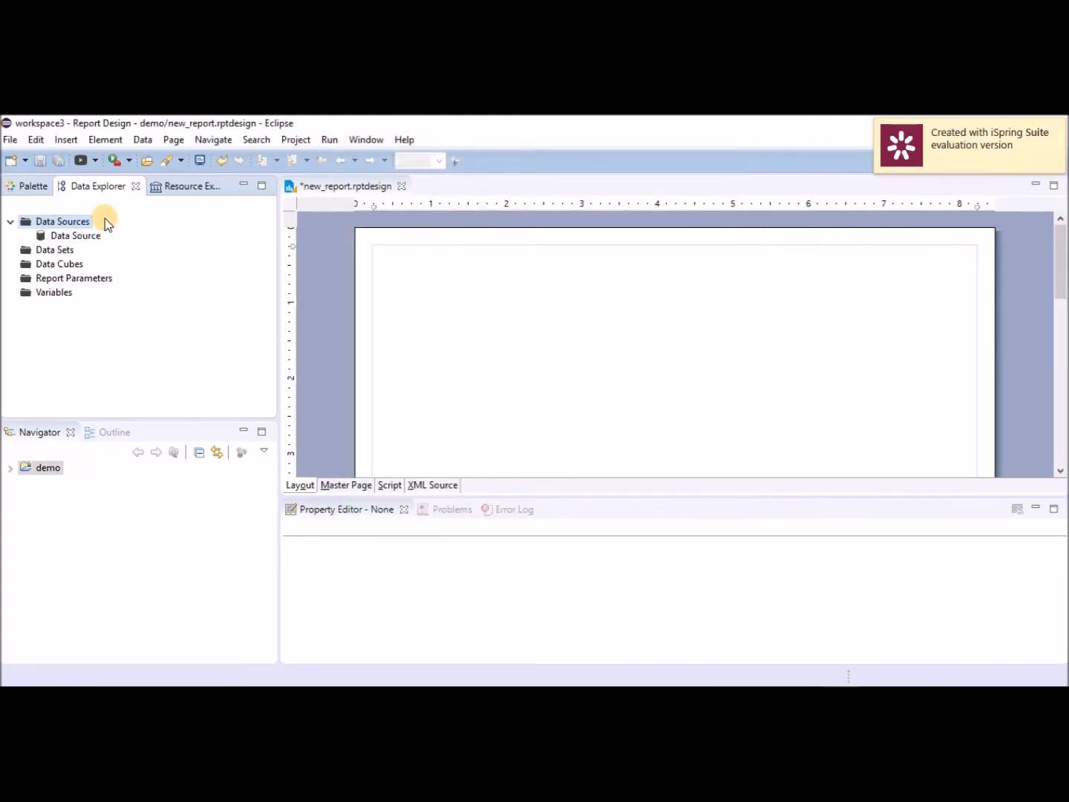
Start a new data set on Data Source, expand the CUSTOMERS table under CLASSICMODELS, and maximize the query window.
{"action": "right_click", "coordinate": [53, 245]}
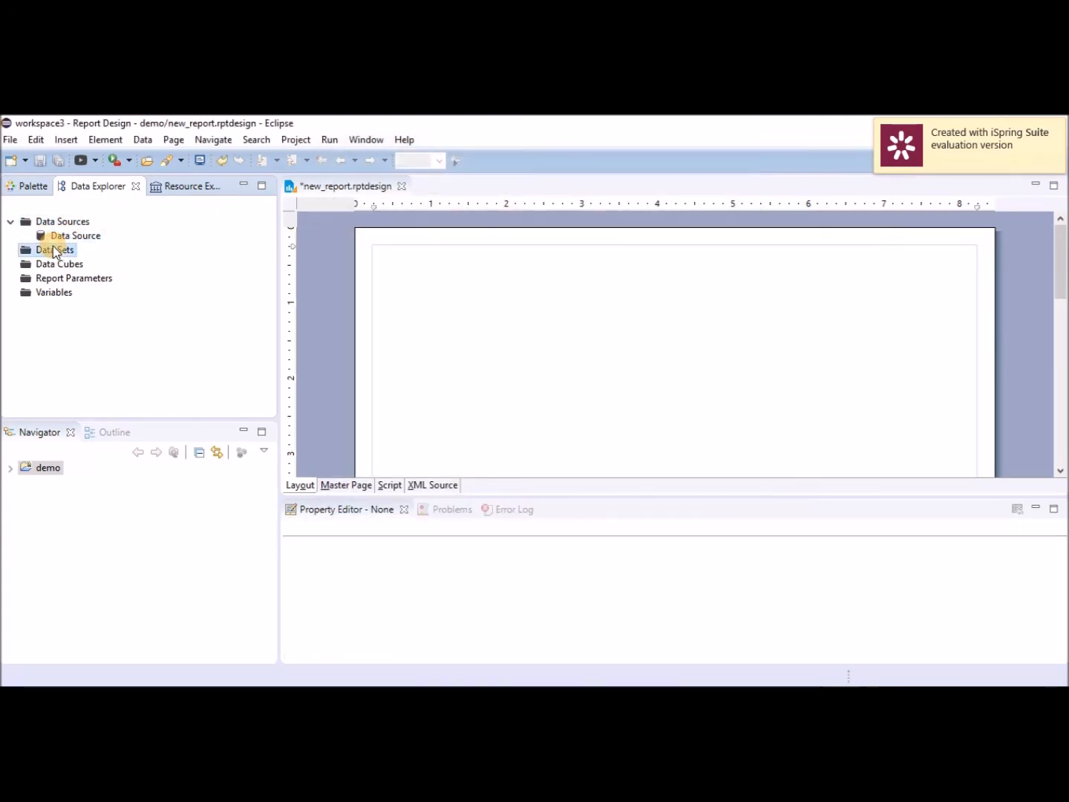
{"action": "left_click", "coordinate": [115, 261]}
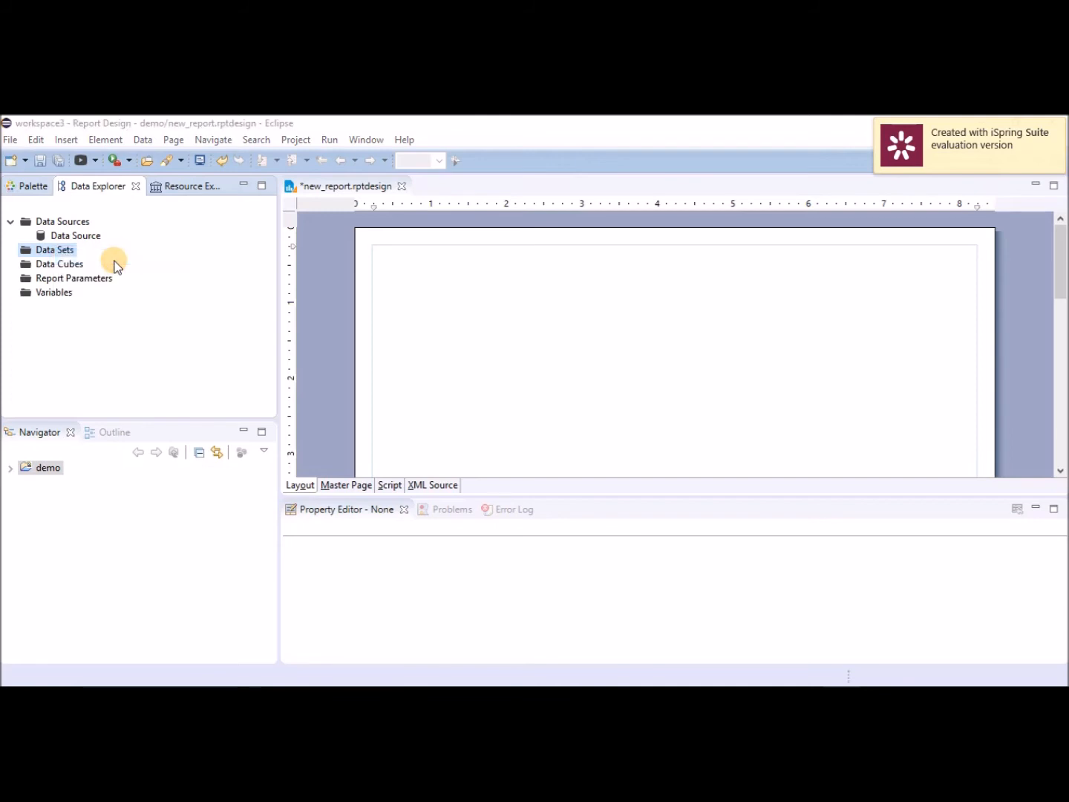
{"action": "left_click", "coordinate": [585, 558]}
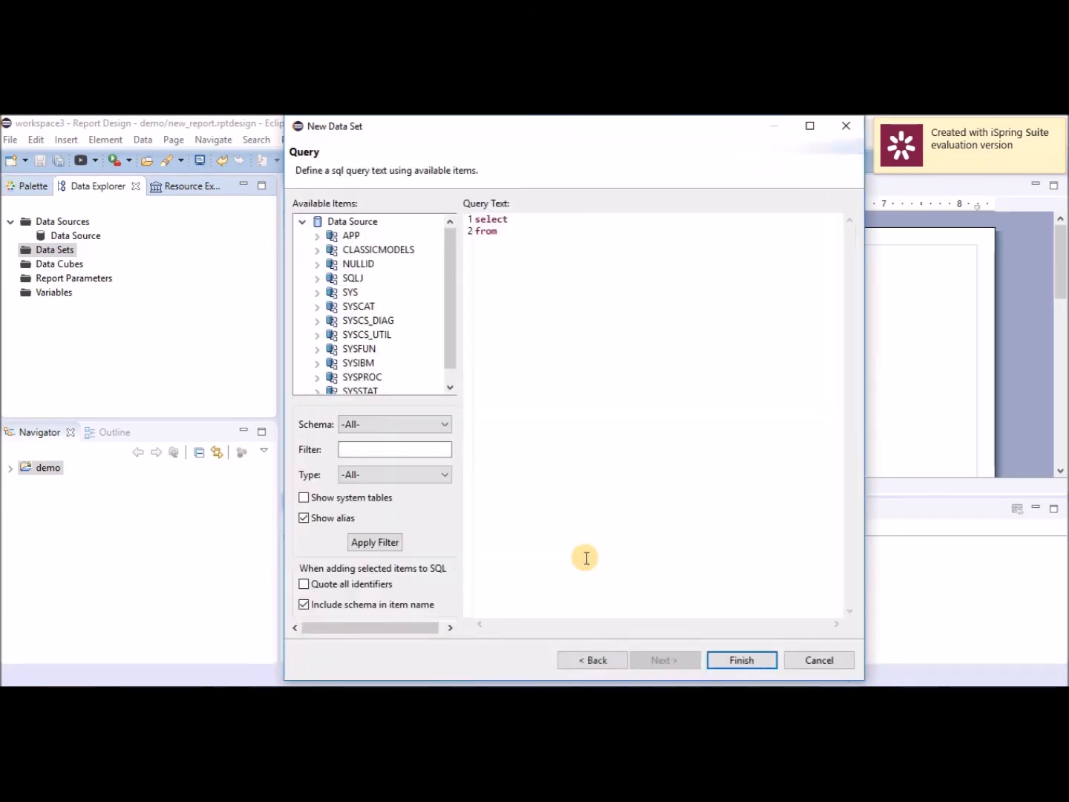
{"action": "left_click", "coordinate": [319, 251]}
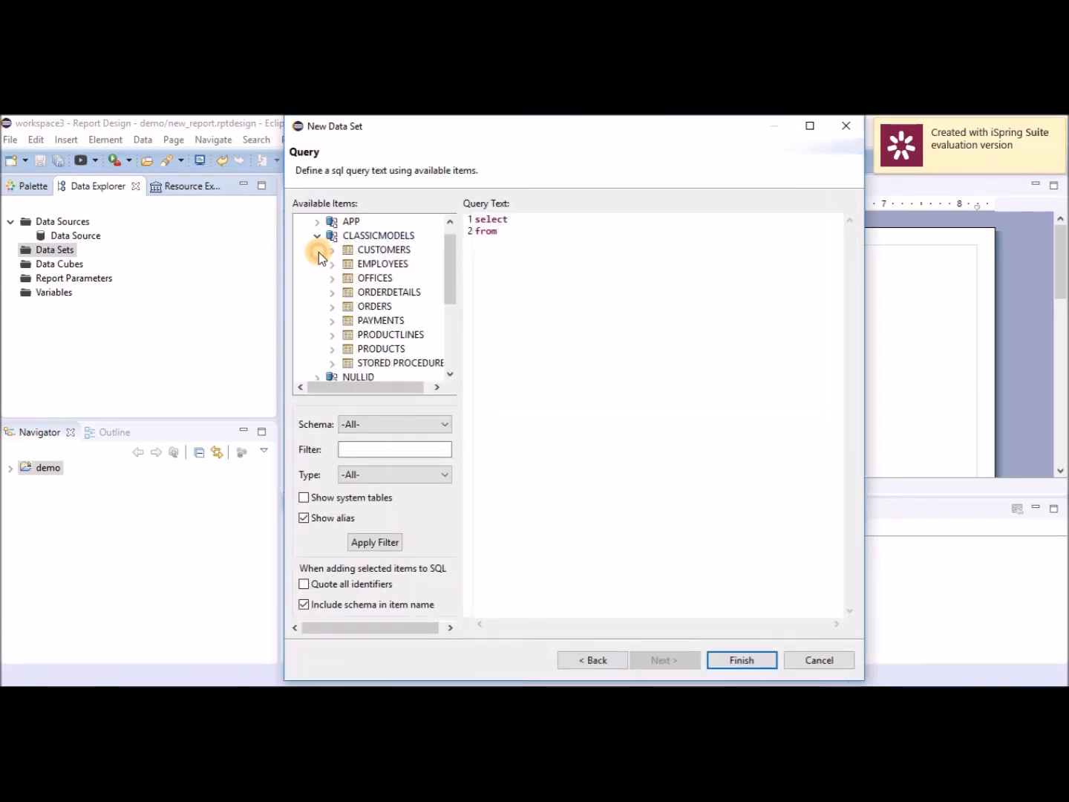
{"action": "left_click", "coordinate": [332, 251]}
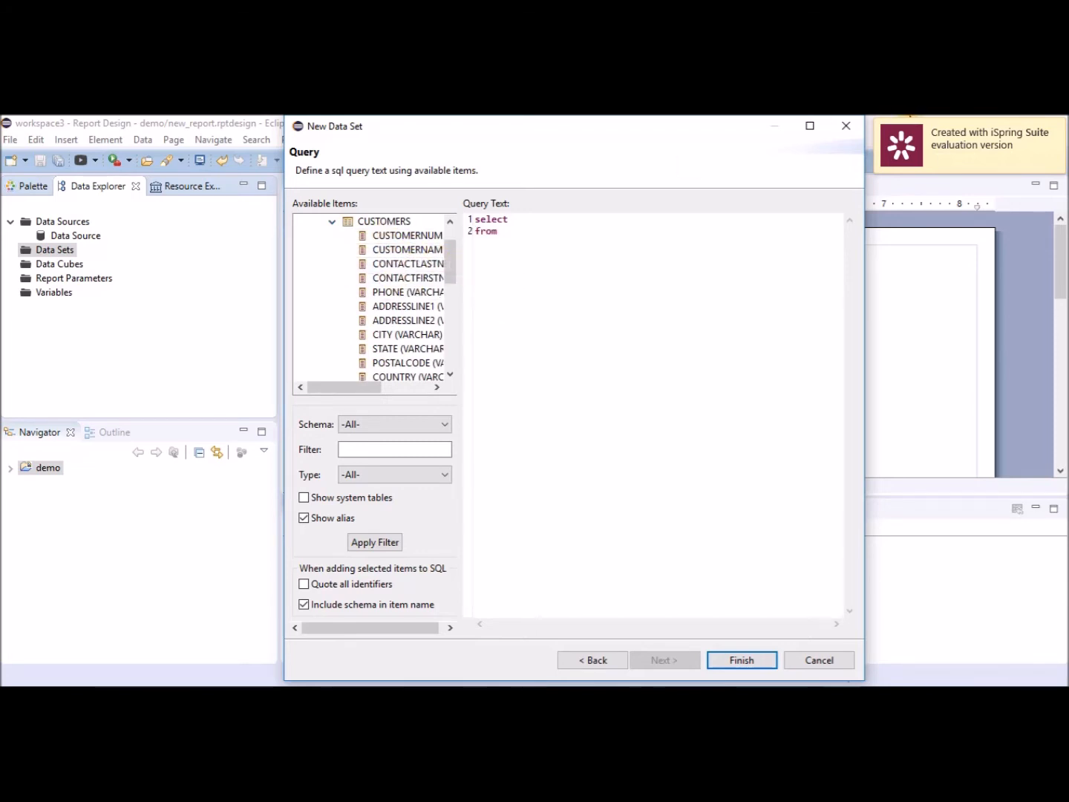
{"action": "left_click", "coordinate": [810, 126]}
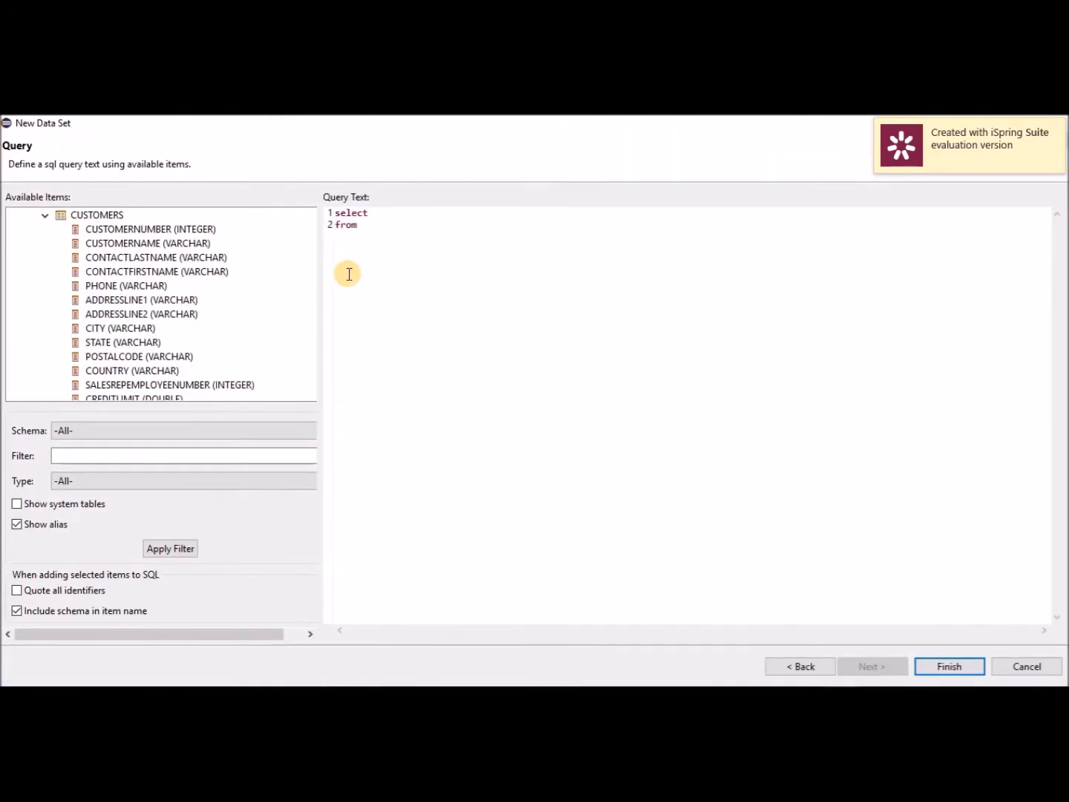
Add the CUSTOMERNAME, CONTACTLASTNAME, CONTACTFIRSTNAME and PHONE columns of CUSTOMERS to the query's select clause.
{"action": "left_click", "coordinate": [152, 247]}
{"action": "left_click", "coordinate": [157, 258], "text": "ctrl"}
{"action": "left_click", "coordinate": [161, 272], "text": "ctrl"}
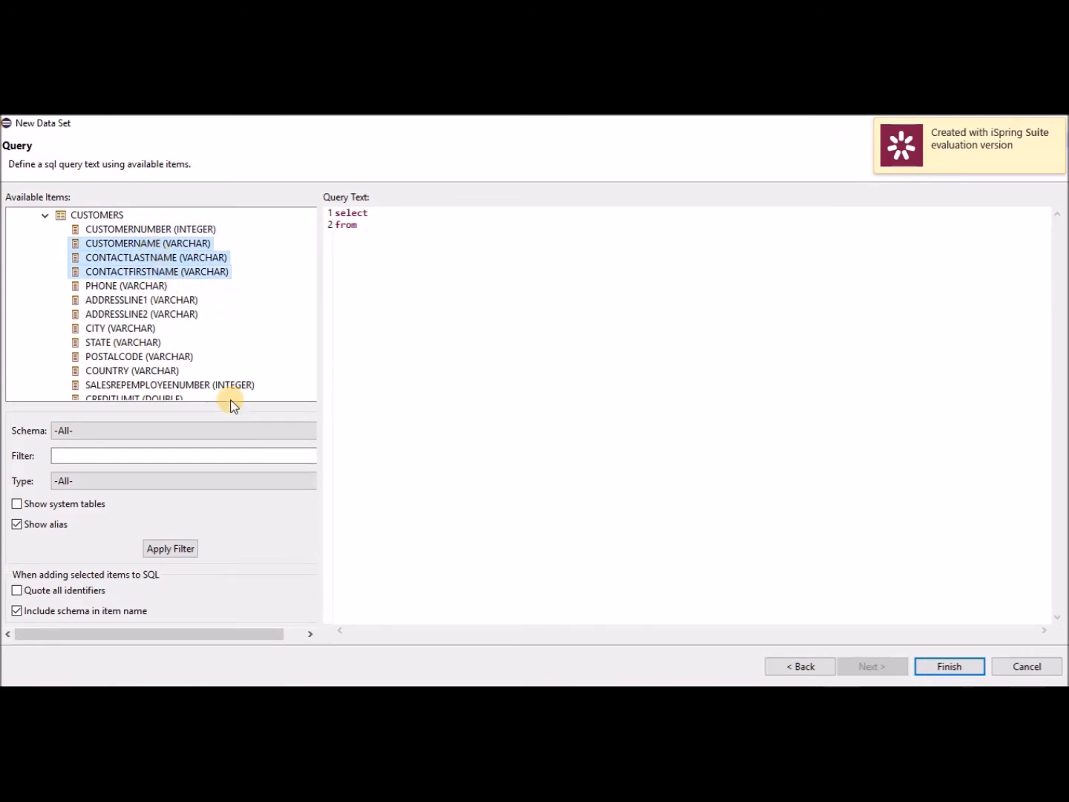
{"action": "left_click", "coordinate": [161, 285], "text": "ctrl"}
{"action": "left_click_drag", "start_coordinate": [138, 250], "coordinate": [394, 210]}
Insert CLASSICMODELS.CUSTOMERS.CREDITLIMIT followed by a comma as the first column of the select clause.
{"action": "left_click", "coordinate": [163, 389]}
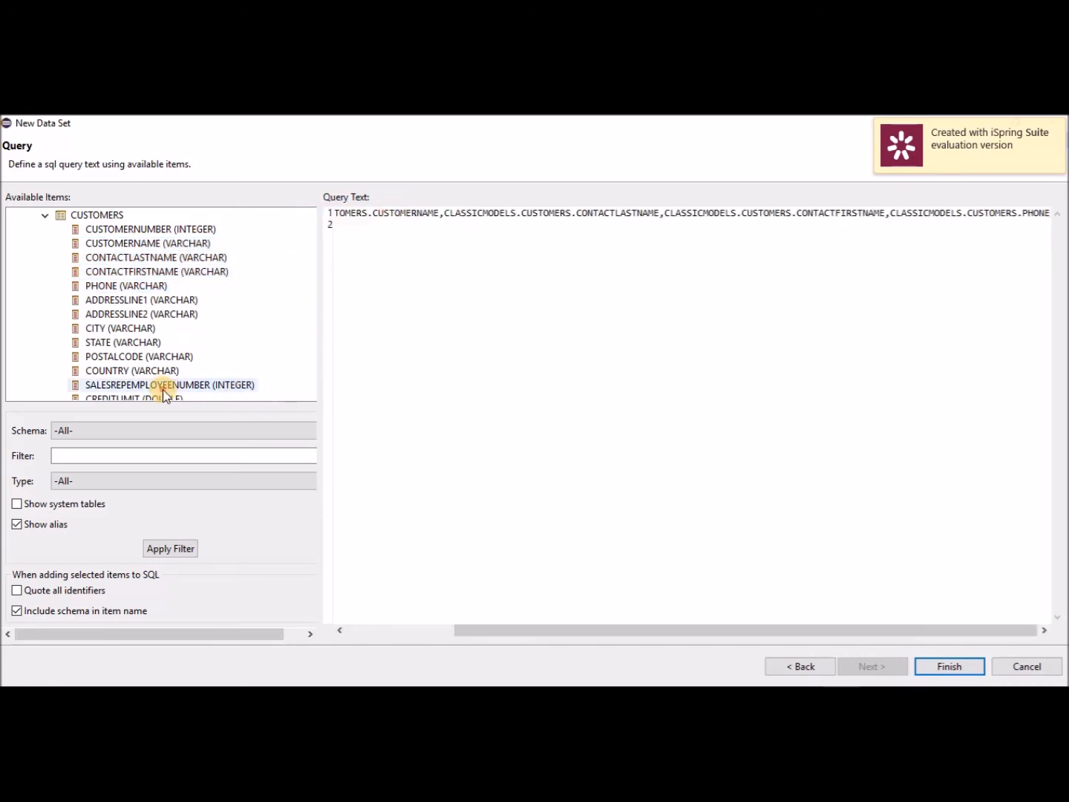
{"action": "key", "text": "shift+Down"}
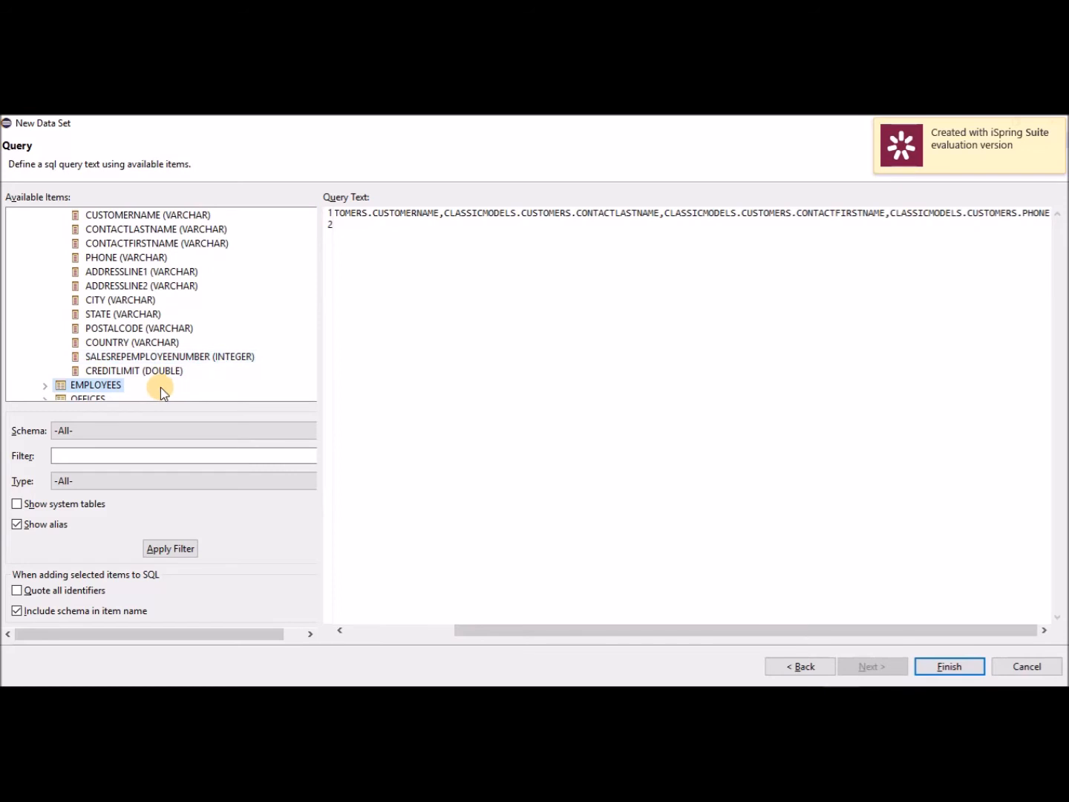
{"action": "left_click_drag", "start_coordinate": [157, 380], "coordinate": [376, 216]}
{"action": "type", "text": ", CLASSICMODELS.CUS"}
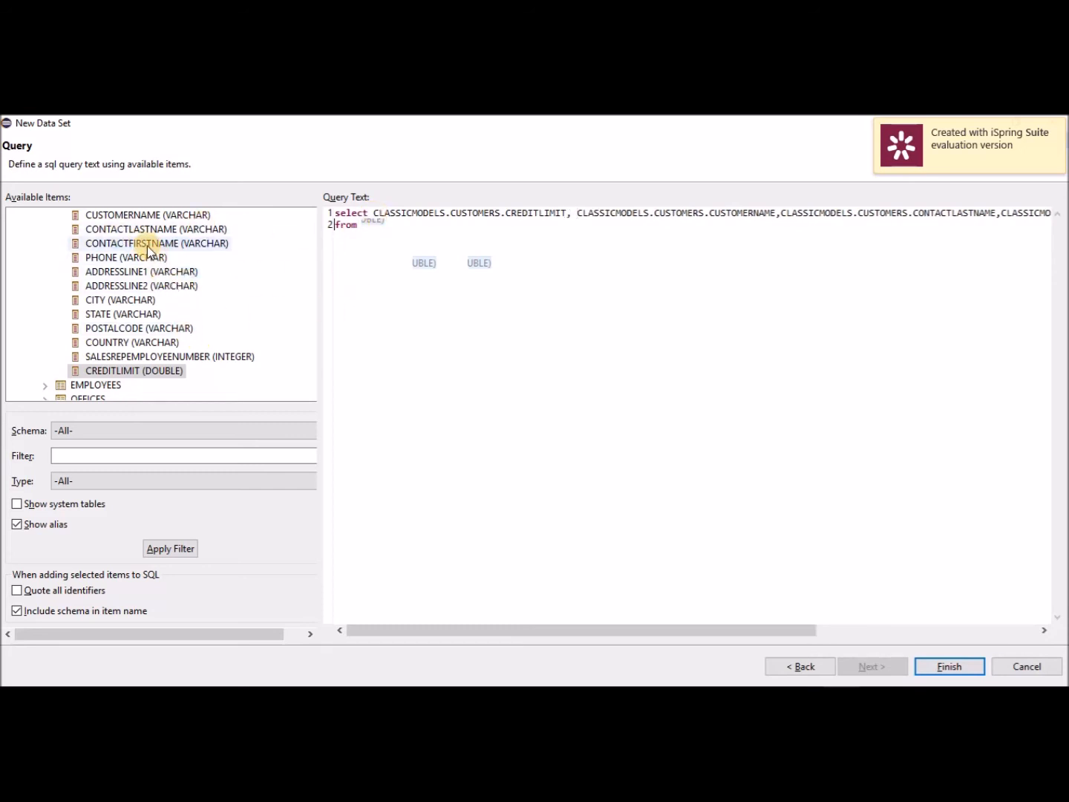
Complete the query's from clause with the CLASSICMODELS.CUSTOMERS table.
{"action": "left_click", "coordinate": [148, 246]}
{"action": "scroll", "coordinate": [148, 249], "scroll_direction": "up", "scroll_amount": 3}
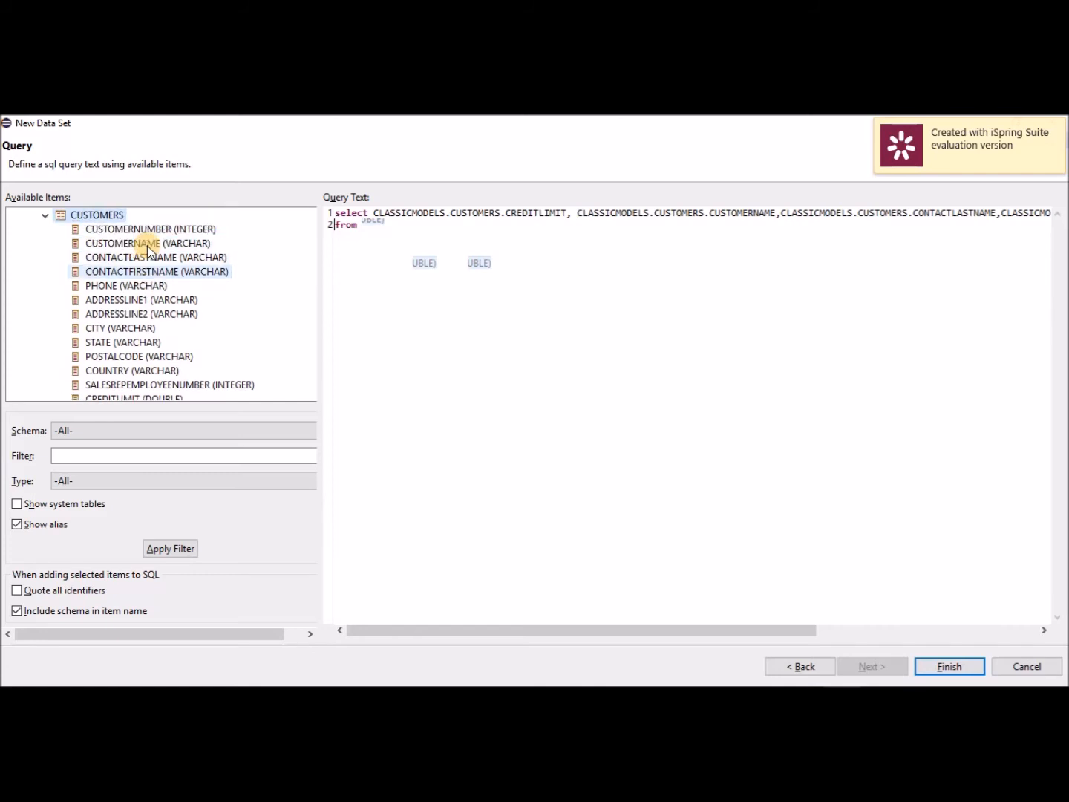
{"action": "left_click", "coordinate": [149, 245]}
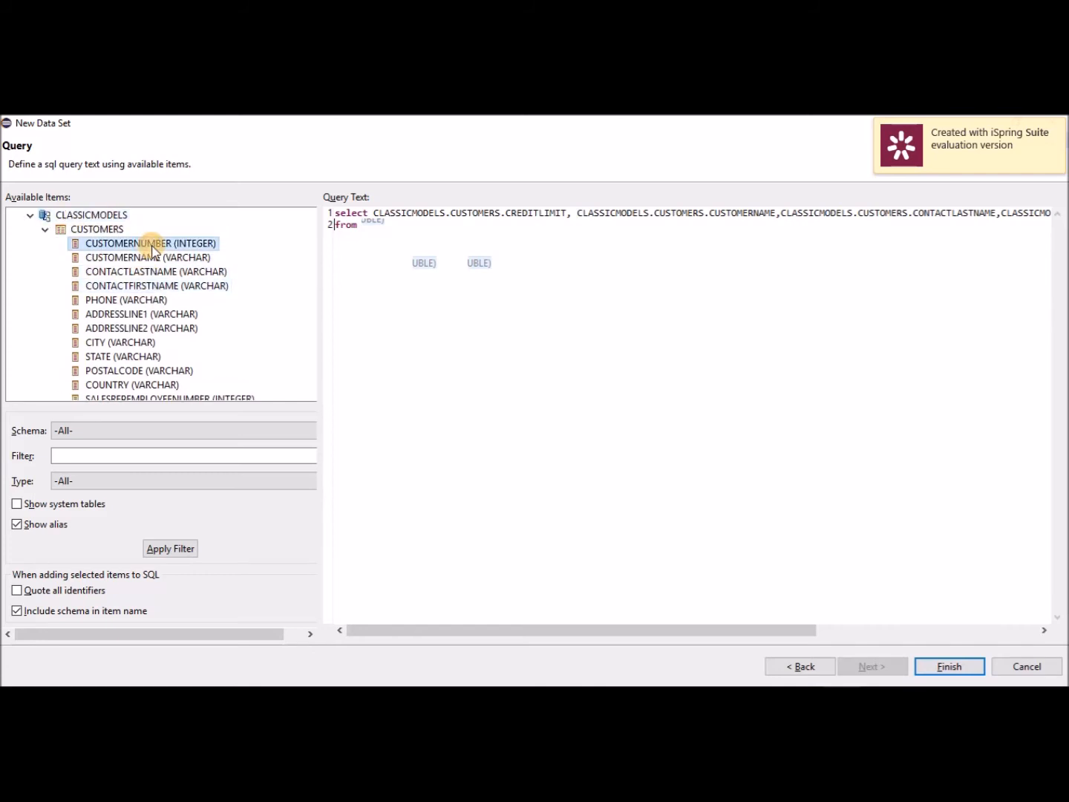
{"action": "left_click_drag", "start_coordinate": [98, 235], "coordinate": [456, 222]}
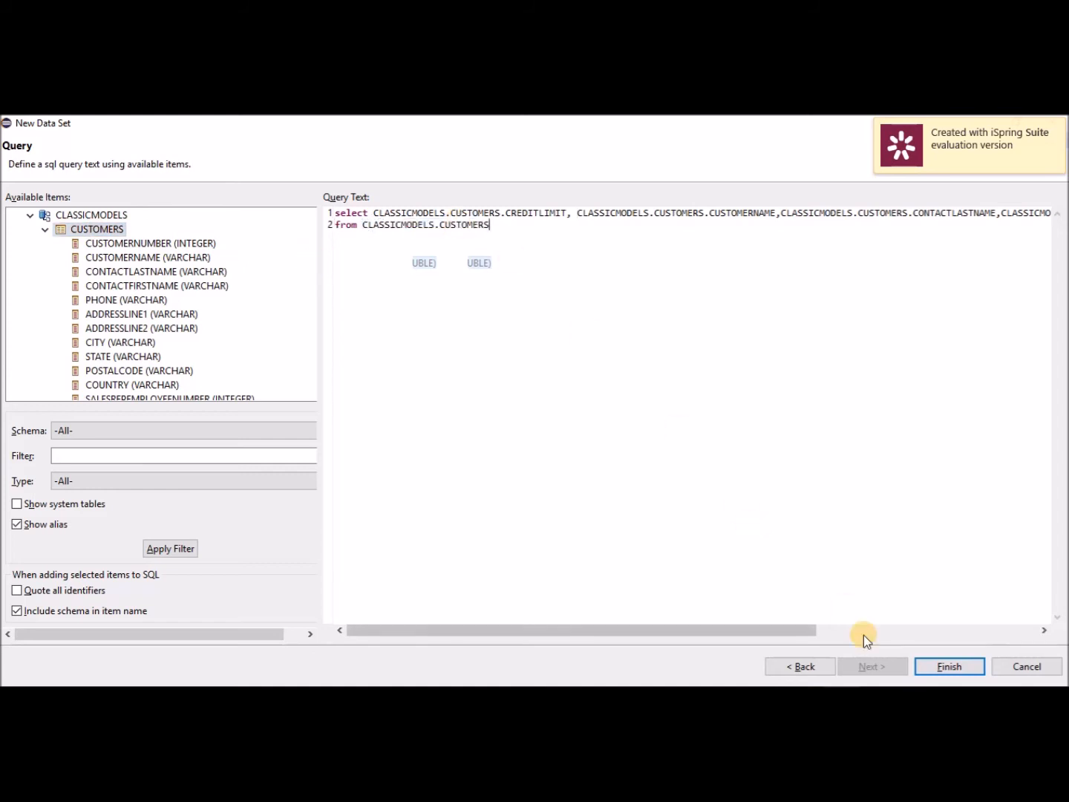
Finish creating the customer data set and insert it into the blank report layout as a table with all columns bound.
{"action": "left_click", "coordinate": [951, 666]}
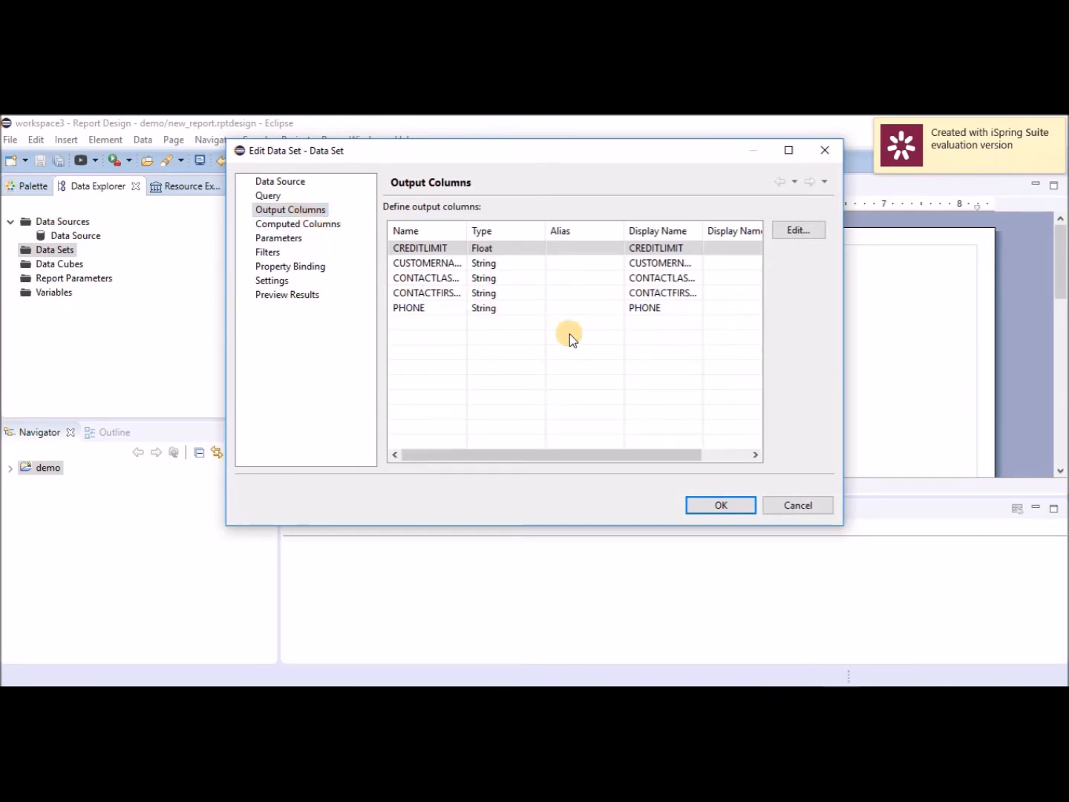
{"action": "left_click", "coordinate": [717, 505]}
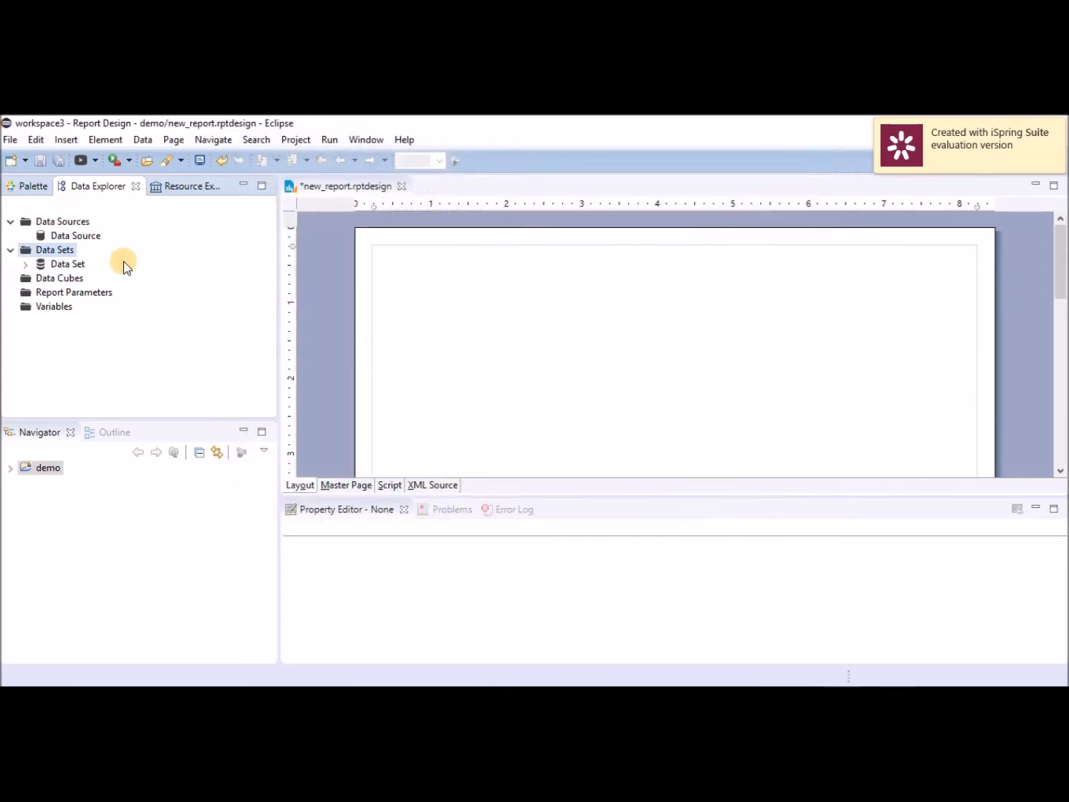
{"action": "left_click", "coordinate": [67, 265]}
{"action": "left_click_drag", "start_coordinate": [73, 269], "coordinate": [408, 285]}
{"action": "left_click", "coordinate": [371, 434]}
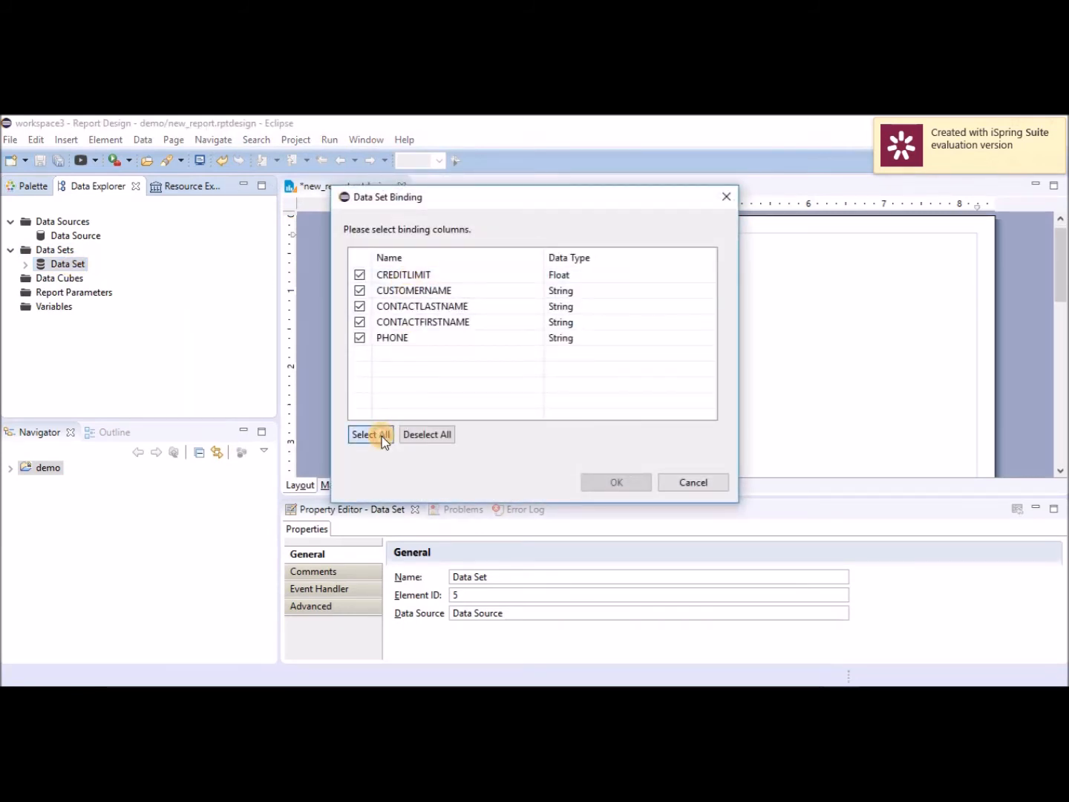
{"action": "left_click", "coordinate": [616, 483]}
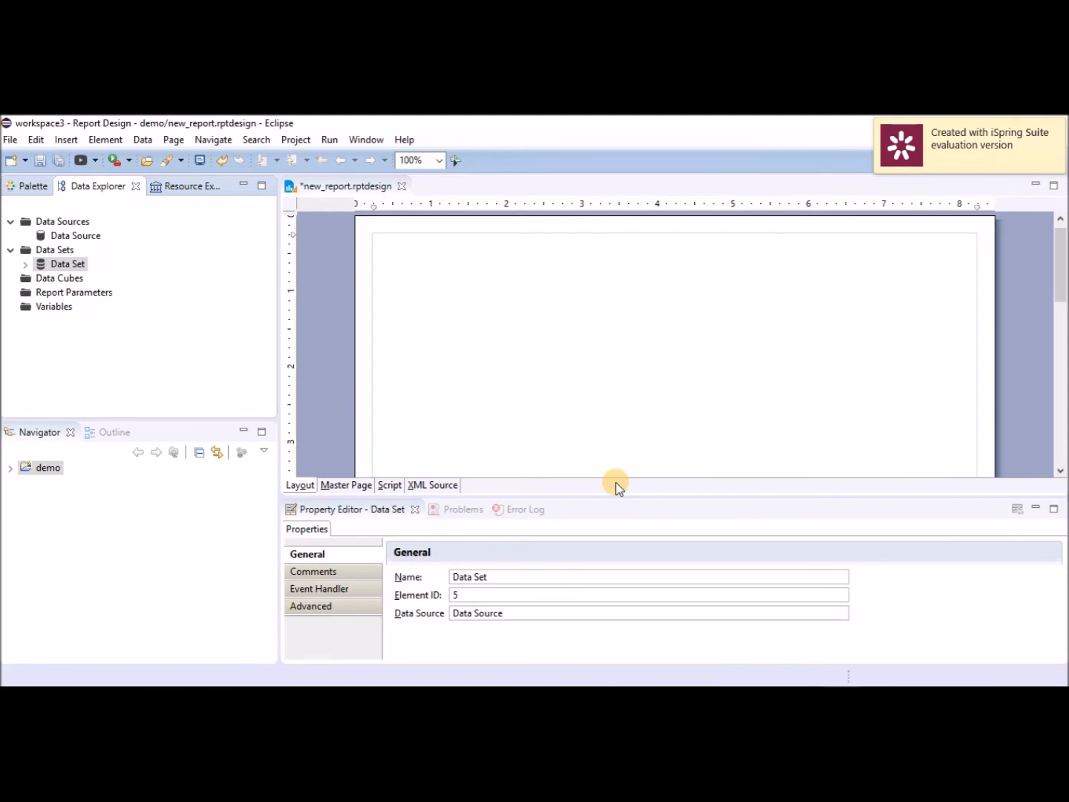
Insert a group in the table on CREDITLIMIT, using the Interval option with a range of 50000.
{"action": "left_click", "coordinate": [398, 295]}
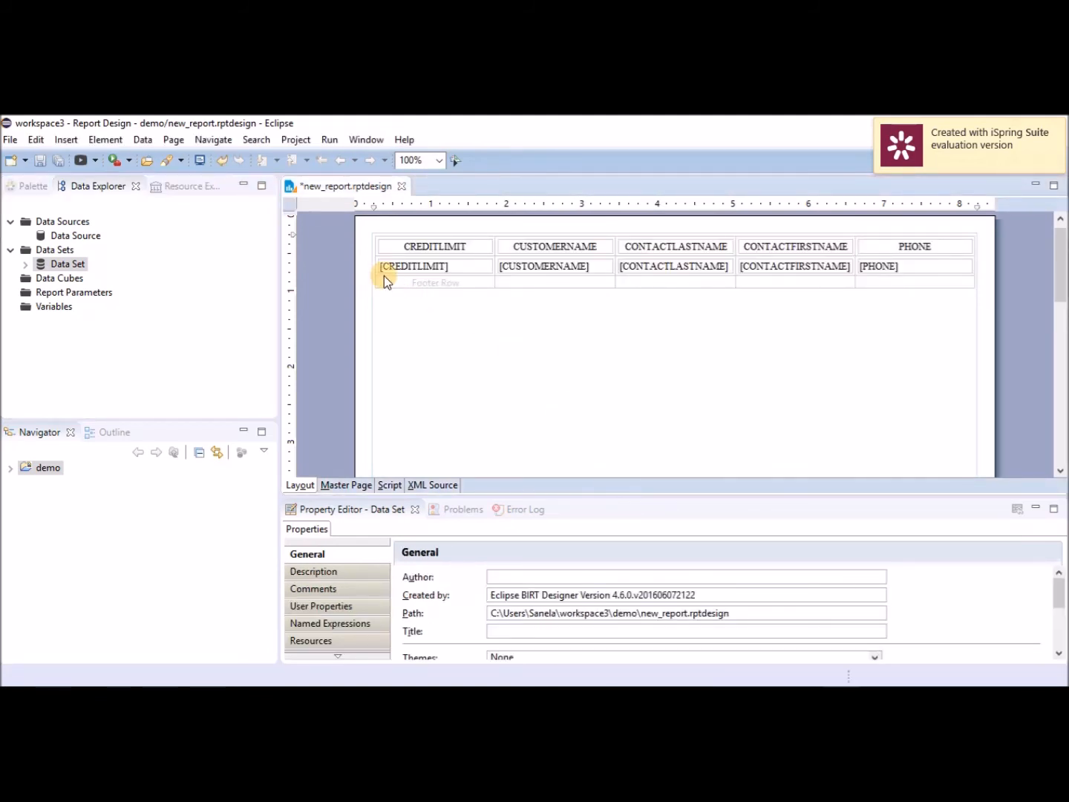
{"action": "left_click", "coordinate": [386, 287]}
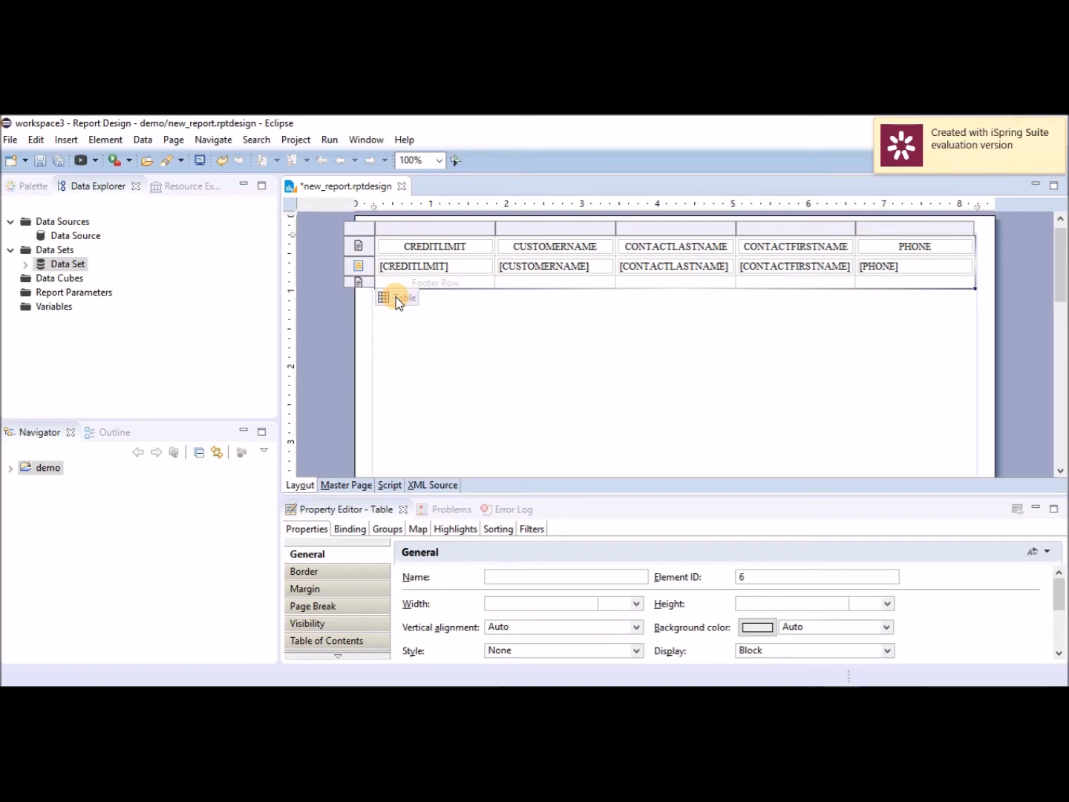
{"action": "right_click", "coordinate": [396, 297]}
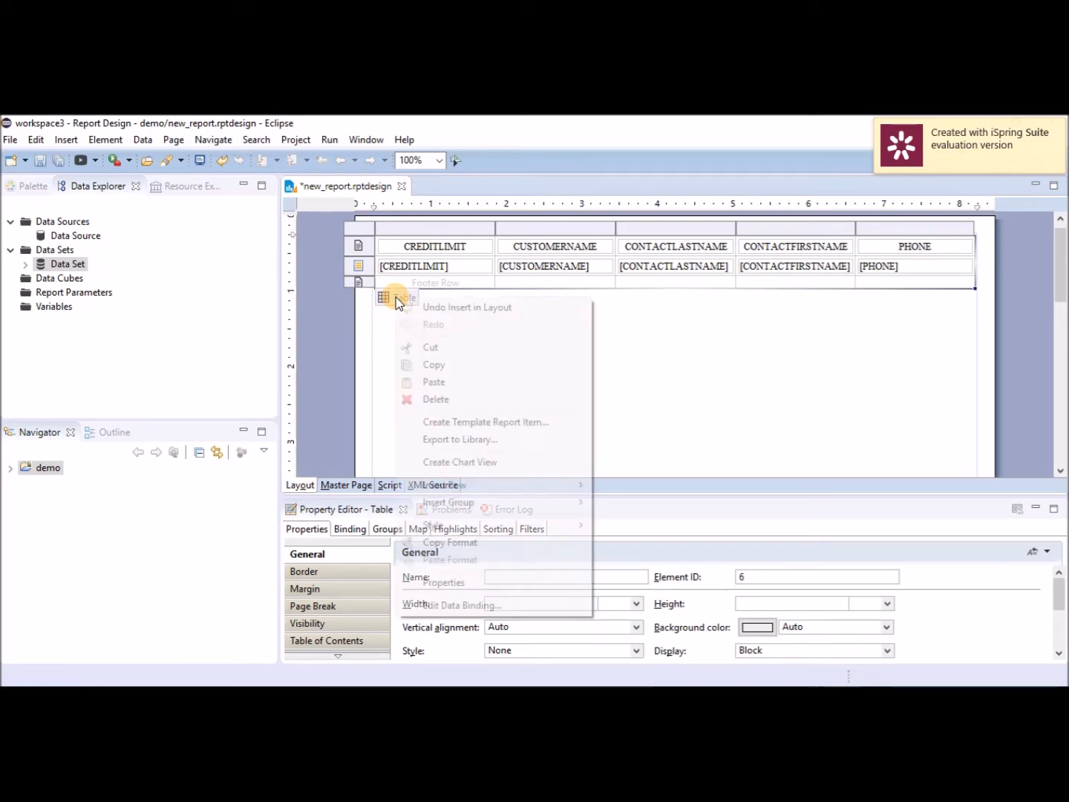
{"action": "mouse_move", "coordinate": [497, 491]}
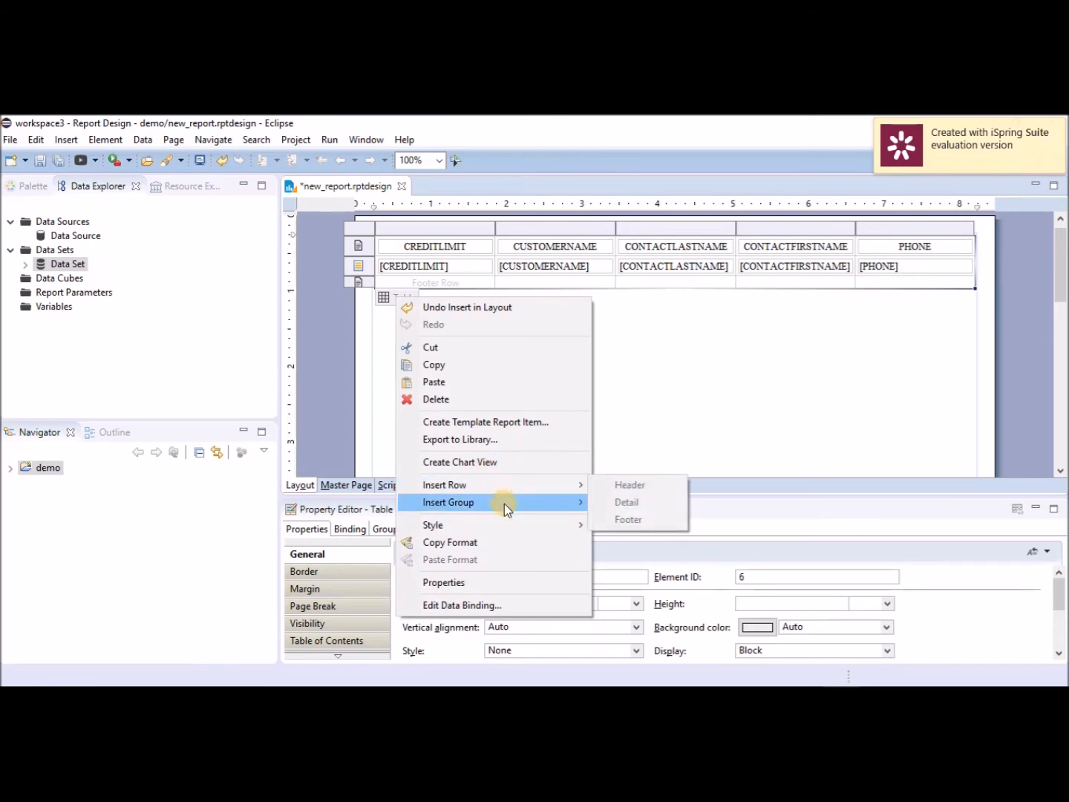
{"action": "left_click", "coordinate": [625, 502]}
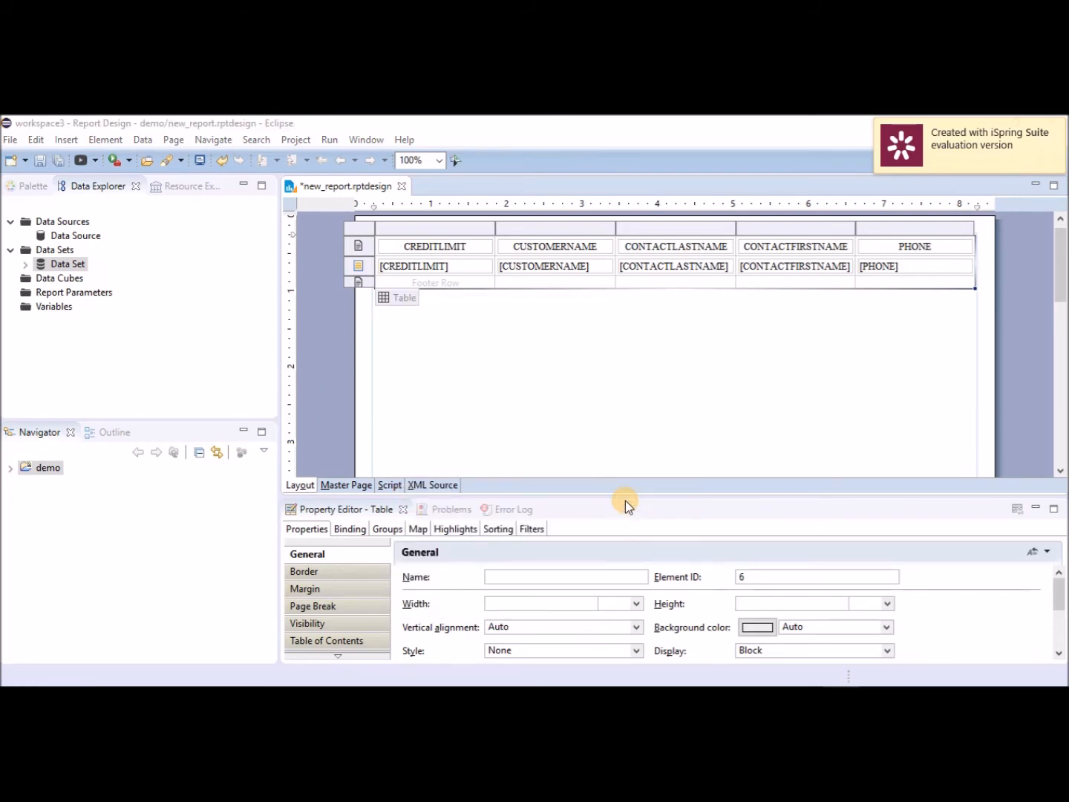
{"action": "left_click", "coordinate": [488, 254]}
{"action": "left_click", "coordinate": [445, 269]}
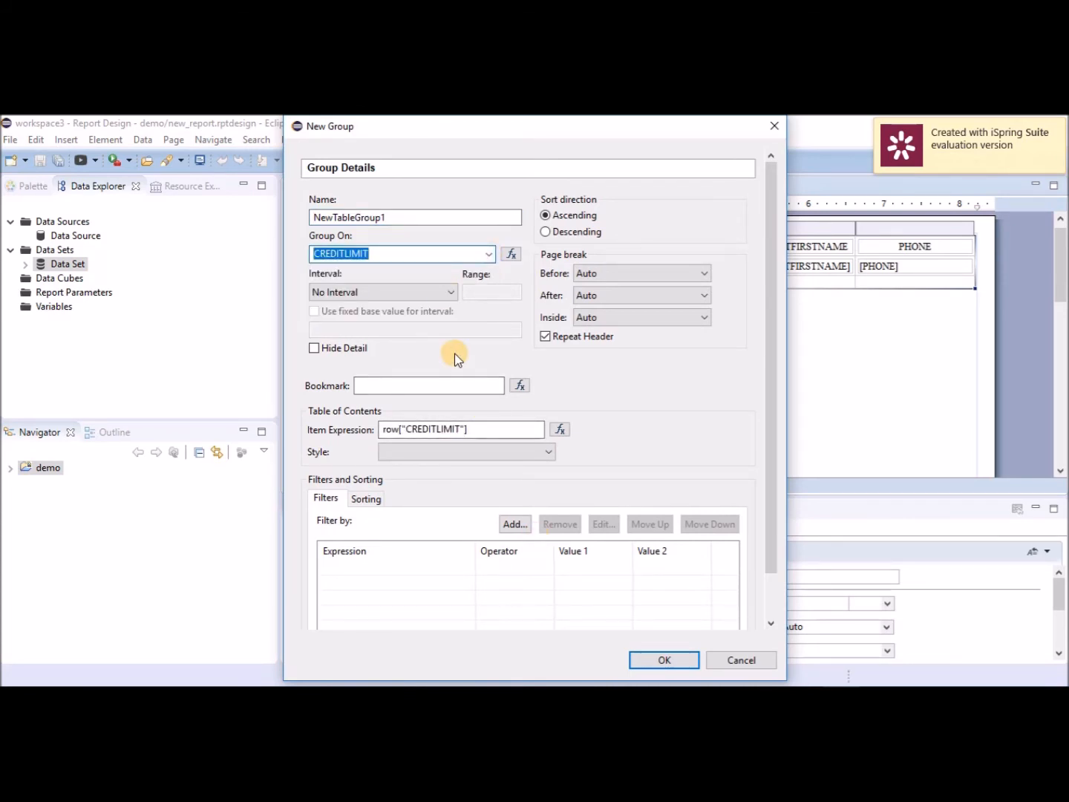
{"action": "left_click", "coordinate": [453, 292]}
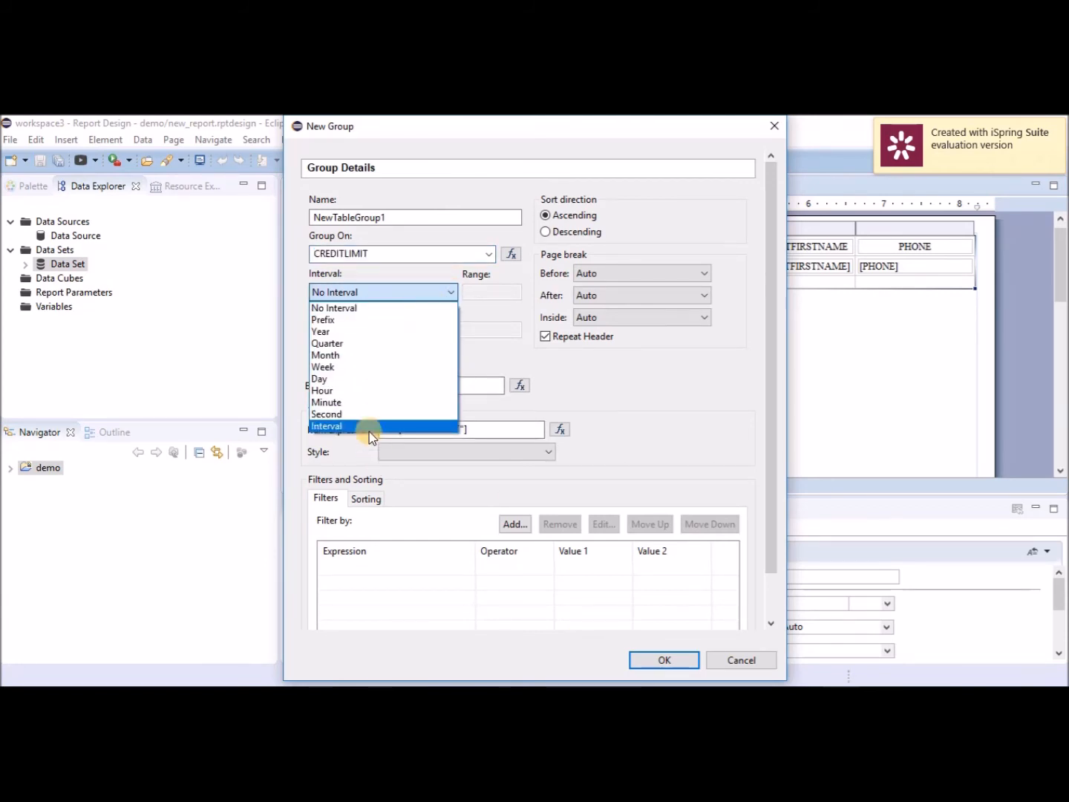
{"action": "left_click", "coordinate": [369, 428]}
{"action": "left_click", "coordinate": [480, 293]}
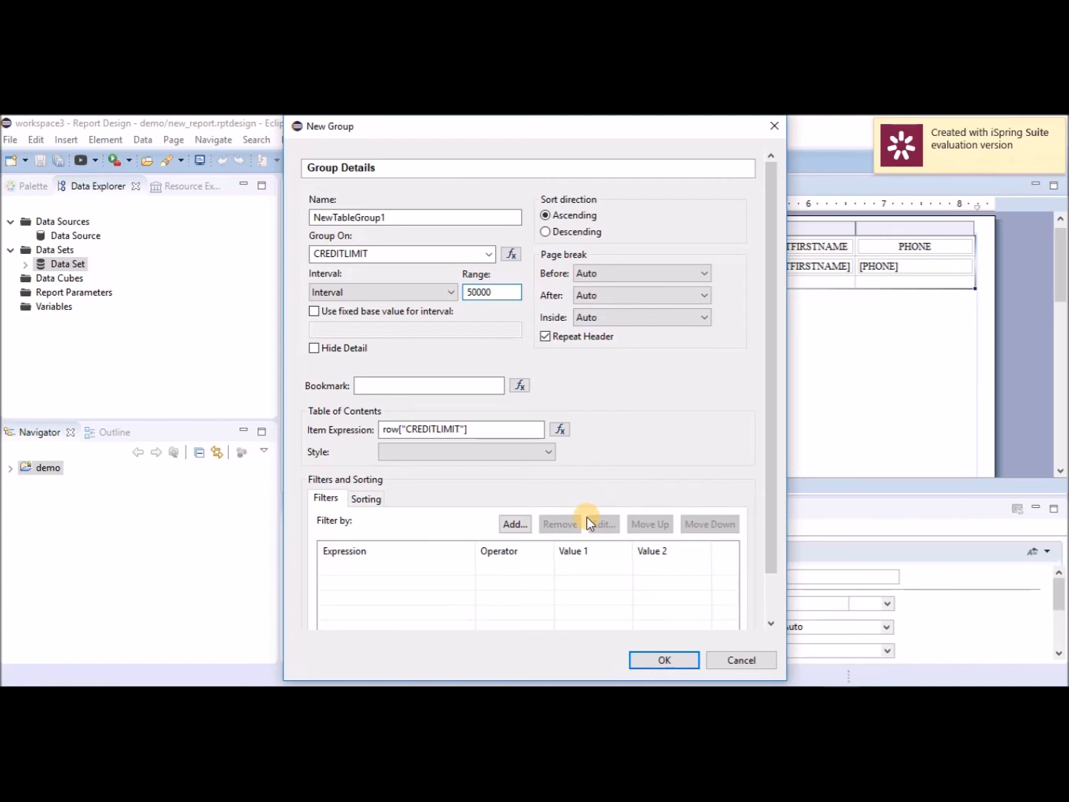
{"action": "left_click", "coordinate": [662, 661]}
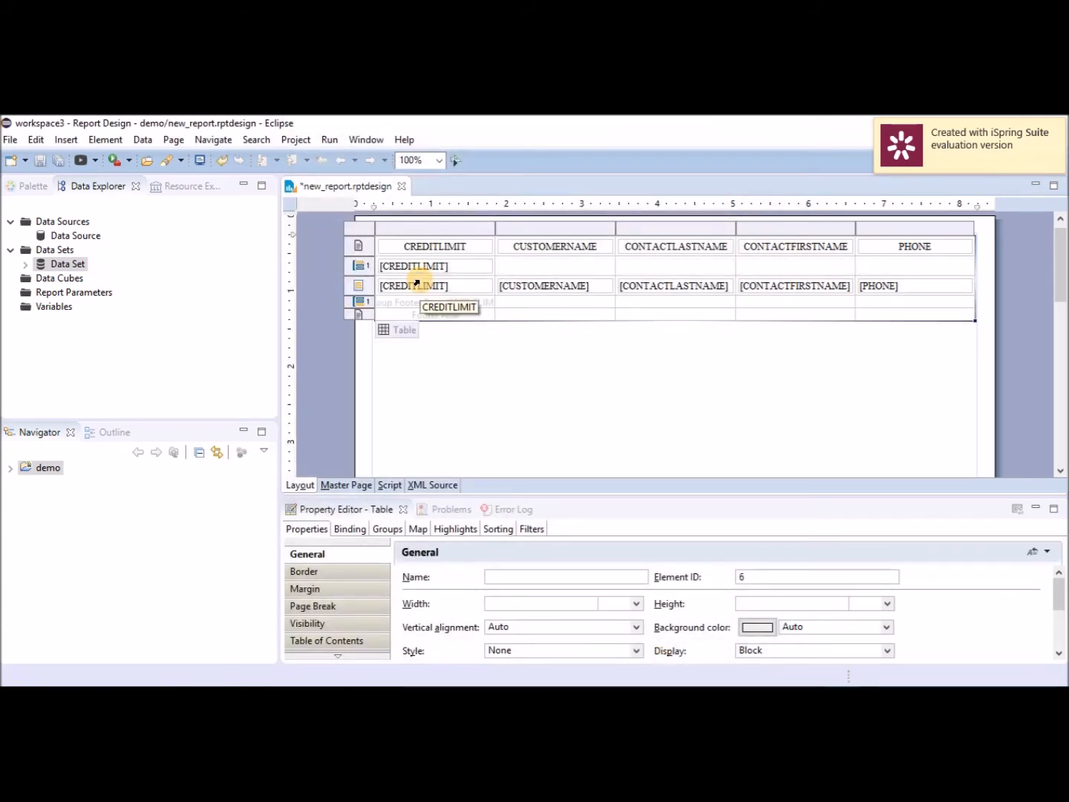
Make the group header's CREDITLIMIT item bold and replace its expression with a script building a "rangeStart - rangeEnd" label in 50000 steps below 300000.
{"action": "left_click", "coordinate": [419, 272]}
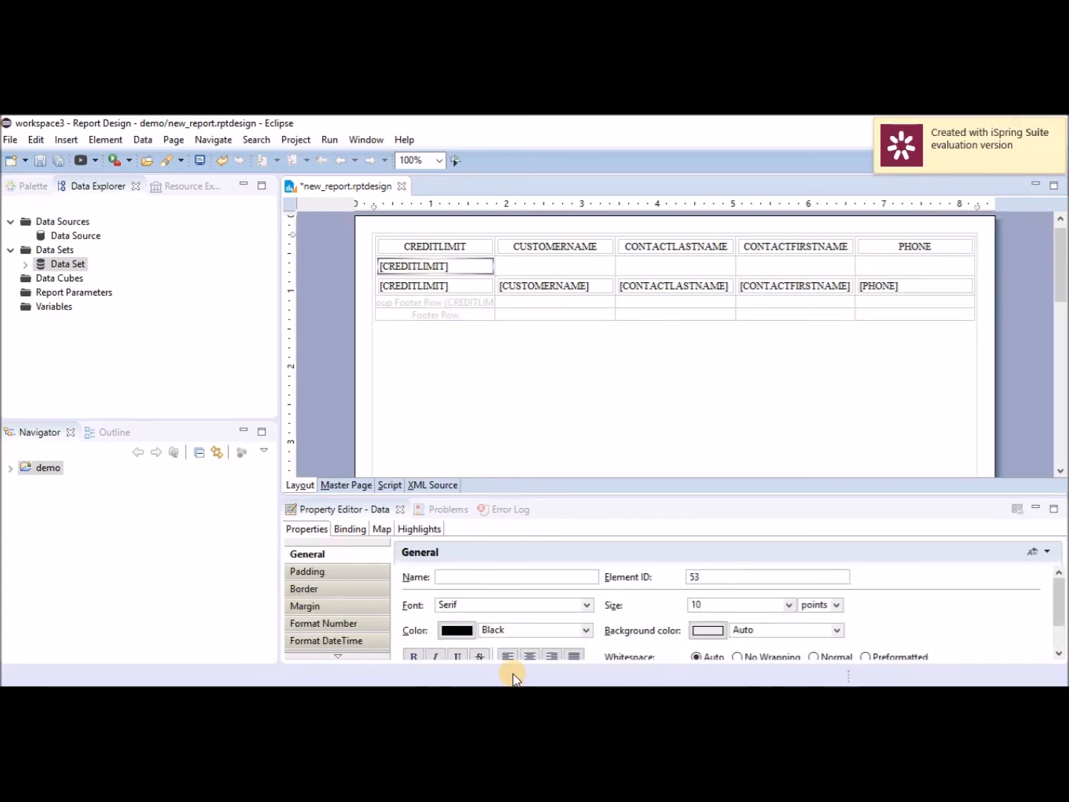
{"action": "left_click", "coordinate": [414, 655]}
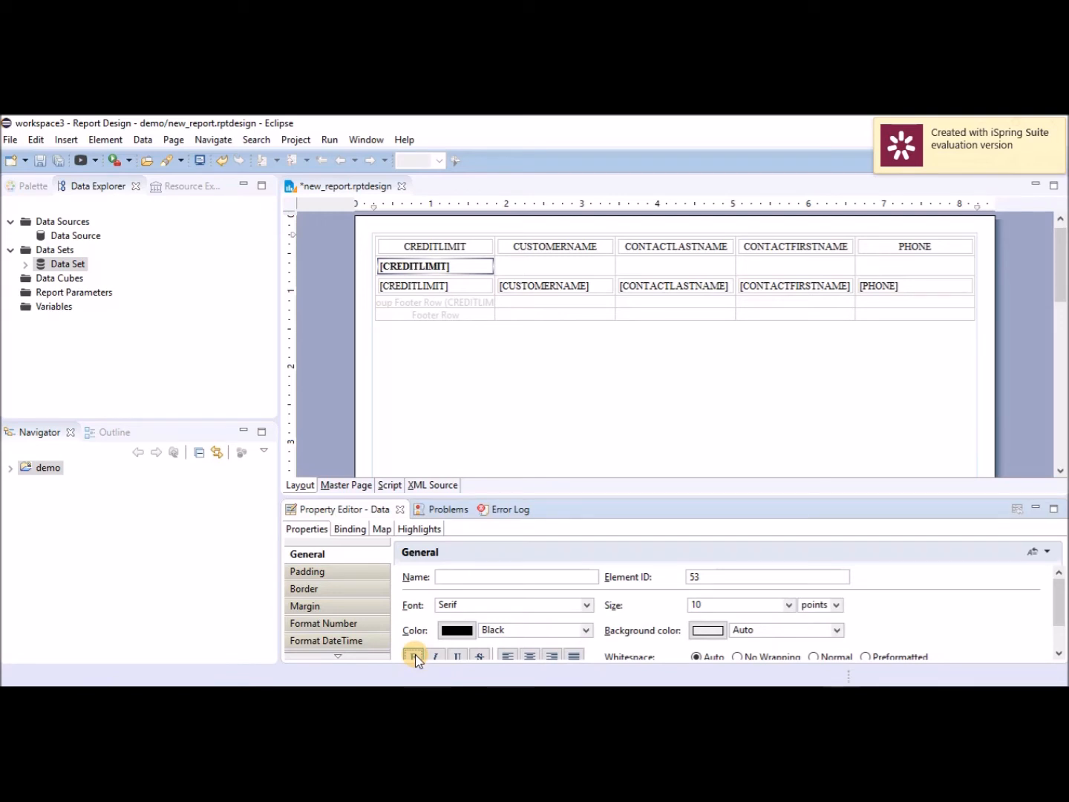
{"action": "double_click", "coordinate": [457, 267]}
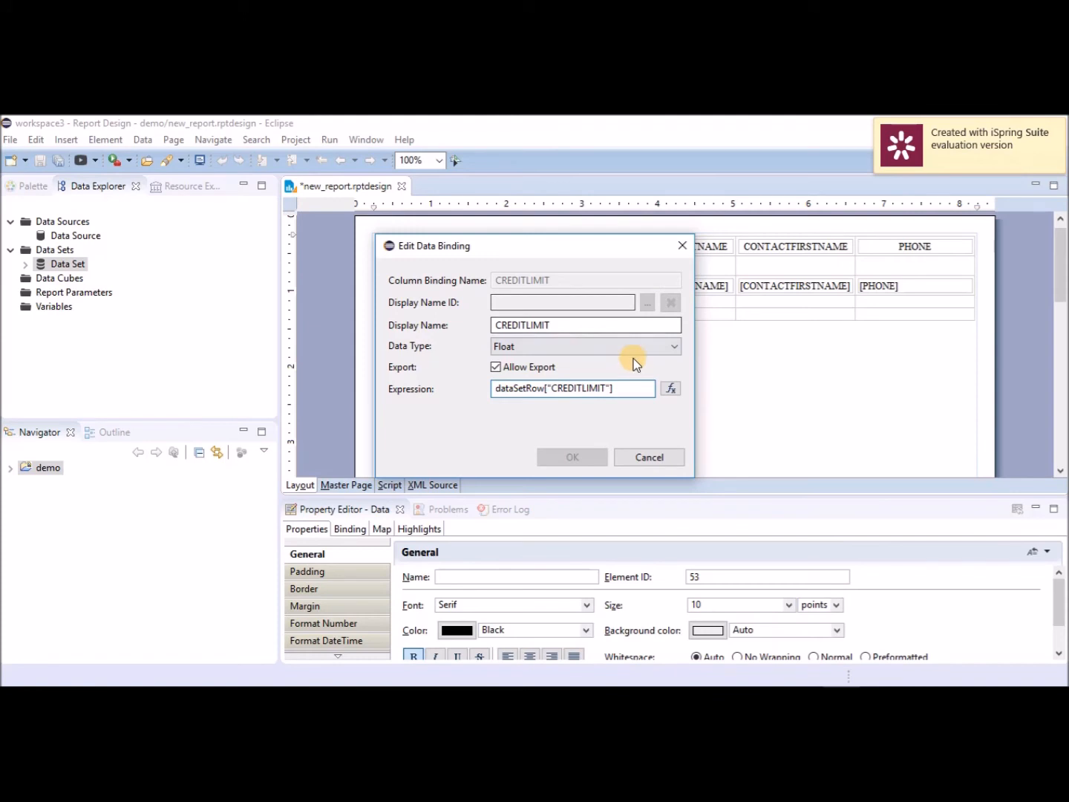
{"action": "left_click", "coordinate": [672, 388]}
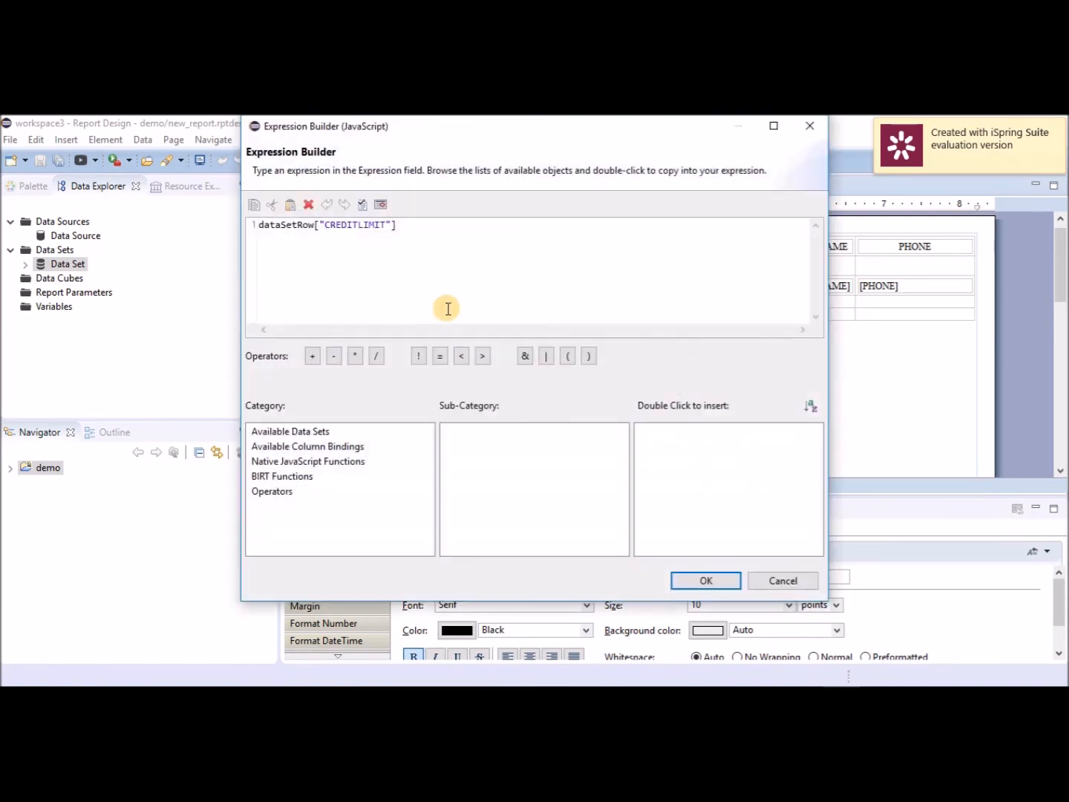
{"action": "left_click_drag", "start_coordinate": [412, 226], "coordinate": [226, 215]}
{"action": "type", "text": "for(i=50000; i<300000; i+=50000){   if( row[\"CREDITLIMIT\"] < i ){     rangeStart = i-50000;     rangeEnd = i-1;     break;   }   }   displayString = rangeStart + \" - \" + rangeEnd;"}
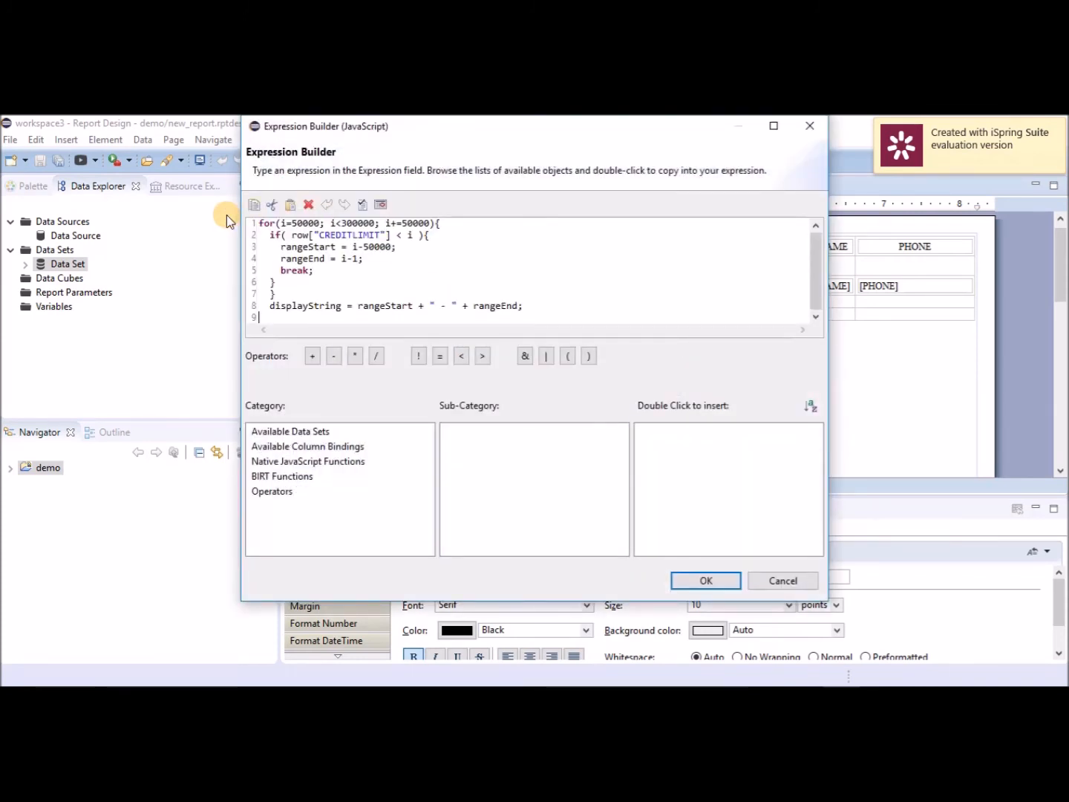
{"action": "left_click", "coordinate": [717, 577]}
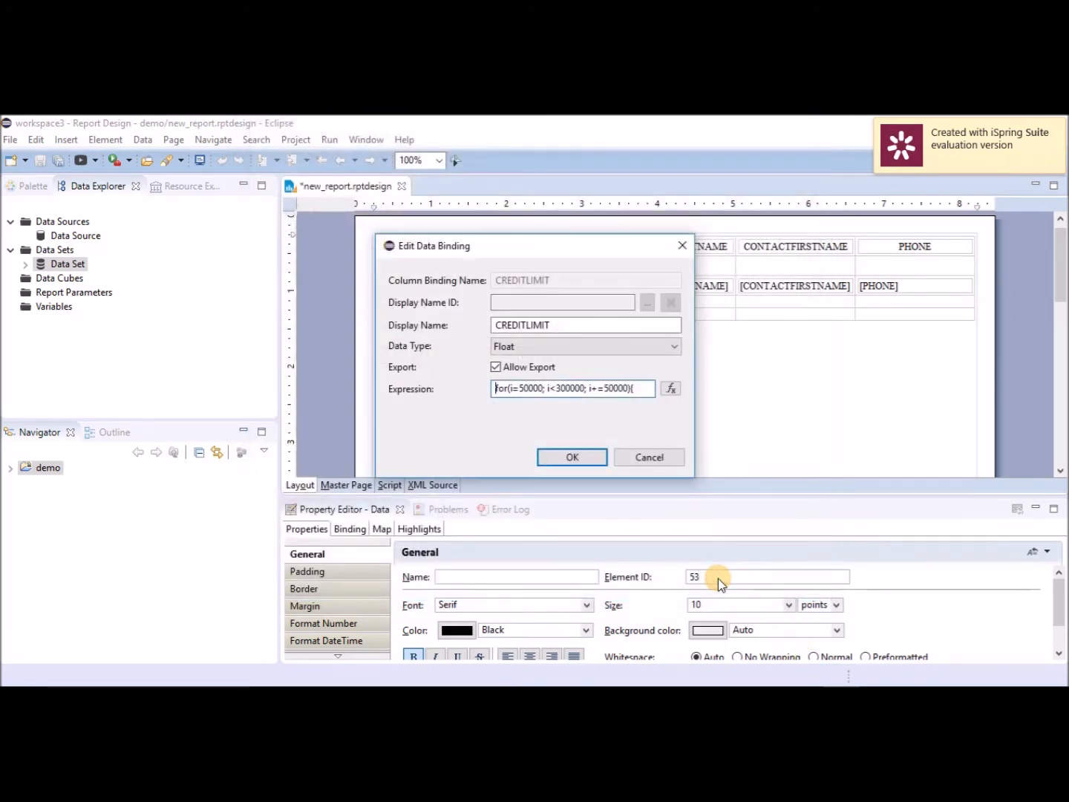
Apply the range-label expression to the group header item only, as a new data binding named cl.
{"action": "left_click", "coordinate": [586, 456]}
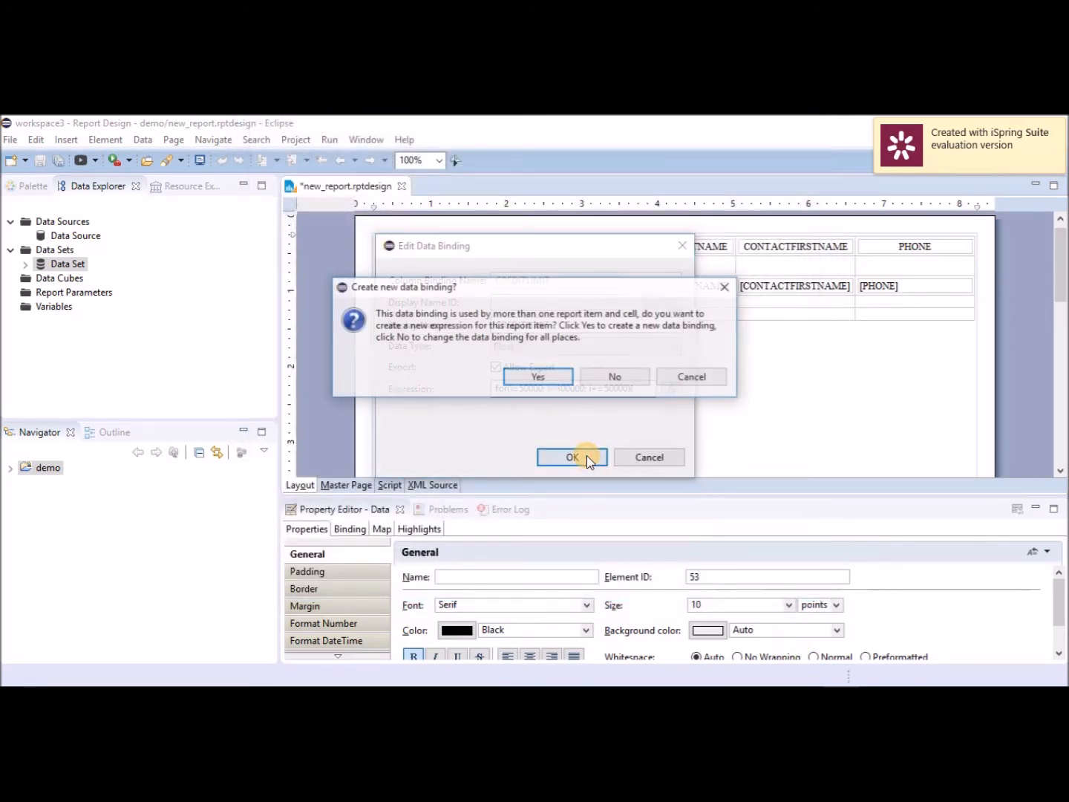
{"action": "left_click", "coordinate": [530, 378]}
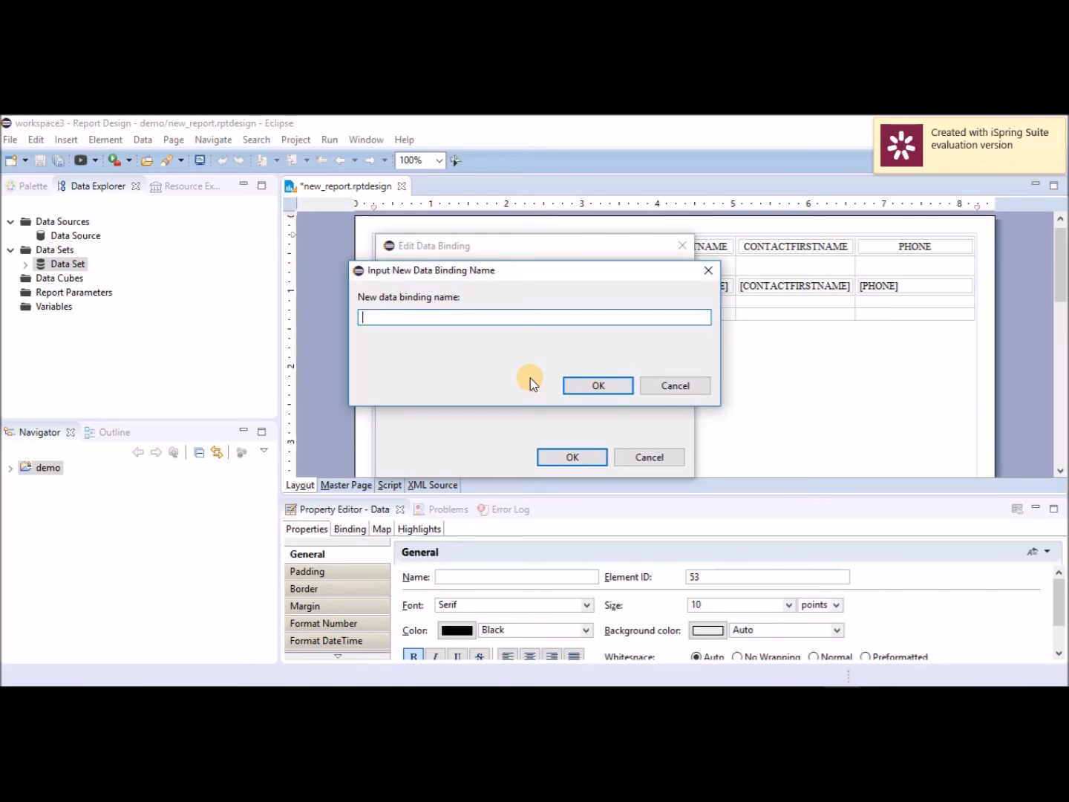
{"action": "type", "text": "cl"}
{"action": "left_click", "coordinate": [599, 385]}
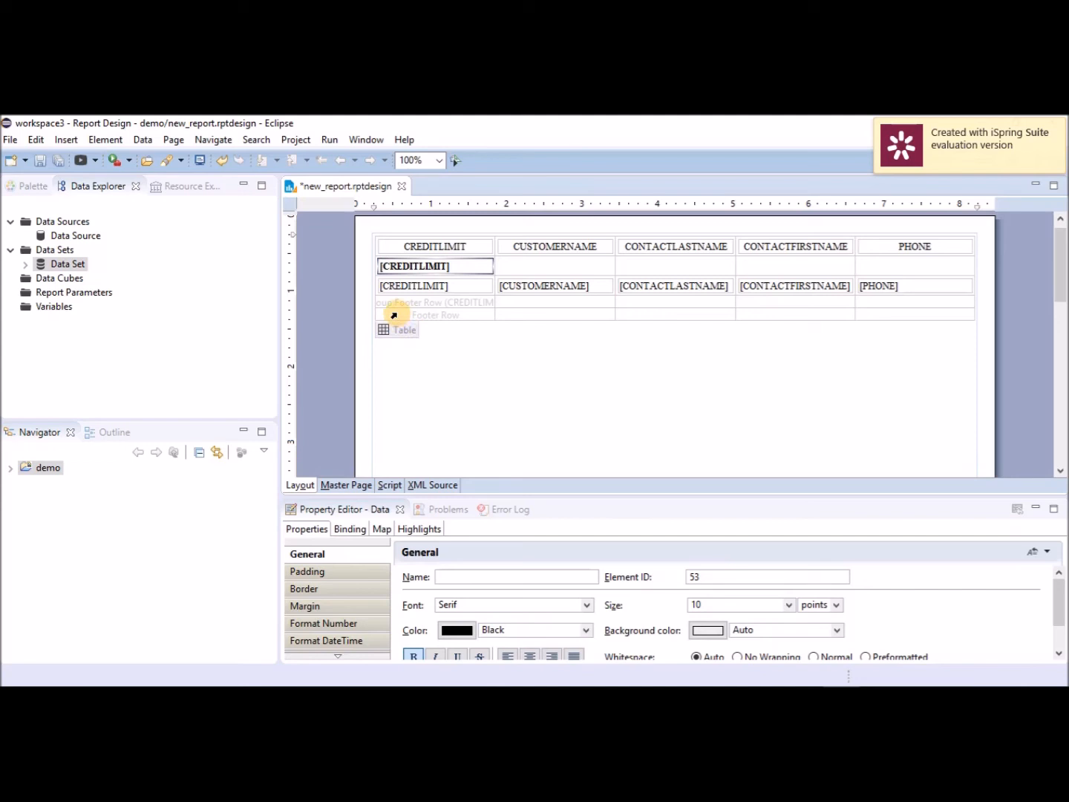
Add a sort key to the table that orders the rows by CUSTOMERNAME in ascending order.
{"action": "left_click", "coordinate": [397, 330]}
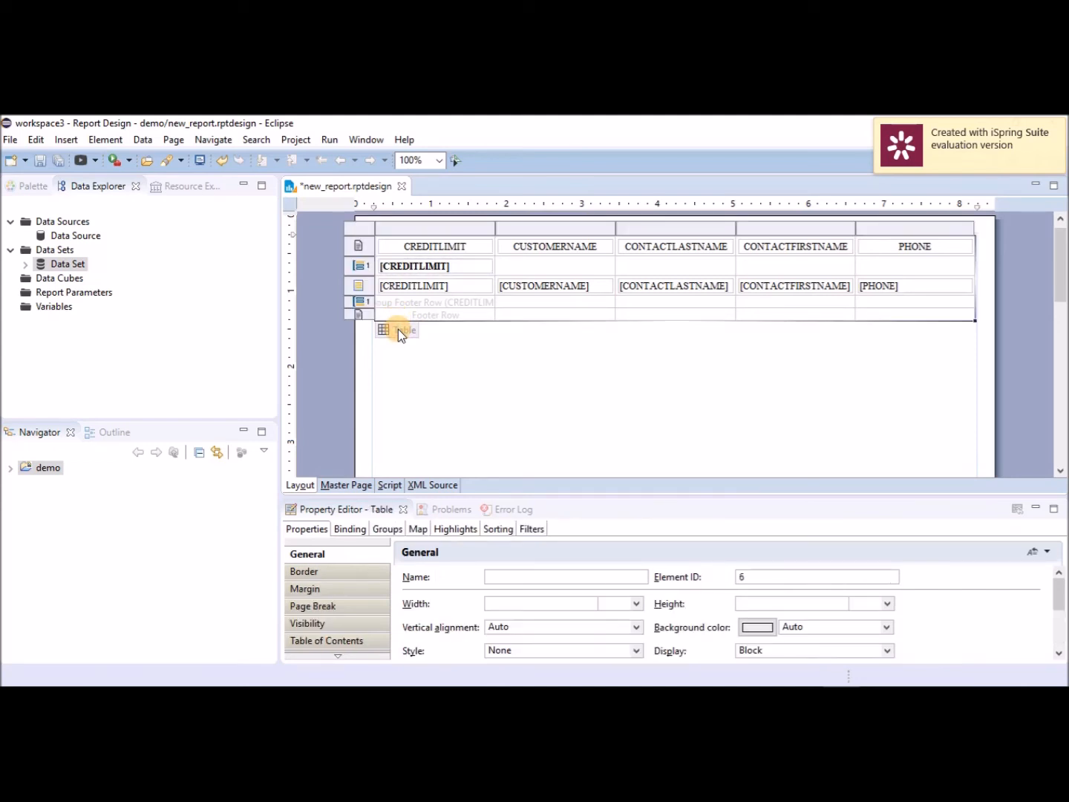
{"action": "left_click", "coordinate": [505, 529]}
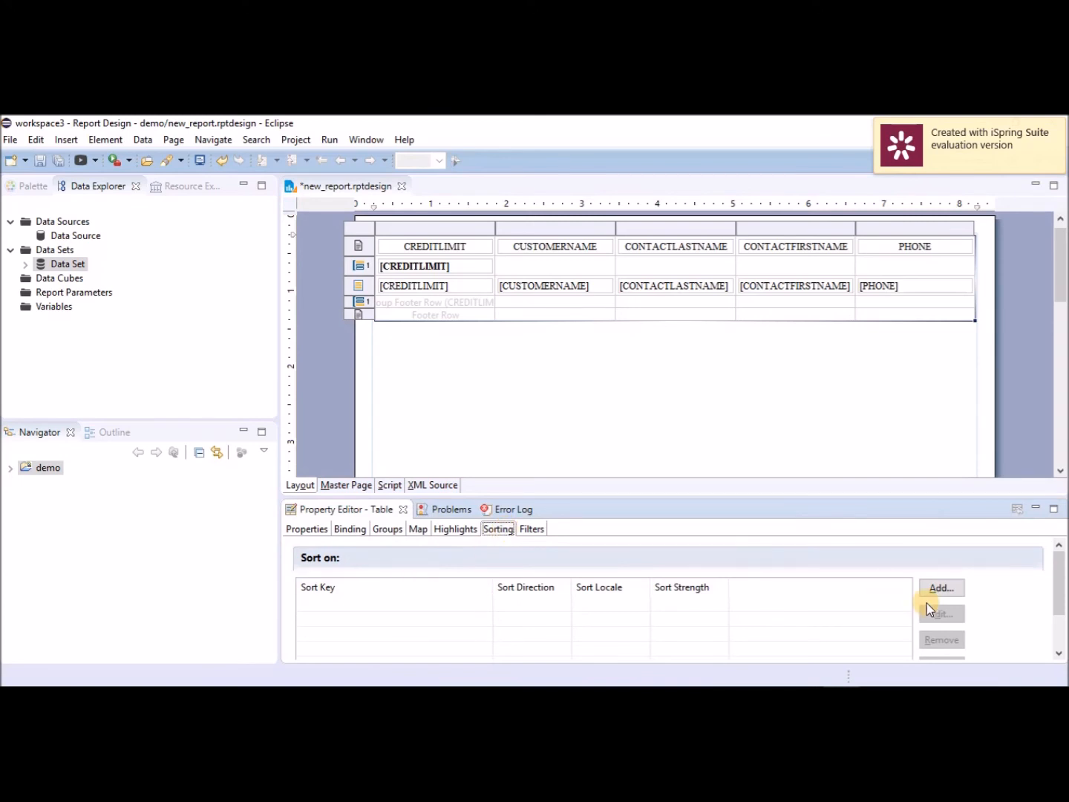
{"action": "left_click", "coordinate": [940, 588]}
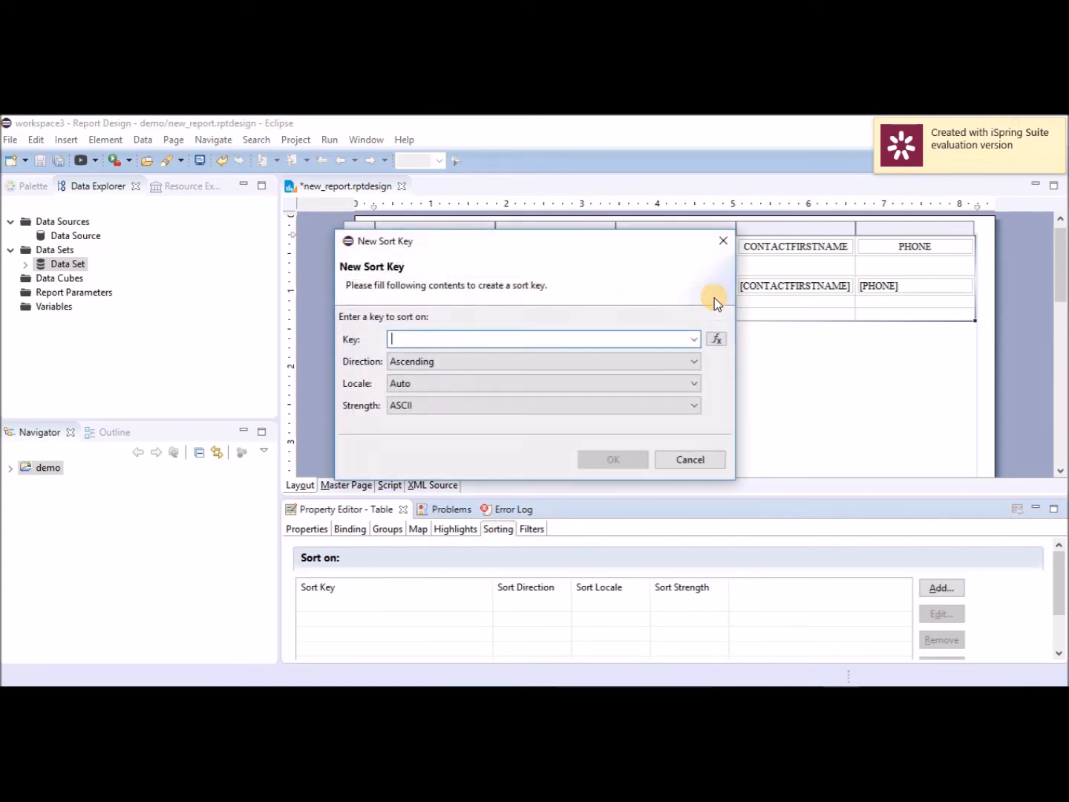
{"action": "left_click", "coordinate": [694, 339]}
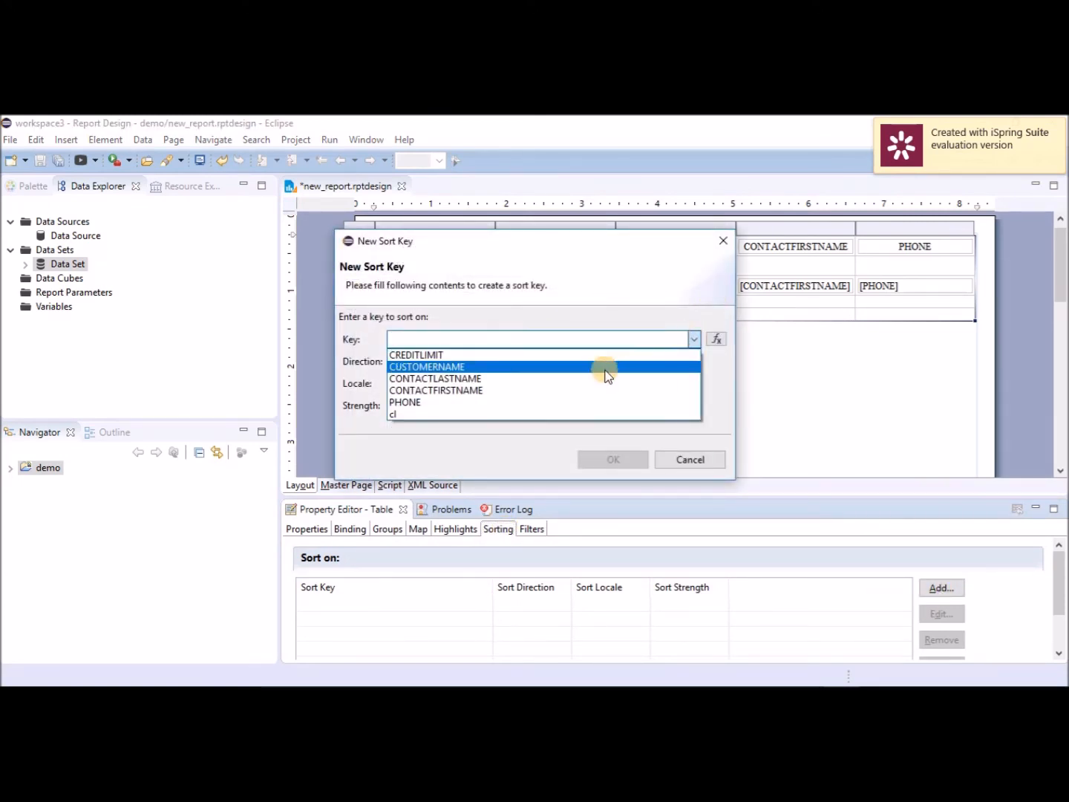
{"action": "left_click", "coordinate": [605, 367]}
{"action": "left_click", "coordinate": [611, 455]}
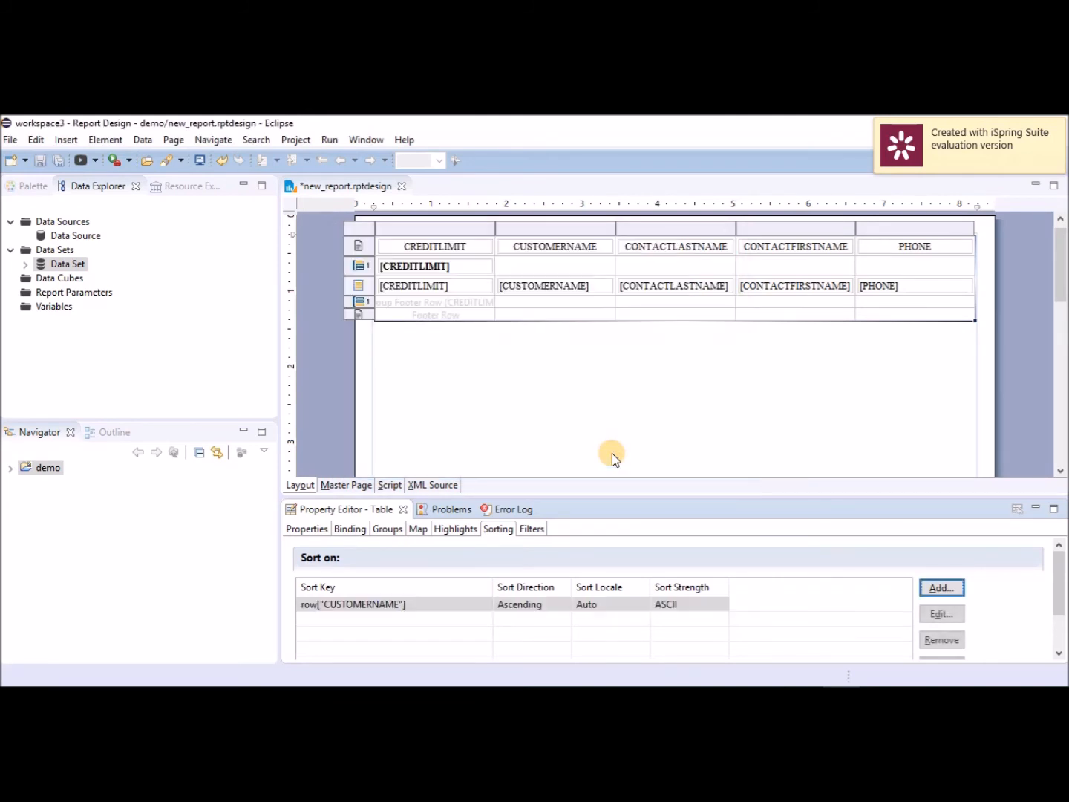
{"action": "left_click", "coordinate": [612, 454]}
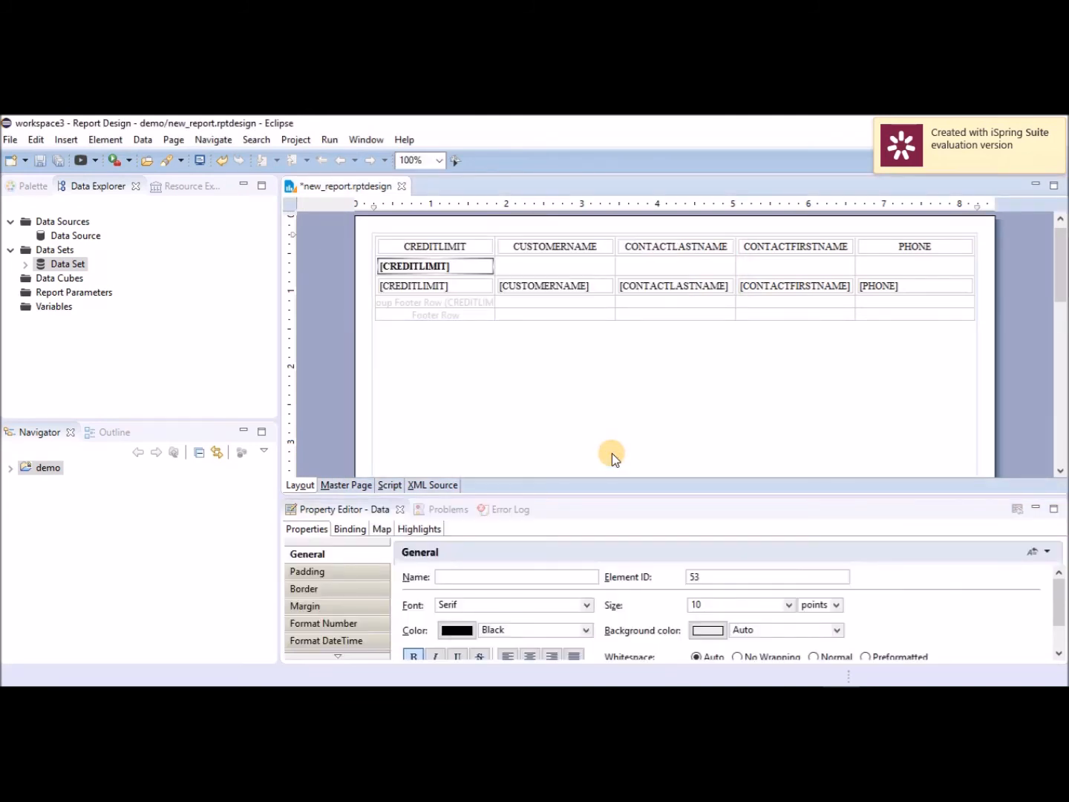
Insert a Text item above the table and set its content type to HTML.
{"action": "left_click", "coordinate": [34, 187]}
{"action": "left_click_drag", "start_coordinate": [35, 298], "coordinate": [371, 294]}
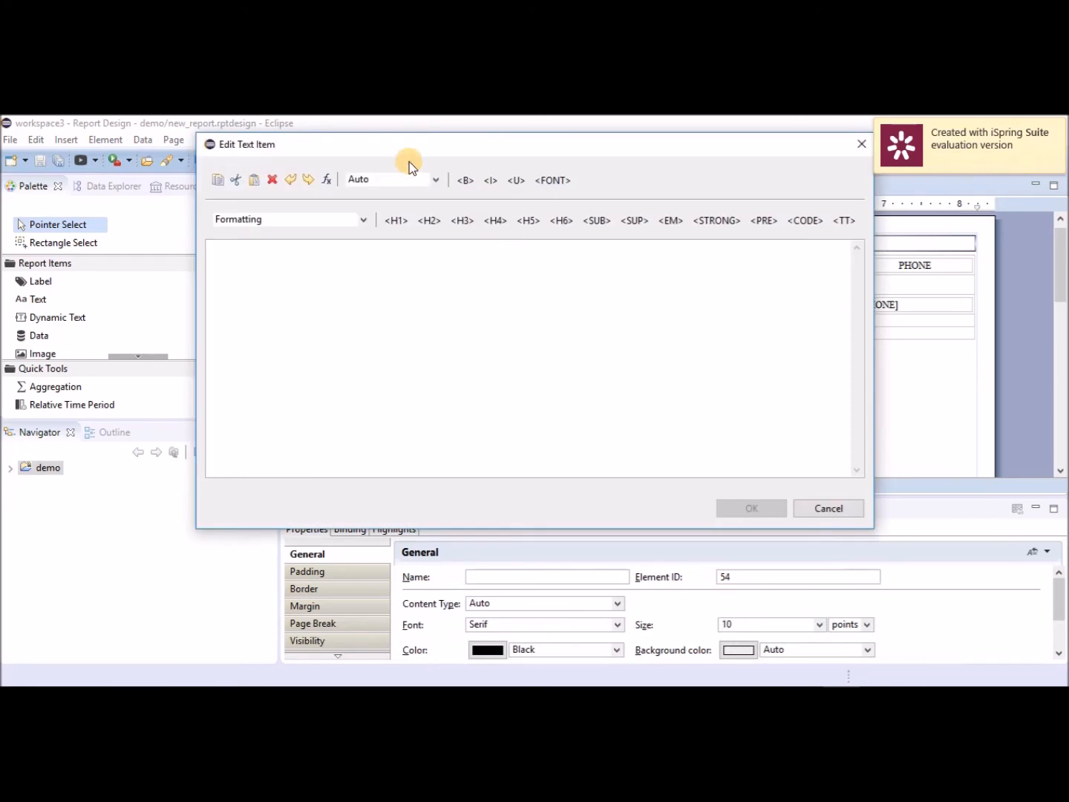
{"action": "left_click", "coordinate": [436, 184]}
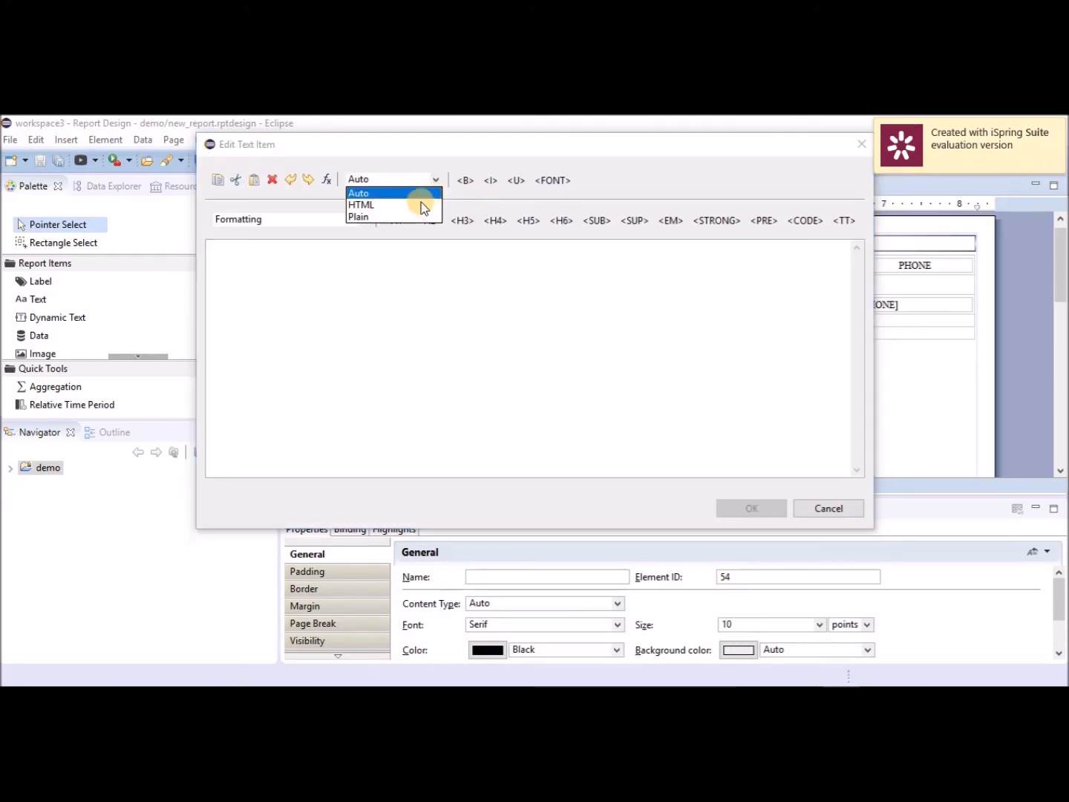
{"action": "left_click", "coordinate": [421, 203]}
Fill the text item with centred HTML: bold larger "Customer List", small "For internal use only" and "Report generated on" with new Date( ), and save the report.
{"action": "left_click", "coordinate": [349, 297]}
{"action": "type", "text": "<CENTER><B><span style=\"font-size: larger\"> Customer List </B></span><BR> <FONT size=\"small\">For internal use only</FONT><BR><BR> Report generated on <VALUE-OF>new Date( )</VALUE-OF> </CENTER><BR><BR>"}
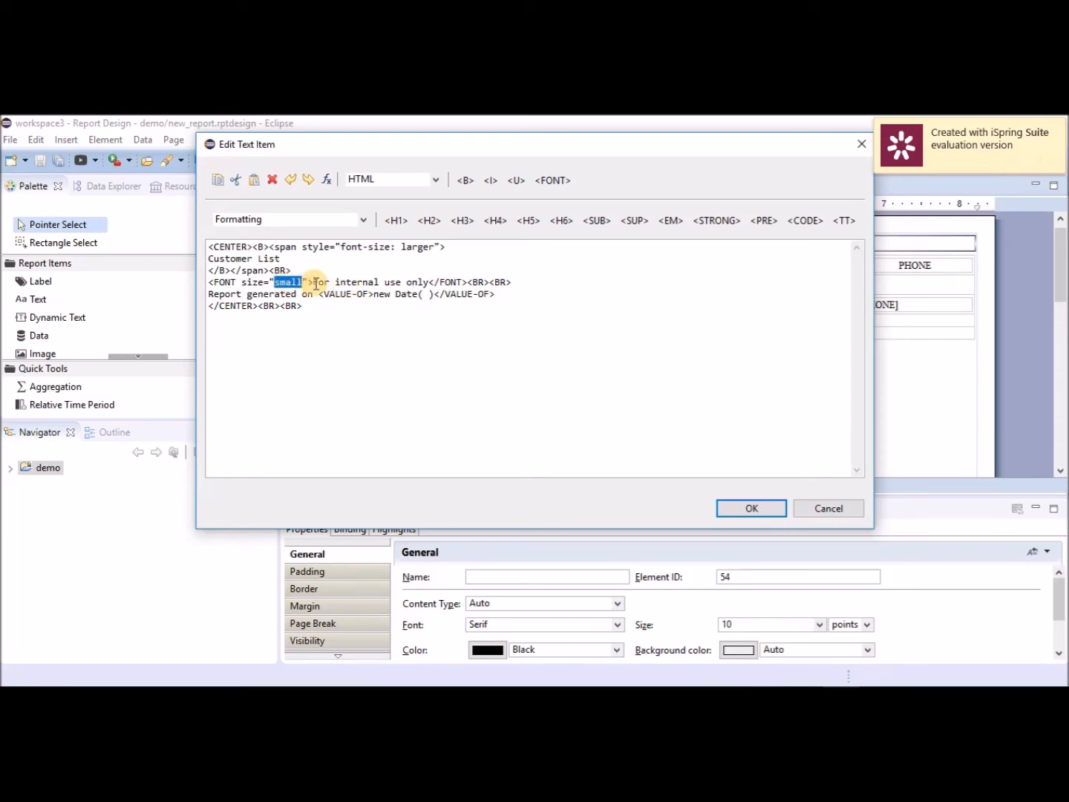
{"action": "double_click", "coordinate": [244, 260]}
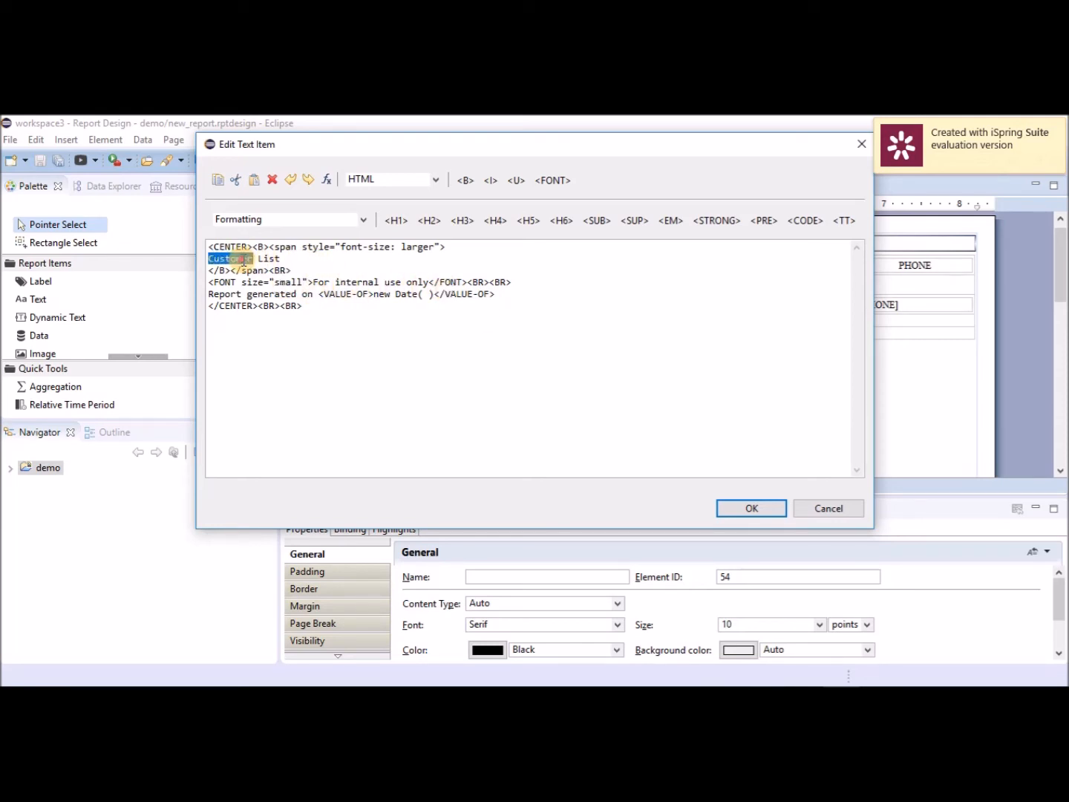
{"action": "left_click_drag", "start_coordinate": [282, 258], "coordinate": [230, 258]}
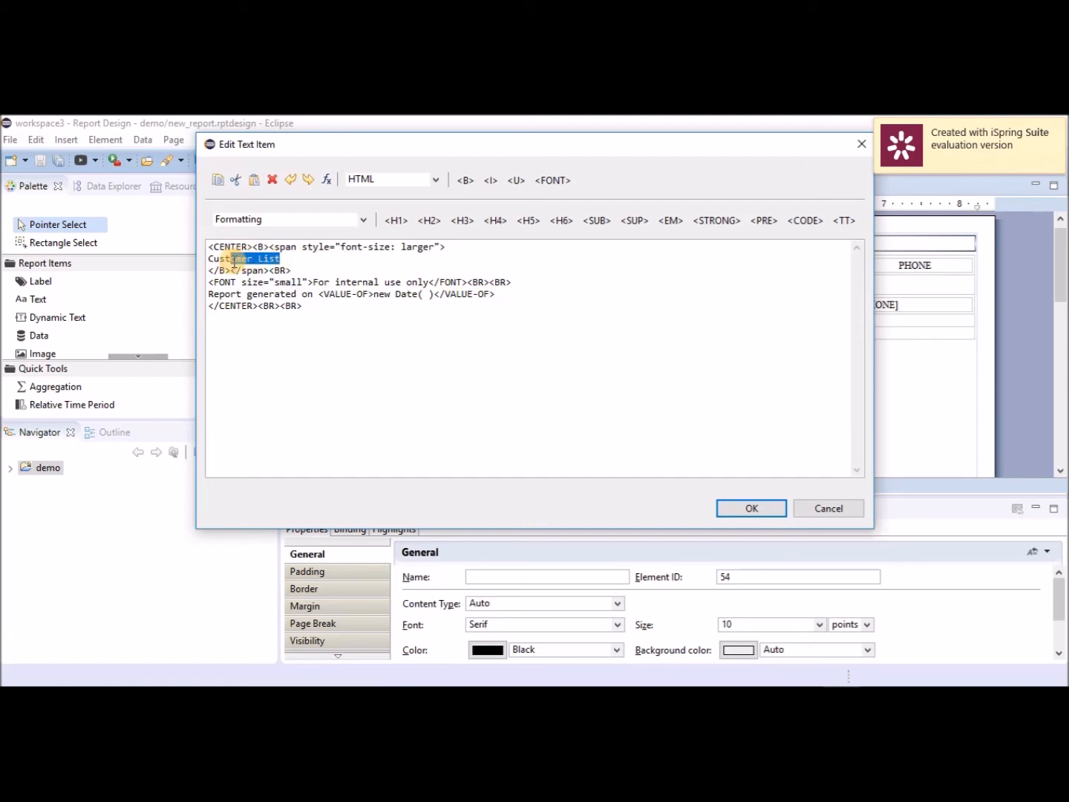
{"action": "left_click", "coordinate": [742, 509]}
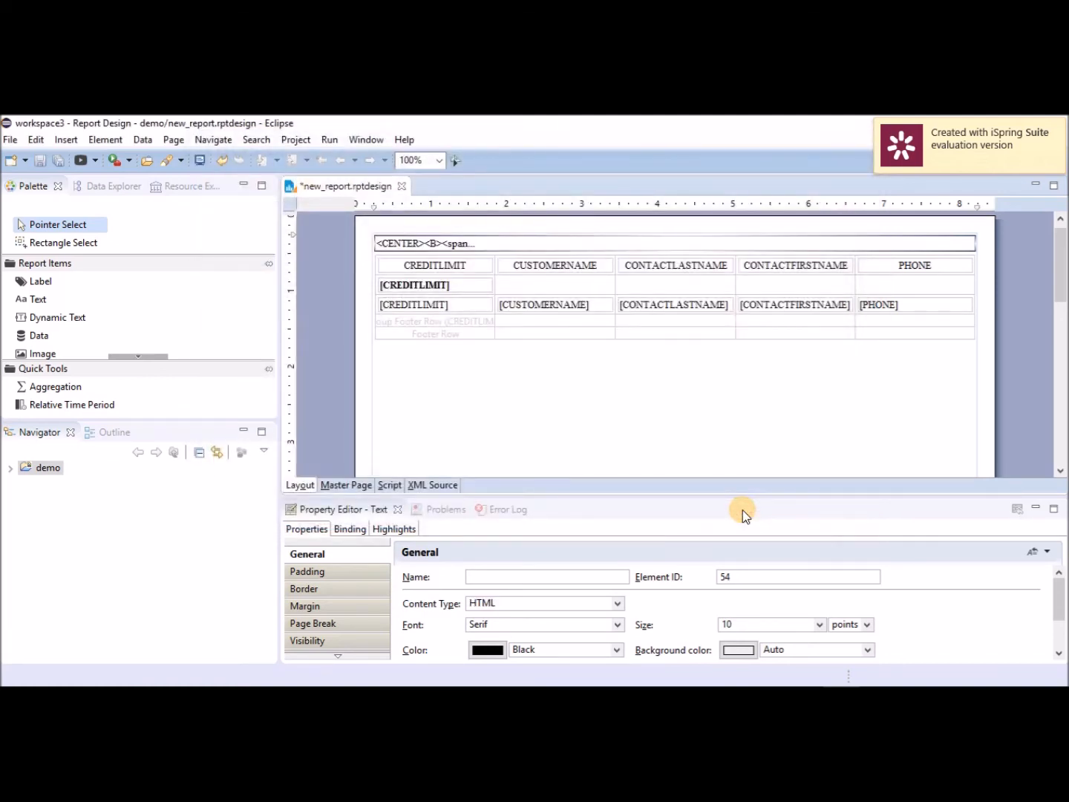
{"action": "left_click", "coordinate": [41, 160]}
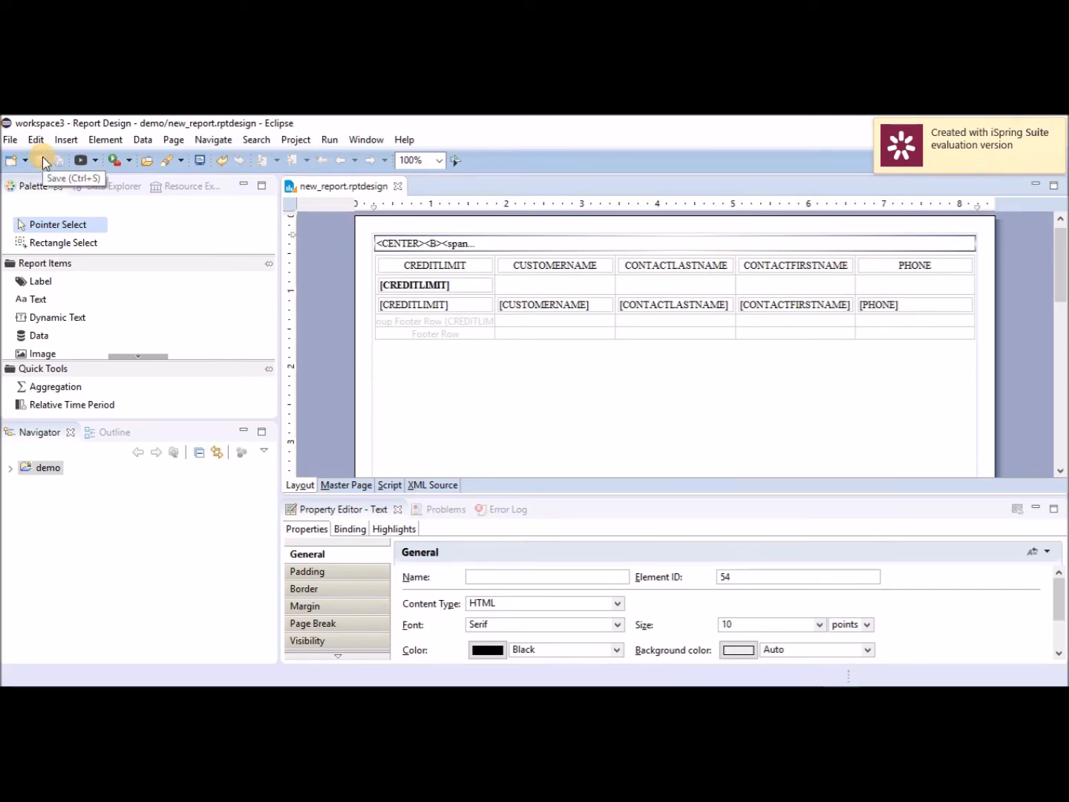
Preview the report in the web viewer and examine the 61100, 136800 and 227600 groups through the table of contents.
{"action": "left_click", "coordinate": [332, 141]}
{"action": "mouse_move", "coordinate": [453, 180]}
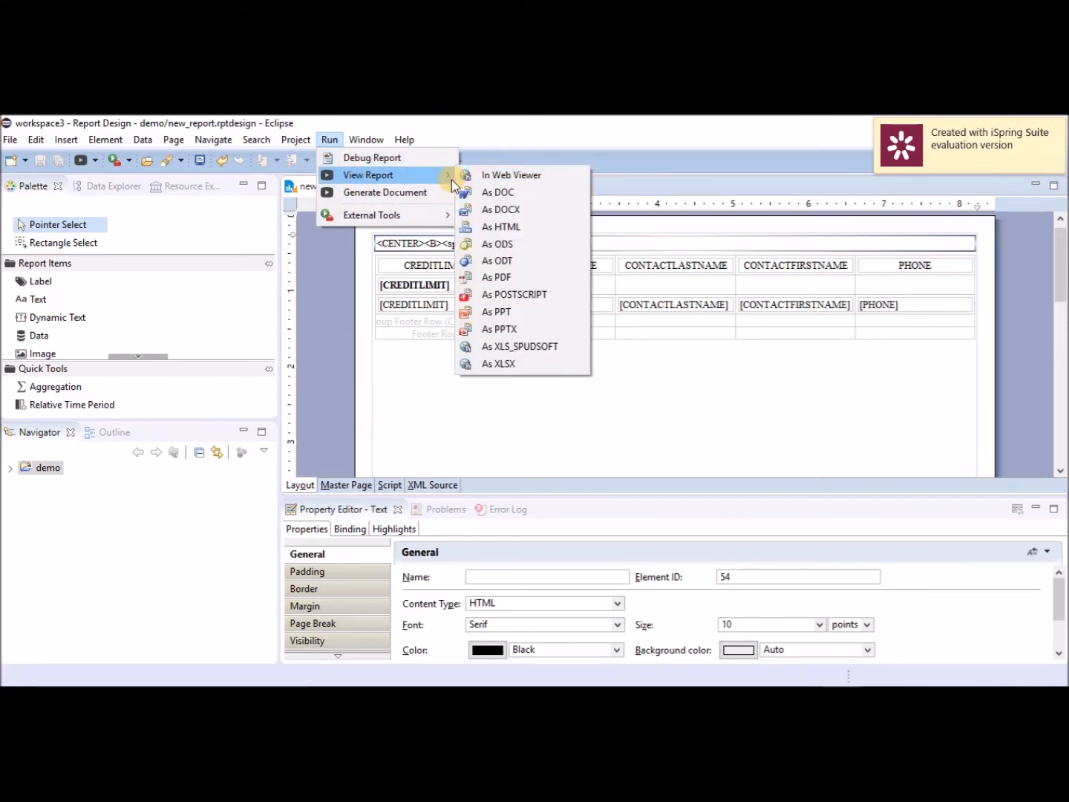
{"action": "left_click", "coordinate": [507, 178]}
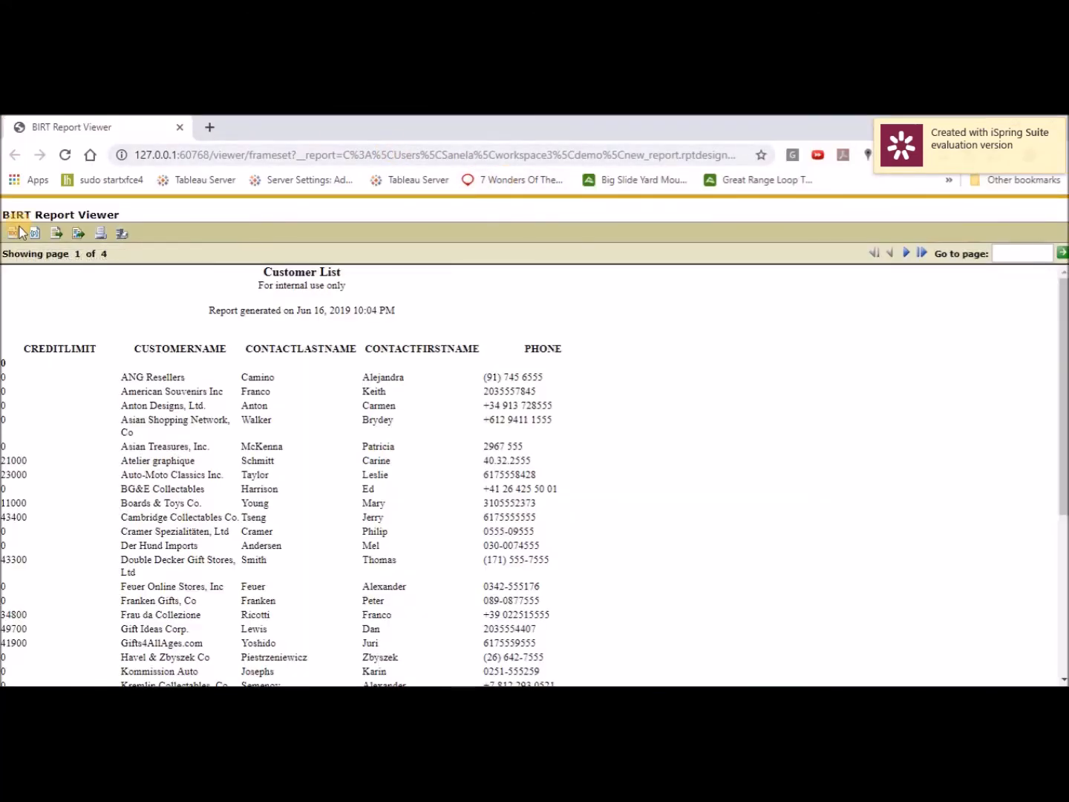
{"action": "left_click", "coordinate": [15, 234]}
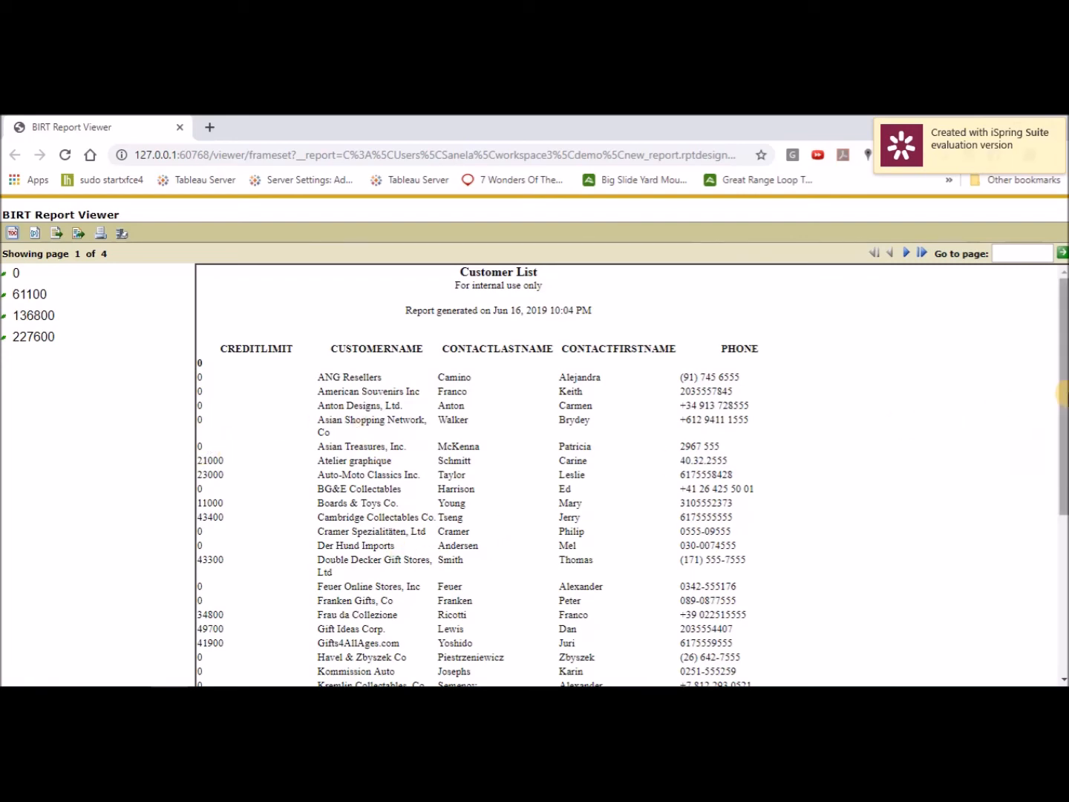
{"action": "left_click_drag", "start_coordinate": [1063, 398], "coordinate": [1064, 351]}
{"action": "left_click", "coordinate": [30, 296]}
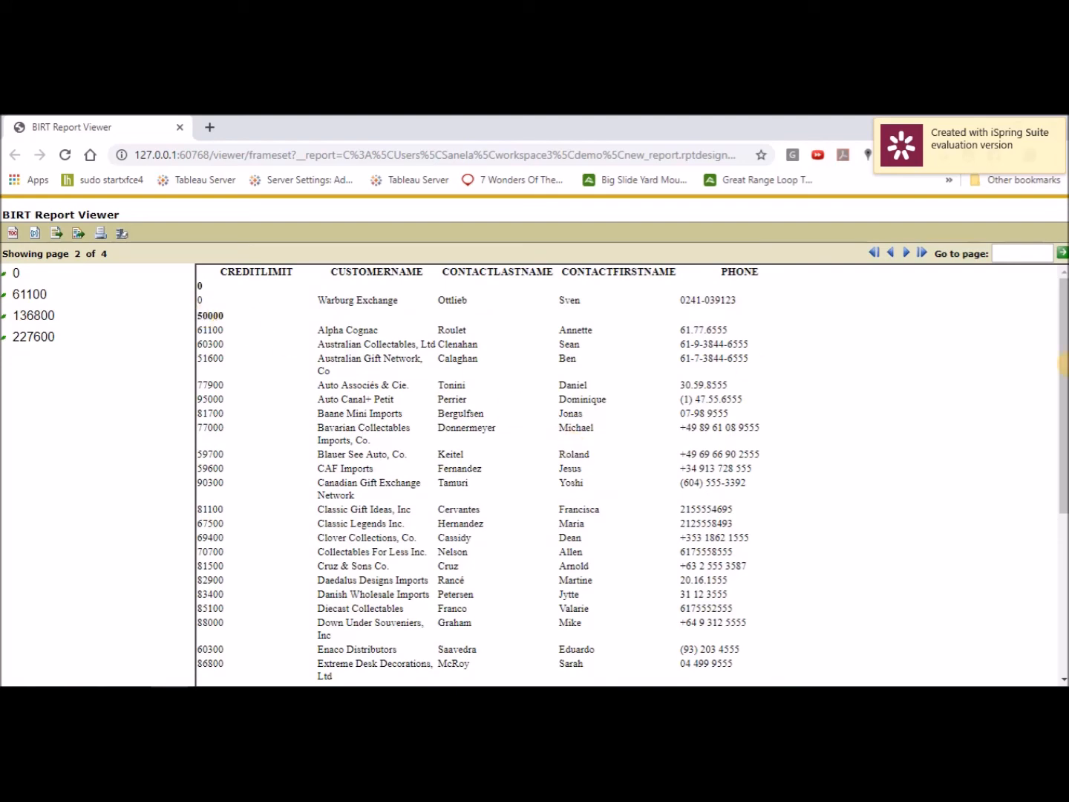
{"action": "left_click_drag", "start_coordinate": [1064, 512], "coordinate": [1064, 297]}
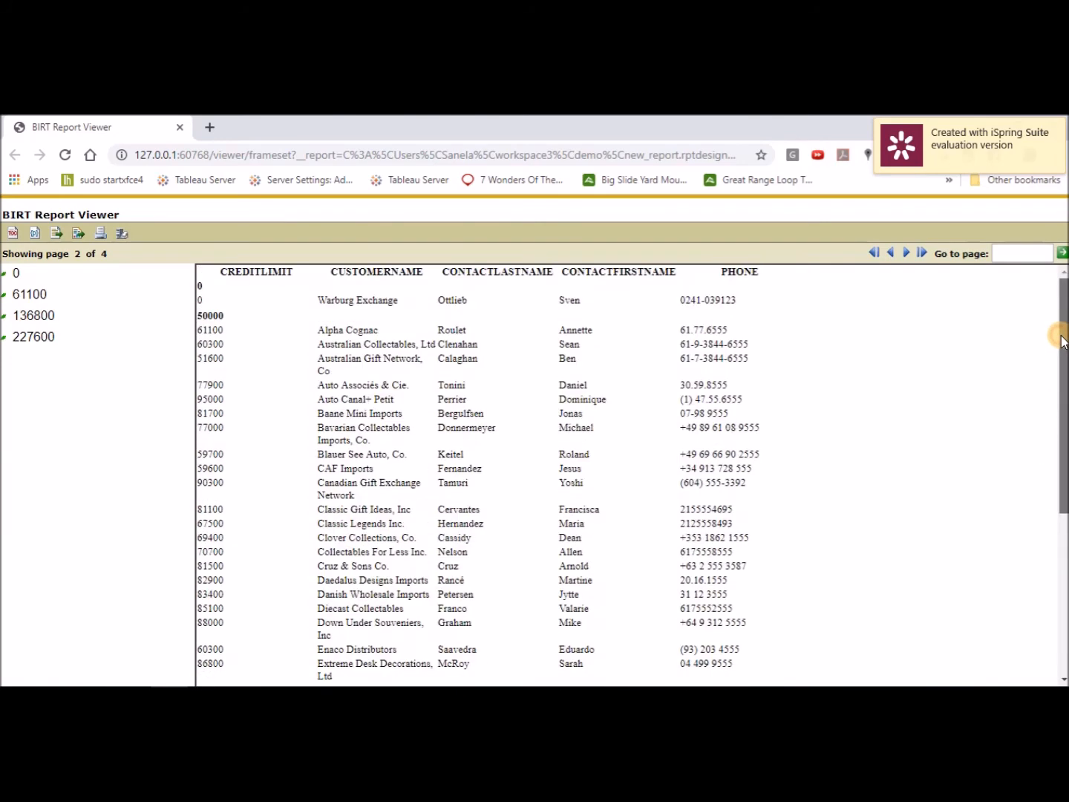
{"action": "left_click", "coordinate": [43, 324]}
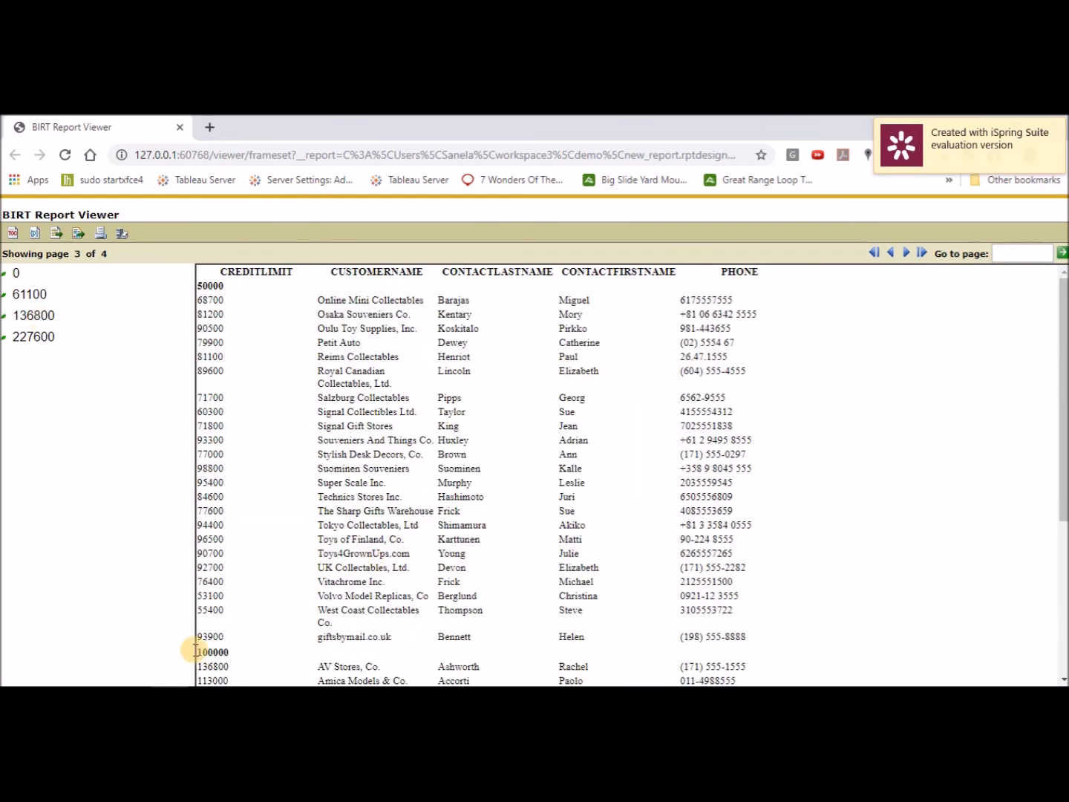
{"action": "left_click", "coordinate": [17, 338]}
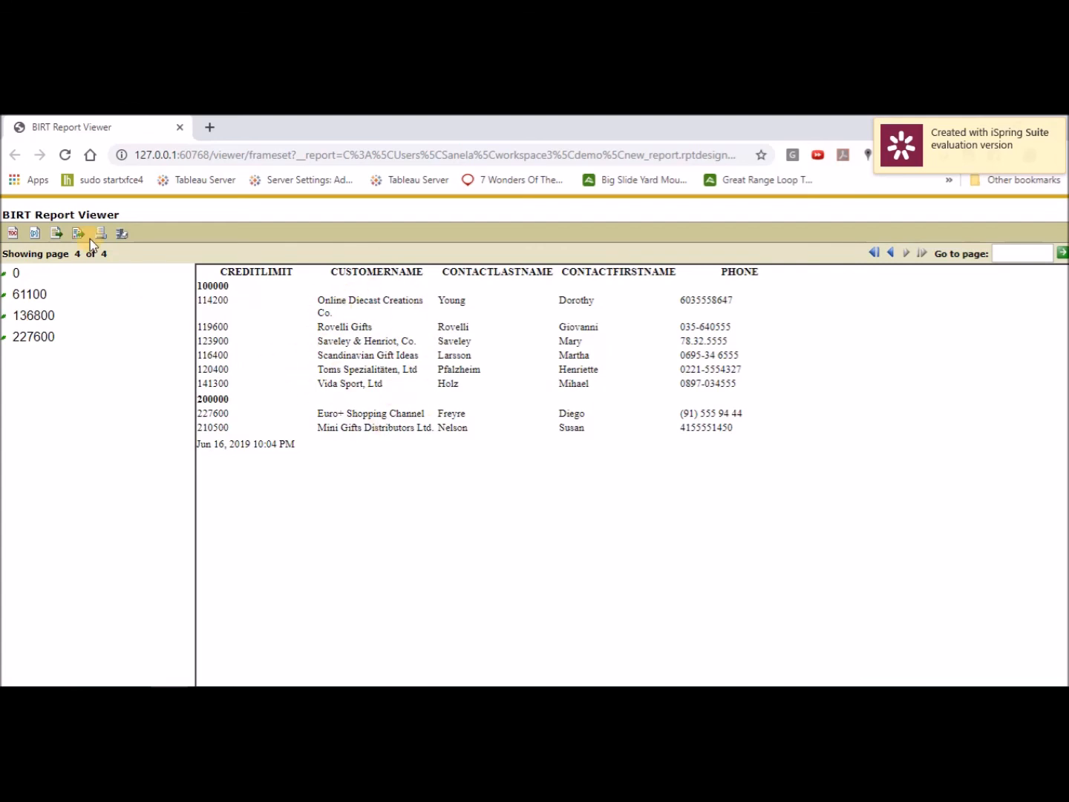
Return to Eclipse and insert an aggregation with the COUNT function in the group footer cell of the CUSTOMERNAME column.
{"action": "left_click", "coordinate": [842, 692]}
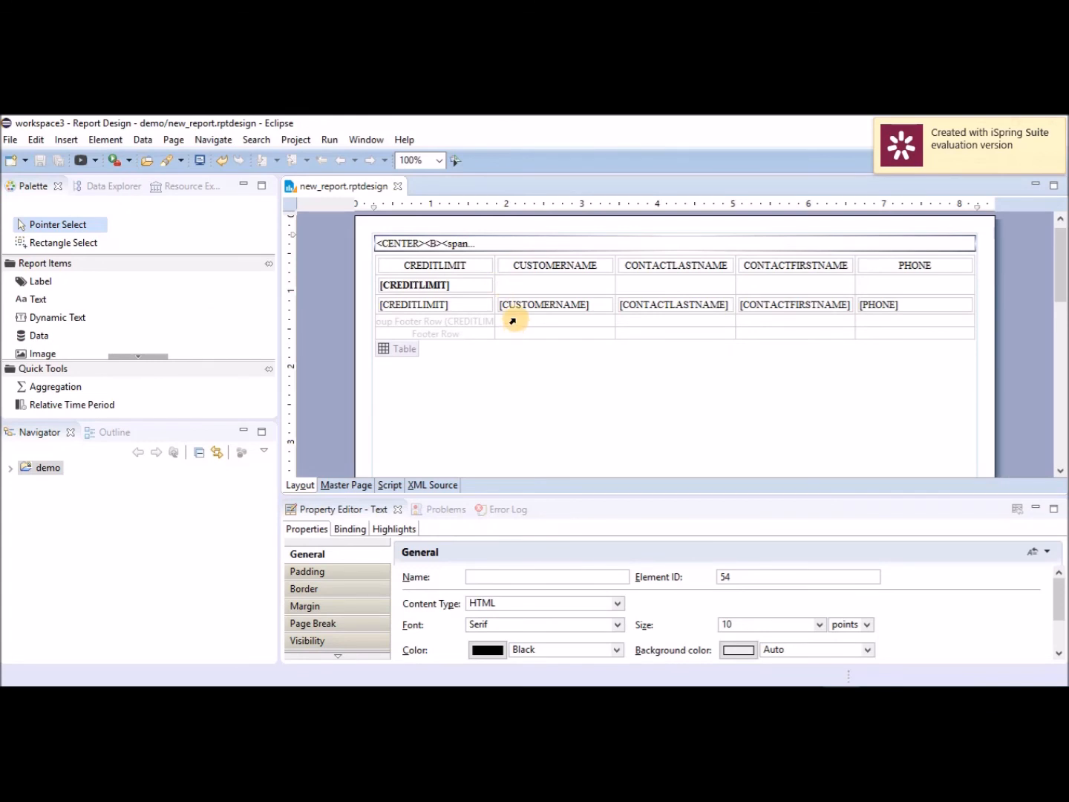
{"action": "left_click", "coordinate": [516, 317]}
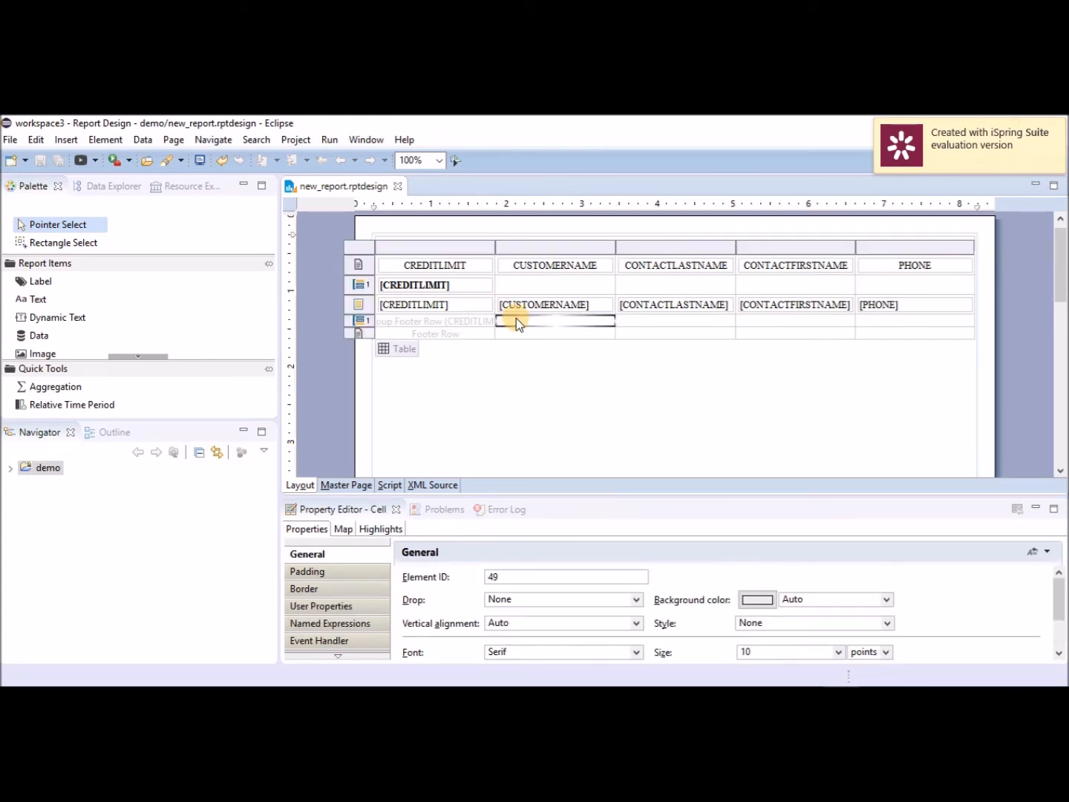
{"action": "right_click", "coordinate": [517, 317]}
{"action": "mouse_move", "coordinate": [611, 443]}
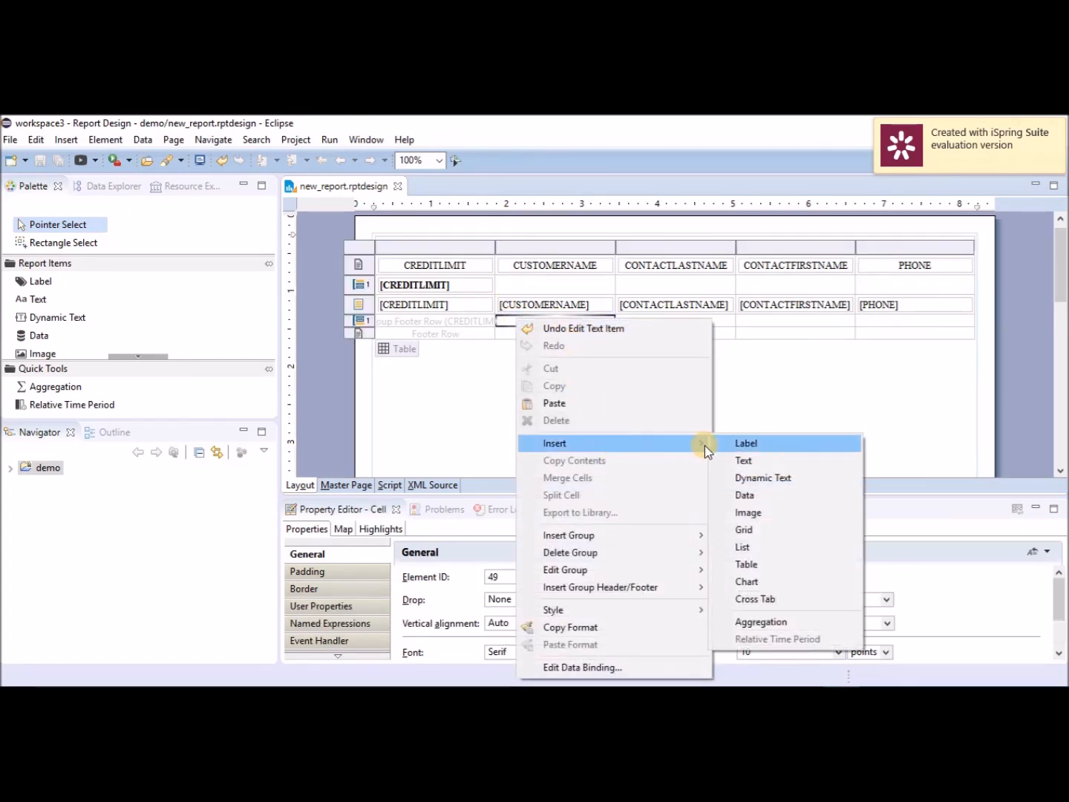
{"action": "left_click", "coordinate": [760, 621]}
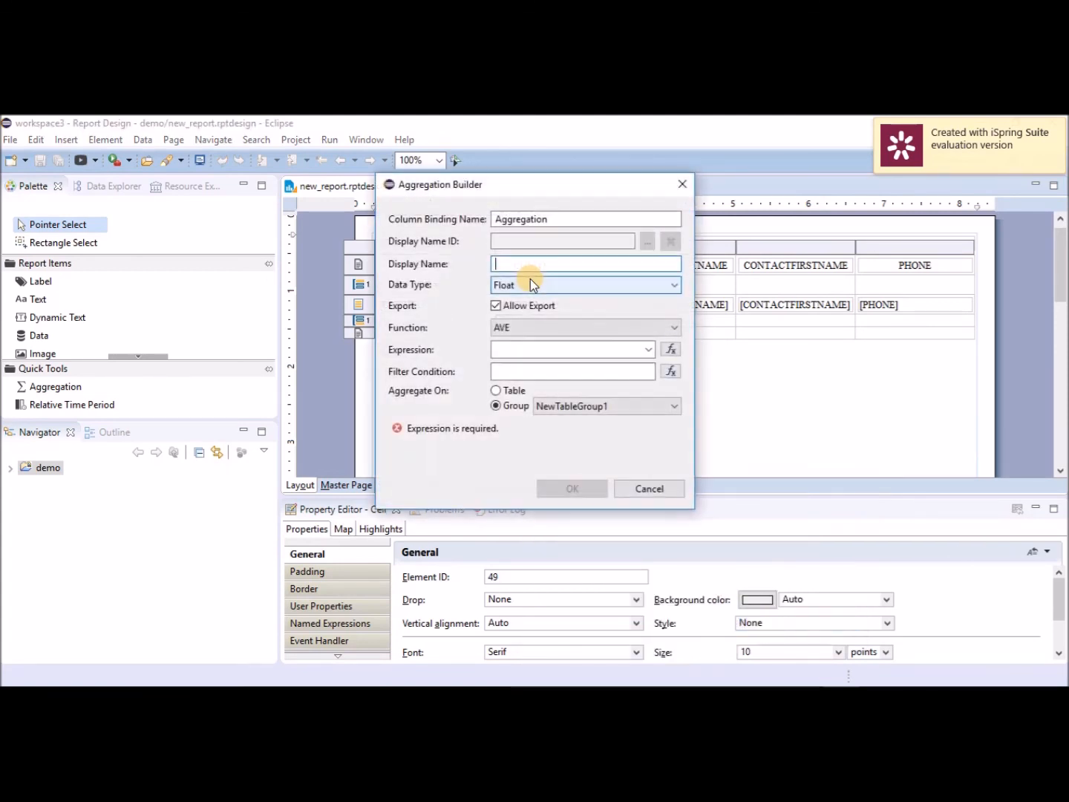
{"action": "left_click", "coordinate": [674, 327]}
{"action": "left_click", "coordinate": [577, 367]}
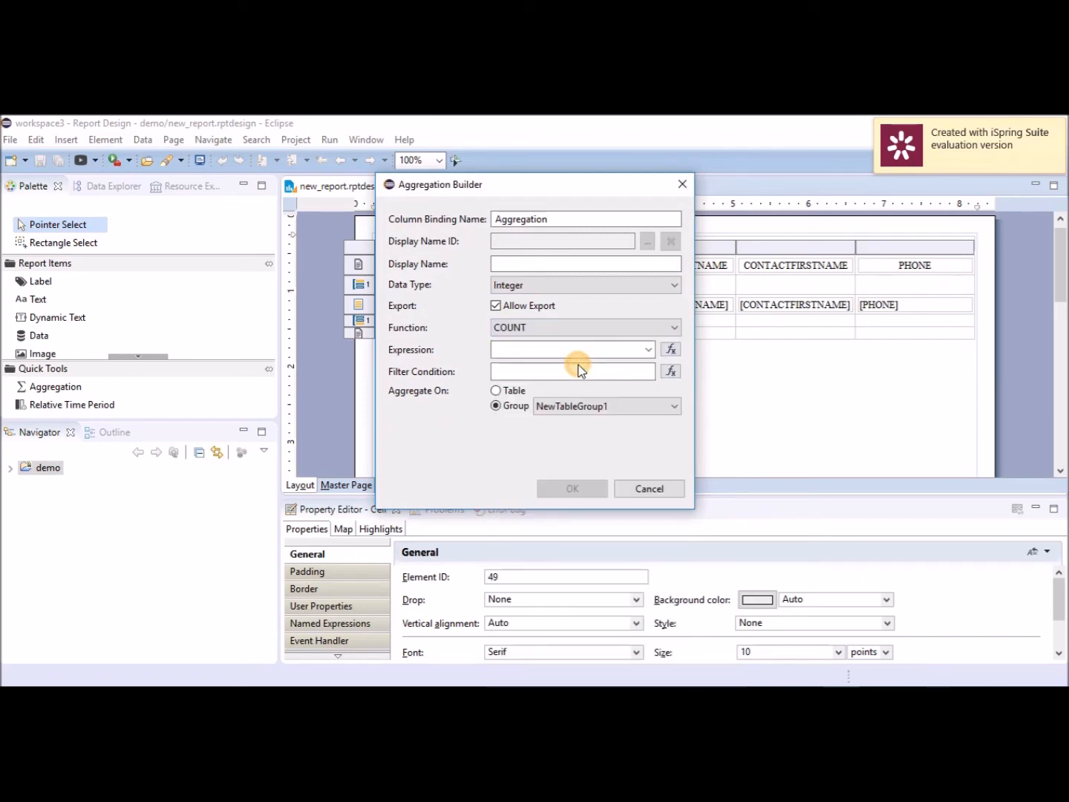
Set the aggregation's expression to row["CUSTOMERNAME"], aggregate it on group NewTableGroup1, and accept the definition.
{"action": "left_click", "coordinate": [678, 354]}
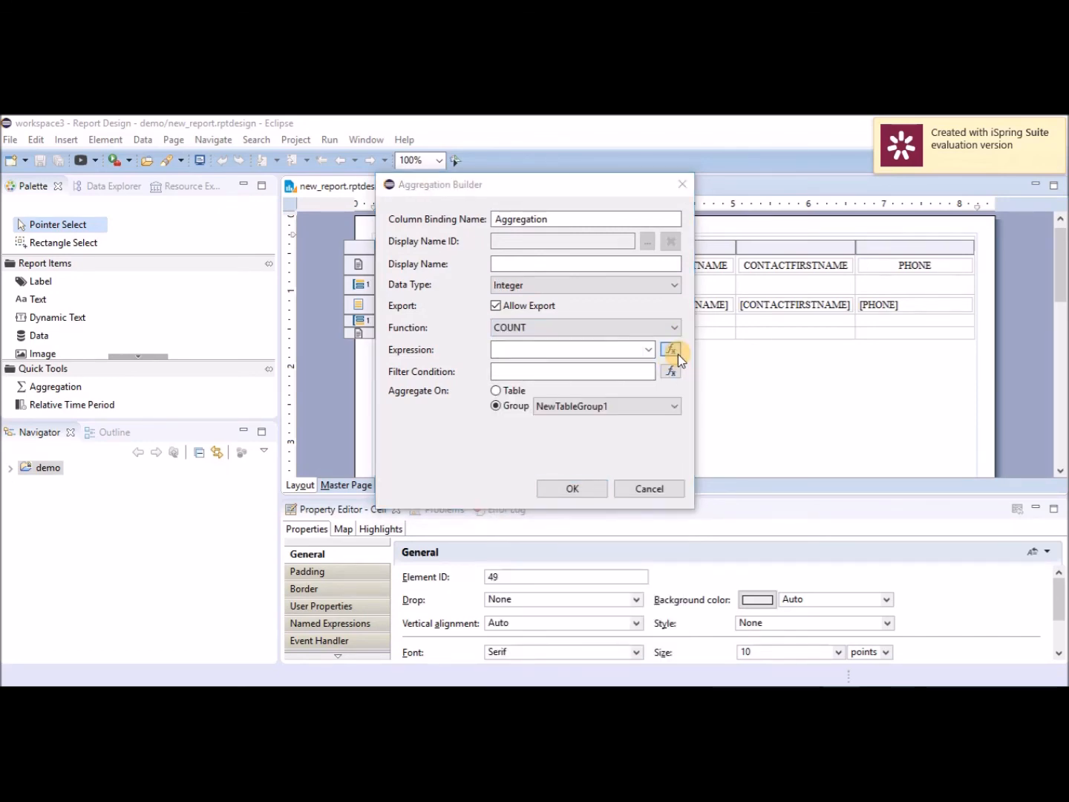
{"action": "left_click", "coordinate": [307, 431]}
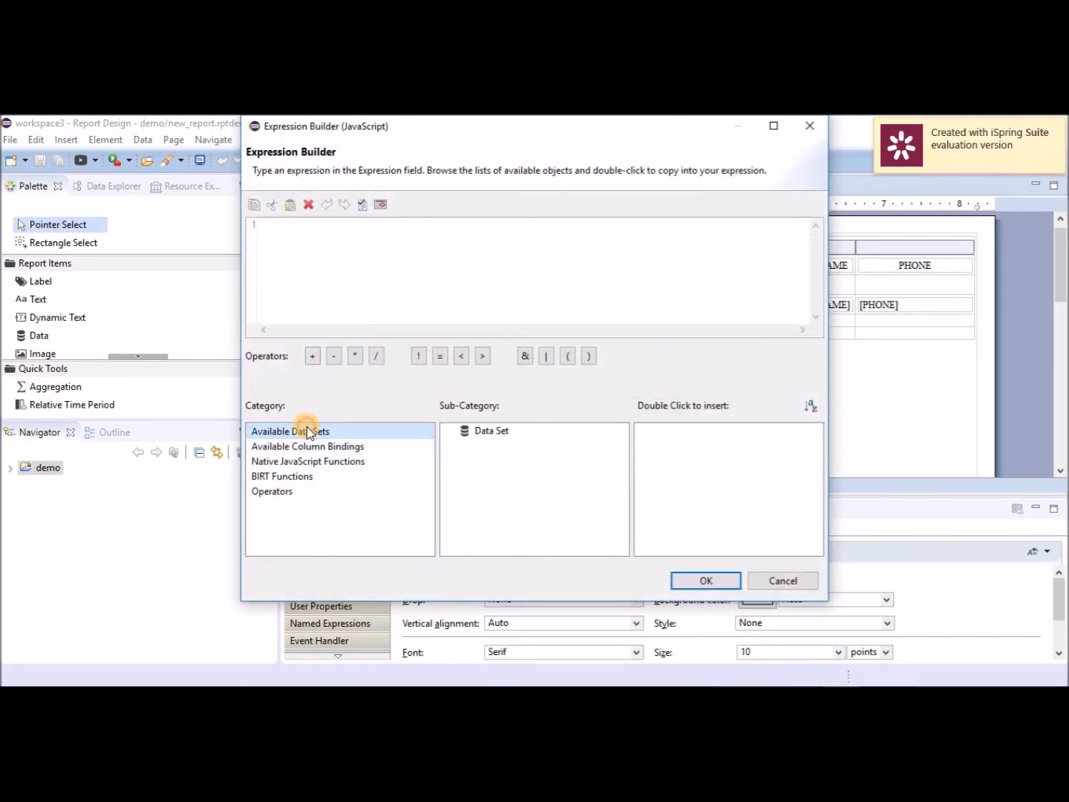
{"action": "left_click", "coordinate": [822, 126]}
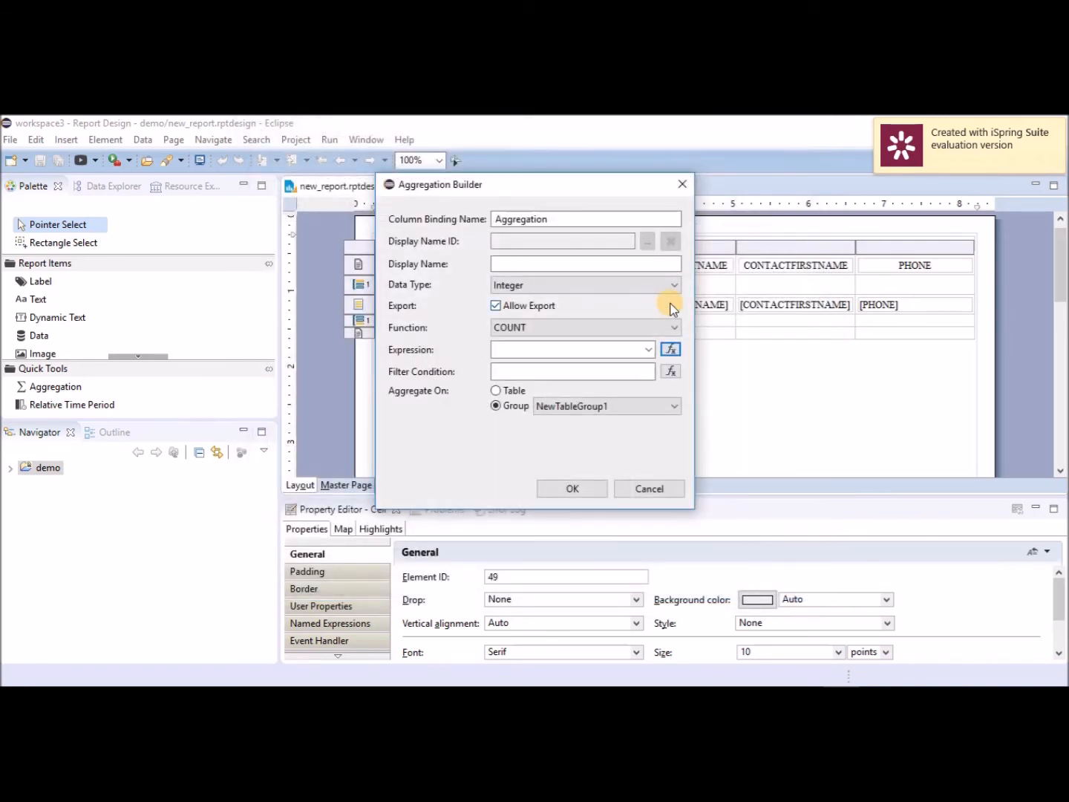
{"action": "left_click", "coordinate": [649, 350]}
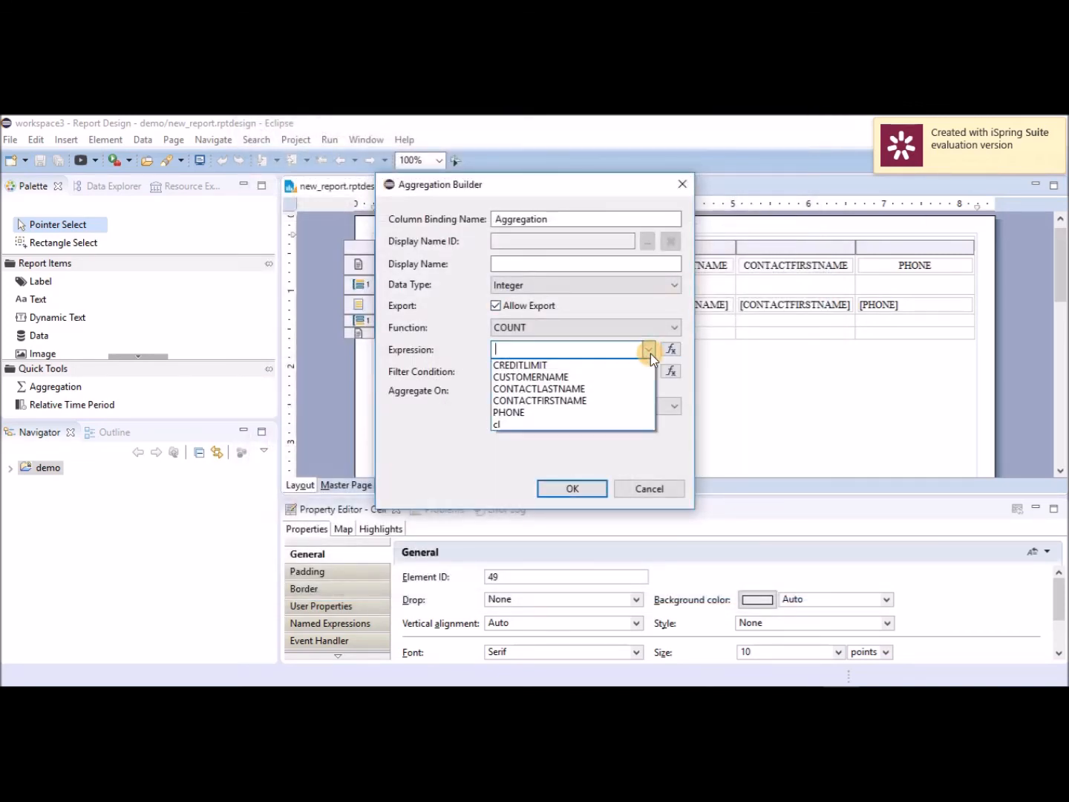
{"action": "left_click", "coordinate": [609, 374]}
{"action": "left_click", "coordinate": [496, 406]}
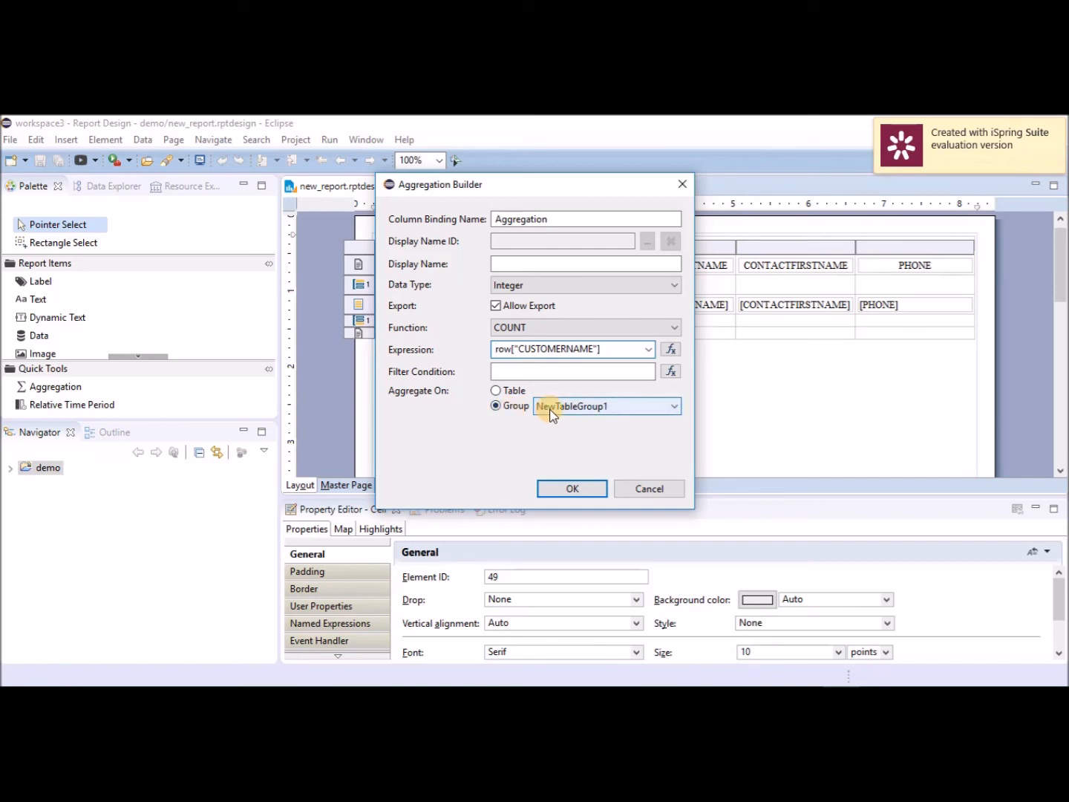
{"action": "left_click", "coordinate": [580, 494]}
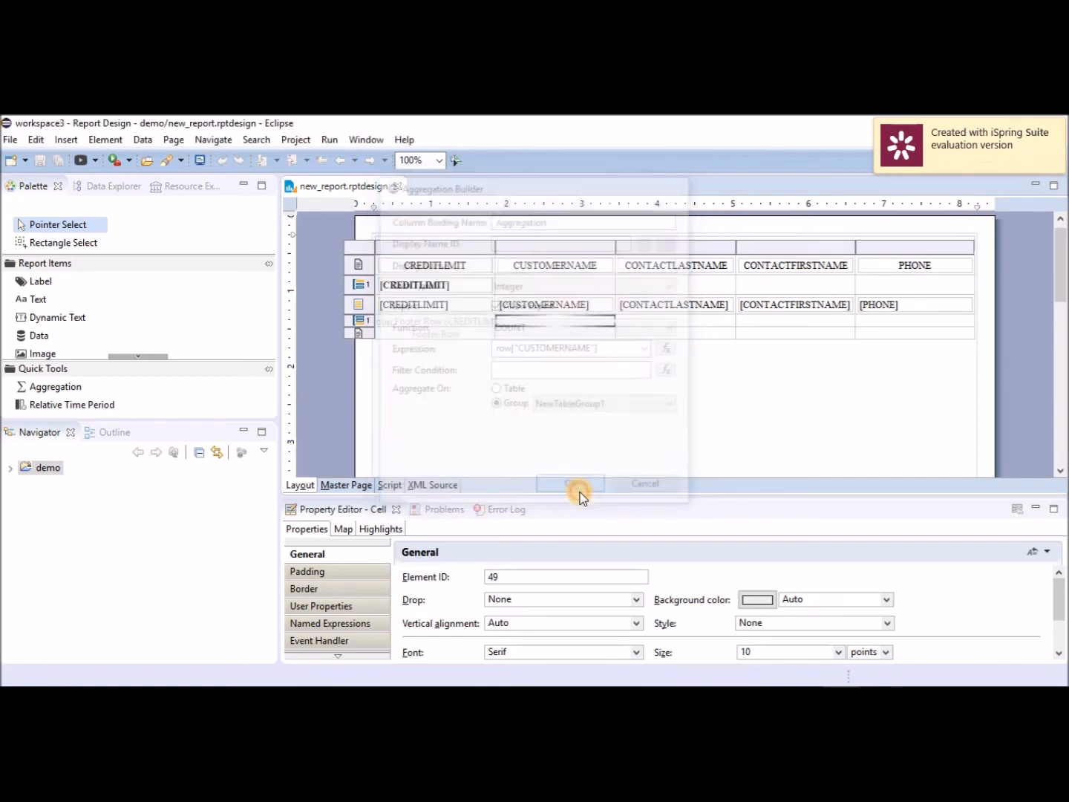
Preview the report in the web viewer again and check the customer counts below the 136800 and 227600 groups.
{"action": "left_click", "coordinate": [331, 142]}
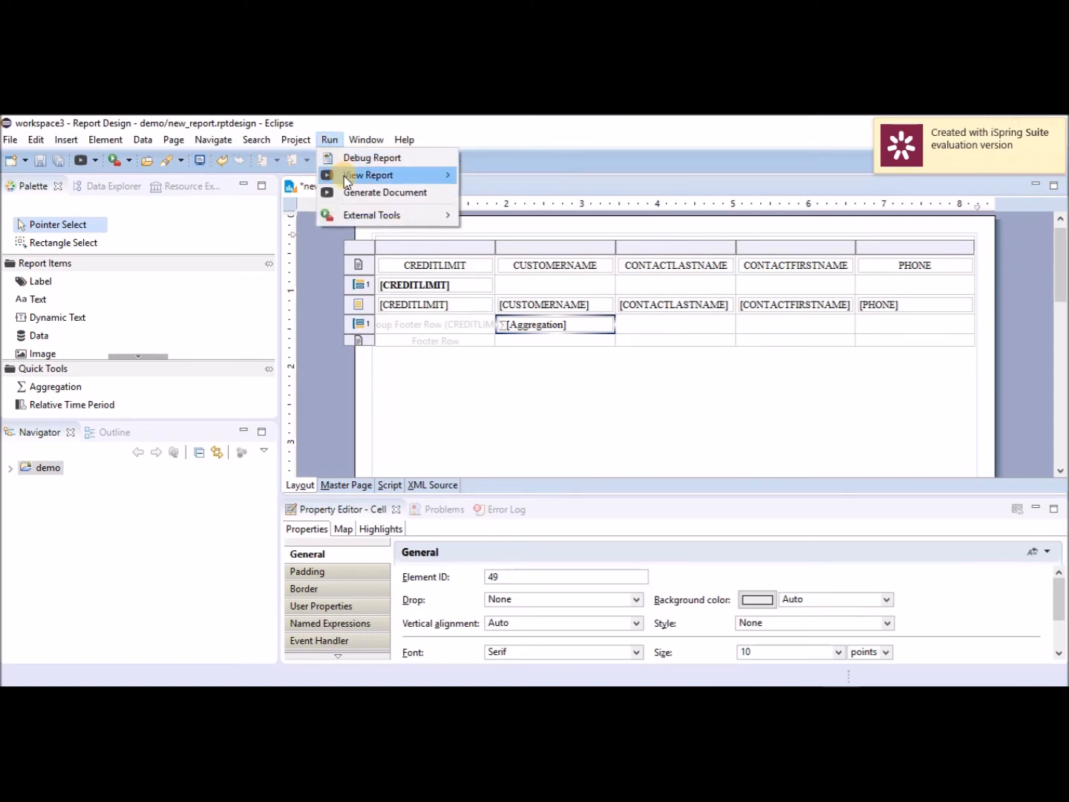
{"action": "mouse_move", "coordinate": [343, 175]}
{"action": "left_click", "coordinate": [486, 175]}
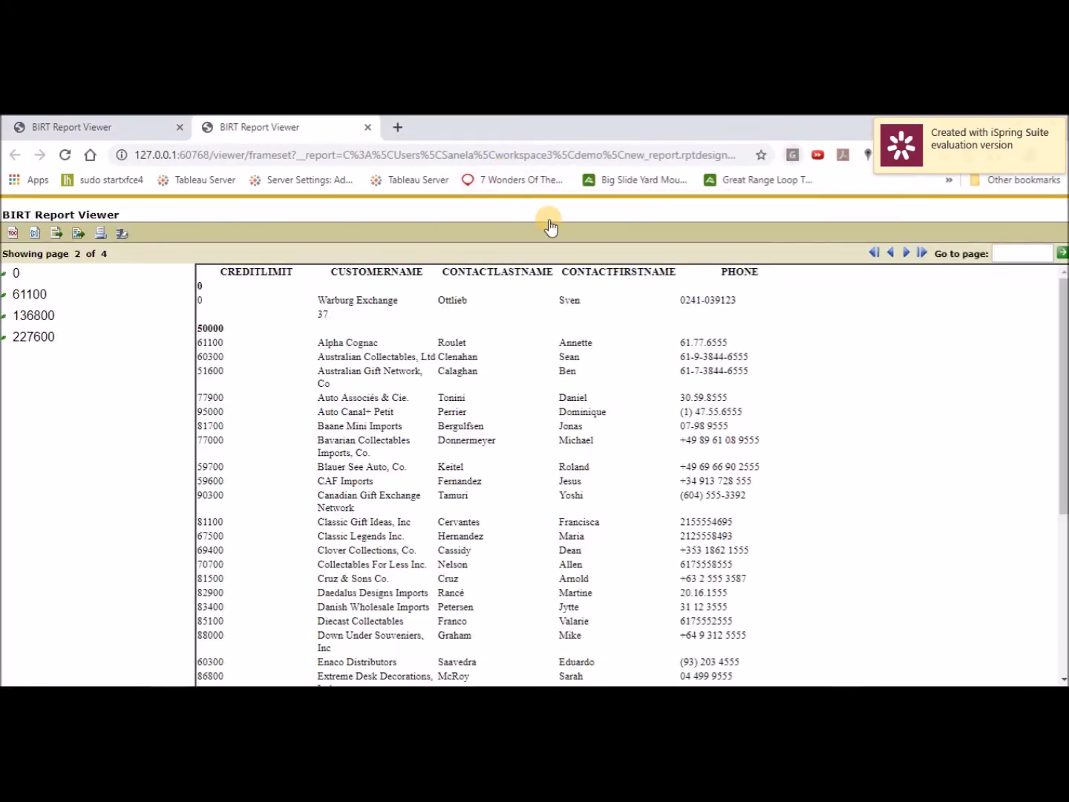
{"action": "left_click", "coordinate": [41, 324]}
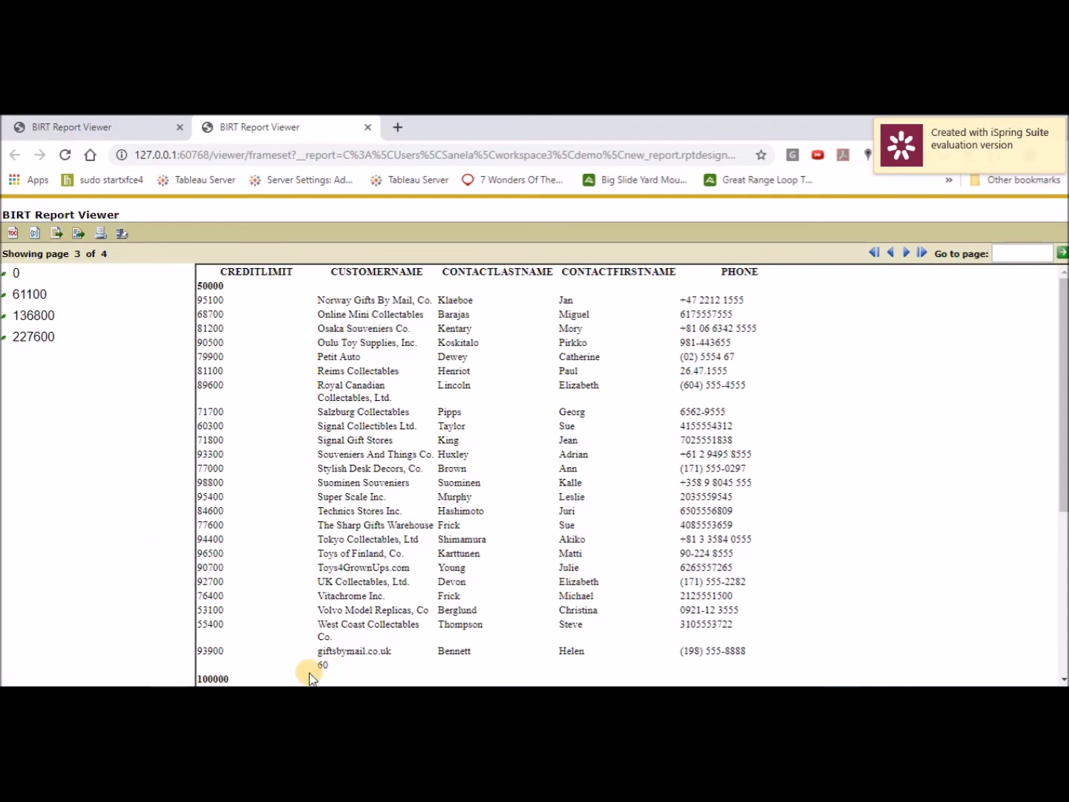
{"action": "left_click", "coordinate": [24, 344]}
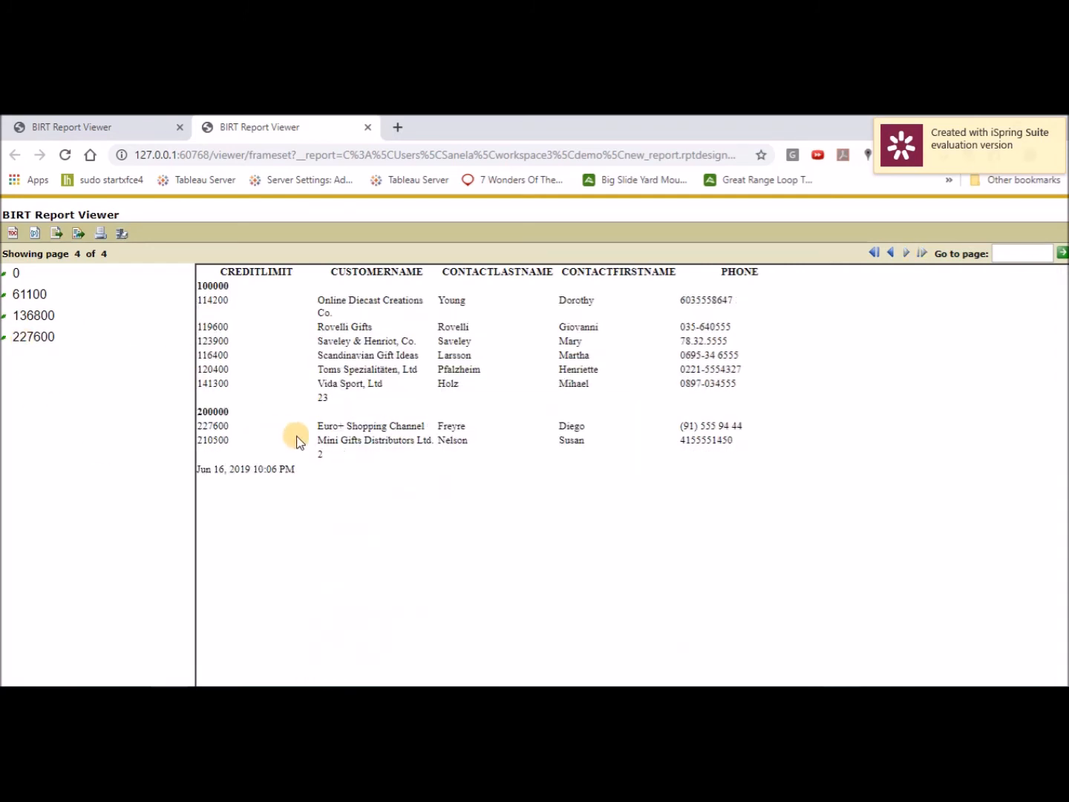